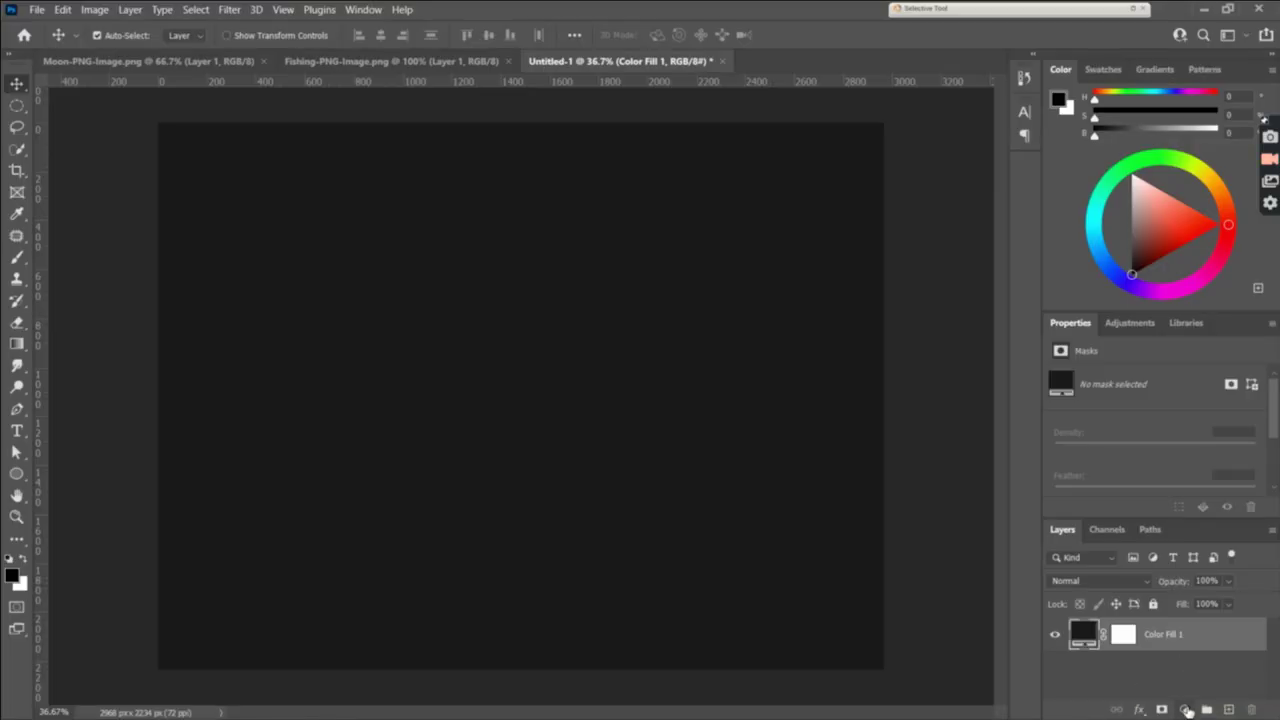
Add a Color Lookup adjustment layer using the Moonlight.3DL look to tint the background navy.
{"action": "left_click", "coordinate": [1187, 709]}
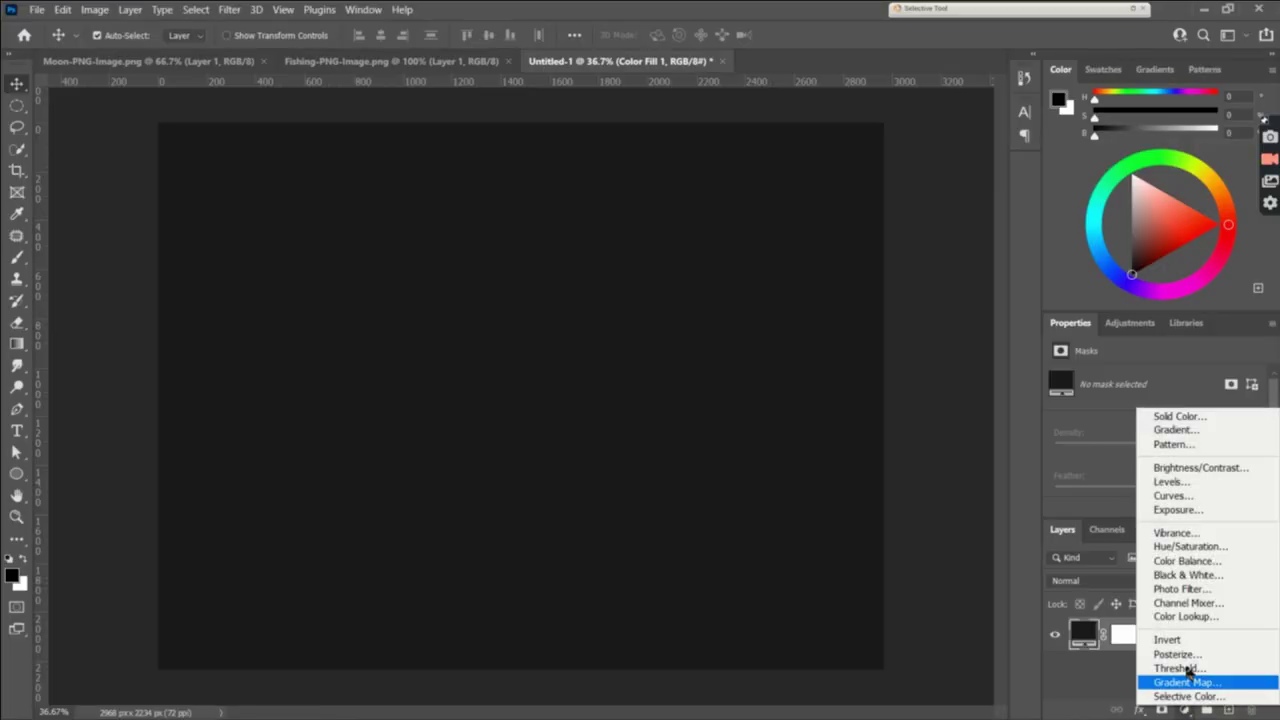
{"action": "left_click", "coordinate": [1189, 617]}
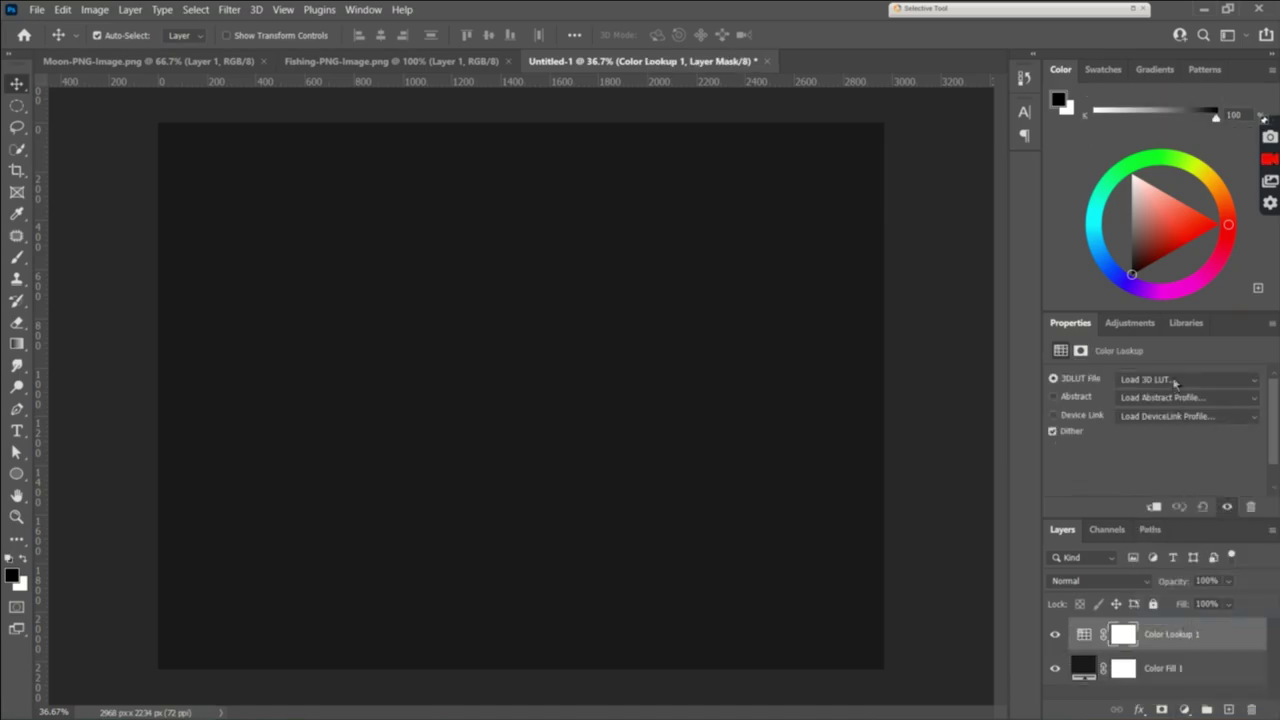
{"action": "left_click", "coordinate": [1175, 380]}
{"action": "scroll", "coordinate": [1237, 434], "scroll_direction": "down", "scroll_amount": 15}
{"action": "scroll", "coordinate": [1237, 434], "scroll_direction": "up", "scroll_amount": 7}
{"action": "scroll", "coordinate": [1220, 432], "scroll_direction": "down", "scroll_amount": 2}
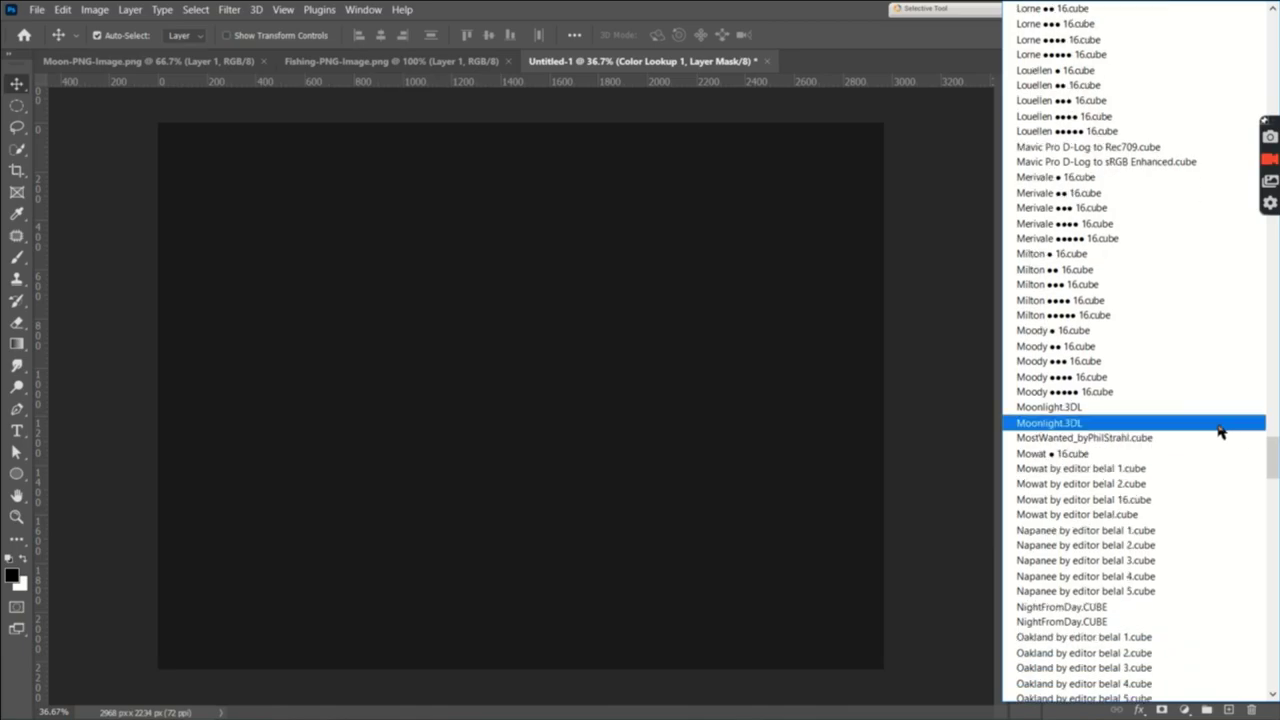
{"action": "left_click", "coordinate": [1101, 412]}
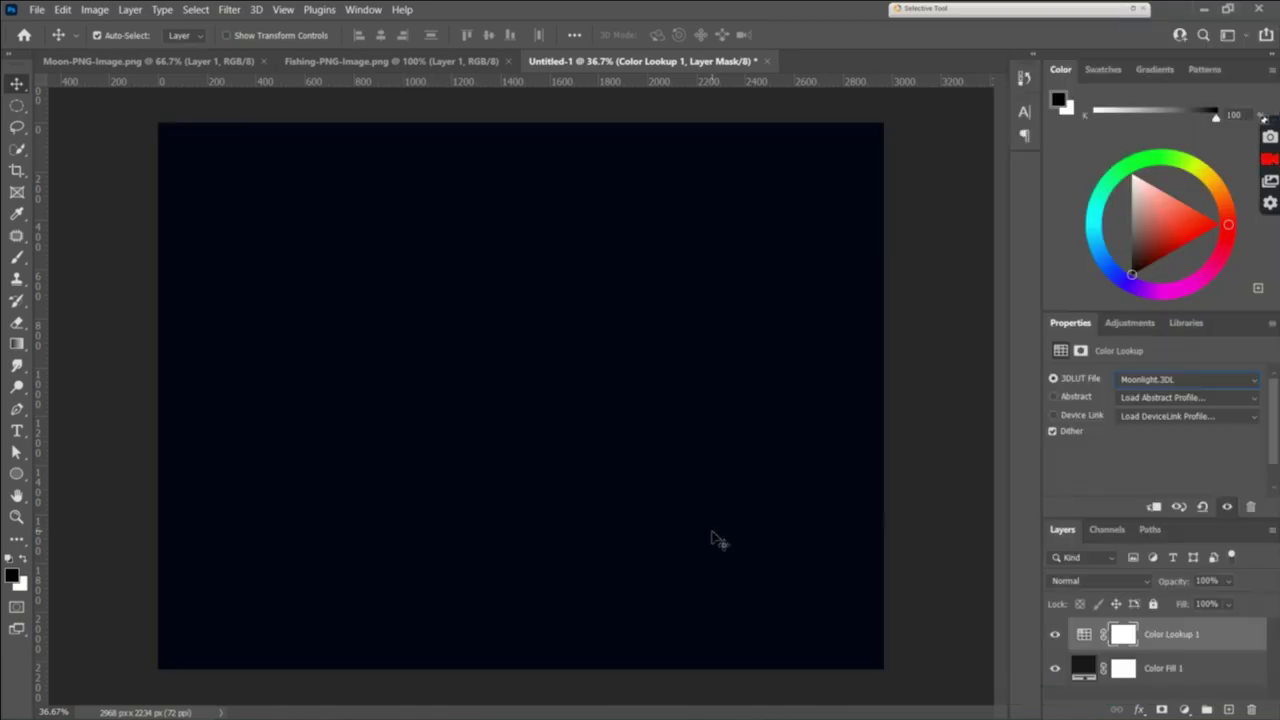
Drag the moon into Untitled-1 and scale it to 1463 × 1429 px near the canvas bottom.
{"action": "left_click", "coordinate": [190, 62]}
{"action": "mouse_move", "coordinate": [476, 368]}
{"action": "left_mouse_down"}
{"action": "mouse_move", "coordinate": [567, 66]}
{"action": "mouse_move", "coordinate": [560, 318]}
{"action": "left_mouse_up"}
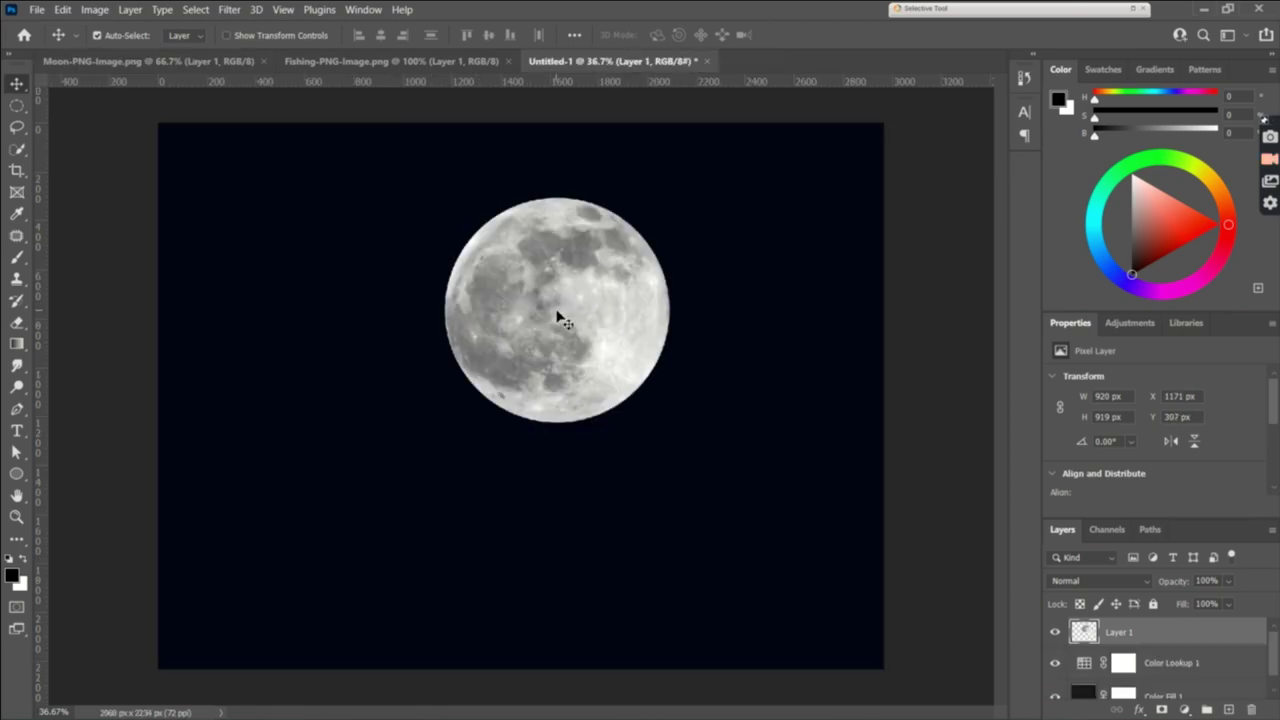
{"action": "key", "text": "ctrl+t"}
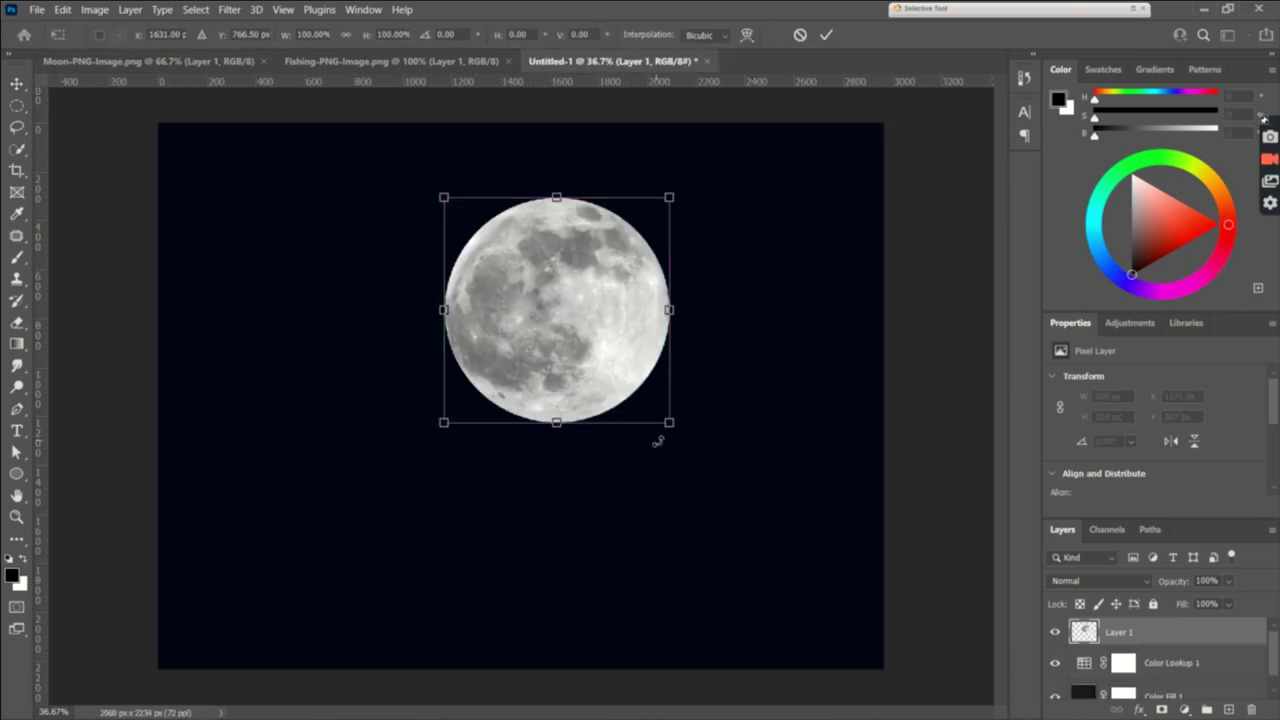
{"action": "mouse_move", "coordinate": [669, 425]}
{"action": "left_mouse_down"}
{"action": "mouse_move", "coordinate": [910, 623]}
{"action": "mouse_move", "coordinate": [510, 491]}
{"action": "left_mouse_up"}
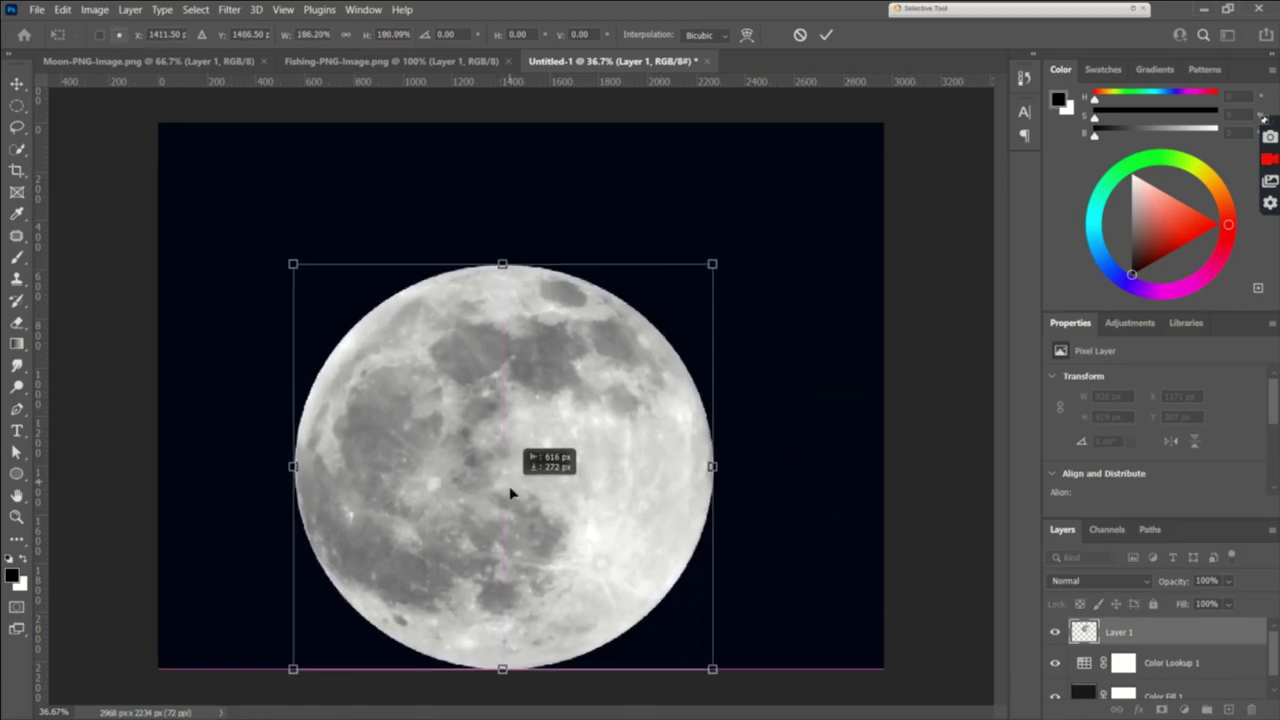
{"action": "left_click_drag", "start_coordinate": [712, 669], "coordinate": [668, 608]}
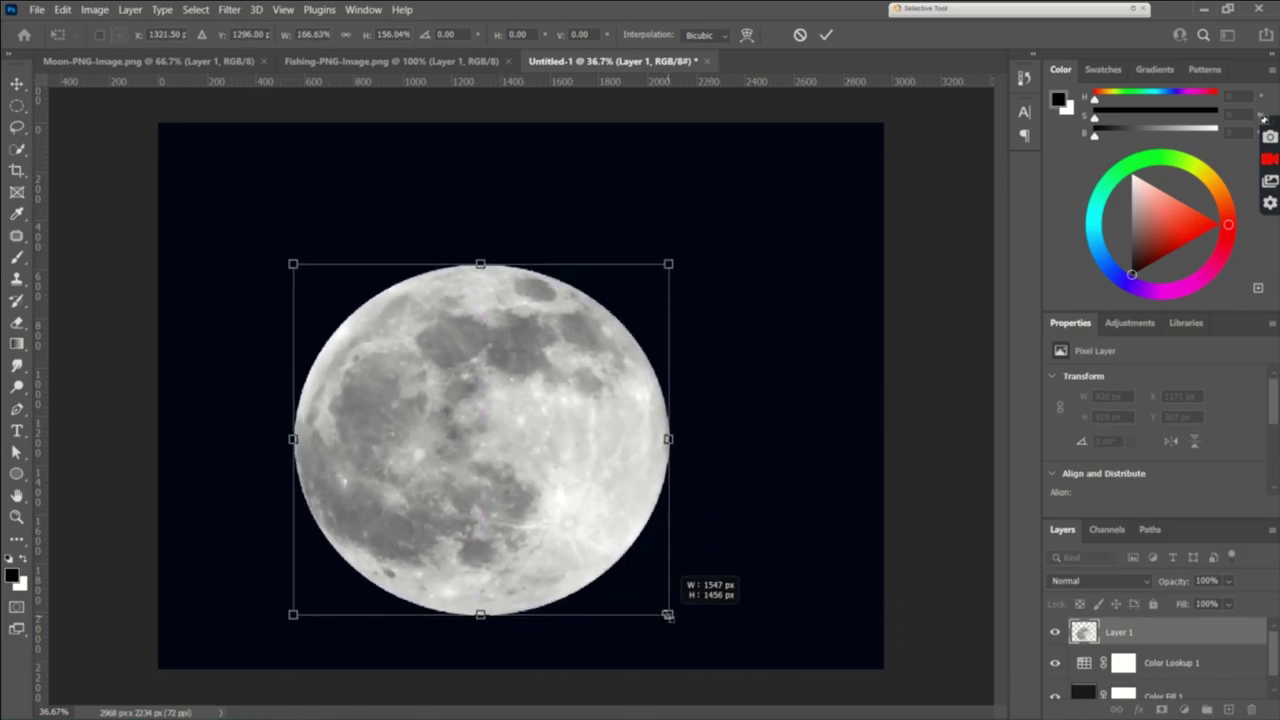
{"action": "left_click_drag", "start_coordinate": [522, 488], "coordinate": [579, 548]}
{"action": "mouse_move", "coordinate": [711, 494]}
{"action": "left_mouse_down"}
{"action": "mouse_move", "coordinate": [724, 494]}
{"action": "mouse_move", "coordinate": [618, 486]}
{"action": "left_mouse_up"}
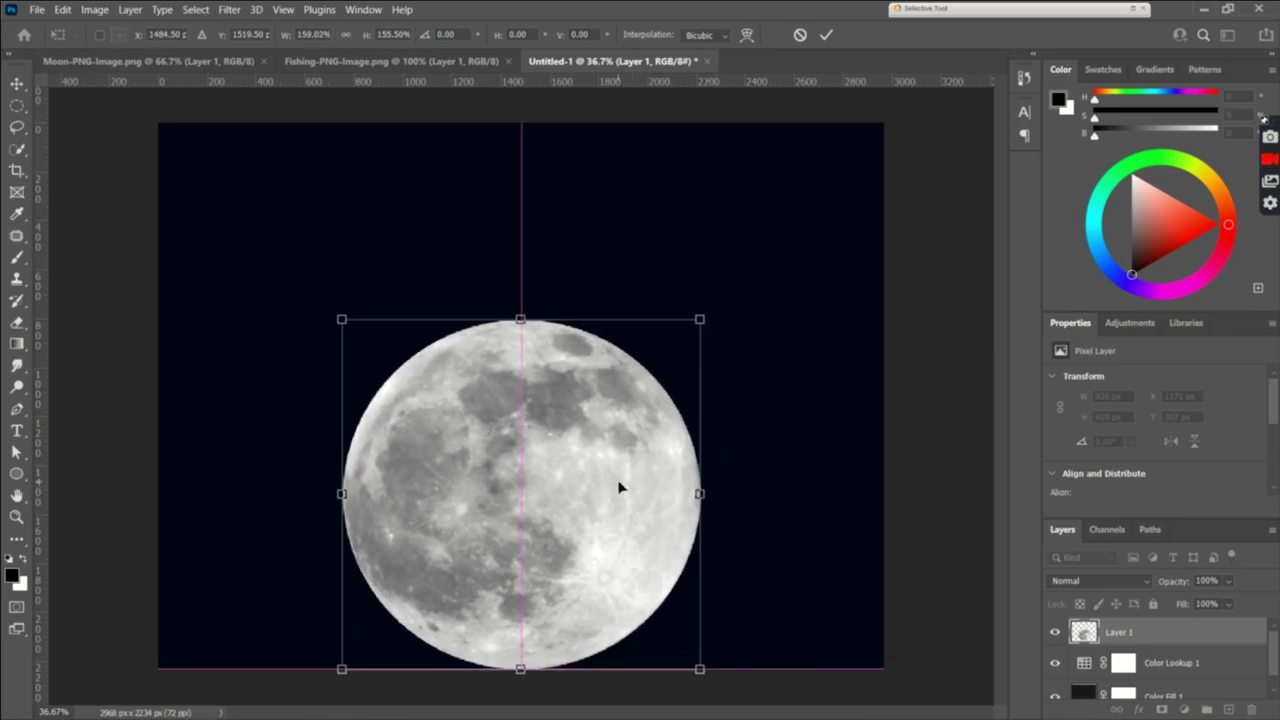
{"action": "left_click", "coordinate": [828, 36]}
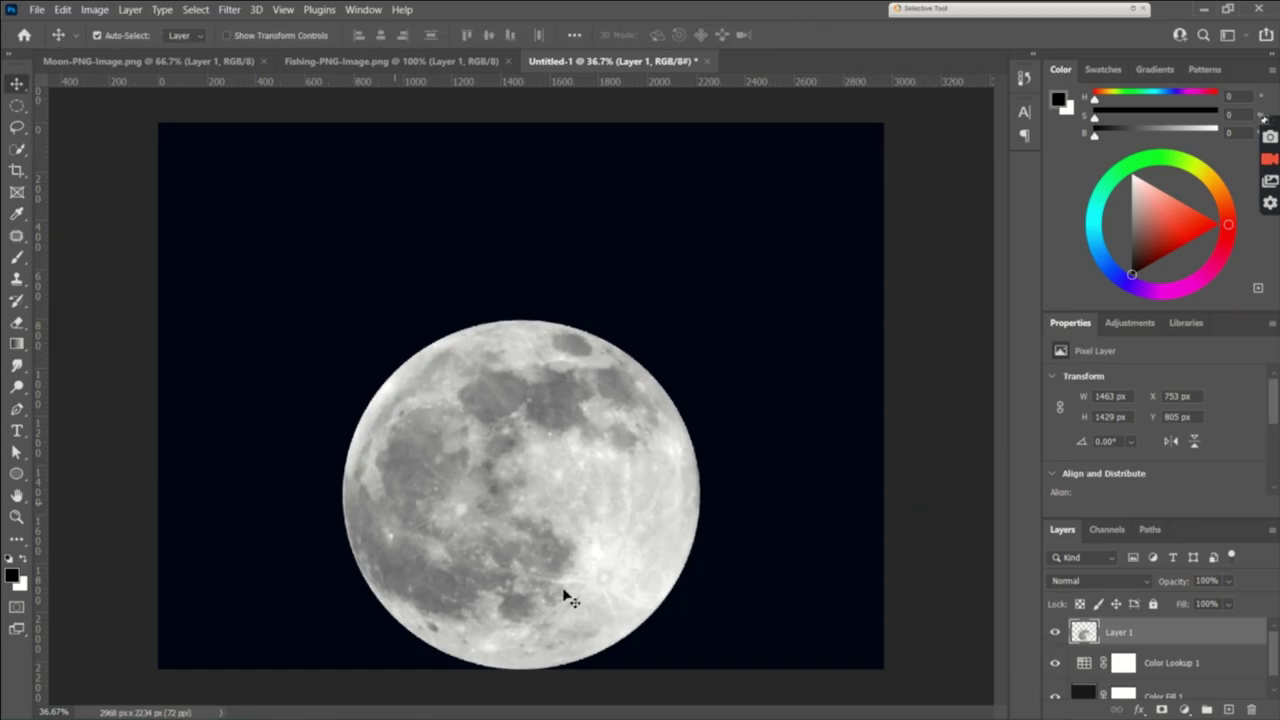
{"action": "left_click", "coordinate": [1160, 695]}
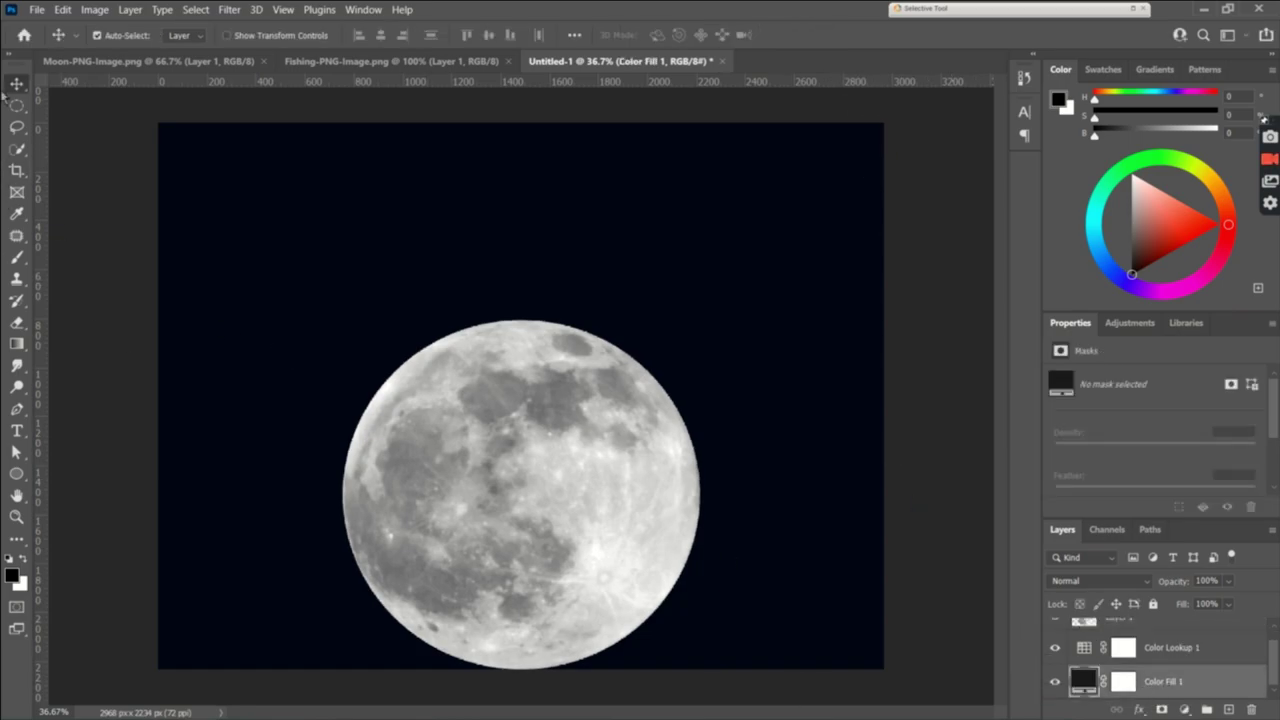
Crop in the left and right sides so the canvas becomes 2793 × 2234 px.
{"action": "left_click", "coordinate": [16, 170]}
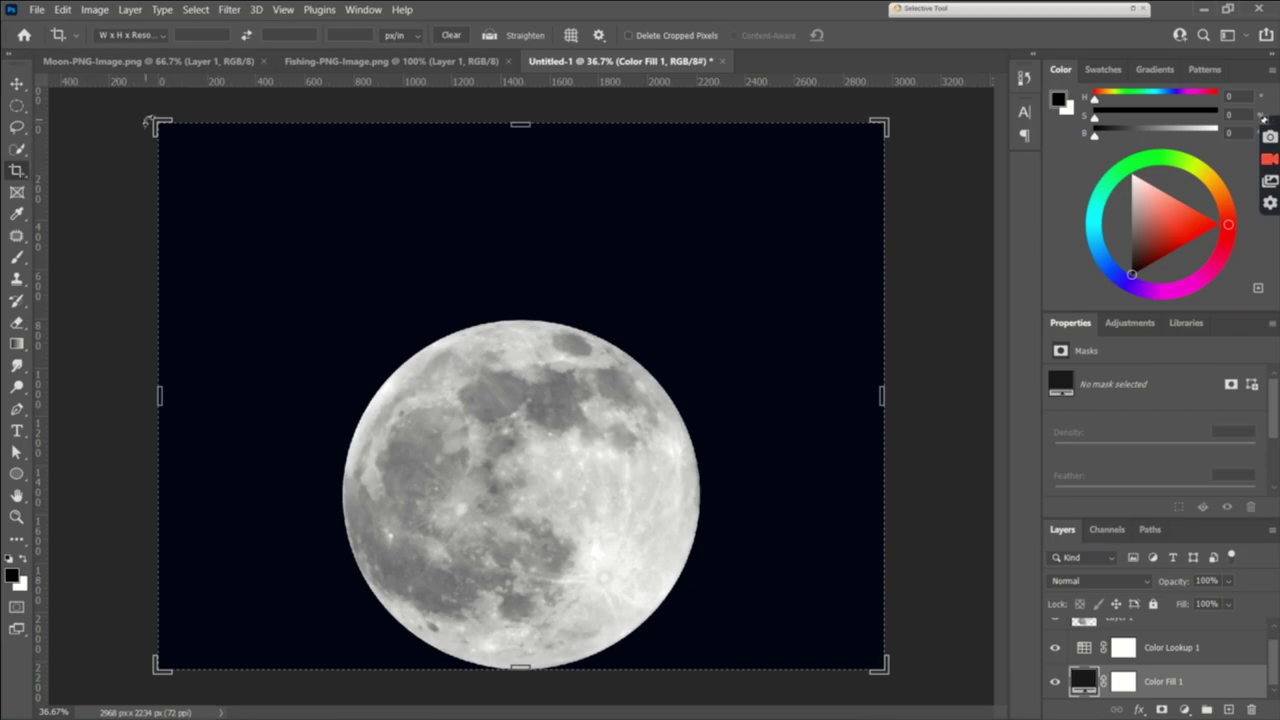
{"action": "left_click_drag", "start_coordinate": [148, 122], "coordinate": [178, 124]}
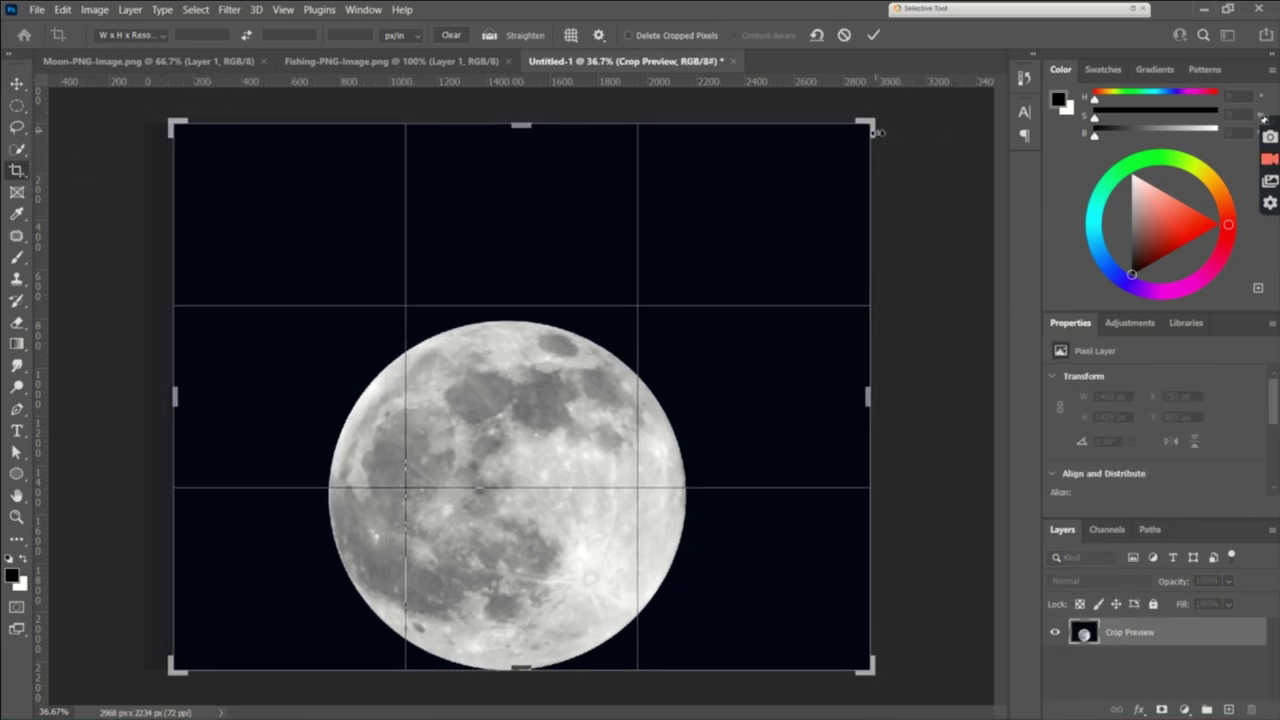
{"action": "left_click_drag", "start_coordinate": [872, 128], "coordinate": [861, 130]}
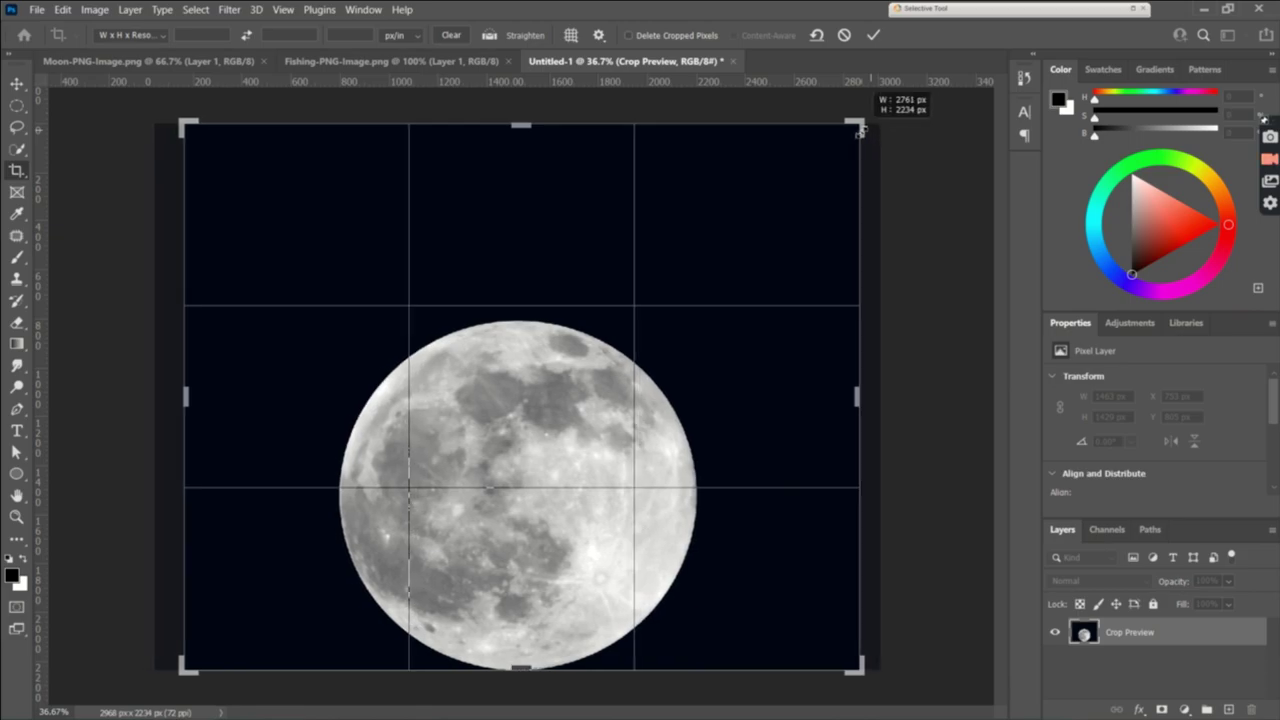
{"action": "left_click", "coordinate": [873, 35]}
{"action": "key", "text": "v"}
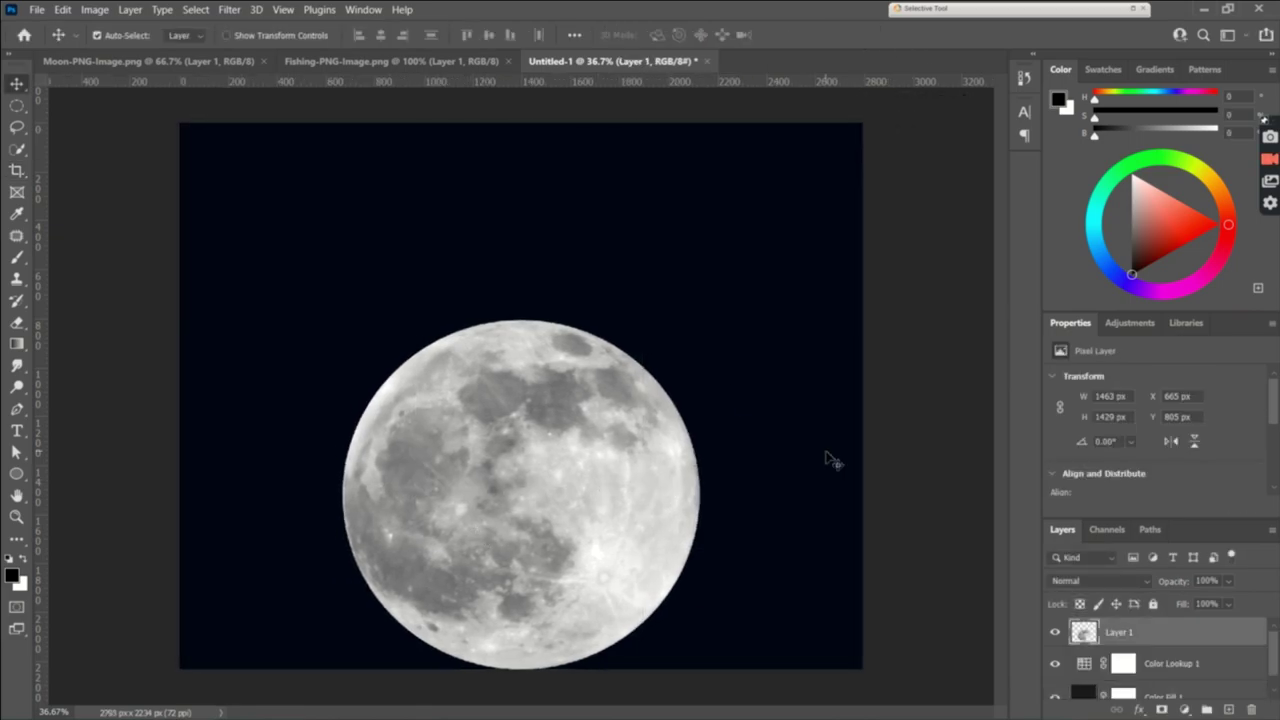
{"action": "left_click", "coordinate": [335, 61]}
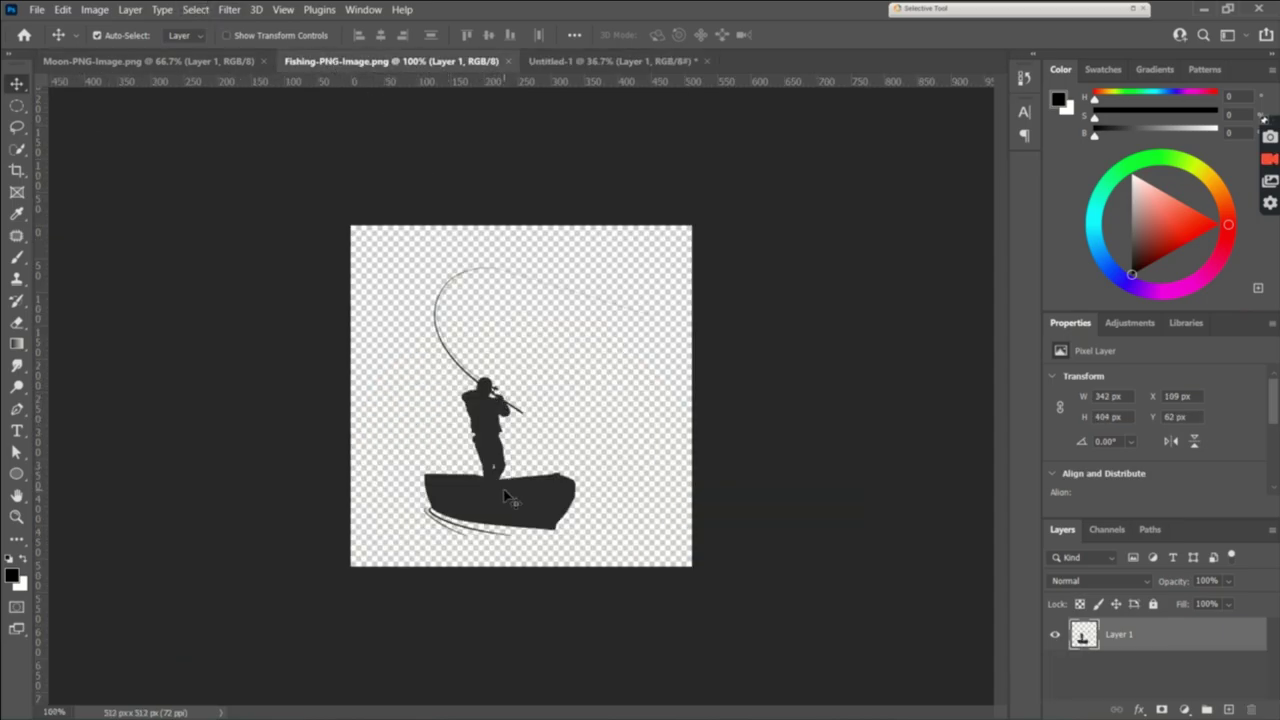
Bring in the fisherman silhouette as Layer 2, enlarged and centred over the moon's lower half.
{"action": "mouse_move", "coordinate": [505, 496]}
{"action": "left_mouse_down"}
{"action": "mouse_move", "coordinate": [577, 58]}
{"action": "mouse_move", "coordinate": [520, 590]}
{"action": "left_mouse_up"}
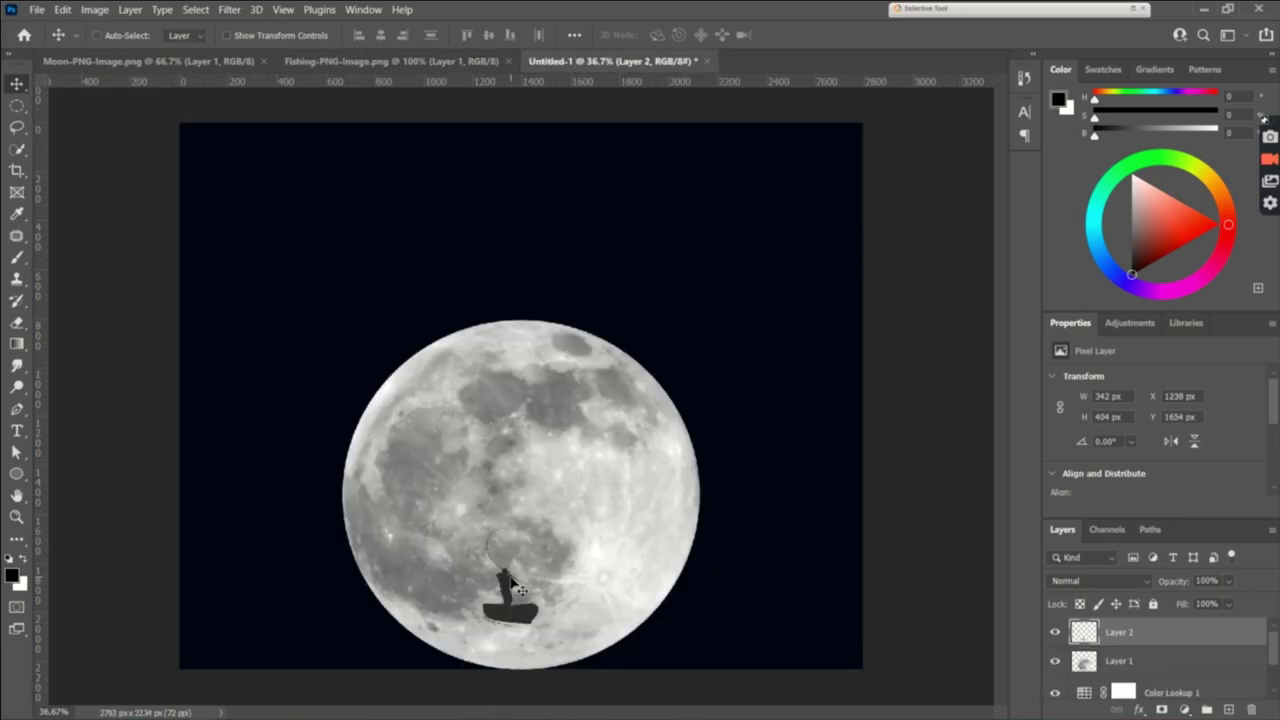
{"action": "key", "text": "ctrl+t"}
{"action": "mouse_move", "coordinate": [482, 528]}
{"action": "left_mouse_down"}
{"action": "mouse_move", "coordinate": [372, 400]}
{"action": "mouse_move", "coordinate": [380, 422]}
{"action": "left_mouse_up"}
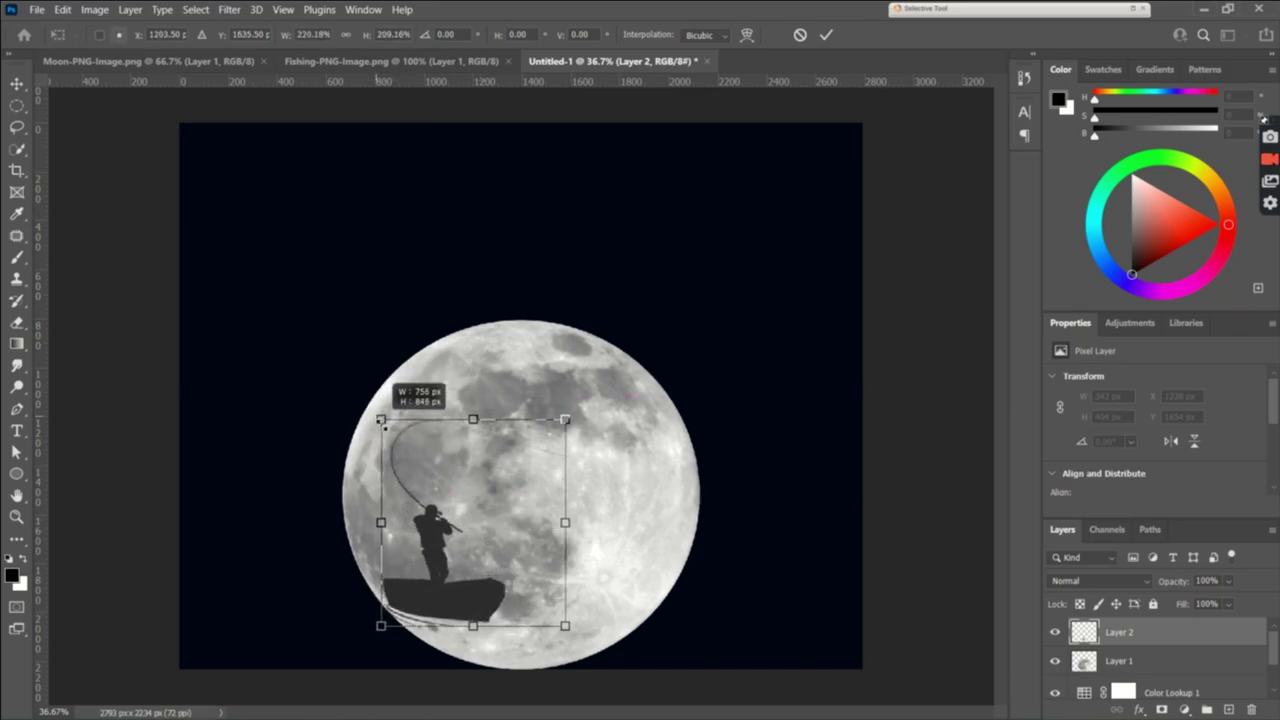
{"action": "mouse_move", "coordinate": [480, 537]}
{"action": "left_mouse_down"}
{"action": "mouse_move", "coordinate": [540, 540]}
{"action": "mouse_move", "coordinate": [557, 502]}
{"action": "left_mouse_up"}
{"action": "left_click", "coordinate": [1120, 661]}
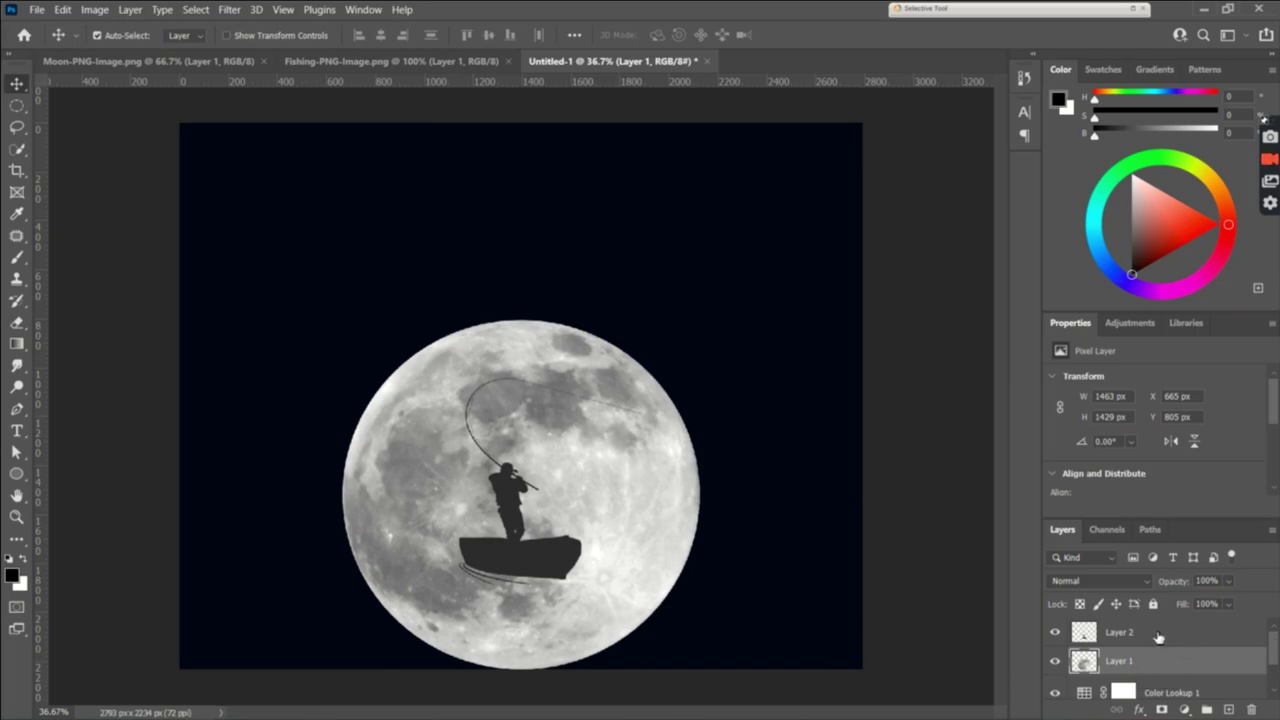
{"action": "left_click", "coordinate": [1158, 637]}
{"action": "left_click", "coordinate": [1130, 322]}
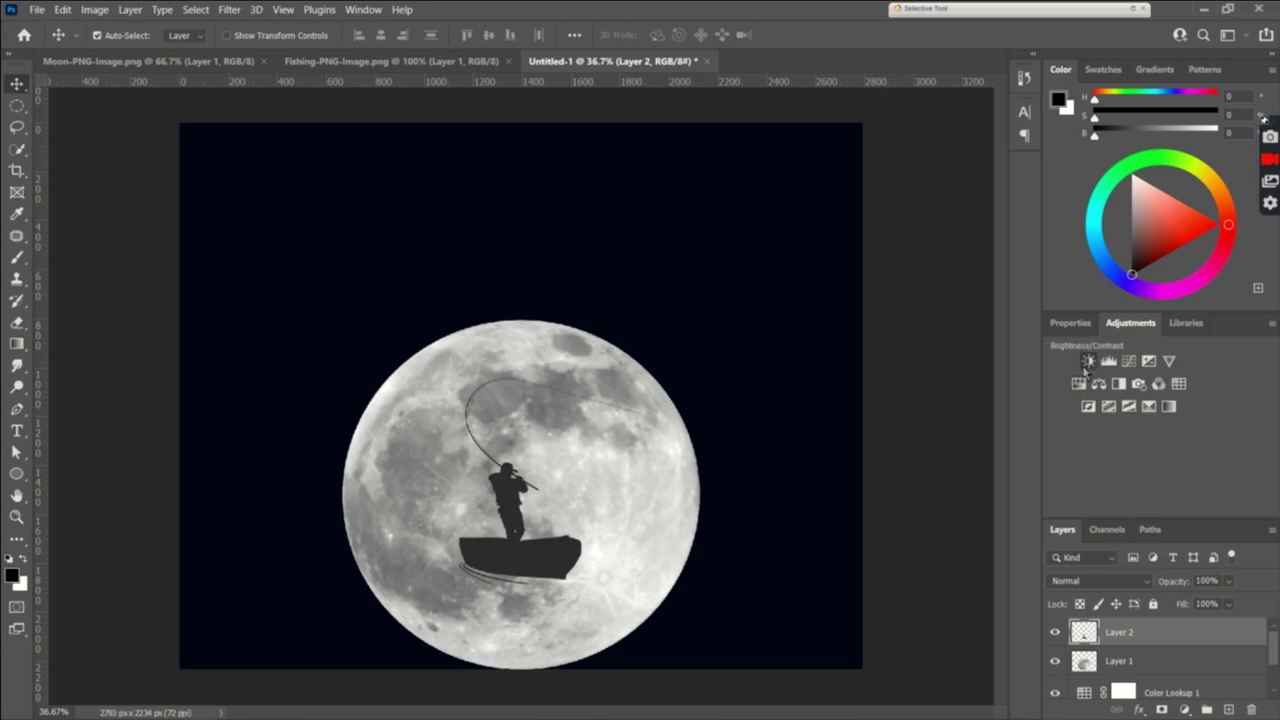
Add a Brightness/Contrast layer clipped to Layer 2 with brightness -150 to blacken the fisherman.
{"action": "left_click", "coordinate": [1087, 361]}
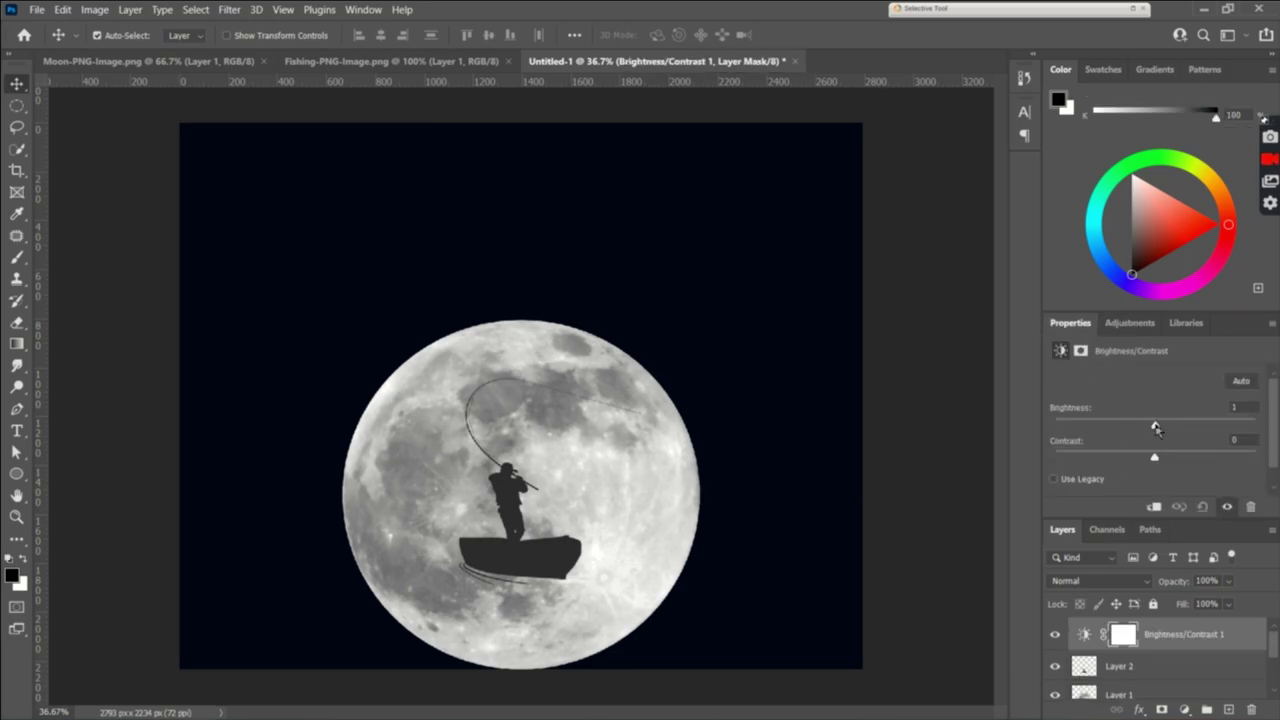
{"action": "left_click_drag", "start_coordinate": [1165, 425], "coordinate": [1154, 434]}
{"action": "left_click", "coordinate": [1153, 506]}
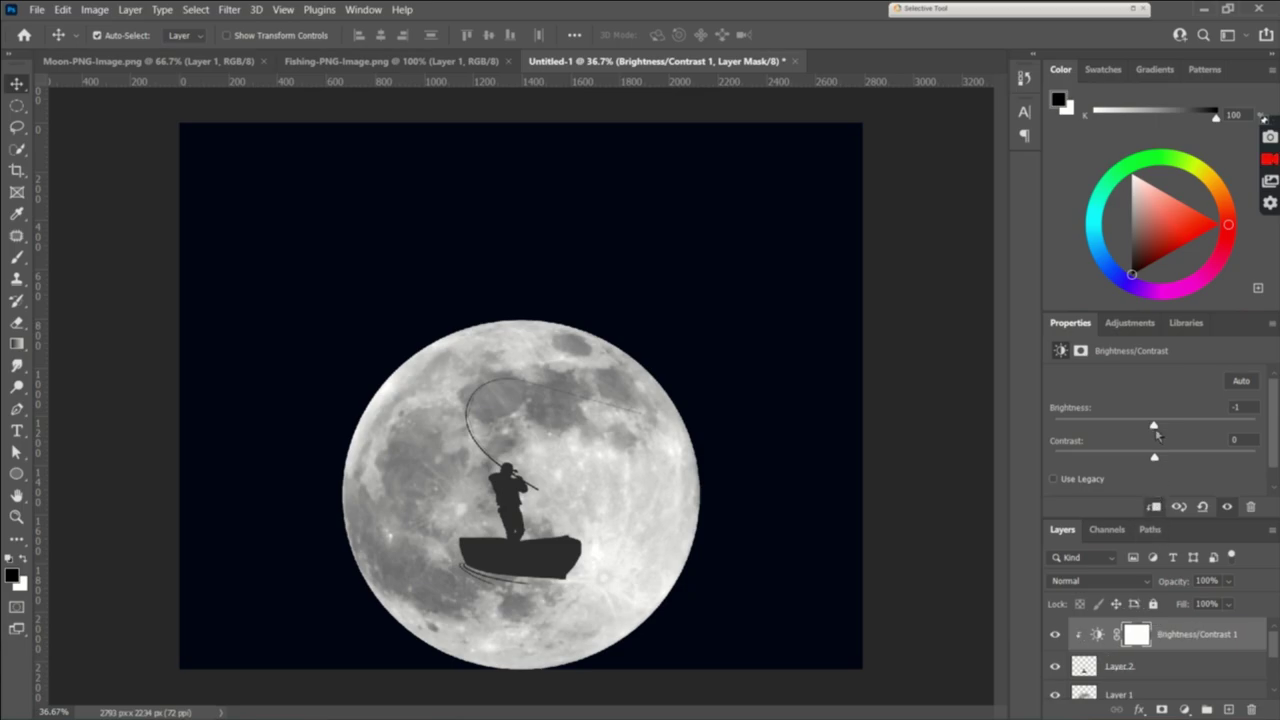
{"action": "left_click_drag", "start_coordinate": [1156, 432], "coordinate": [1055, 425]}
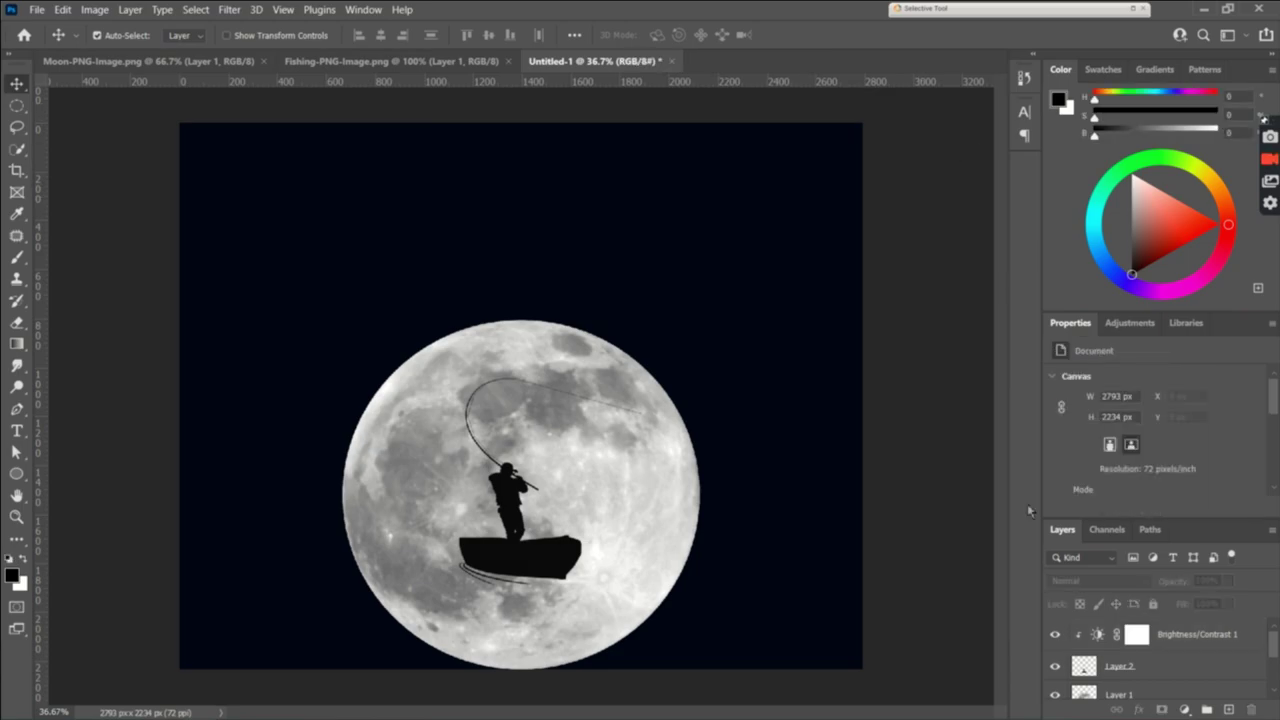
{"action": "left_click", "coordinate": [1200, 681]}
Add a new layer and choose the 1353 cloud brush preset.
{"action": "left_click", "coordinate": [1229, 709]}
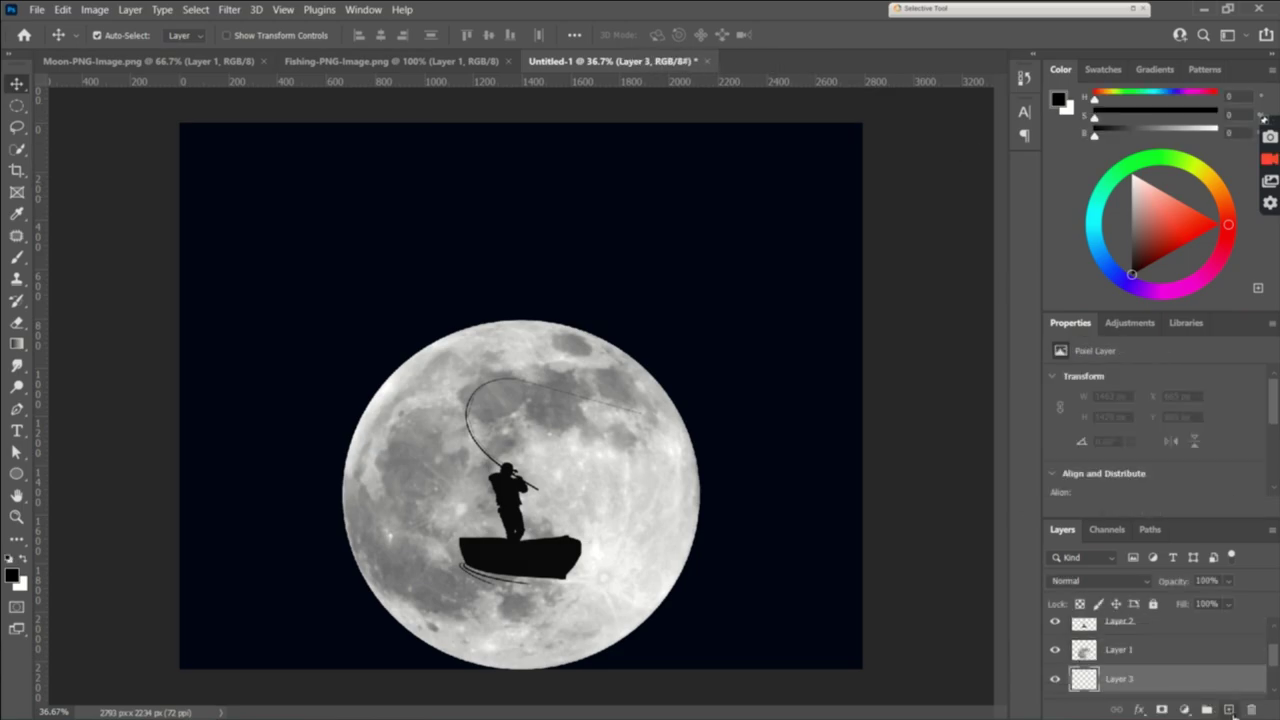
{"action": "left_click", "coordinate": [17, 257]}
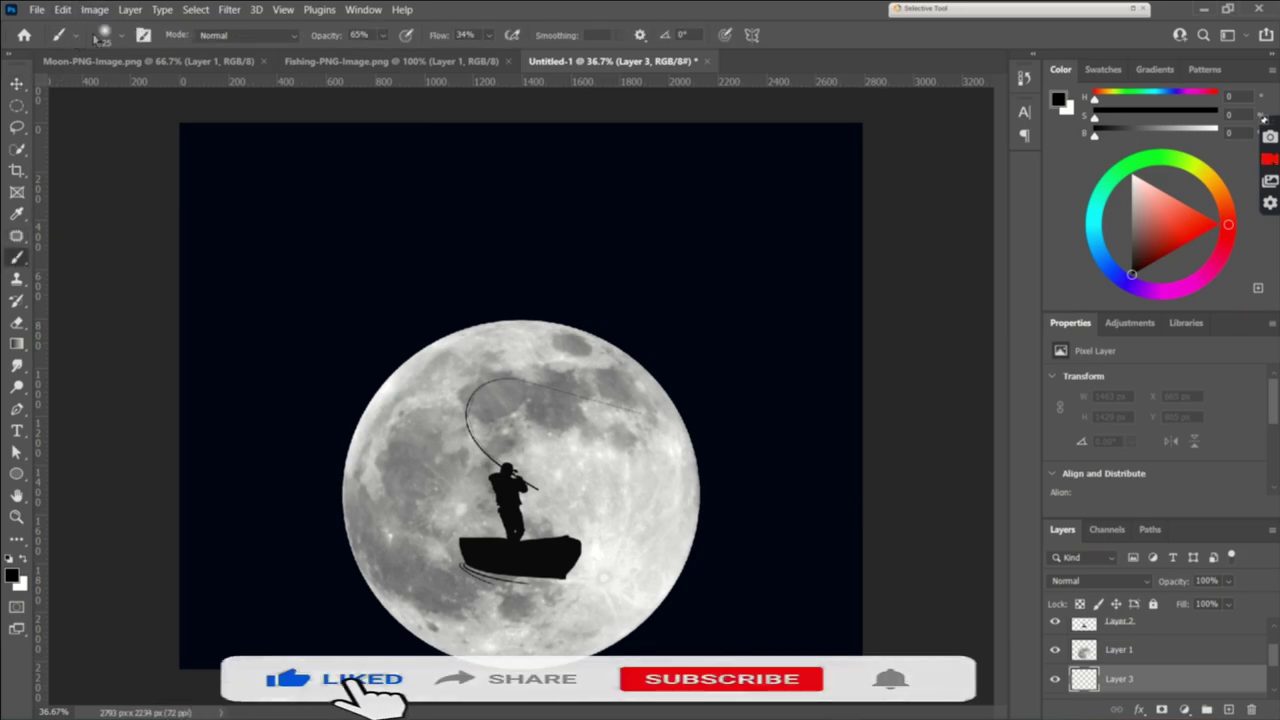
{"action": "left_click", "coordinate": [104, 36]}
{"action": "left_click", "coordinate": [141, 188]}
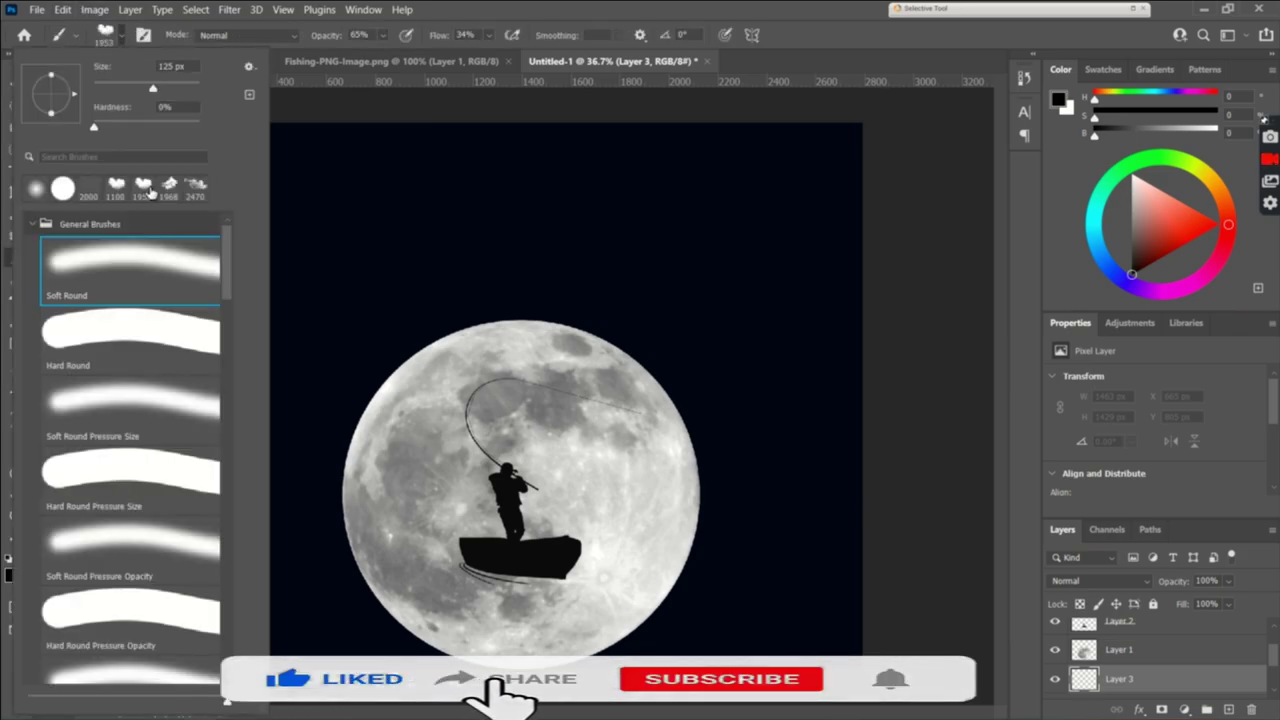
{"action": "key", "text": "Return"}
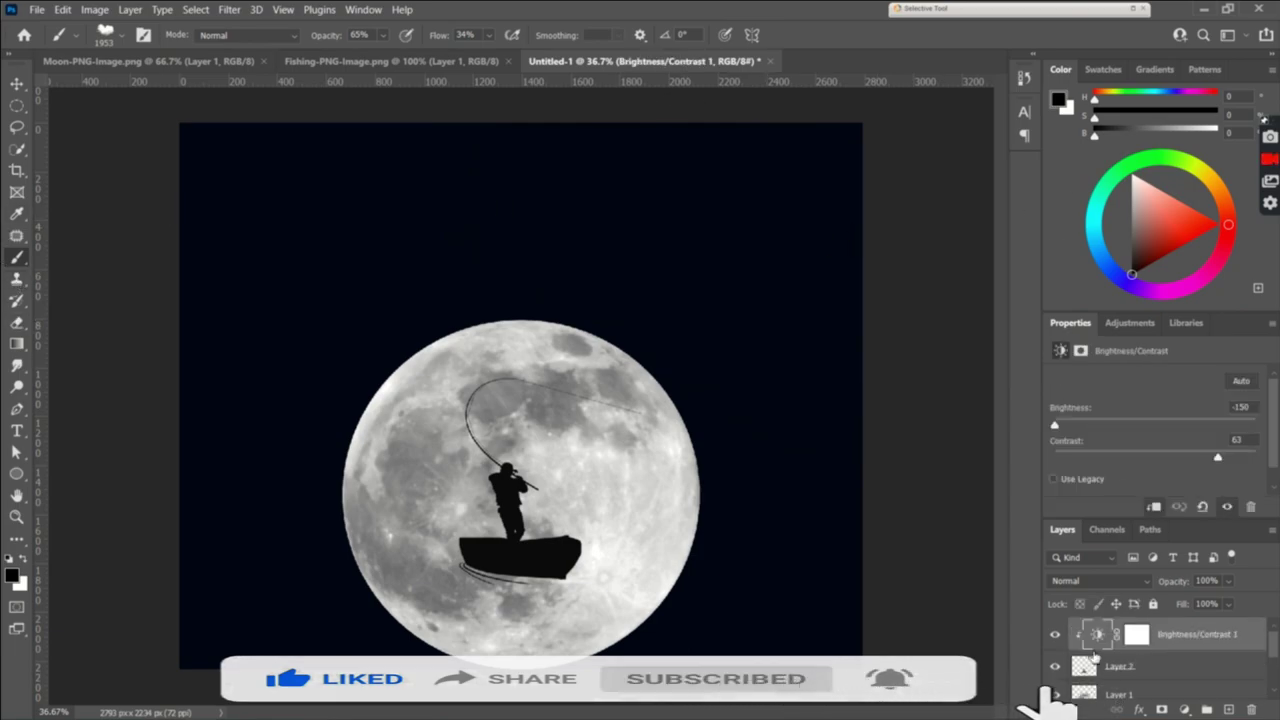
Create empty Layer 3 above Color Lookup 1 and make white the foreground colour.
{"action": "scroll", "coordinate": [1190, 655], "scroll_direction": "down", "scroll_amount": 2}
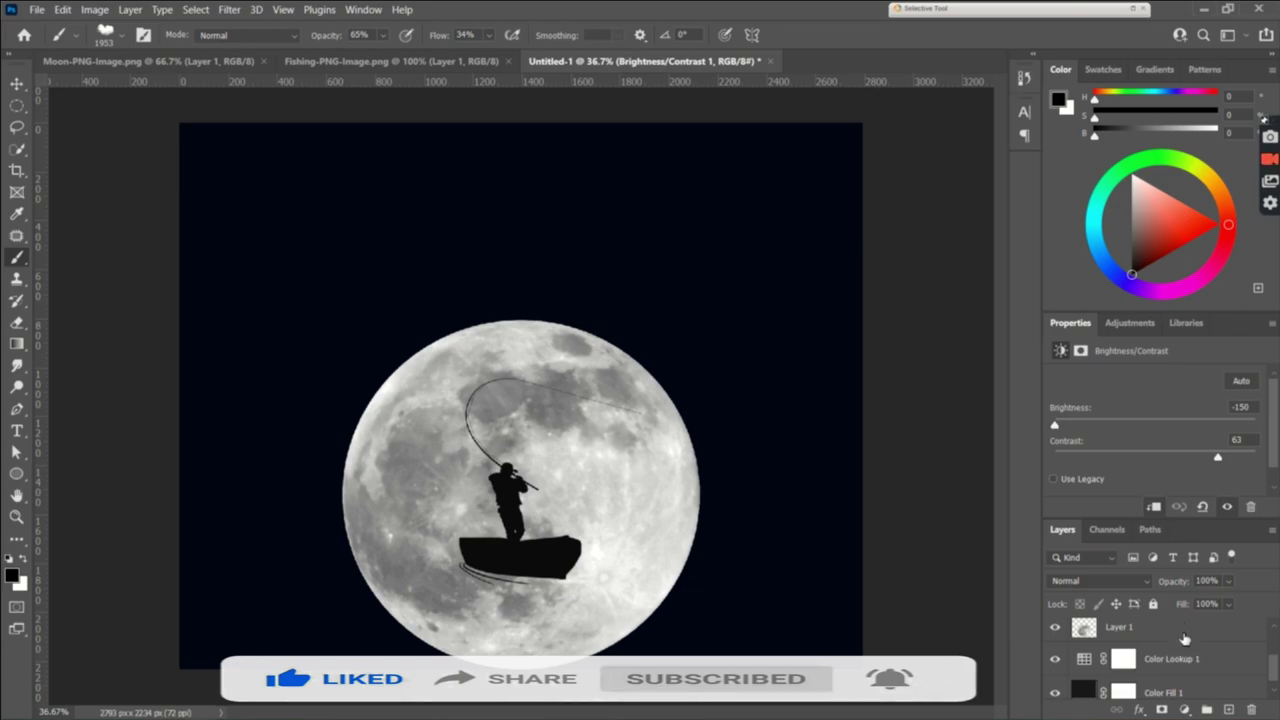
{"action": "left_click", "coordinate": [1182, 658]}
{"action": "left_click", "coordinate": [1228, 709]}
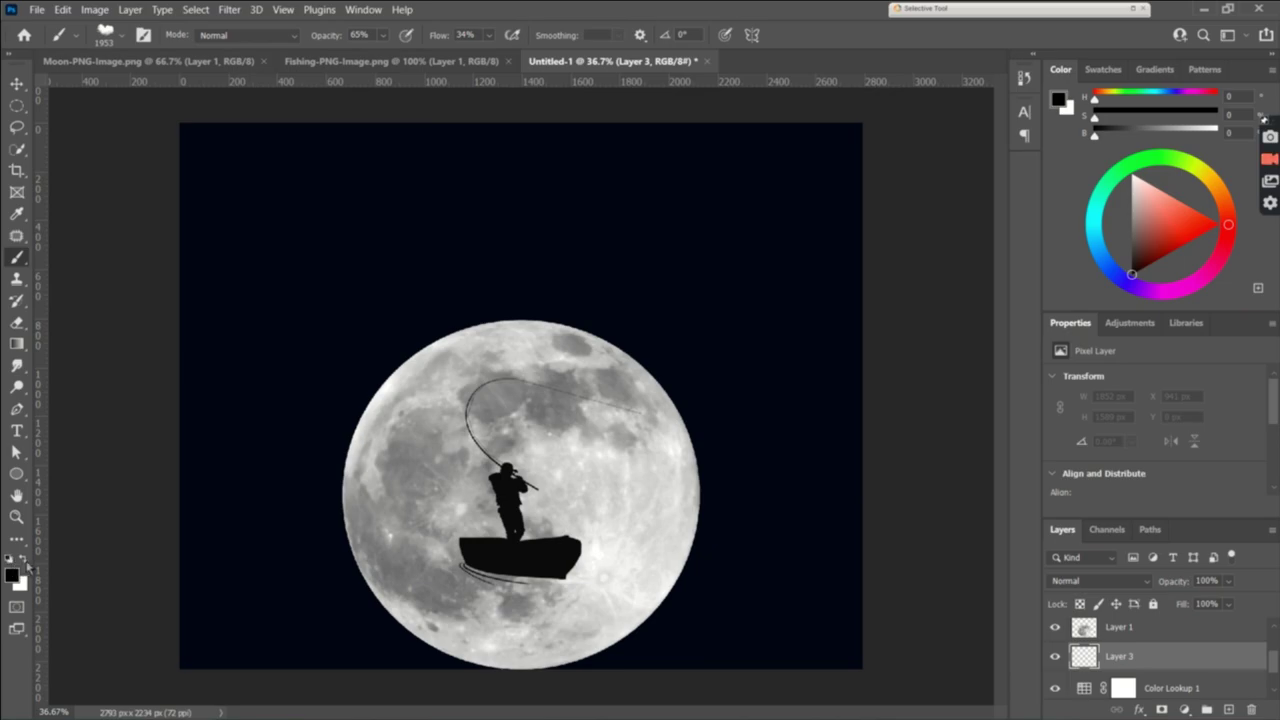
{"action": "left_click", "coordinate": [26, 561]}
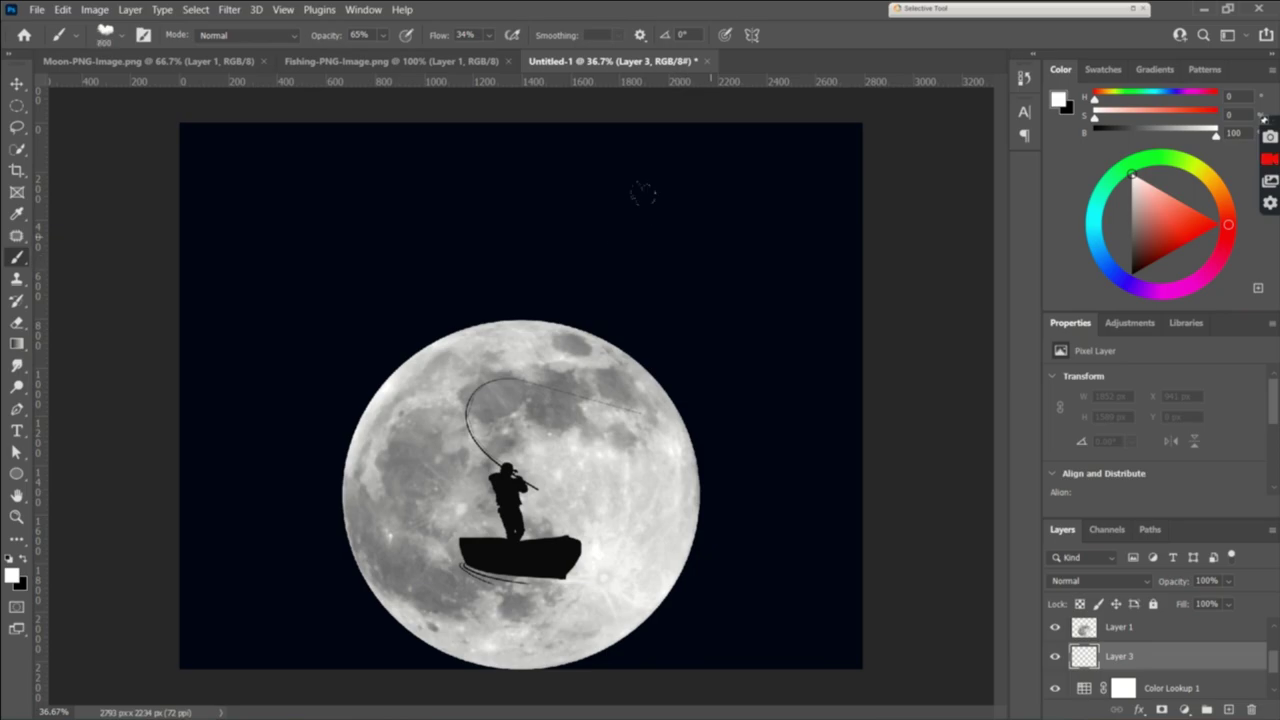
Paint cloud strokes across the top of the sky and down the right edge.
{"action": "mouse_move", "coordinate": [760, 195]}
{"action": "left_mouse_down"}
{"action": "mouse_move", "coordinate": [183, 113]}
{"action": "mouse_move", "coordinate": [705, 672]}
{"action": "left_mouse_up"}
{"action": "key", "text": "ctrl+z"}
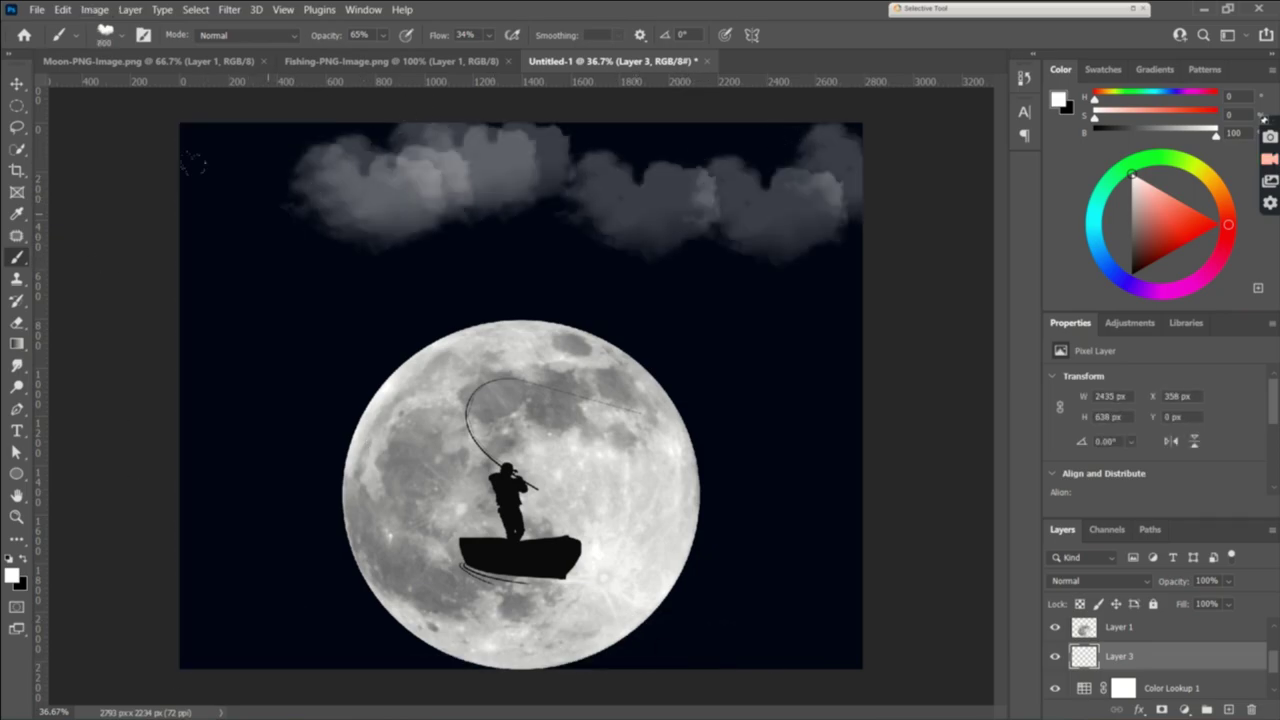
{"action": "left_click", "coordinate": [193, 163]}
{"action": "left_click_drag", "start_coordinate": [614, 140], "coordinate": [113, 117]}
{"action": "left_click_drag", "start_coordinate": [720, 230], "coordinate": [700, 410]}
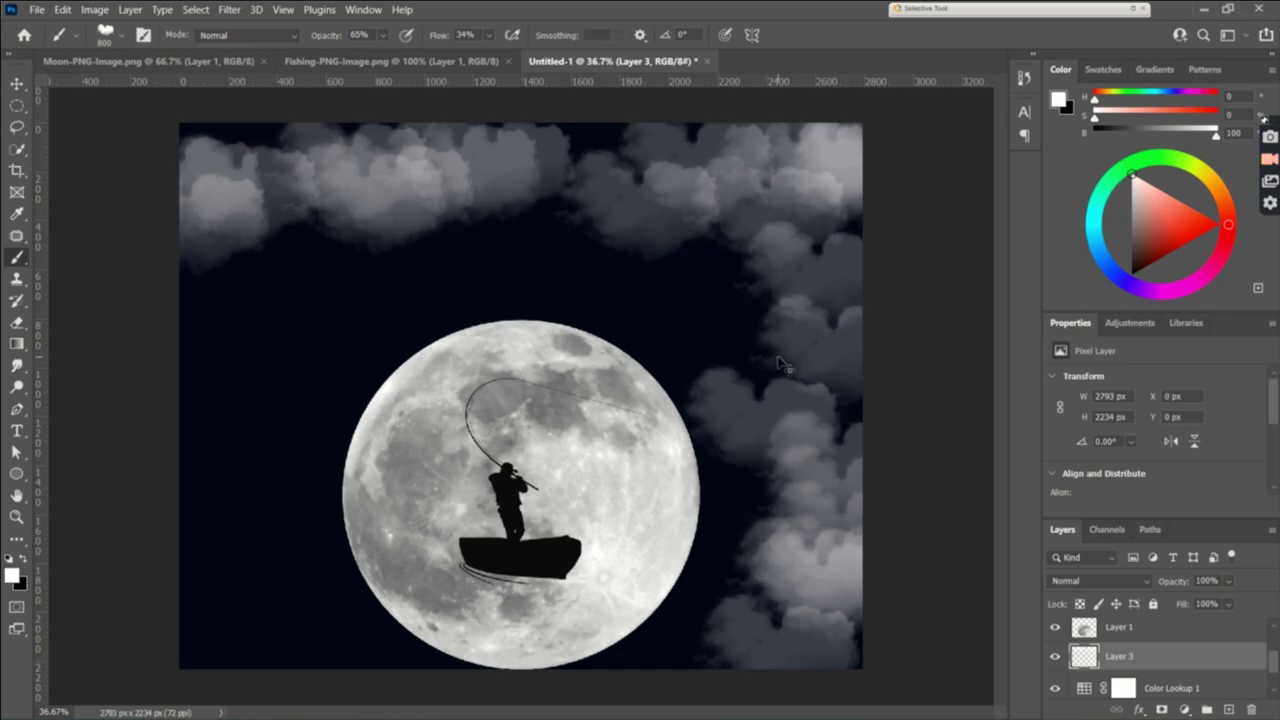
Undo and redo strokes until only the top clouds and one right-edge puff remain.
{"action": "key", "text": "ctrl+shift+z"}
{"action": "key", "text": "ctrl+shift+z"}
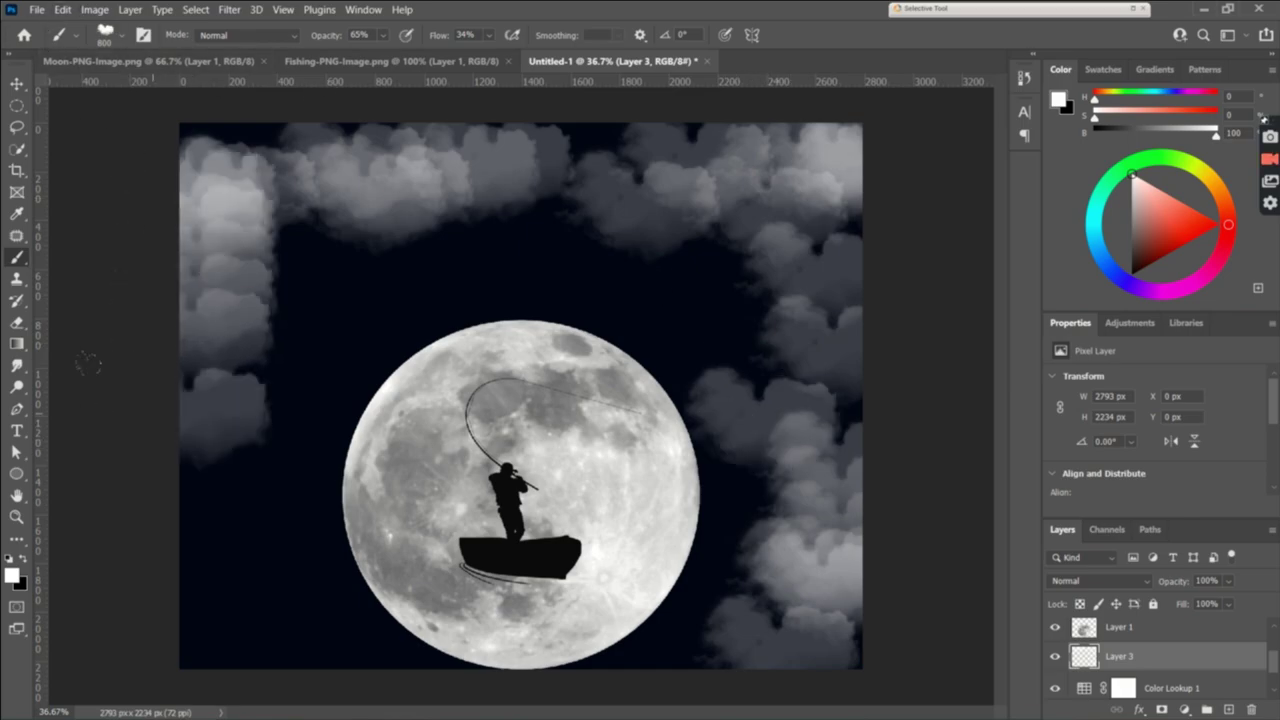
{"action": "key", "text": "ctrl+z"}
{"action": "key", "text": "ctrl+z"}
{"action": "key", "text": "ctrl+z"}
{"action": "key", "text": "ctrl+z"}
{"action": "key", "text": "ctrl+z"}
{"action": "key", "text": "ctrl+z"}
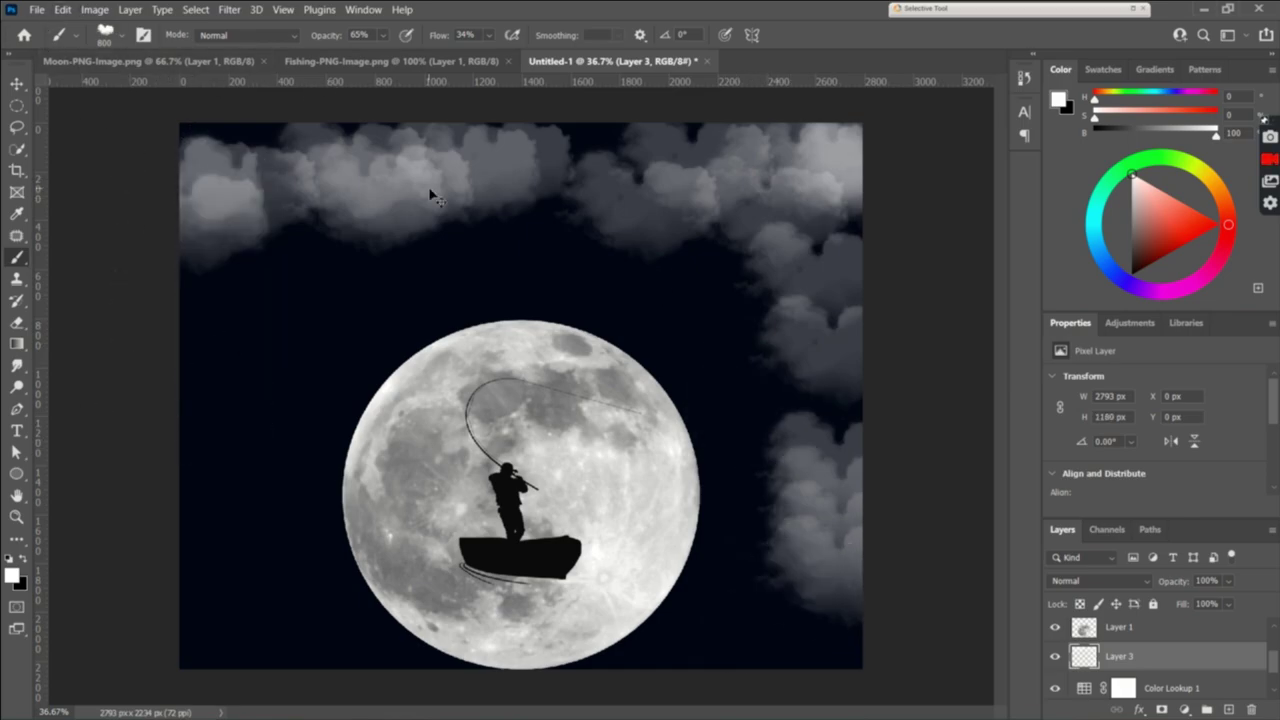
{"action": "key", "text": "ctrl+z"}
{"action": "key", "text": "ctrl+z"}
{"action": "key", "text": "ctrl+z"}
{"action": "key", "text": "ctrl+z"}
{"action": "key", "text": "ctrl+z"}
{"action": "key", "text": "ctrl+z"}
{"action": "key", "text": "ctrl+z"}
{"action": "key", "text": "ctrl+z"}
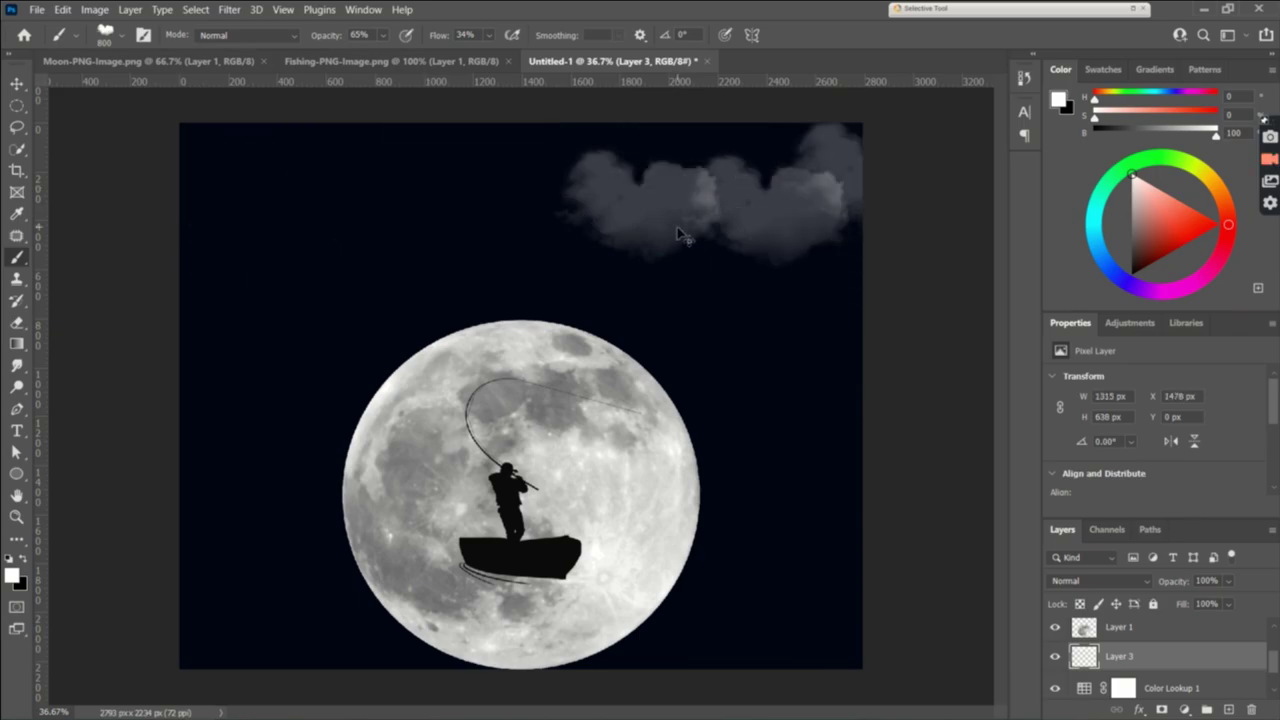
{"action": "key", "text": "ctrl+z"}
{"action": "key", "text": "ctrl+z"}
{"action": "key", "text": "ctrl+shift+z"}
{"action": "key", "text": "ctrl+shift+z"}
{"action": "key", "text": "ctrl+shift+z"}
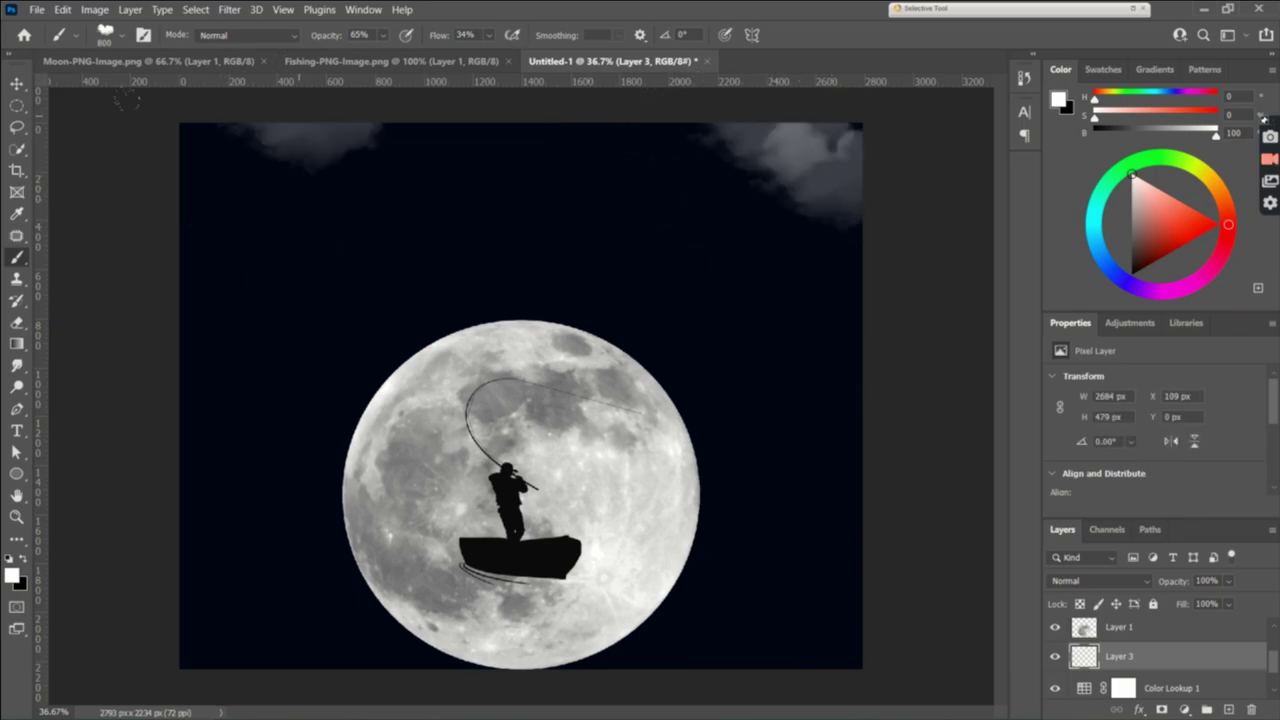
{"action": "key", "text": "ctrl+shift+z"}
{"action": "key", "text": "ctrl+shift+z"}
{"action": "key", "text": "ctrl+shift+z"}
{"action": "key", "text": "ctrl+shift+z"}
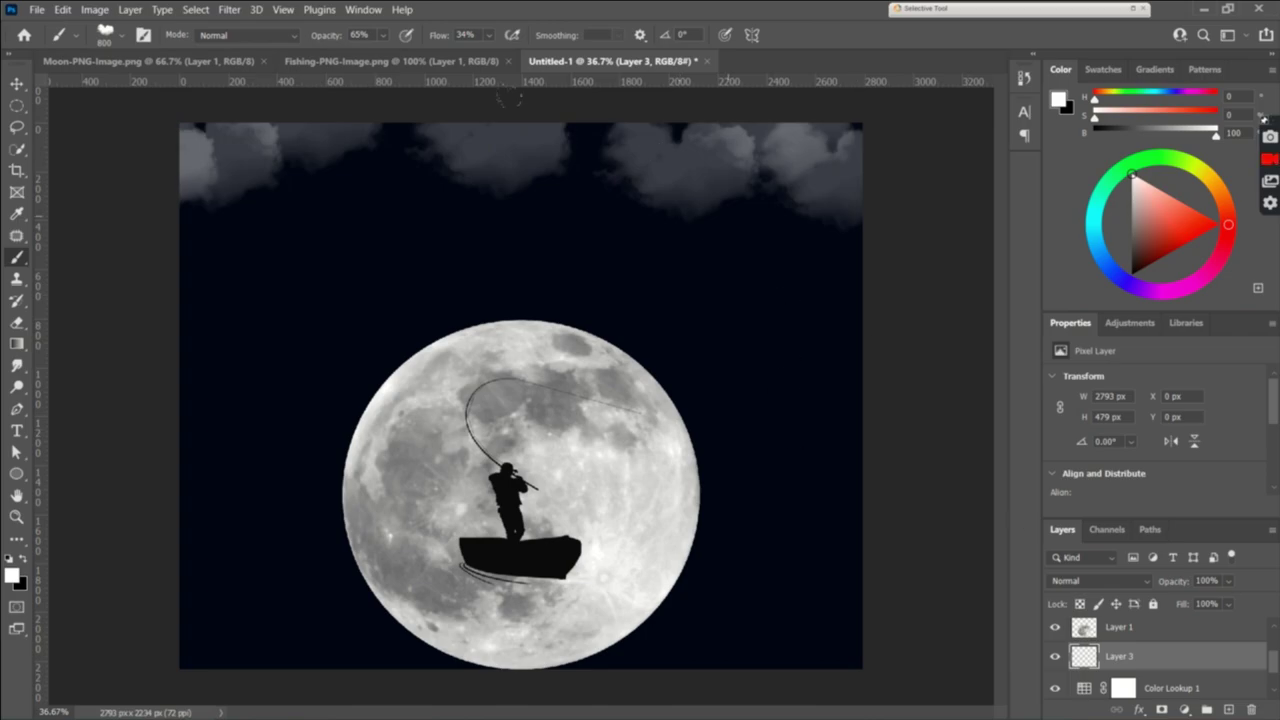
{"action": "key", "text": "ctrl+shift+z"}
{"action": "key", "text": "ctrl+shift+z"}
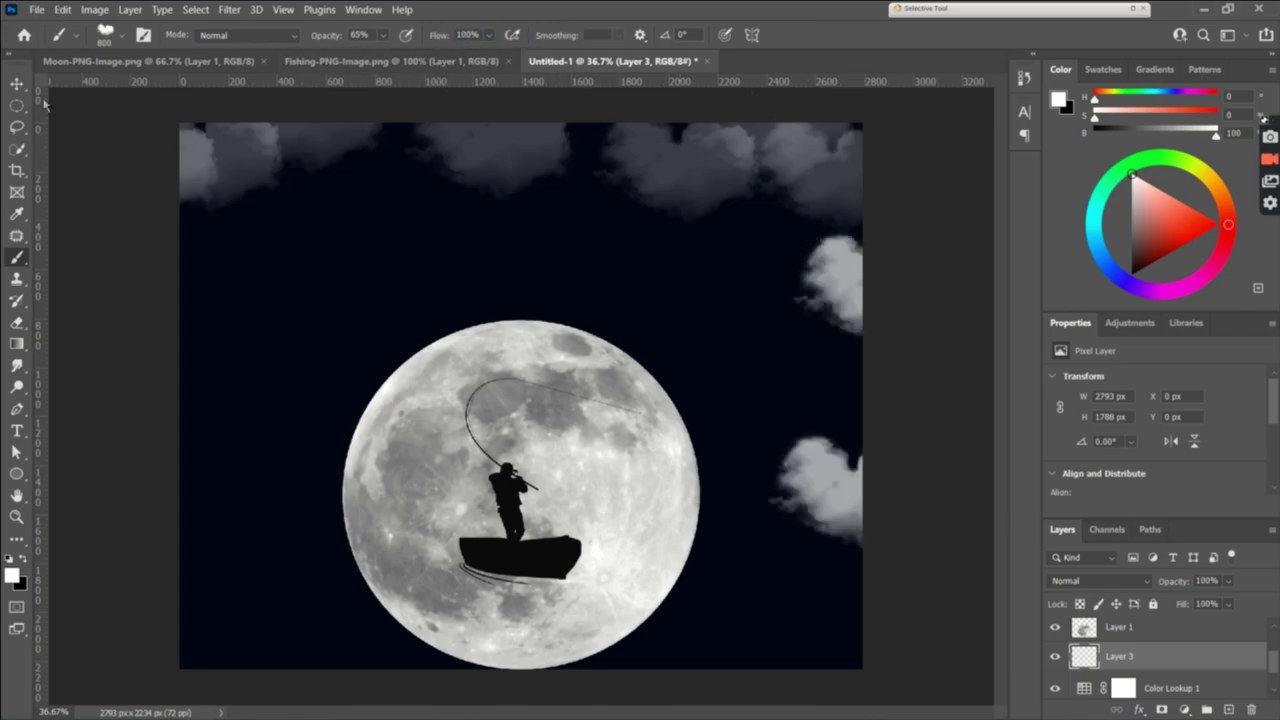
{"action": "key", "text": "ctrl+shift+z"}
{"action": "key", "text": "ctrl+shift+z"}
{"action": "key", "text": "ctrl+shift+z"}
{"action": "key", "text": "ctrl+shift+z"}
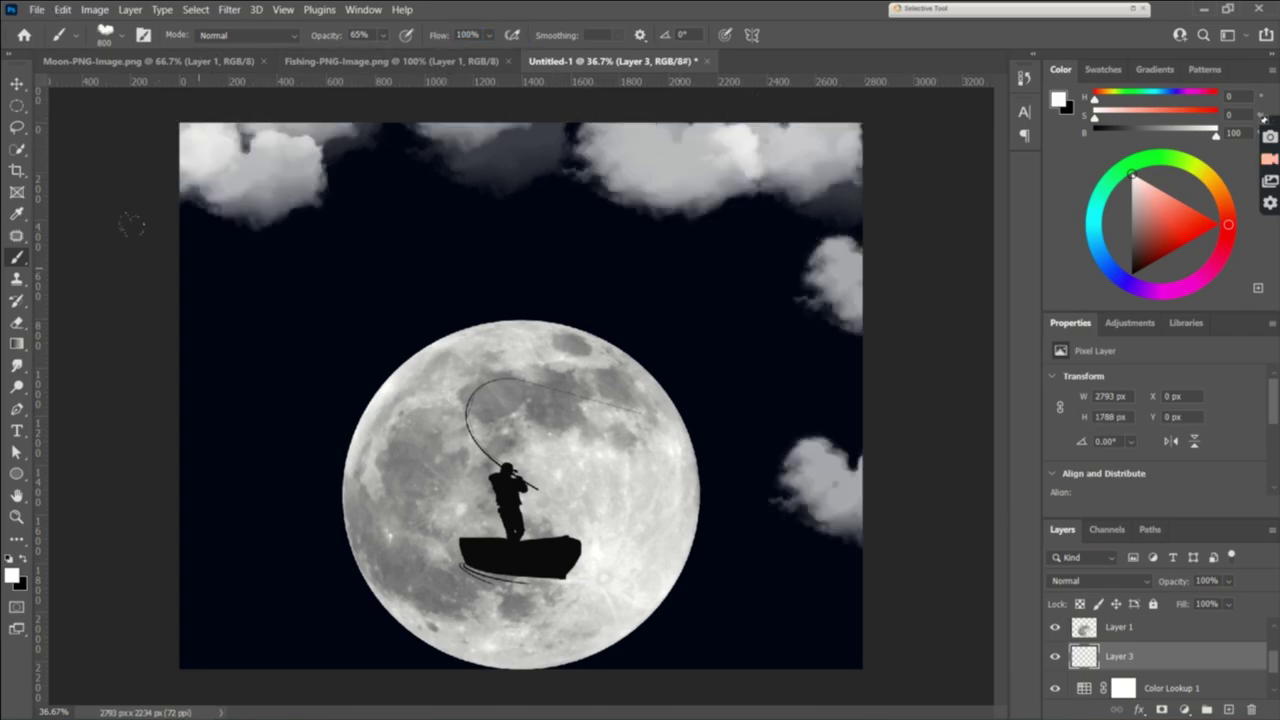
{"action": "key", "text": "ctrl+z"}
{"action": "key", "text": "ctrl+z"}
{"action": "key", "text": "ctrl+z"}
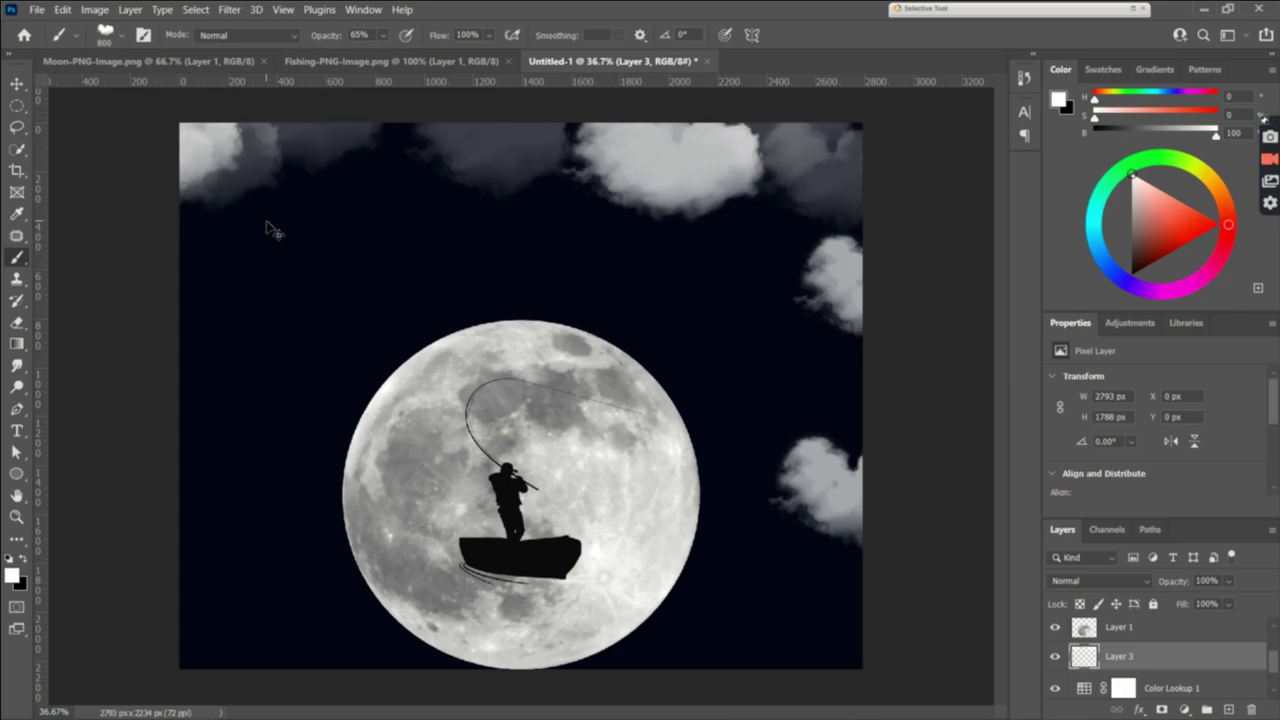
{"action": "key", "text": "ctrl+z"}
{"action": "key", "text": "ctrl+z"}
{"action": "key", "text": "ctrl+z"}
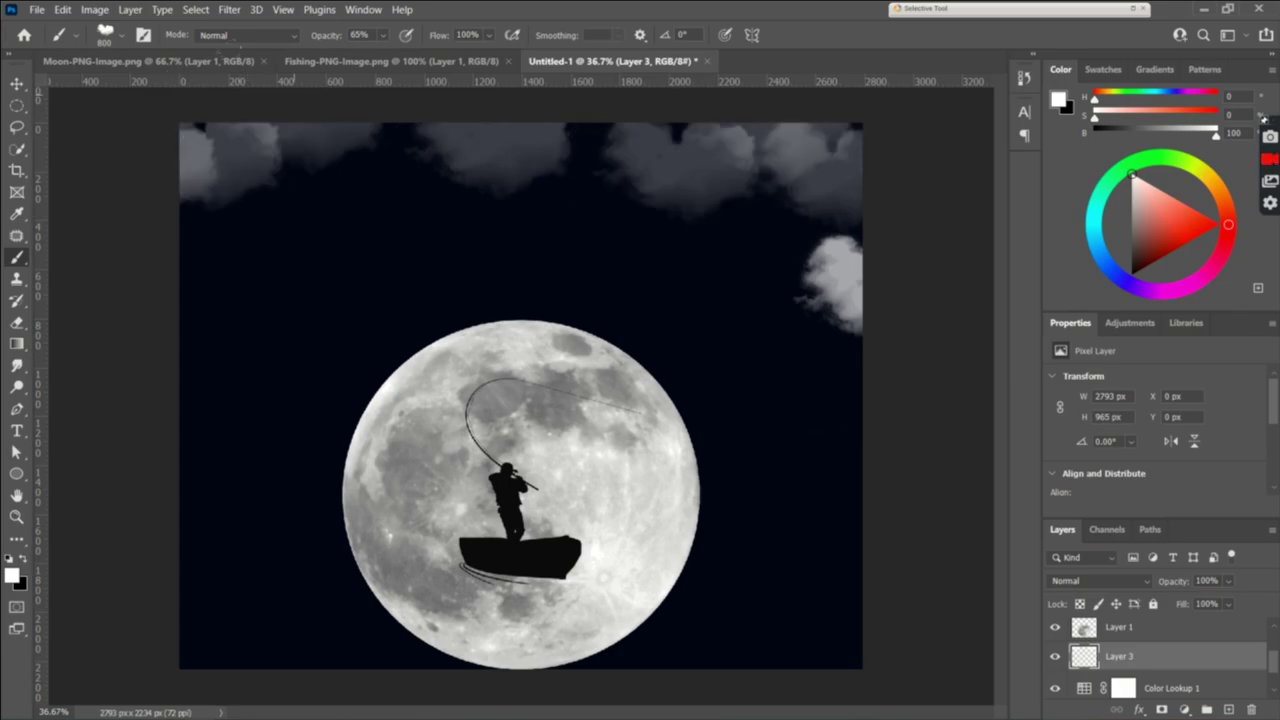
Show the brush presets with the General Brushes group collapsed.
{"action": "left_click", "coordinate": [112, 36]}
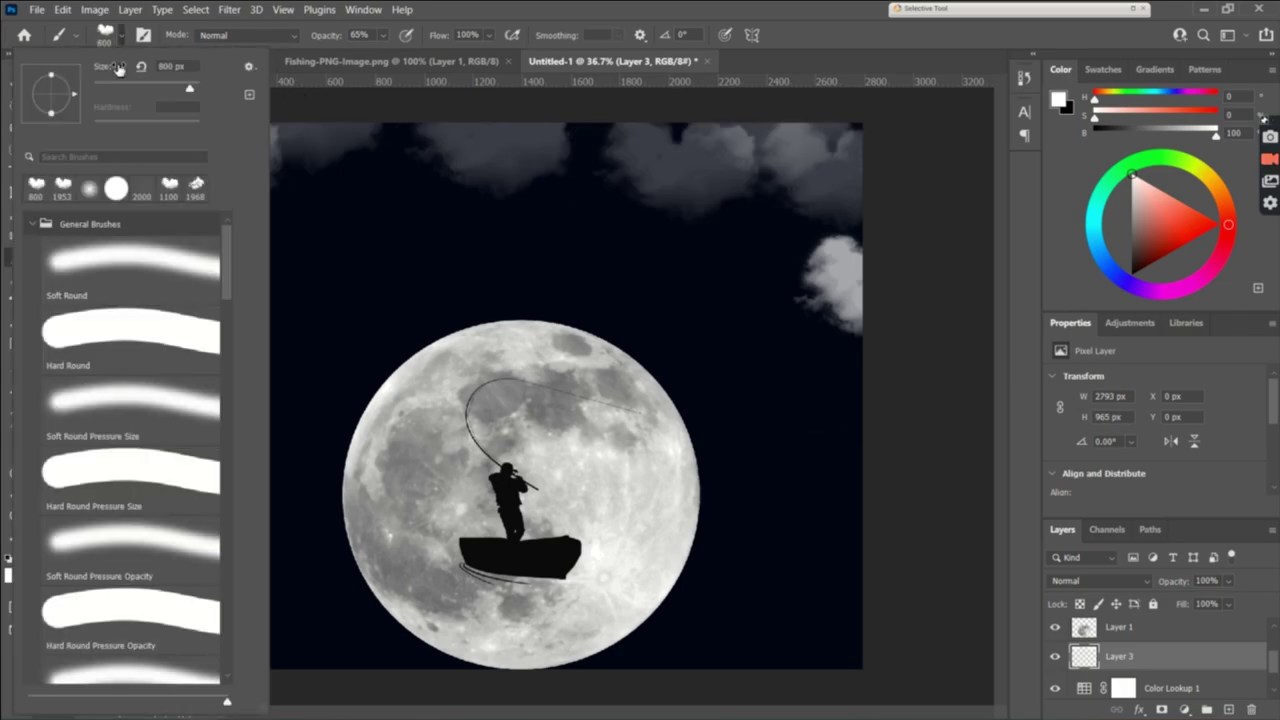
{"action": "left_click", "coordinate": [45, 225]}
{"action": "scroll", "coordinate": [102, 360], "scroll_direction": "down", "scroll_amount": 5}
{"action": "scroll", "coordinate": [102, 360], "scroll_direction": "down", "scroll_amount": 5}
Choose the Cloud 04 brush from Clouds by sdavis75 and enlarge it.
{"action": "scroll", "coordinate": [102, 360], "scroll_direction": "down", "scroll_amount": 5}
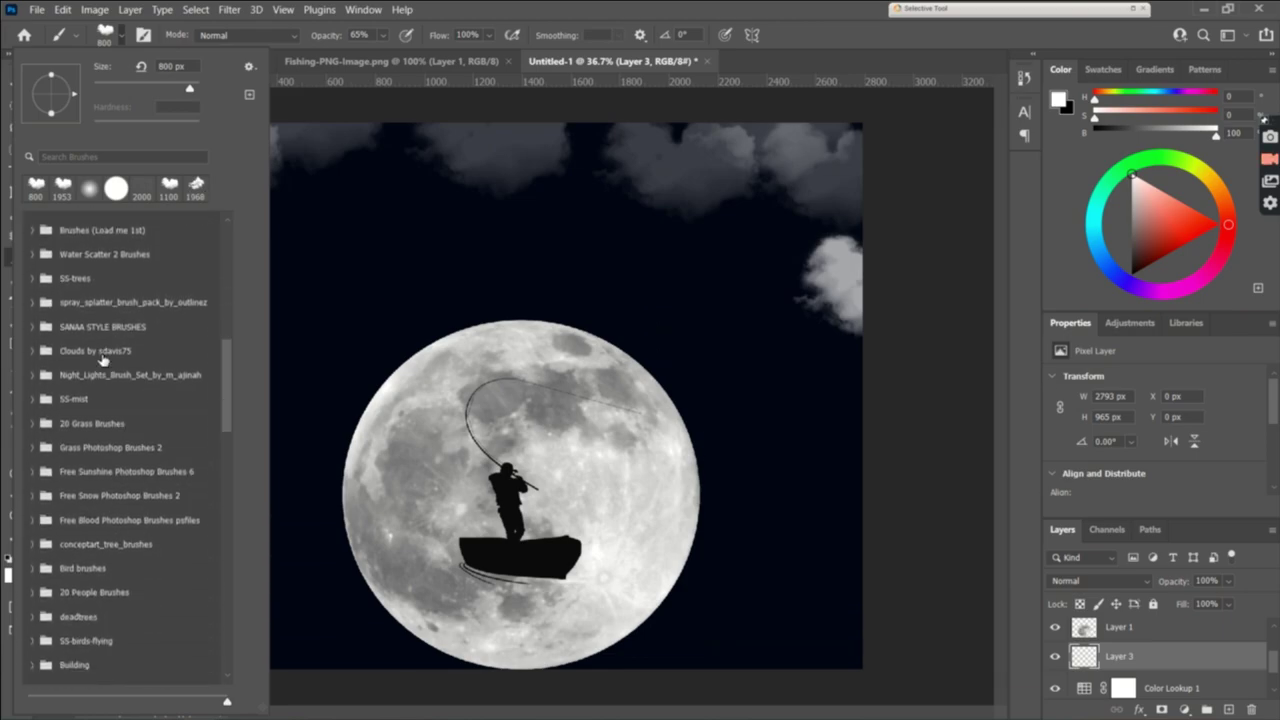
{"action": "scroll", "coordinate": [102, 356], "scroll_direction": "down", "scroll_amount": 2}
{"action": "left_click", "coordinate": [64, 311]}
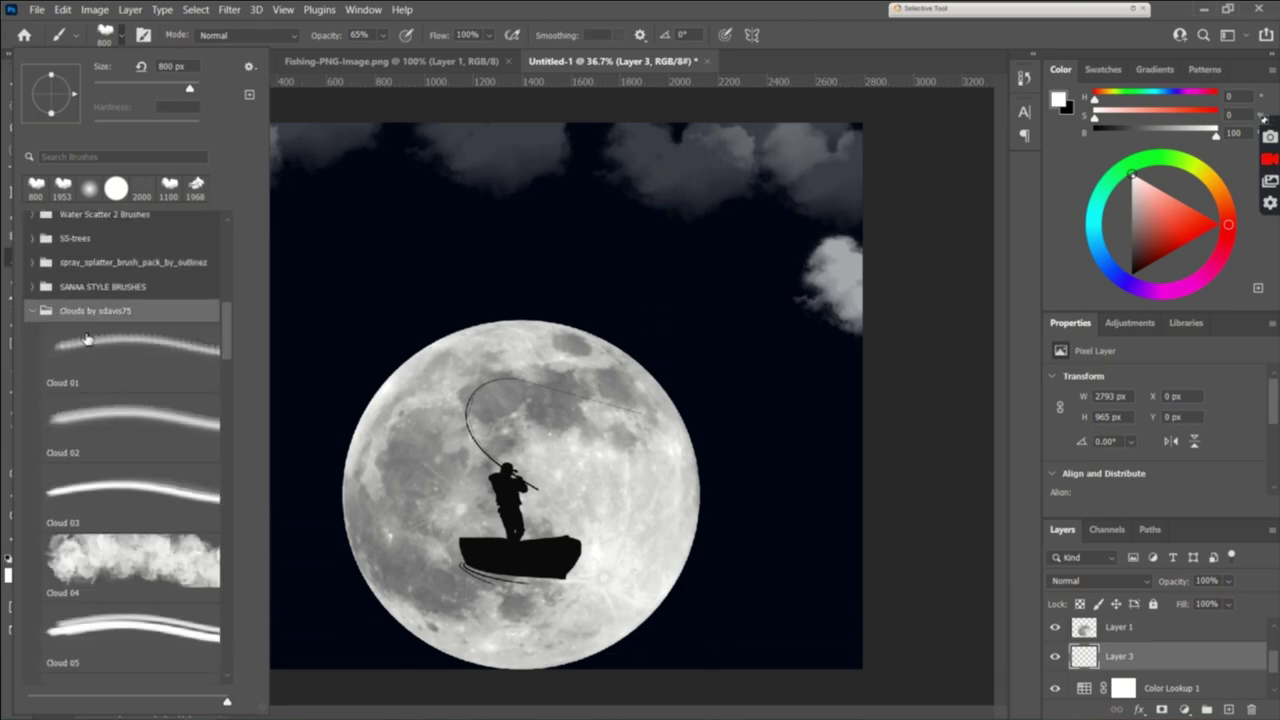
{"action": "left_click", "coordinate": [120, 590]}
{"action": "left_click", "coordinate": [485, 277]}
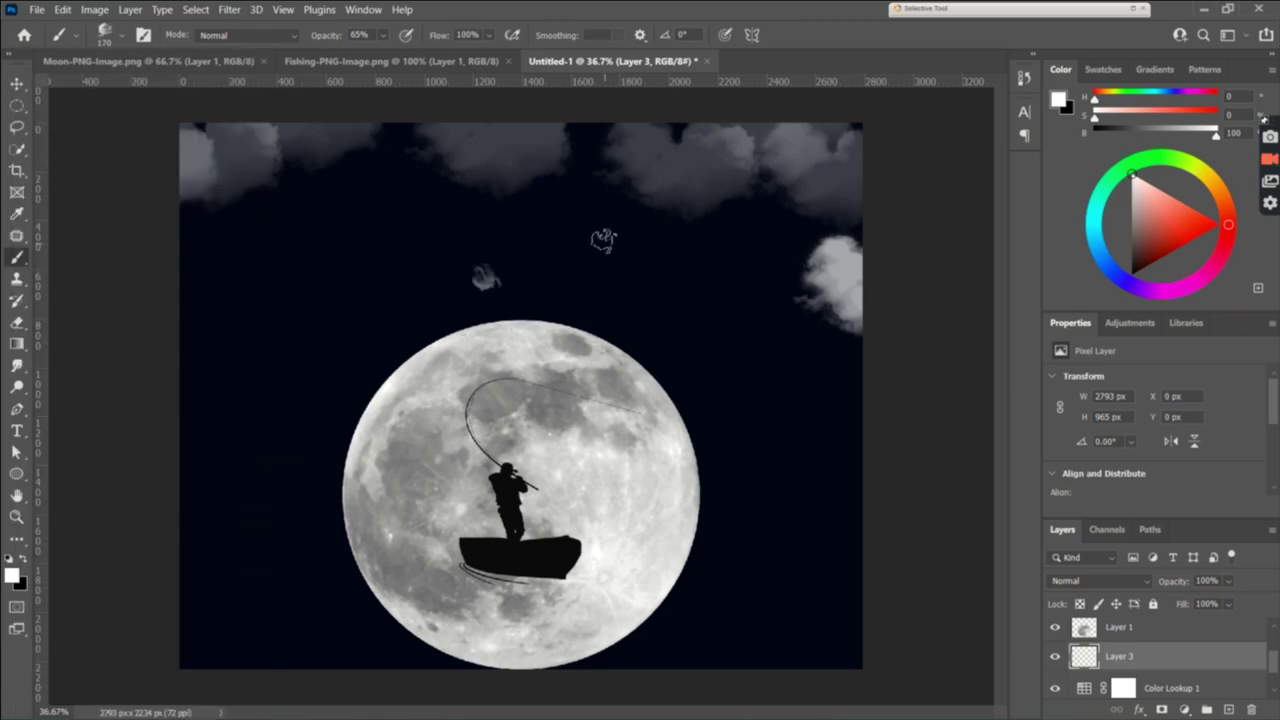
{"action": "key", "text": "bracketright"}
{"action": "key", "text": "bracketright"}
{"action": "key", "text": "bracketright"}
{"action": "key", "text": "bracketright"}
Stamp large grey clouds all around the moon on Layer 3, then add empty Layer 4.
{"action": "left_click", "coordinate": [785, 300]}
{"action": "left_click", "coordinate": [770, 520]}
{"action": "left_click", "coordinate": [250, 273]}
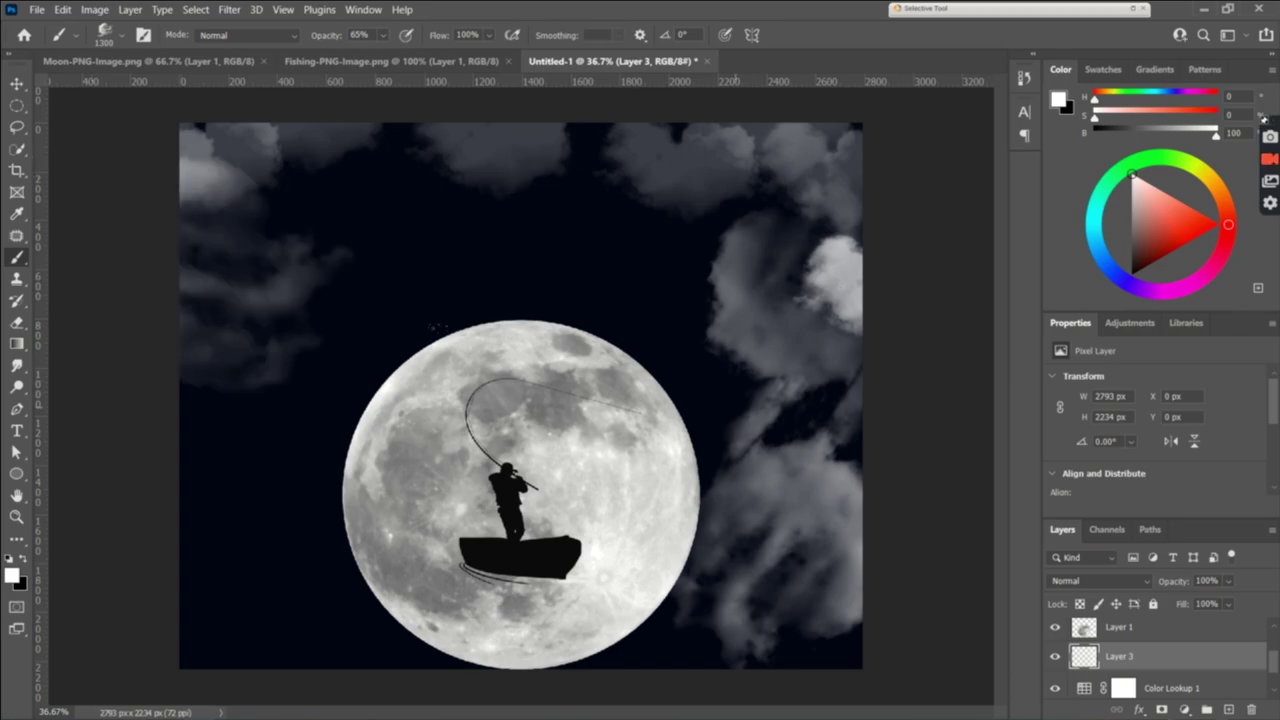
{"action": "left_click", "coordinate": [250, 527]}
{"action": "left_click", "coordinate": [492, 266]}
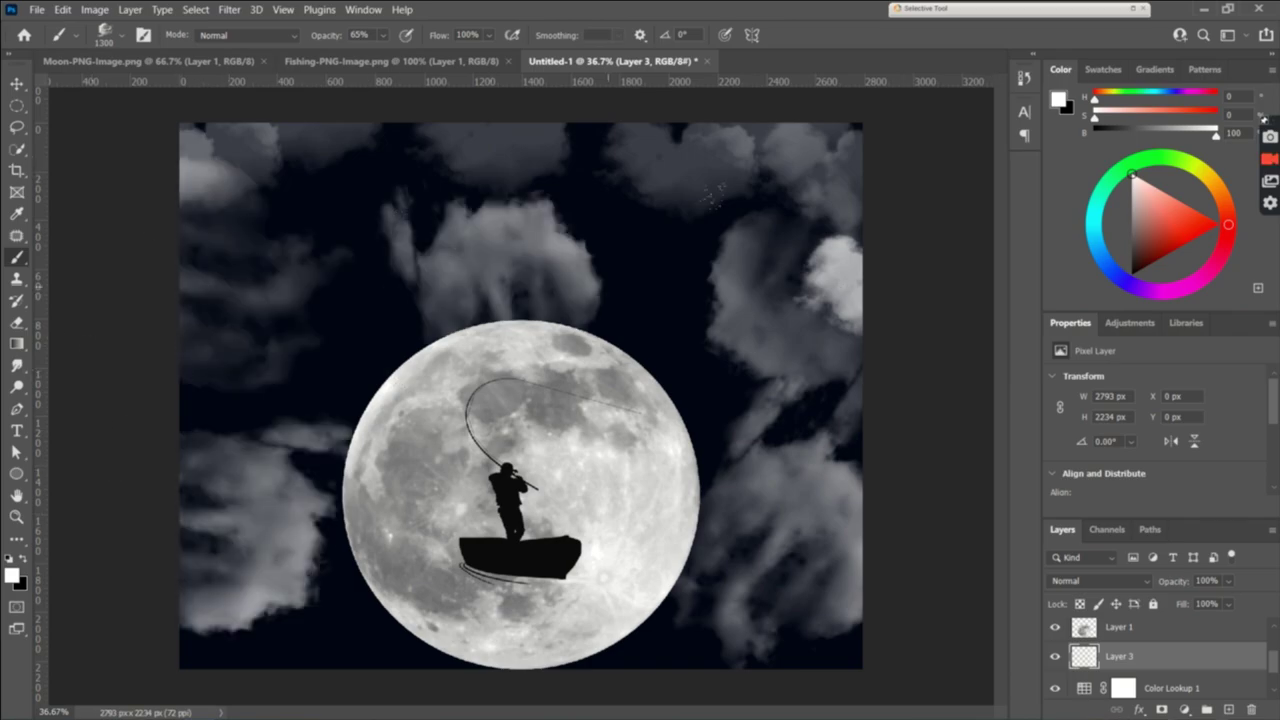
{"action": "left_click", "coordinate": [691, 324]}
{"action": "left_click", "coordinate": [669, 296]}
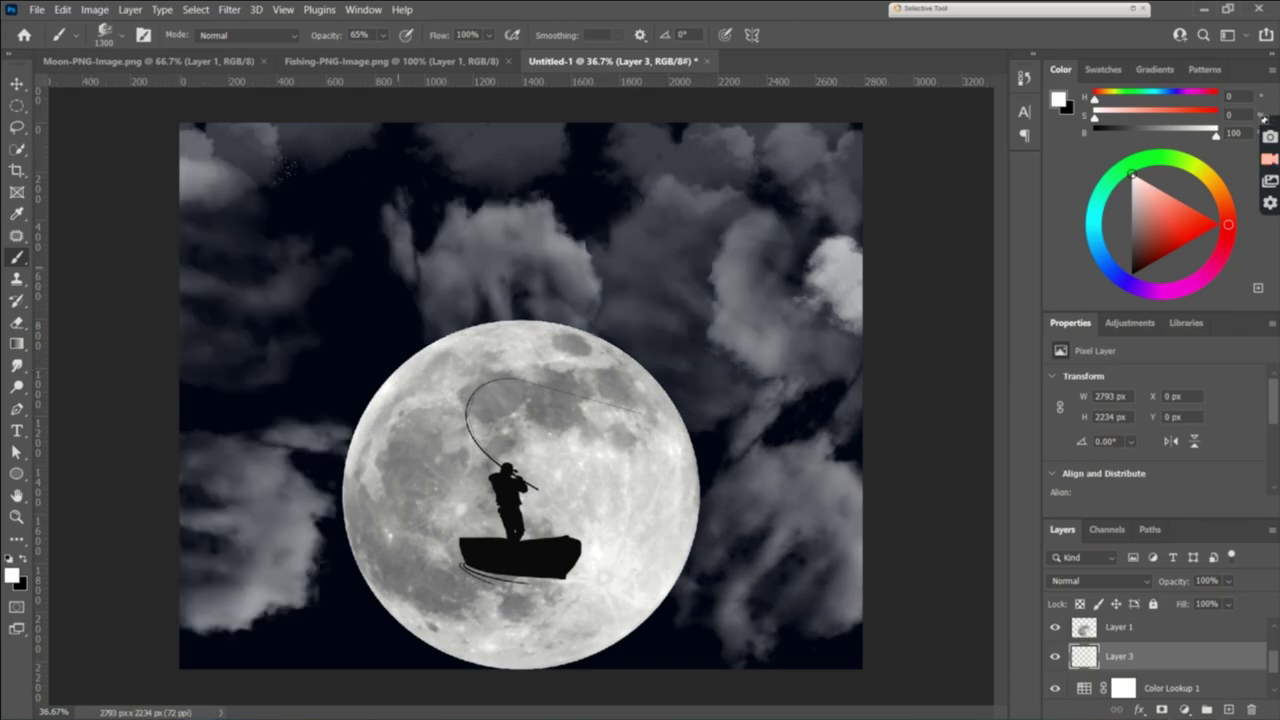
{"action": "left_click", "coordinate": [373, 267]}
{"action": "left_click", "coordinate": [299, 354]}
{"action": "left_click", "coordinate": [251, 528]}
{"action": "left_click", "coordinate": [683, 607]}
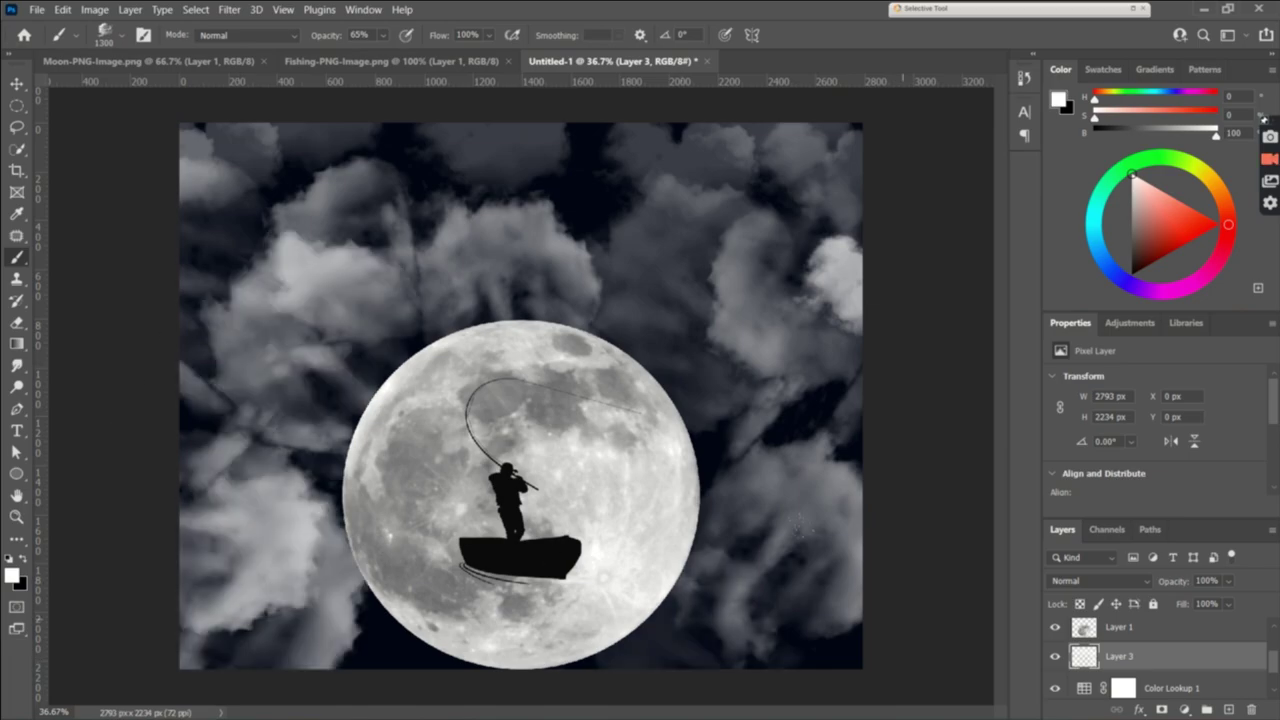
{"action": "left_click", "coordinate": [677, 567]}
{"action": "left_click", "coordinate": [352, 614]}
{"action": "left_click", "coordinate": [279, 233]}
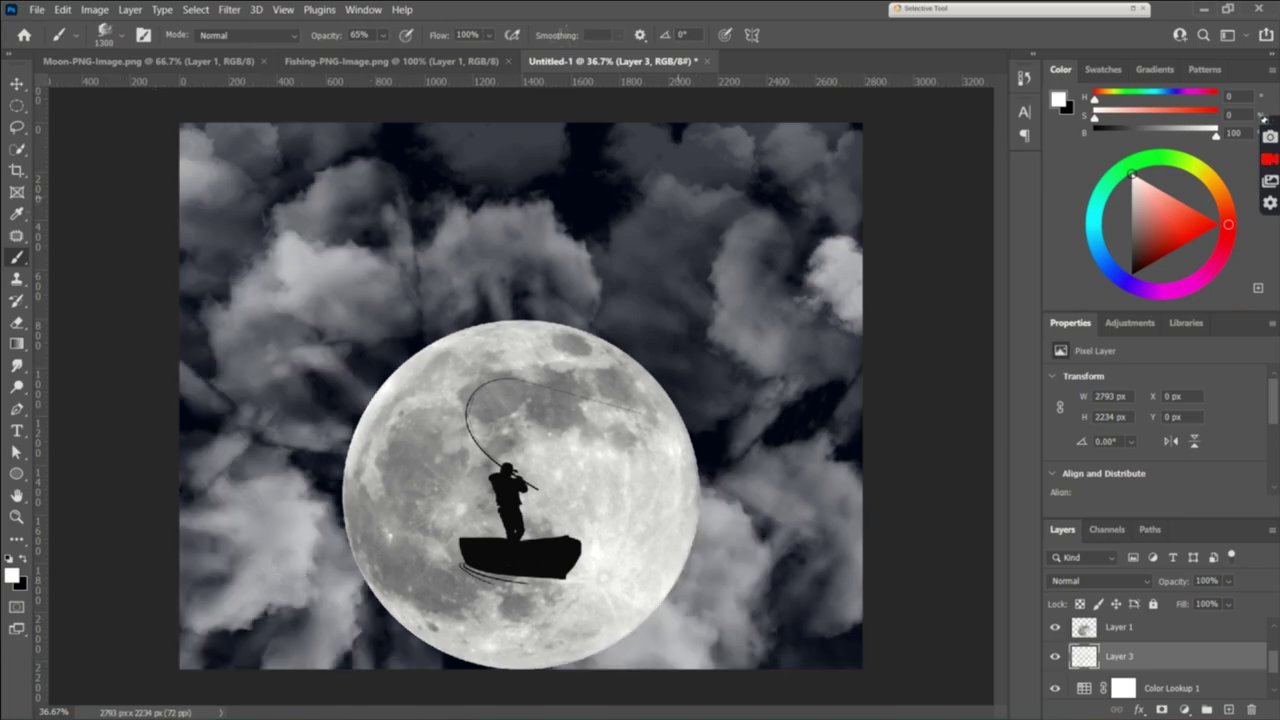
{"action": "left_click", "coordinate": [683, 242]}
{"action": "left_click", "coordinate": [563, 221]}
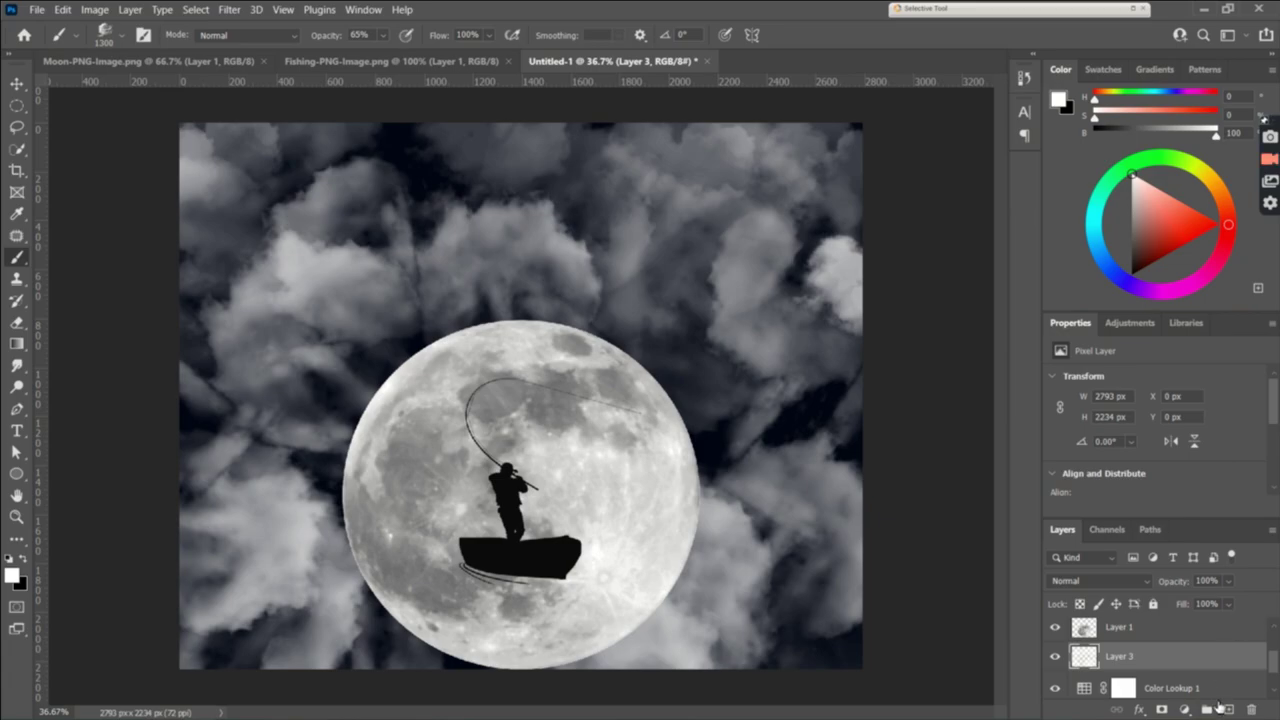
{"action": "left_click", "coordinate": [1229, 709]}
Lower Layer 3's opacity to 40% and switch to the Cloud 05 brush.
{"action": "left_click", "coordinate": [1165, 685]}
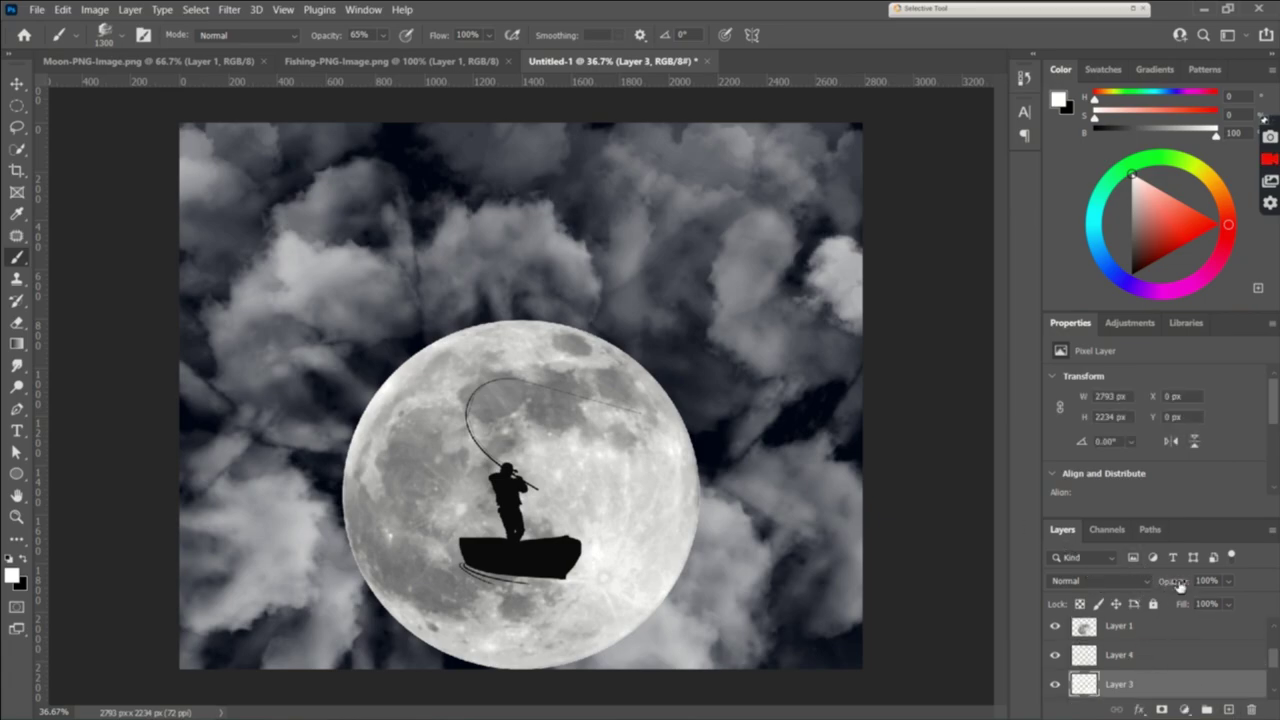
{"action": "left_click_drag", "start_coordinate": [1179, 585], "coordinate": [1122, 576]}
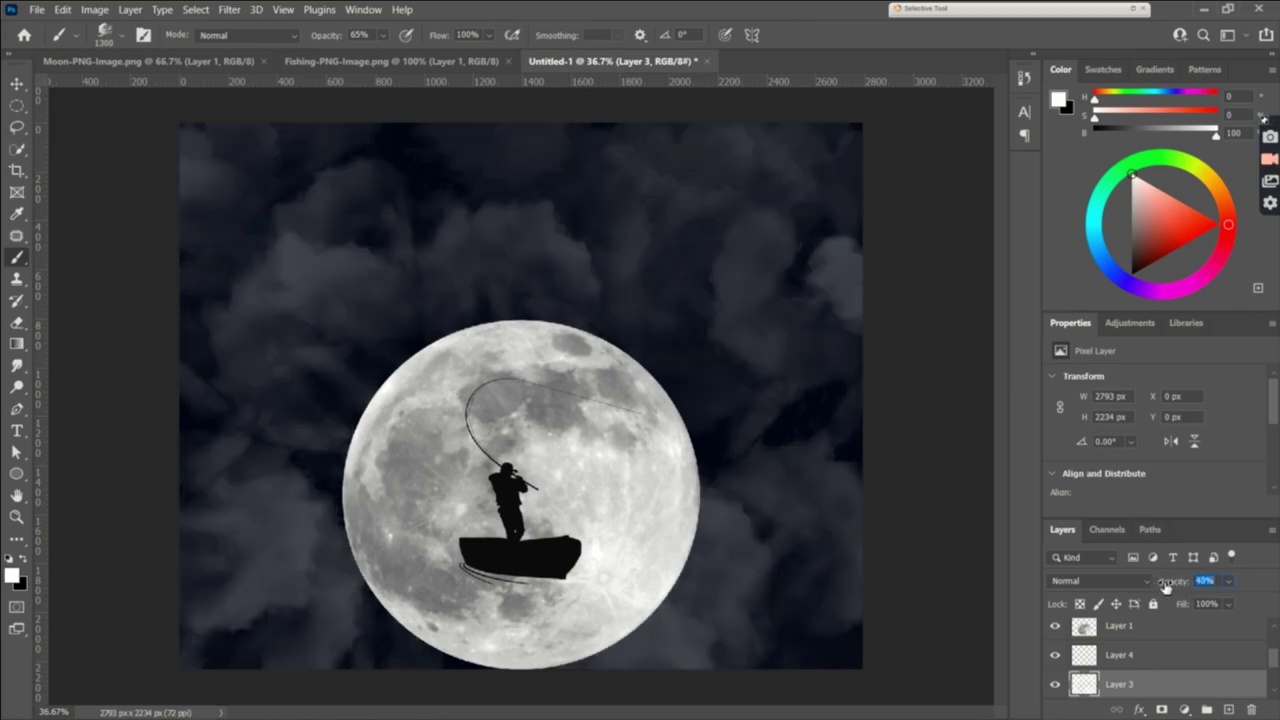
{"action": "left_click", "coordinate": [121, 36]}
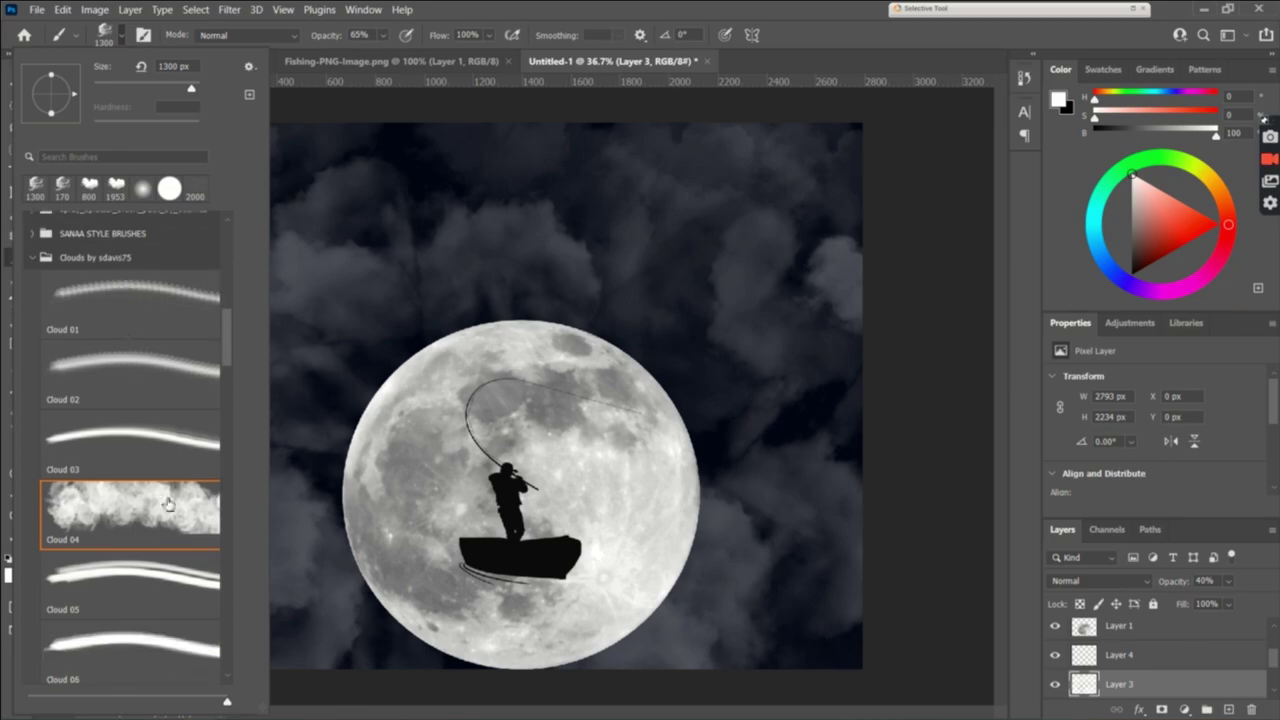
{"action": "left_click", "coordinate": [183, 560]}
{"action": "left_click", "coordinate": [318, 142]}
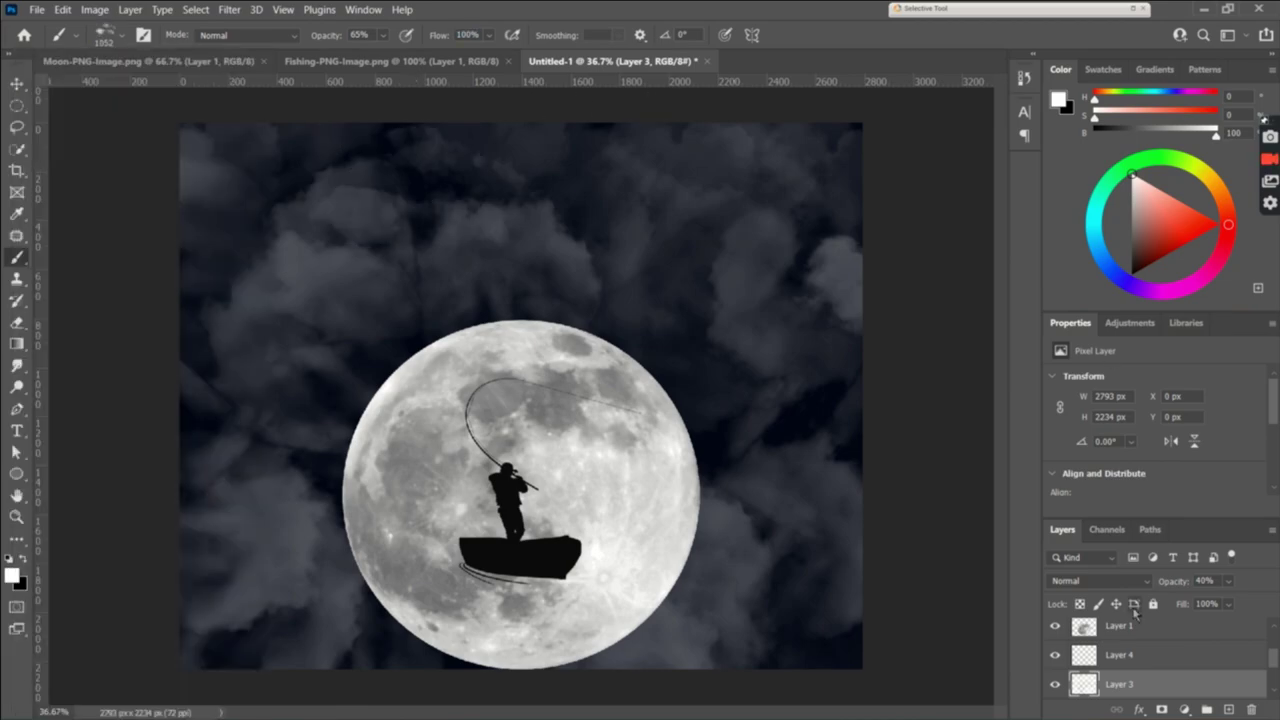
Paint white cloud puffs on Layer 4 across the upper sky and lower left.
{"action": "left_click", "coordinate": [1119, 655]}
{"action": "left_click", "coordinate": [740, 178]}
{"action": "left_click", "coordinate": [820, 205]}
{"action": "left_click", "coordinate": [800, 505]}
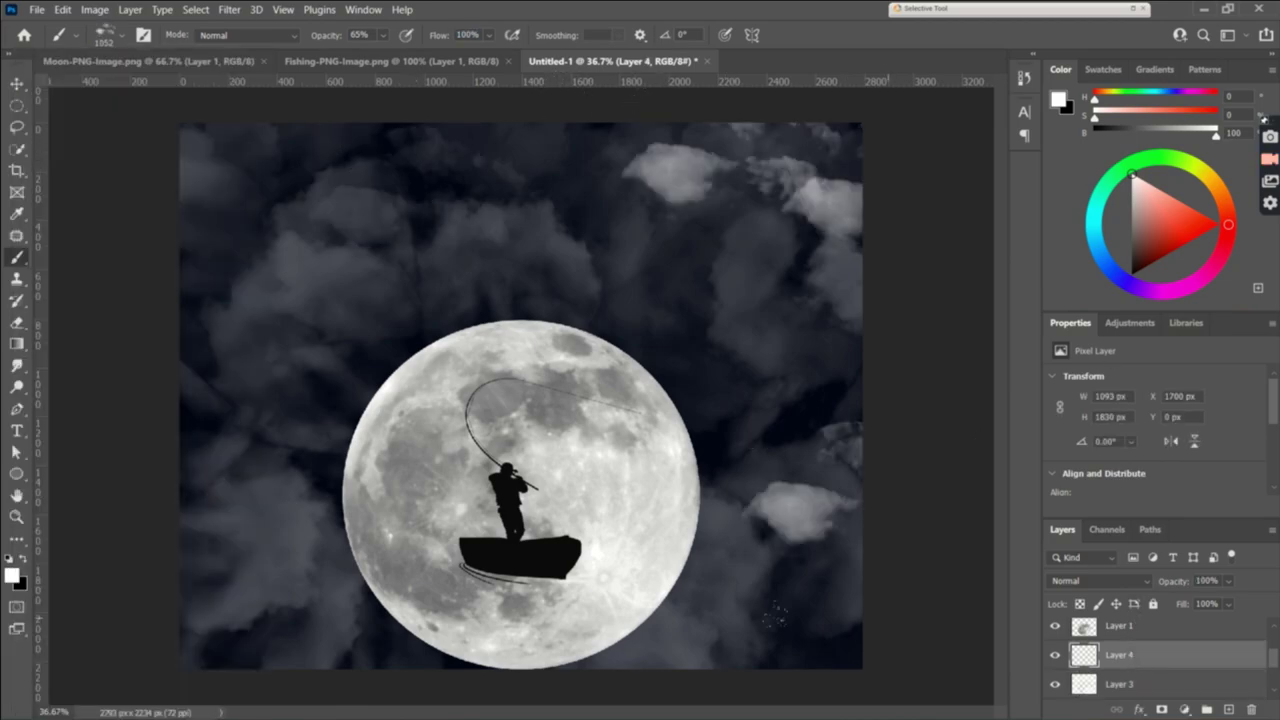
{"action": "left_click", "coordinate": [235, 195]}
{"action": "left_click", "coordinate": [420, 200]}
{"action": "left_click", "coordinate": [668, 255]}
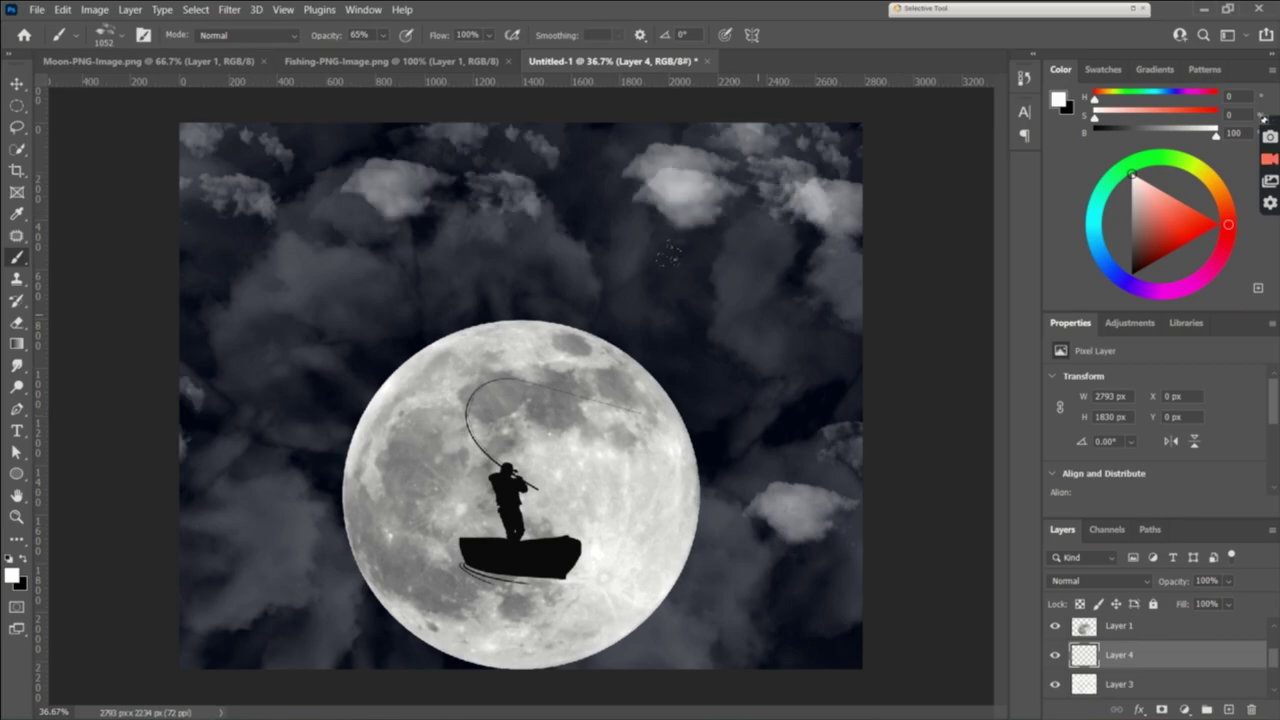
{"action": "key", "text": "ctrl+z"}
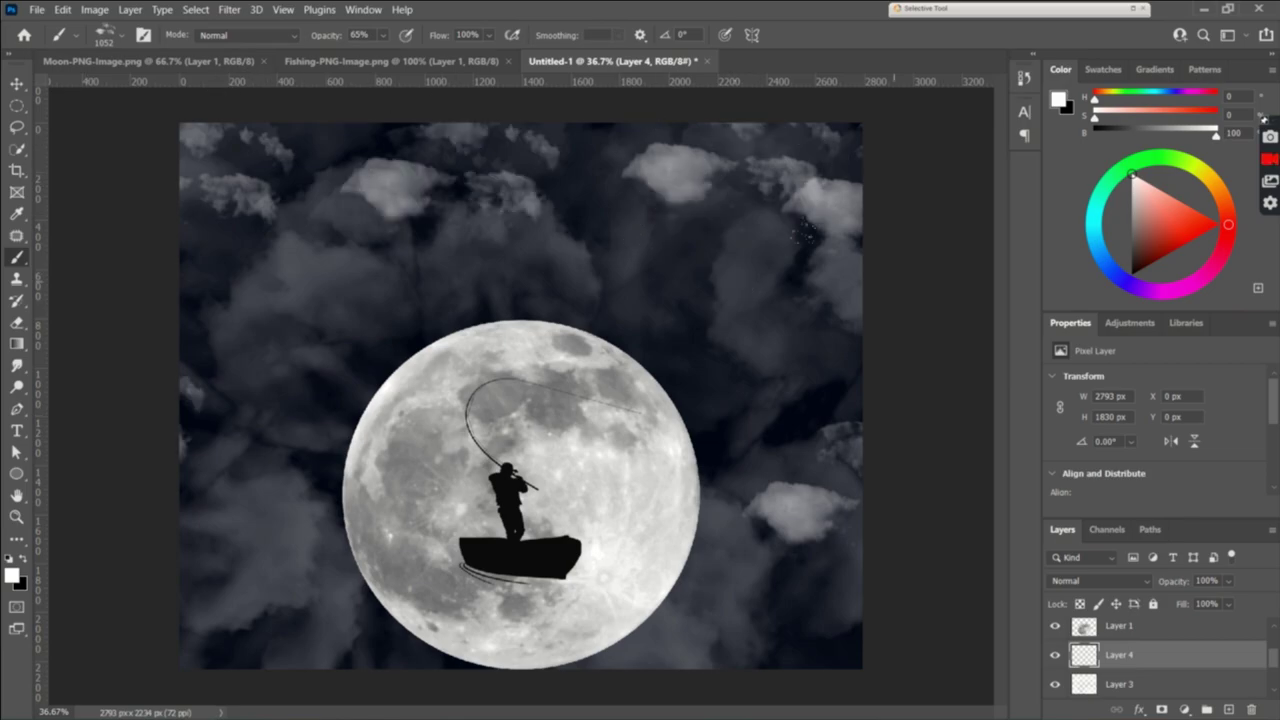
{"action": "left_click", "coordinate": [95, 535]}
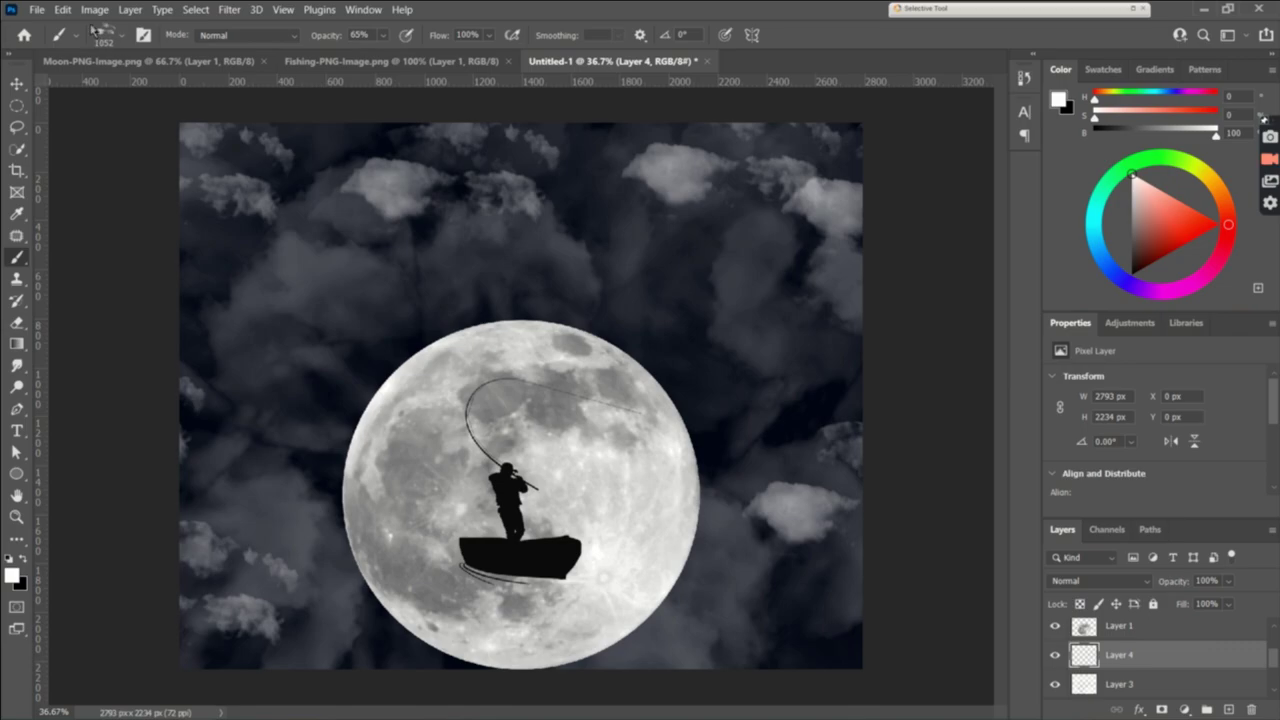
Switch to the Cloud 03 brush and add empty Layer 5.
{"action": "left_click", "coordinate": [125, 37]}
{"action": "scroll", "coordinate": [130, 450], "scroll_direction": "down", "scroll_amount": 1}
{"action": "left_click", "coordinate": [130, 440]}
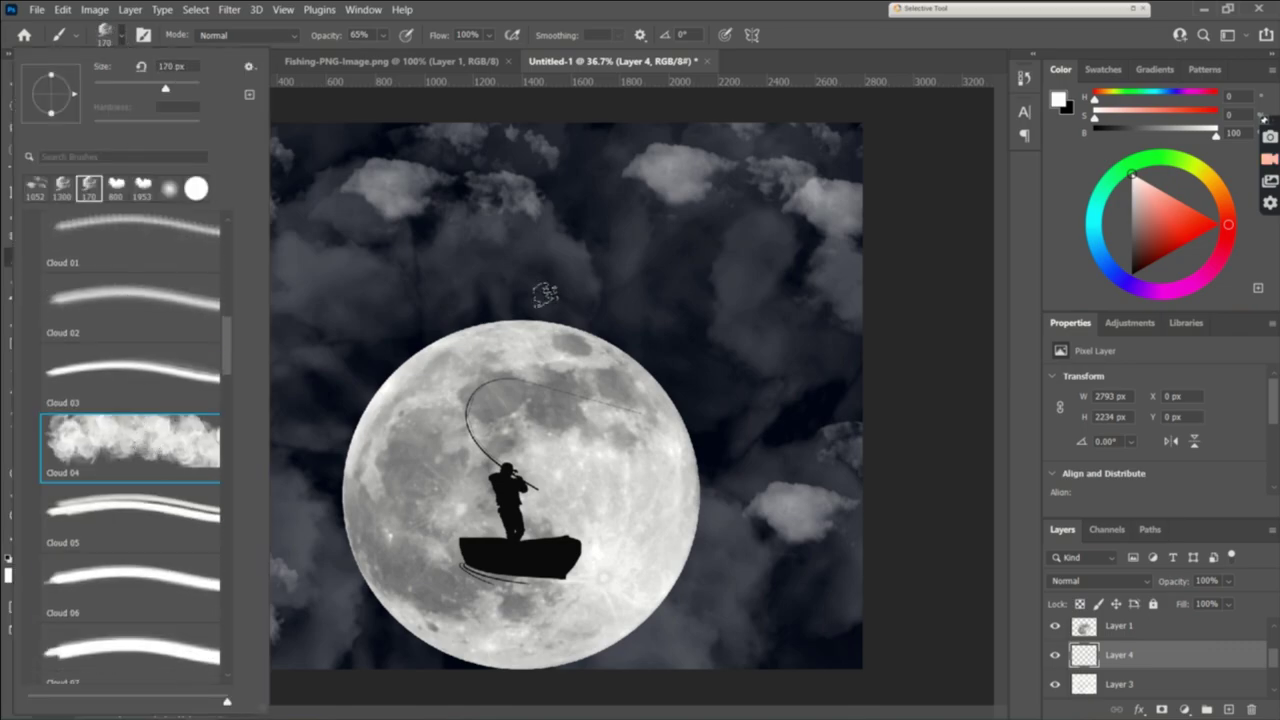
{"action": "left_click", "coordinate": [222, 367]}
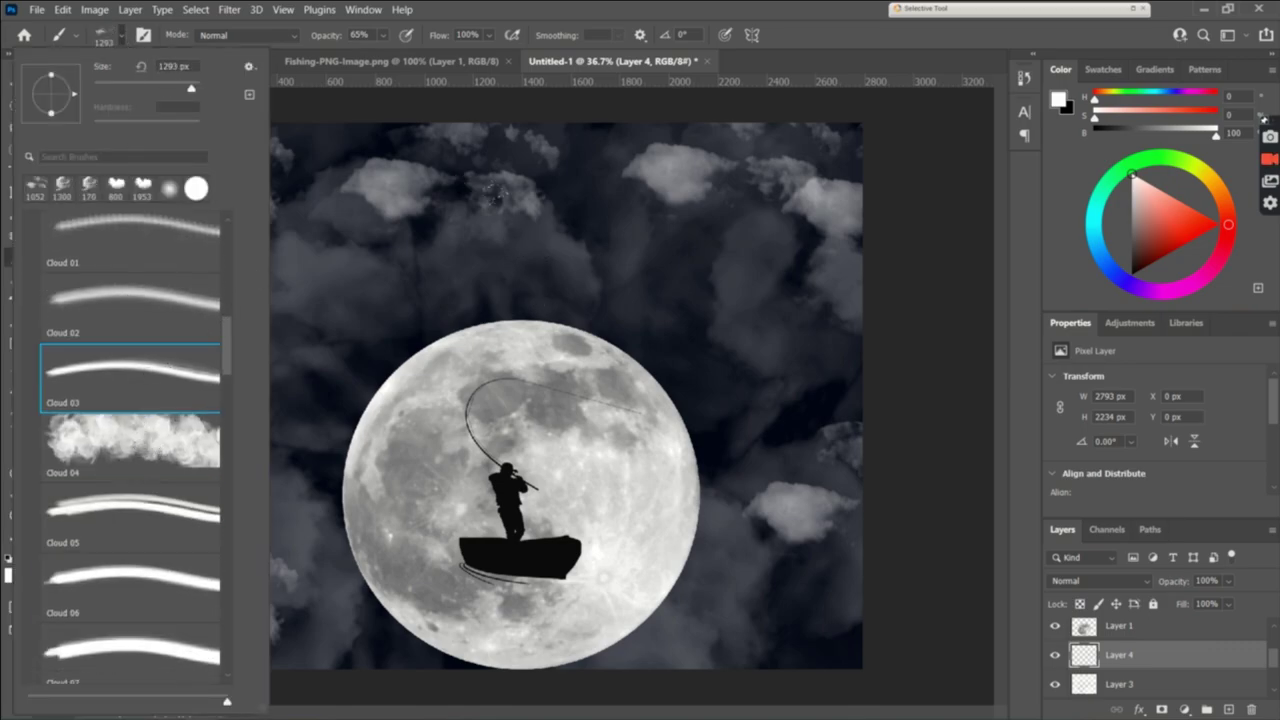
{"action": "left_click", "coordinate": [1228, 710]}
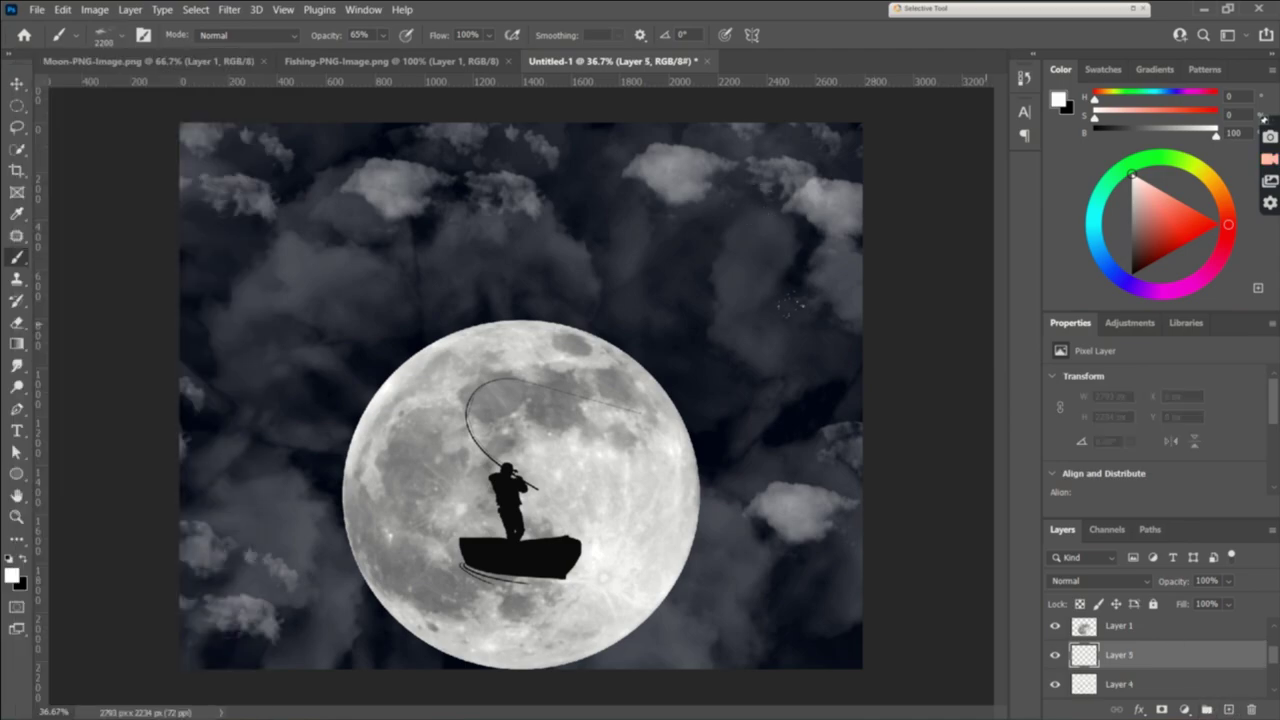
Stamp bright clouds on Layer 5 down the left side and across the upper sky.
{"action": "left_click", "coordinate": [790, 300]}
{"action": "left_click", "coordinate": [110, 310]}
{"action": "left_click", "coordinate": [134, 368]}
{"action": "left_click", "coordinate": [150, 447]}
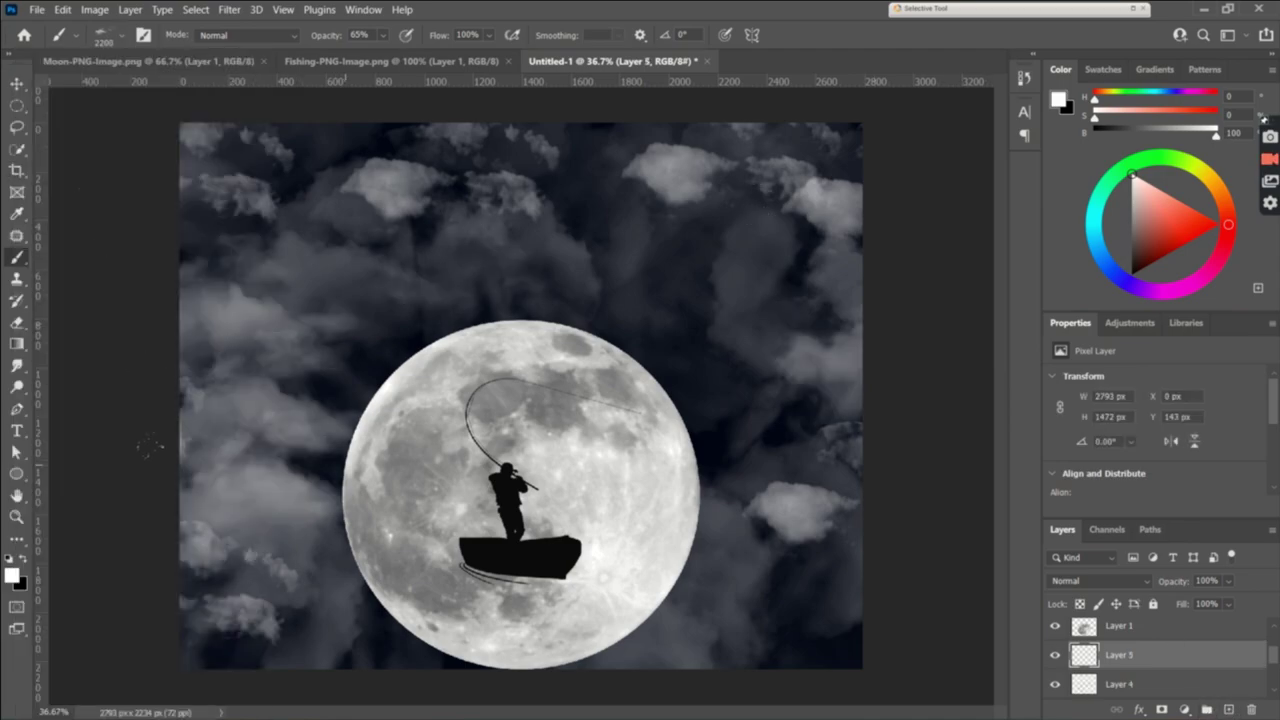
{"action": "left_click", "coordinate": [520, 273]}
{"action": "left_click", "coordinate": [700, 305]}
{"action": "left_click", "coordinate": [576, 185]}
{"action": "left_click", "coordinate": [390, 190]}
{"action": "left_click", "coordinate": [285, 420]}
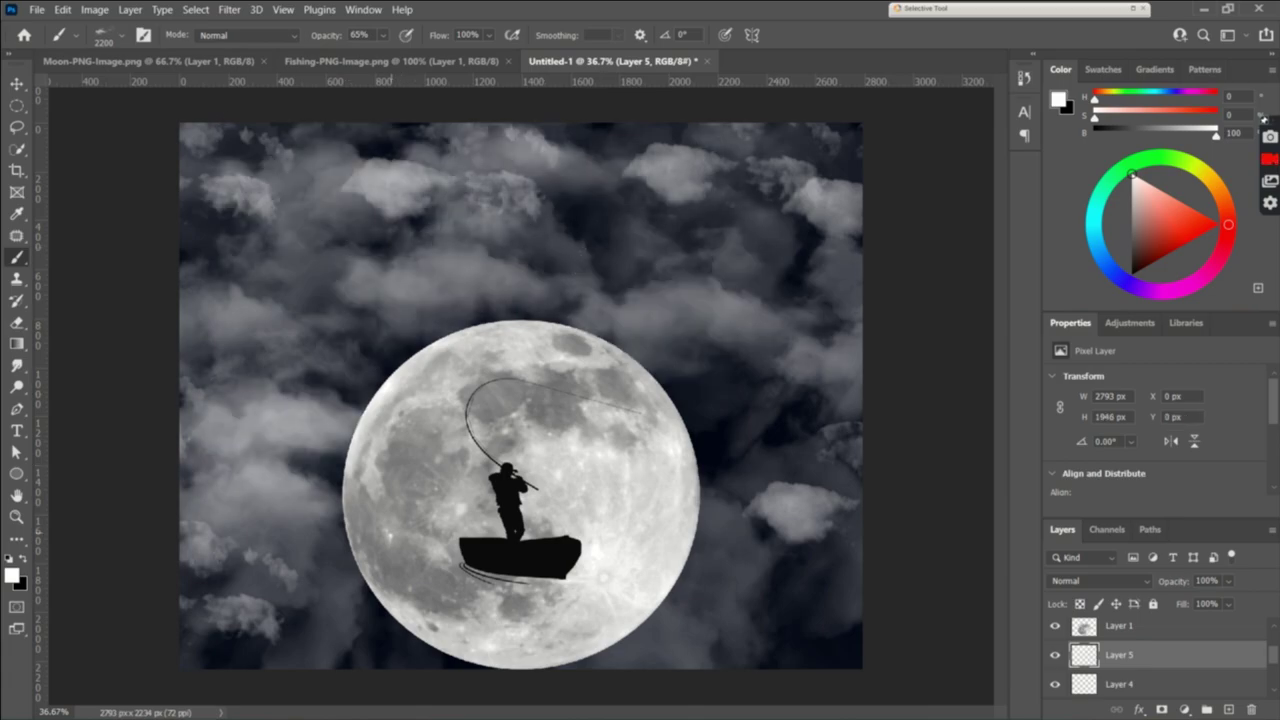
Stamp more clouds on the right and lower left, then set Layer 5's opacity to 73%.
{"action": "left_click", "coordinate": [742, 598]}
{"action": "left_click", "coordinate": [800, 534]}
{"action": "left_click", "coordinate": [785, 408]}
{"action": "left_click", "coordinate": [764, 310]}
{"action": "left_click", "coordinate": [464, 307]}
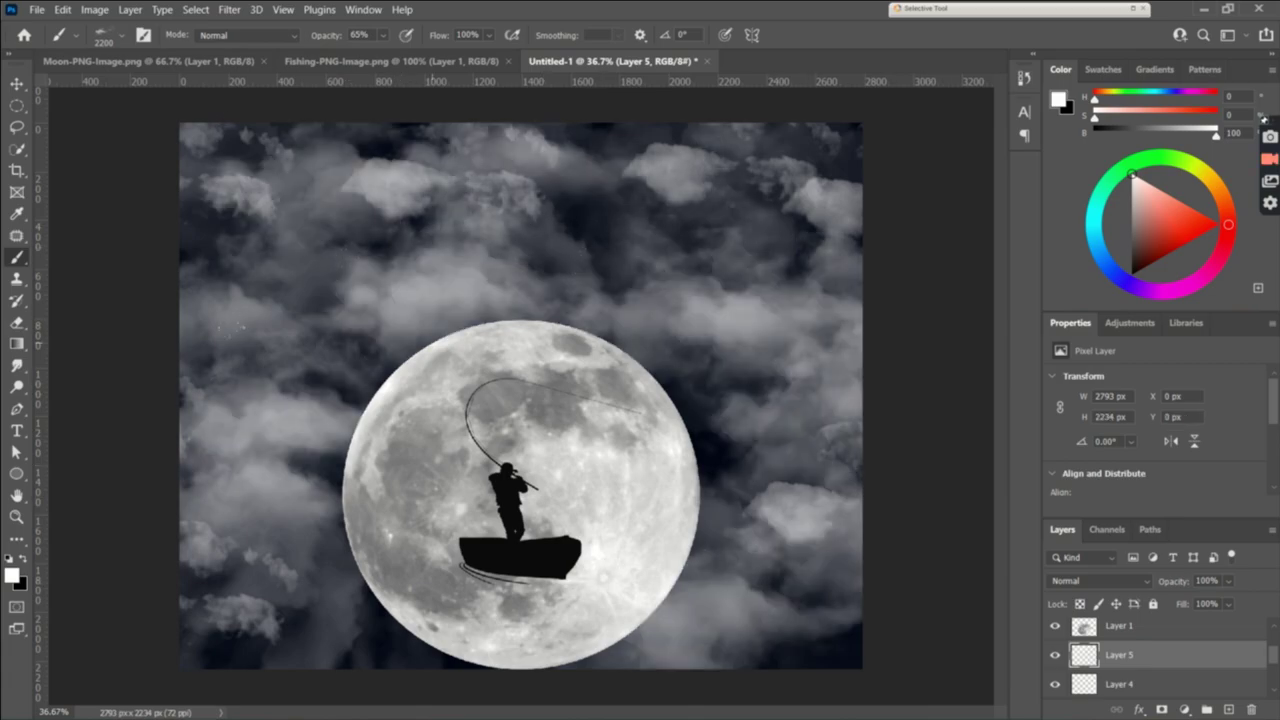
{"action": "left_click", "coordinate": [311, 370]}
{"action": "left_click", "coordinate": [263, 463]}
{"action": "left_click", "coordinate": [277, 561]}
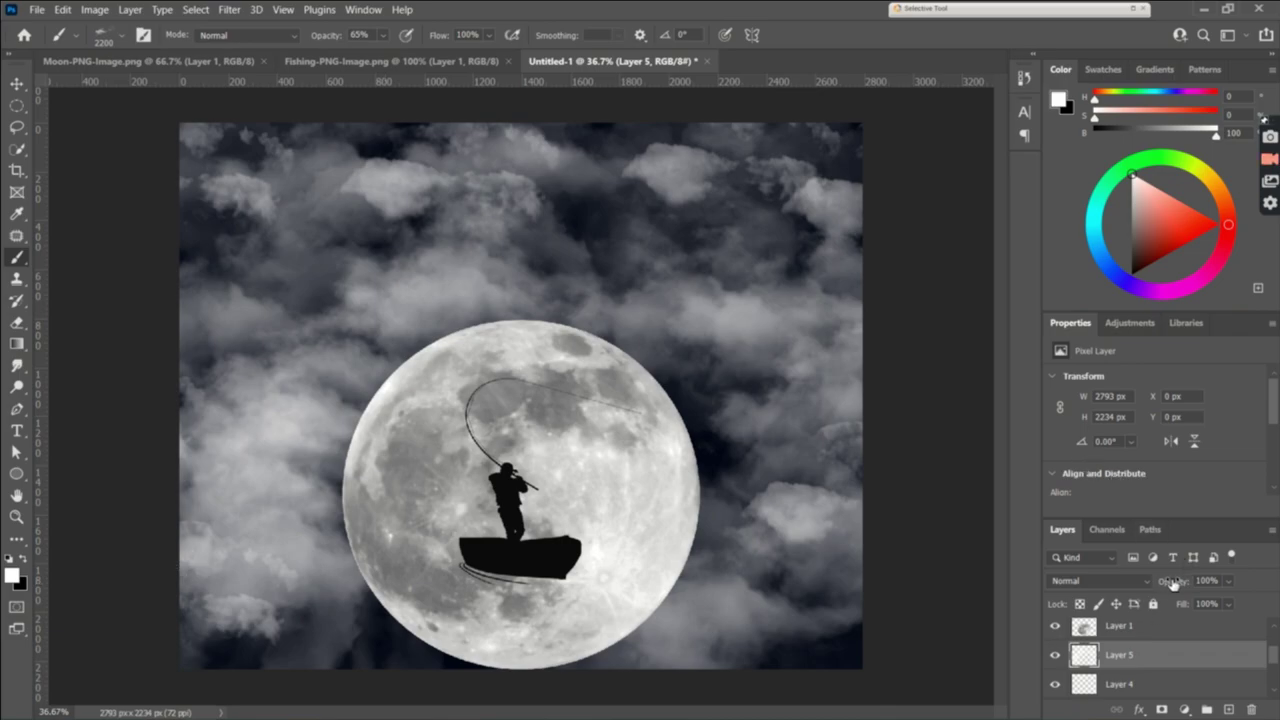
{"action": "left_click_drag", "start_coordinate": [1173, 584], "coordinate": [1170, 583]}
{"action": "left_click_drag", "start_coordinate": [1155, 580], "coordinate": [1150, 581]}
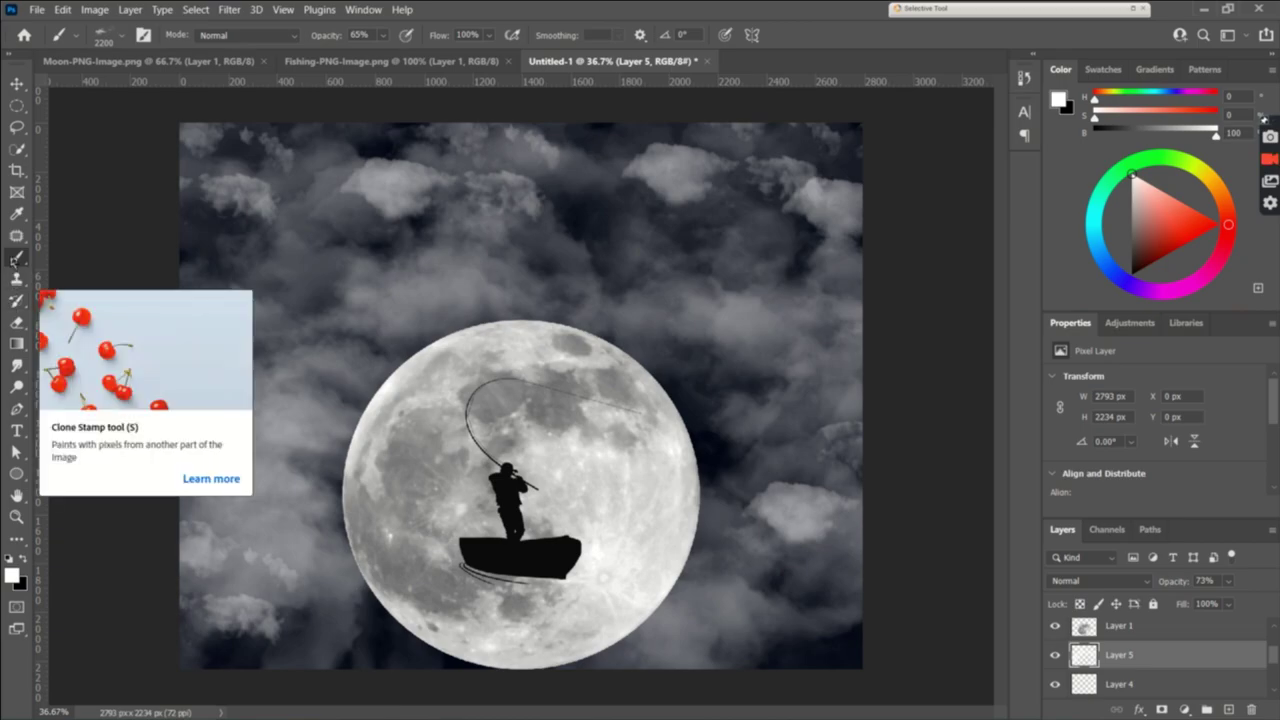
Browse the brush presets and choose the Cloud 01 brush.
{"action": "left_click", "coordinate": [72, 38]}
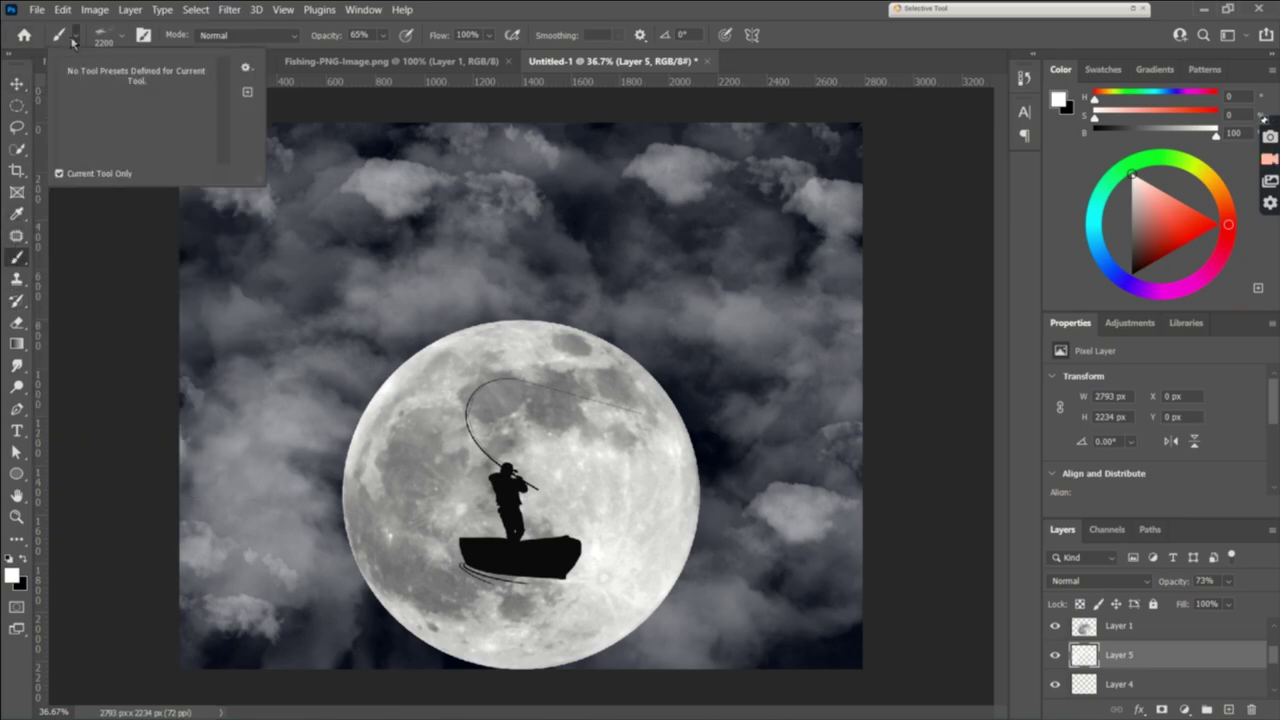
{"action": "left_click", "coordinate": [124, 37]}
{"action": "scroll", "coordinate": [137, 330], "scroll_direction": "up", "scroll_amount": 1}
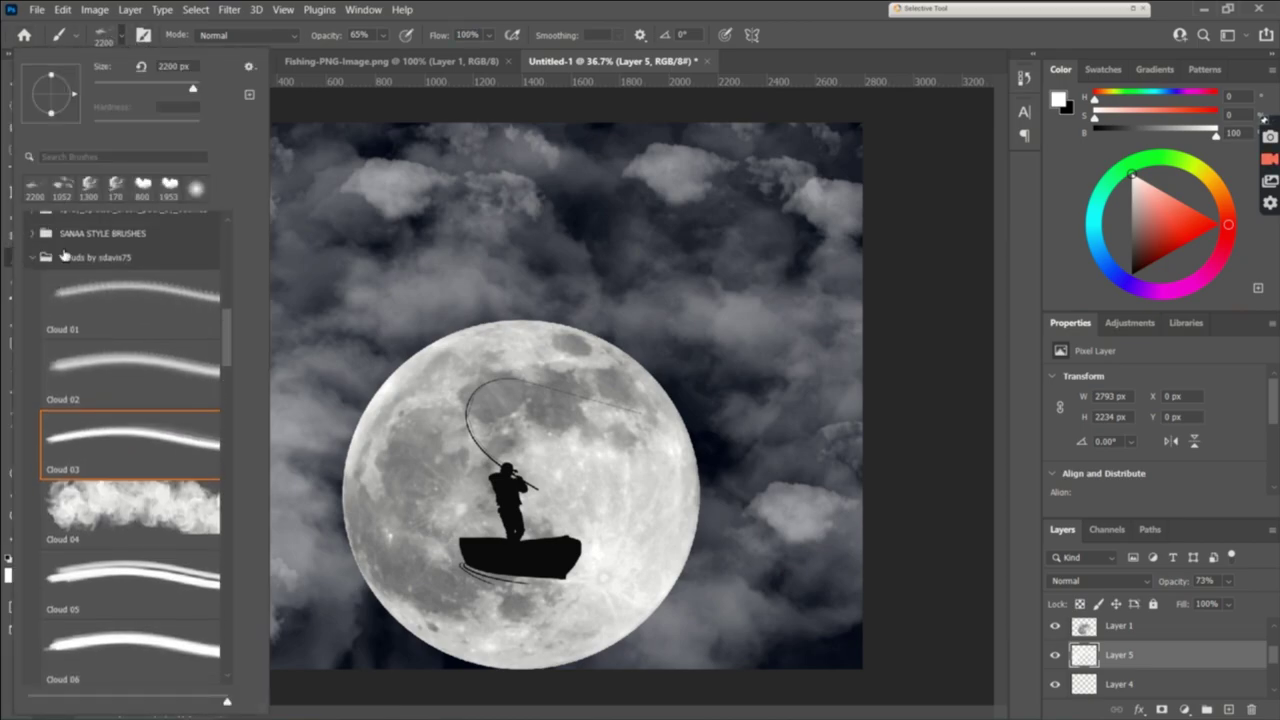
{"action": "scroll", "coordinate": [137, 330], "scroll_direction": "up", "scroll_amount": 1}
{"action": "left_click", "coordinate": [137, 330]}
{"action": "key", "text": "Return"}
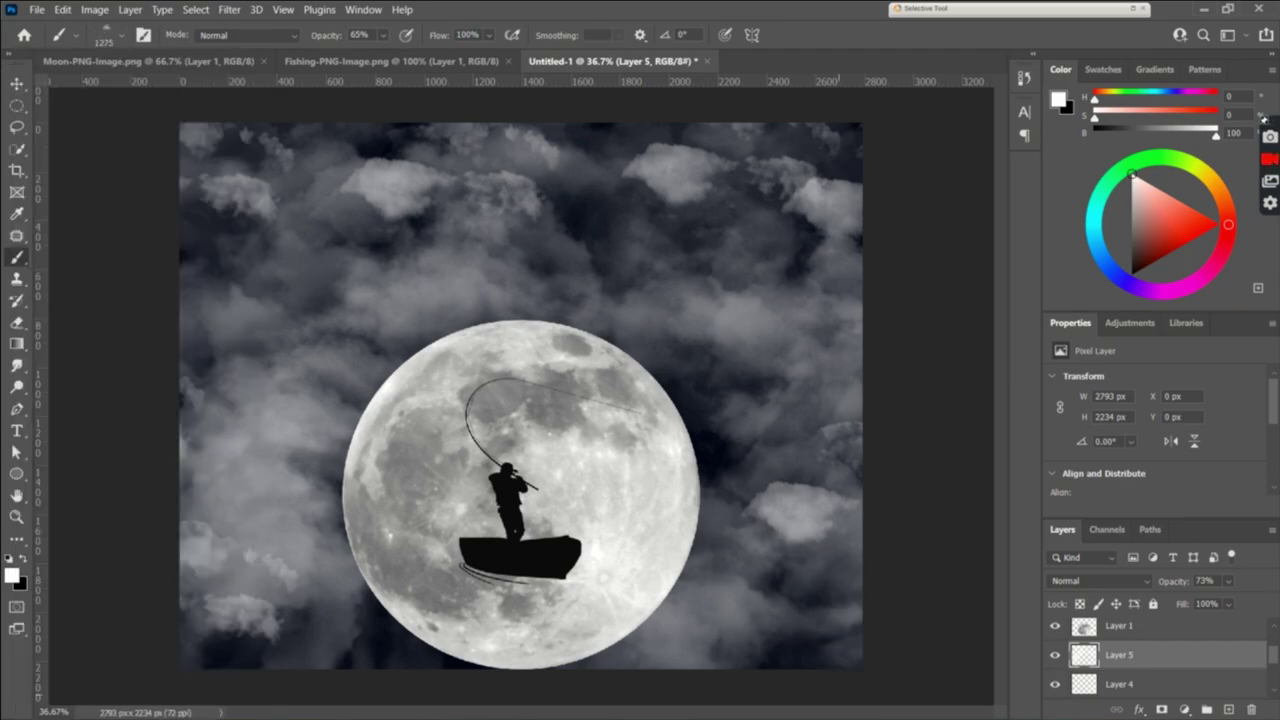
Pick cloud01 from the clouds brush folder and stamp a cloud onto the sky.
{"action": "left_click", "coordinate": [124, 37]}
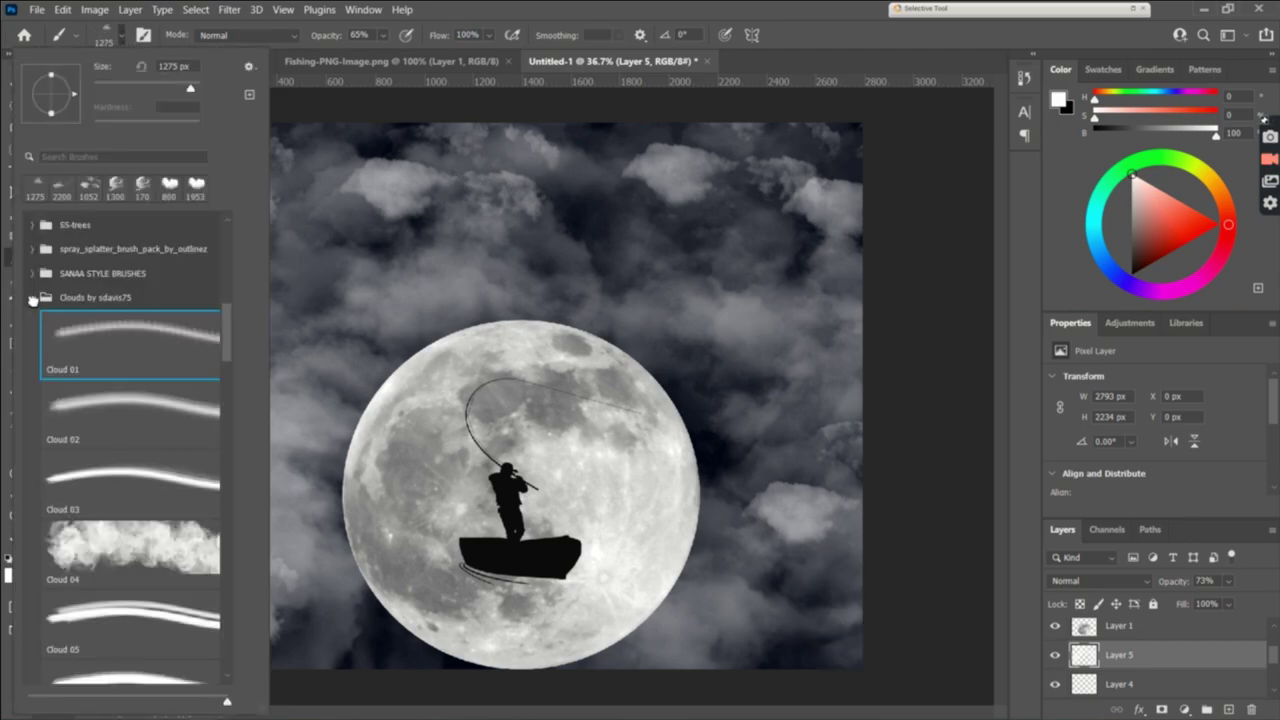
{"action": "left_click", "coordinate": [33, 298]}
{"action": "scroll", "coordinate": [205, 398], "scroll_direction": "down", "scroll_amount": 3}
{"action": "scroll", "coordinate": [196, 414], "scroll_direction": "down", "scroll_amount": 1}
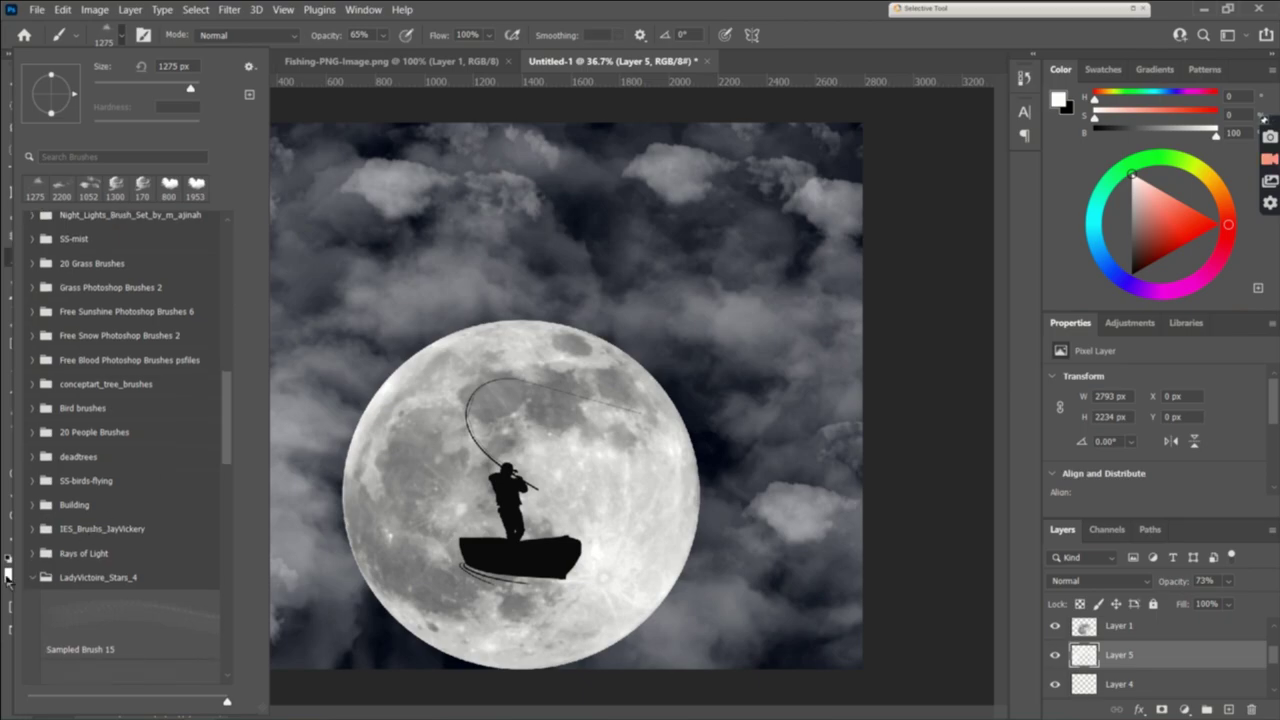
{"action": "left_click", "coordinate": [38, 576]}
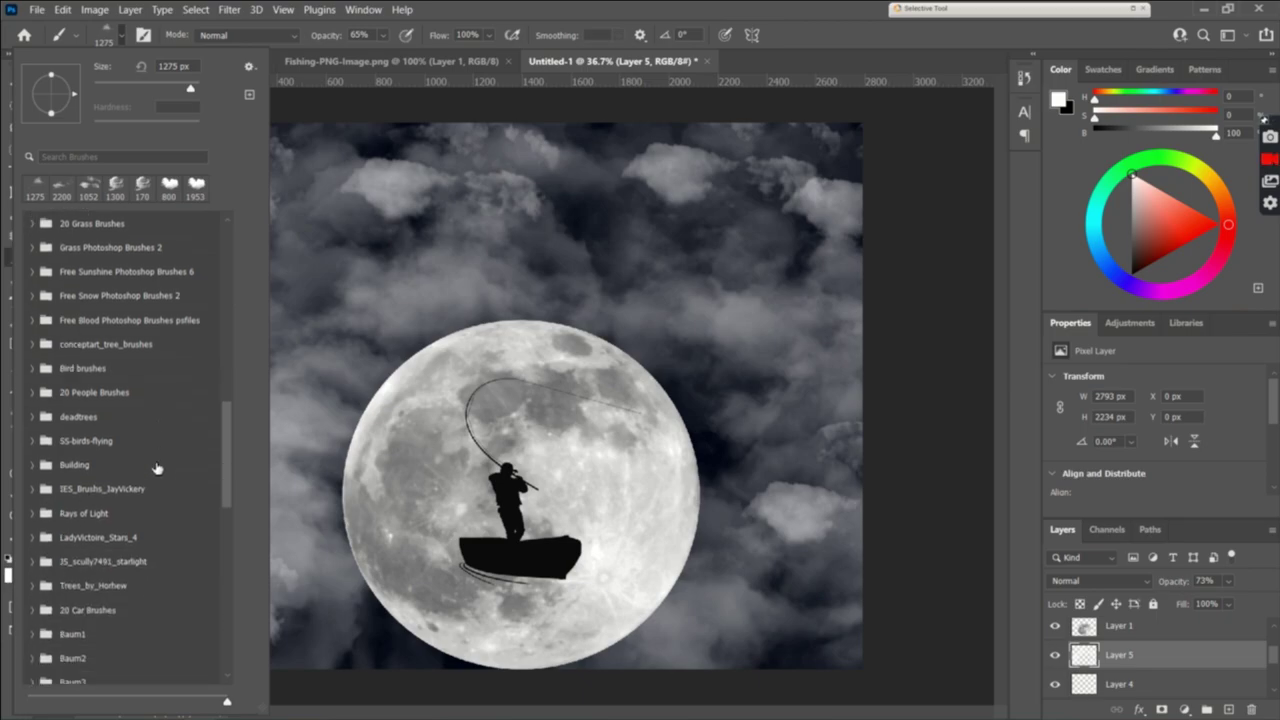
{"action": "scroll", "coordinate": [150, 450], "scroll_direction": "down", "scroll_amount": 5}
{"action": "scroll", "coordinate": [108, 517], "scroll_direction": "down", "scroll_amount": 3}
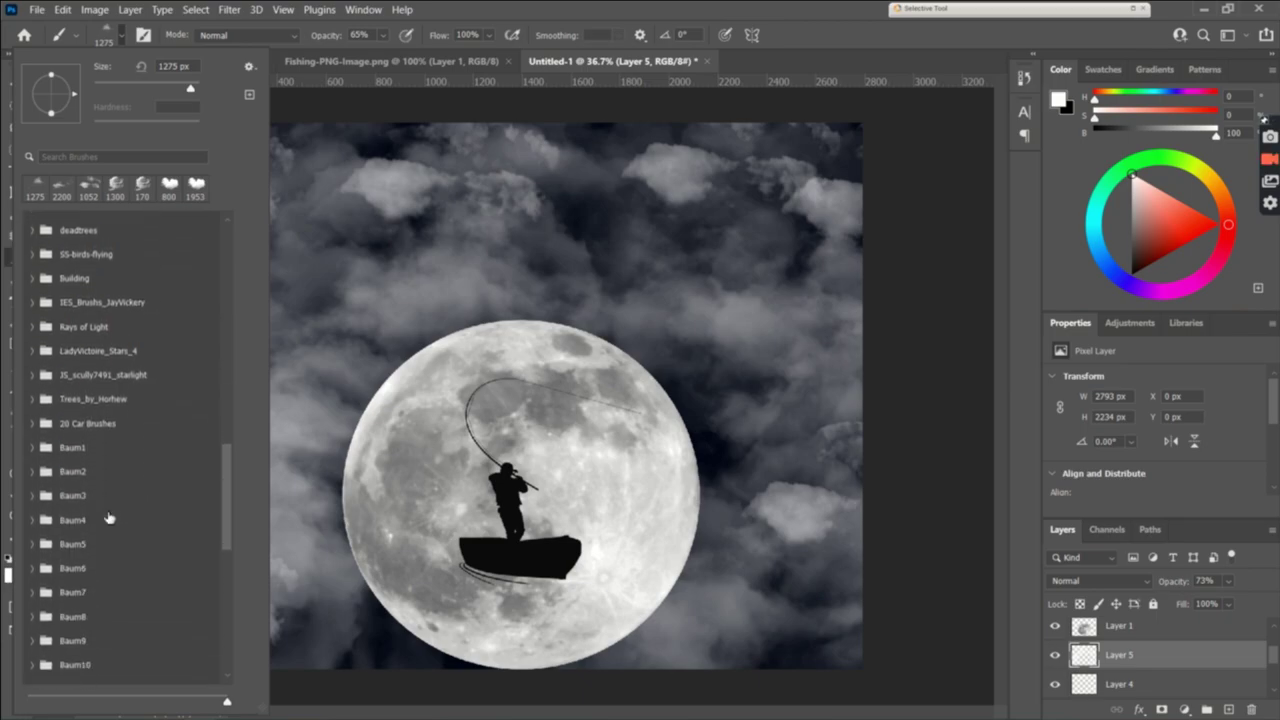
{"action": "scroll", "coordinate": [108, 517], "scroll_direction": "down", "scroll_amount": 10}
{"action": "scroll", "coordinate": [108, 518], "scroll_direction": "down", "scroll_amount": 6}
{"action": "scroll", "coordinate": [107, 521], "scroll_direction": "down", "scroll_amount": 3}
{"action": "scroll", "coordinate": [107, 521], "scroll_direction": "down", "scroll_amount": 1}
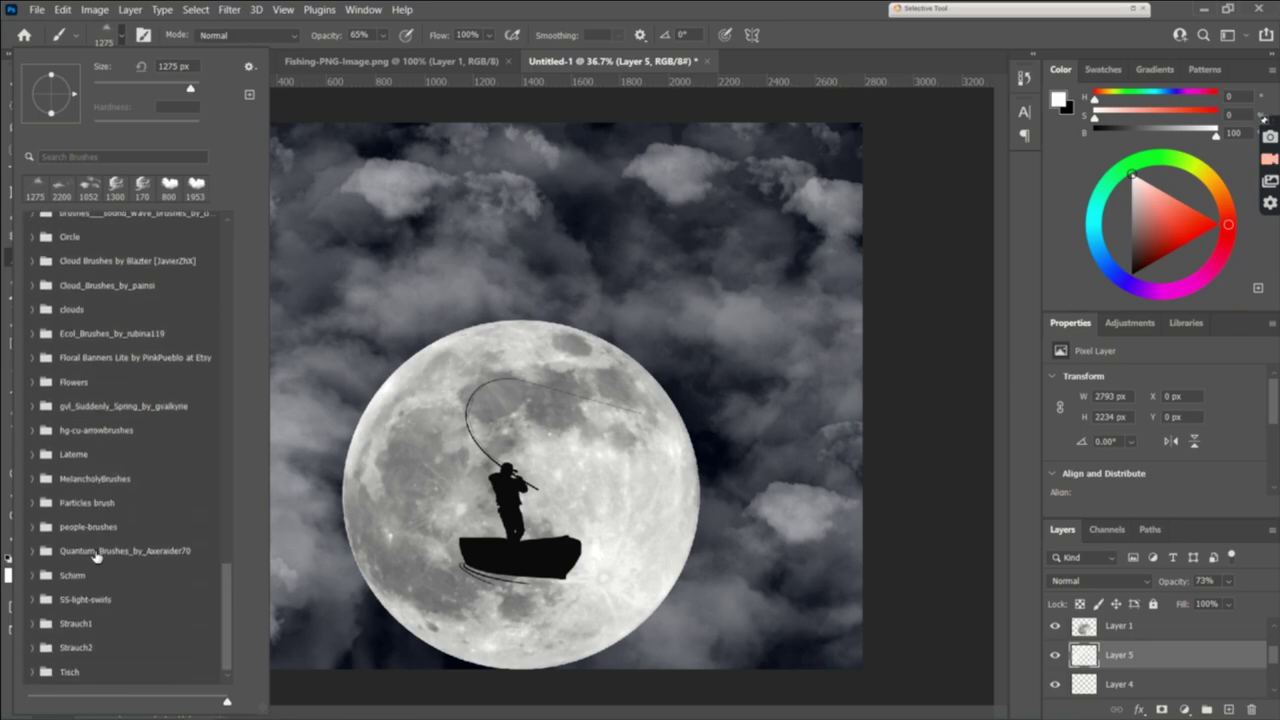
{"action": "scroll", "coordinate": [100, 600], "scroll_direction": "up", "scroll_amount": 3}
{"action": "scroll", "coordinate": [70, 550], "scroll_direction": "up", "scroll_amount": 3}
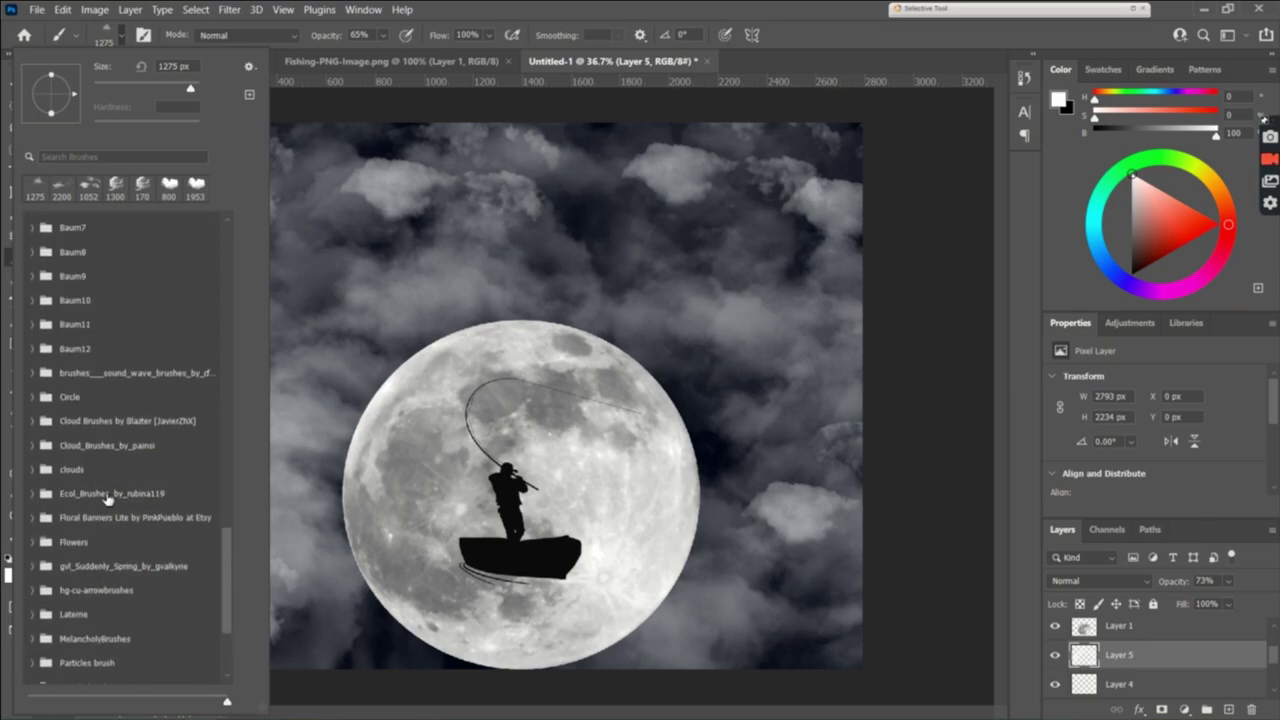
{"action": "scroll", "coordinate": [45, 508], "scroll_direction": "up", "scroll_amount": 2}
{"action": "left_click", "coordinate": [35, 509]}
{"action": "left_click", "coordinate": [118, 553]}
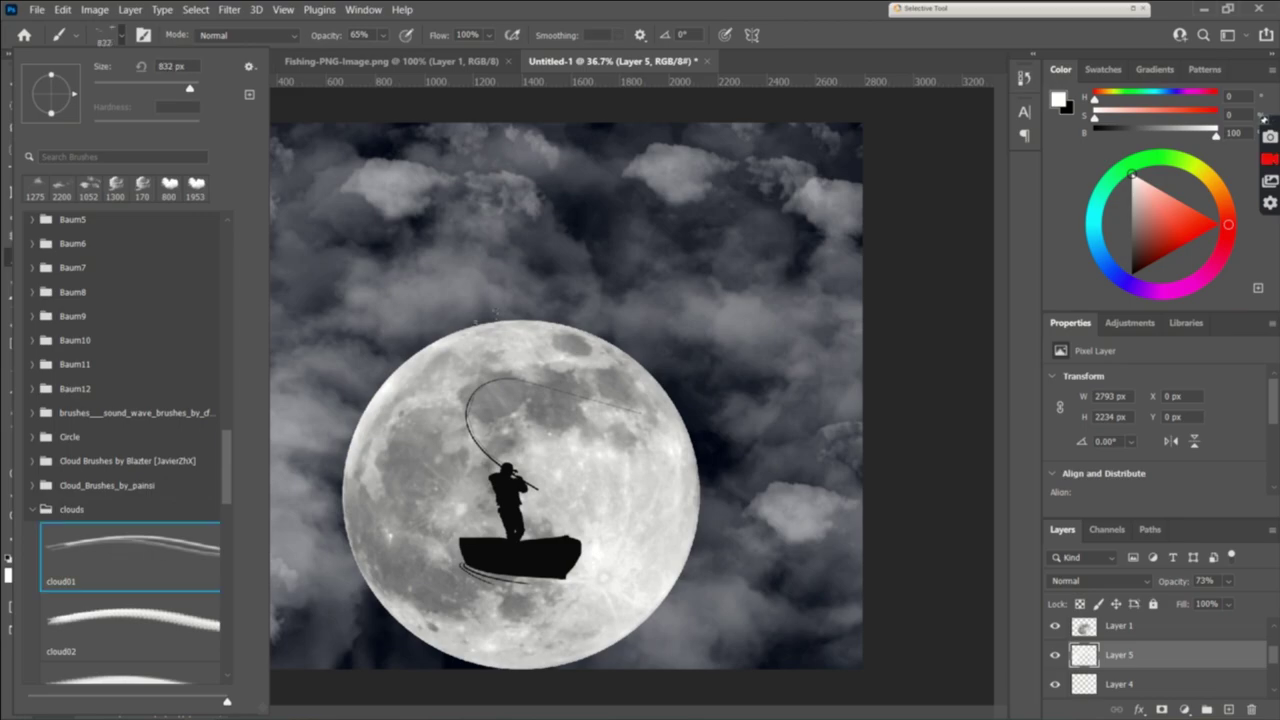
{"action": "left_click", "coordinate": [720, 262]}
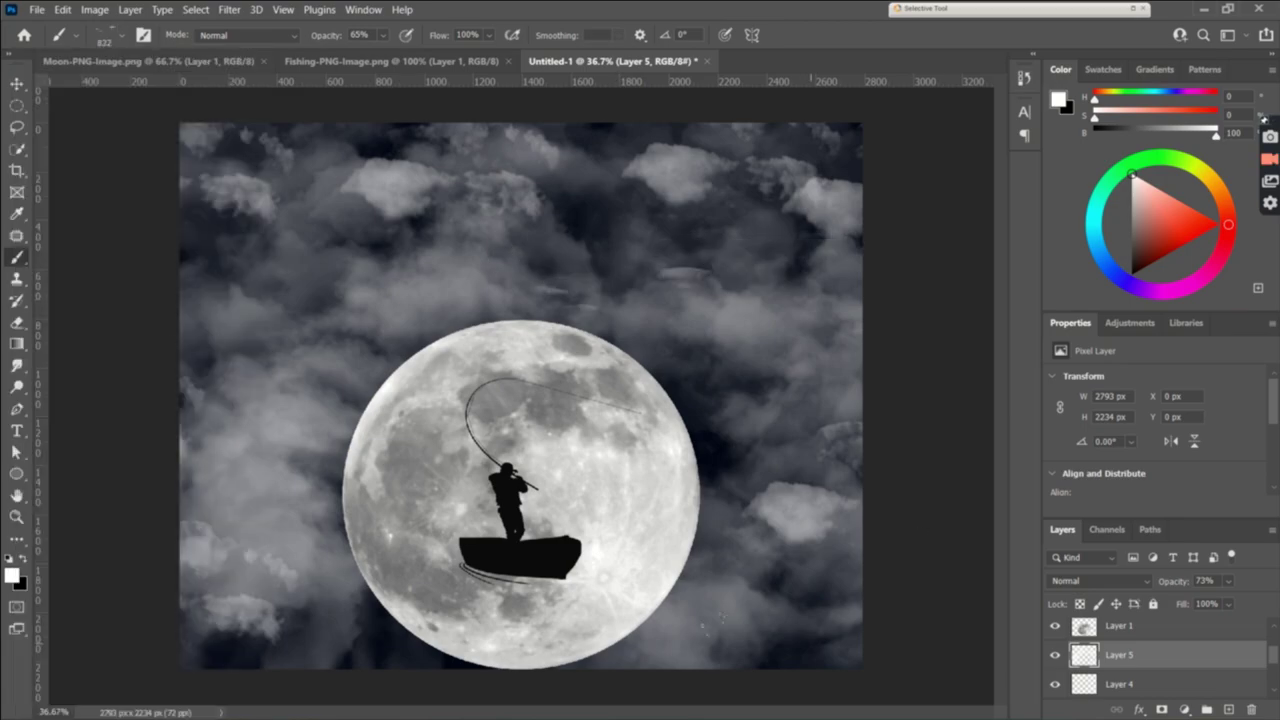
Switch to another cloud brush and stamp clouds mid-sky, upper and lower right, bottom, and upper left.
{"action": "left_click", "coordinate": [122, 36]}
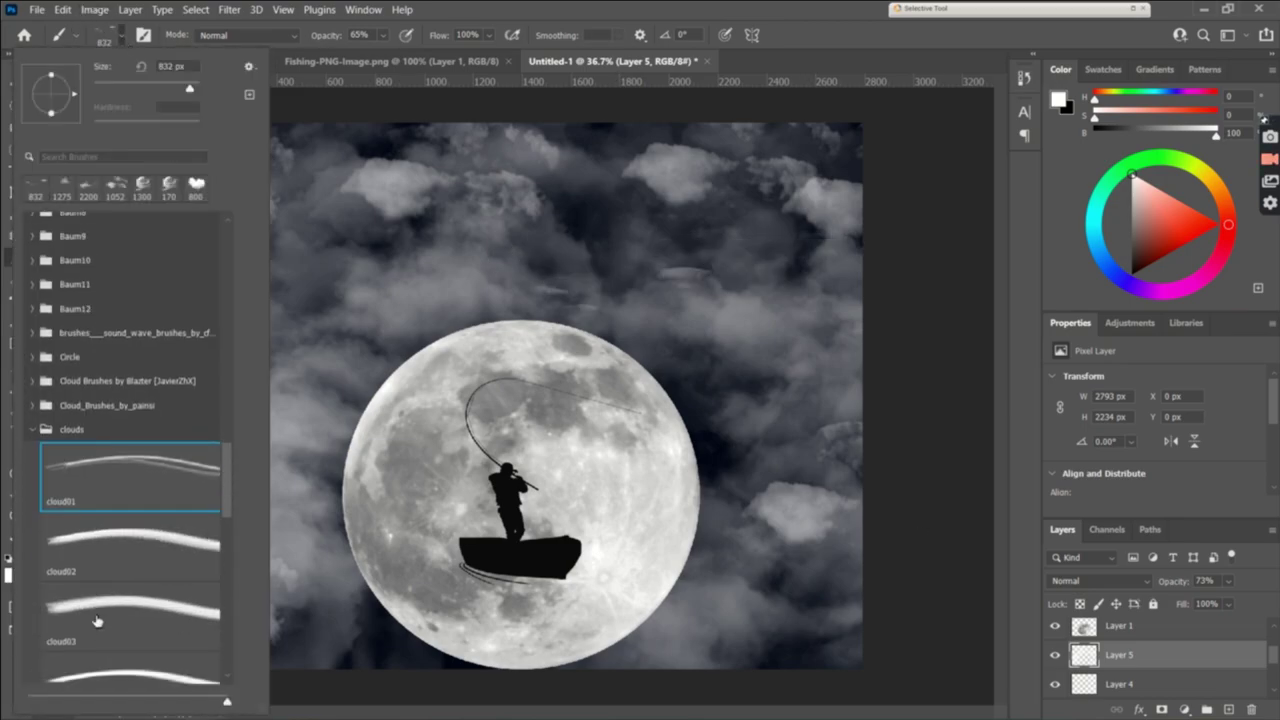
{"action": "scroll", "coordinate": [120, 400], "scroll_direction": "down", "scroll_amount": 3}
{"action": "left_click", "coordinate": [100, 570]}
{"action": "left_click", "coordinate": [680, 270]}
{"action": "left_click", "coordinate": [772, 270]}
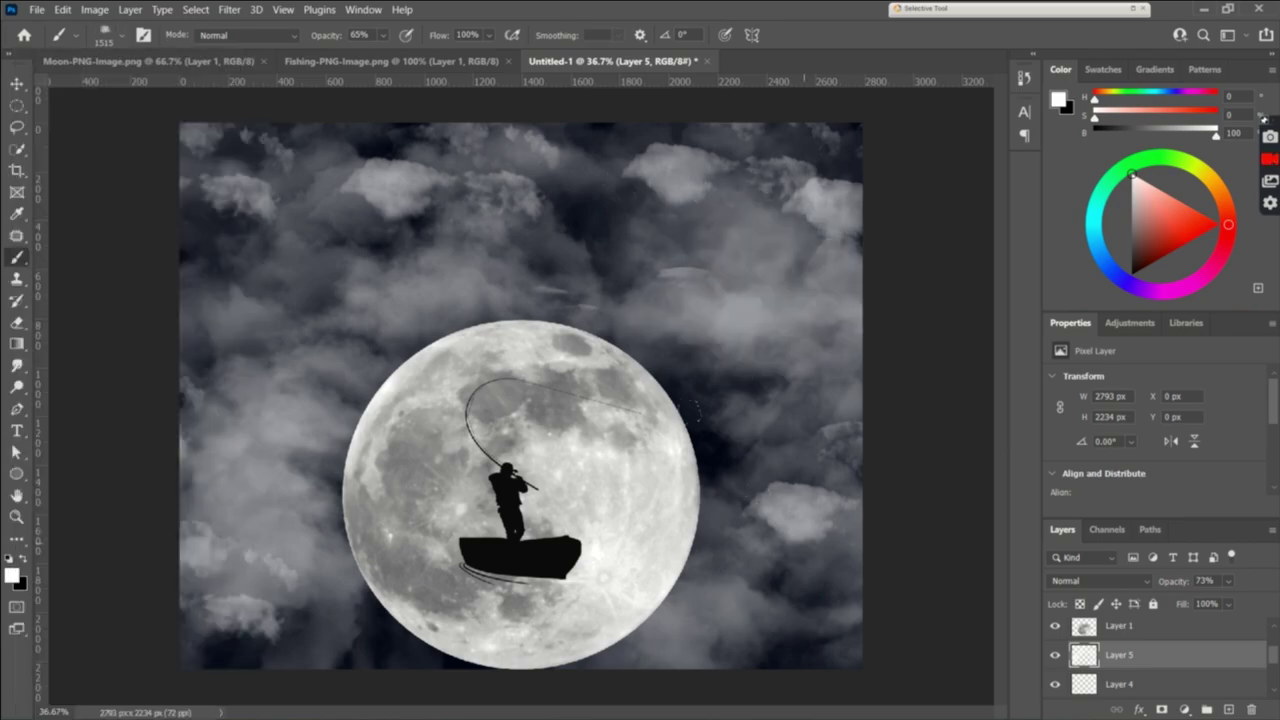
{"action": "left_click", "coordinate": [772, 490]}
{"action": "left_click", "coordinate": [364, 600]}
{"action": "left_click", "coordinate": [291, 287]}
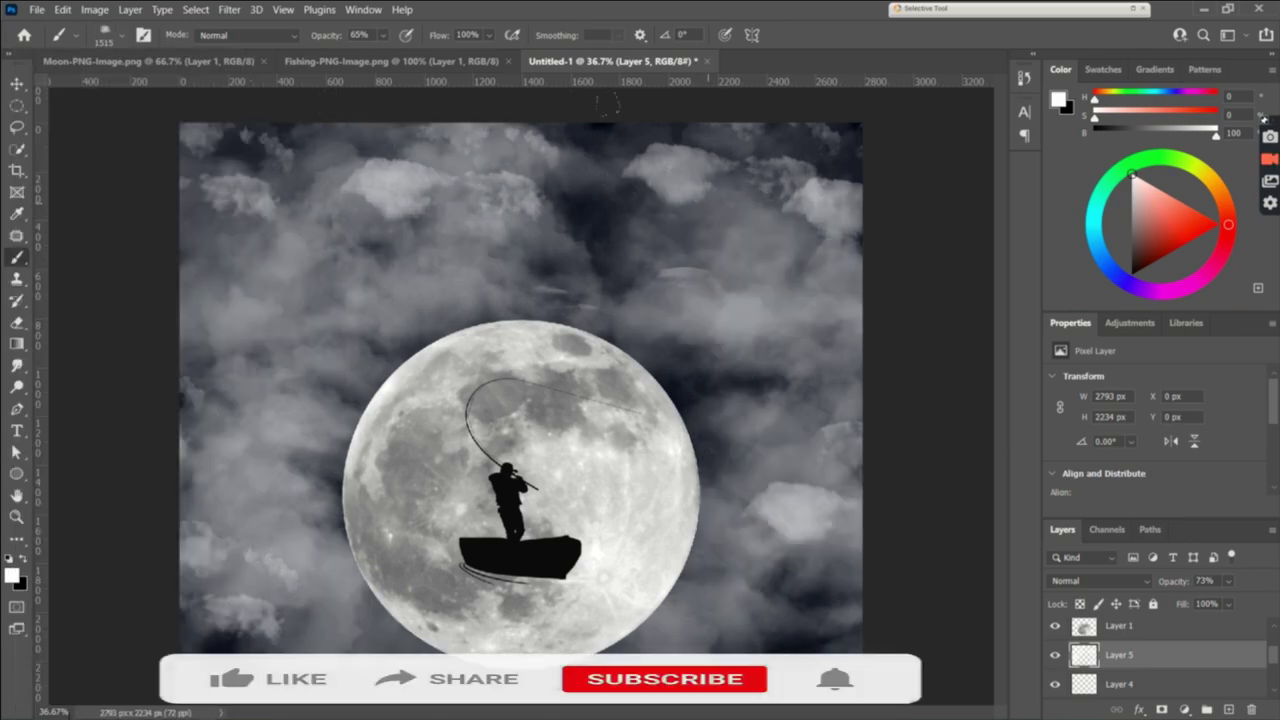
Set the foreground painting colour to black.
{"action": "left_click", "coordinate": [22, 562]}
{"action": "left_click", "coordinate": [12, 574]}
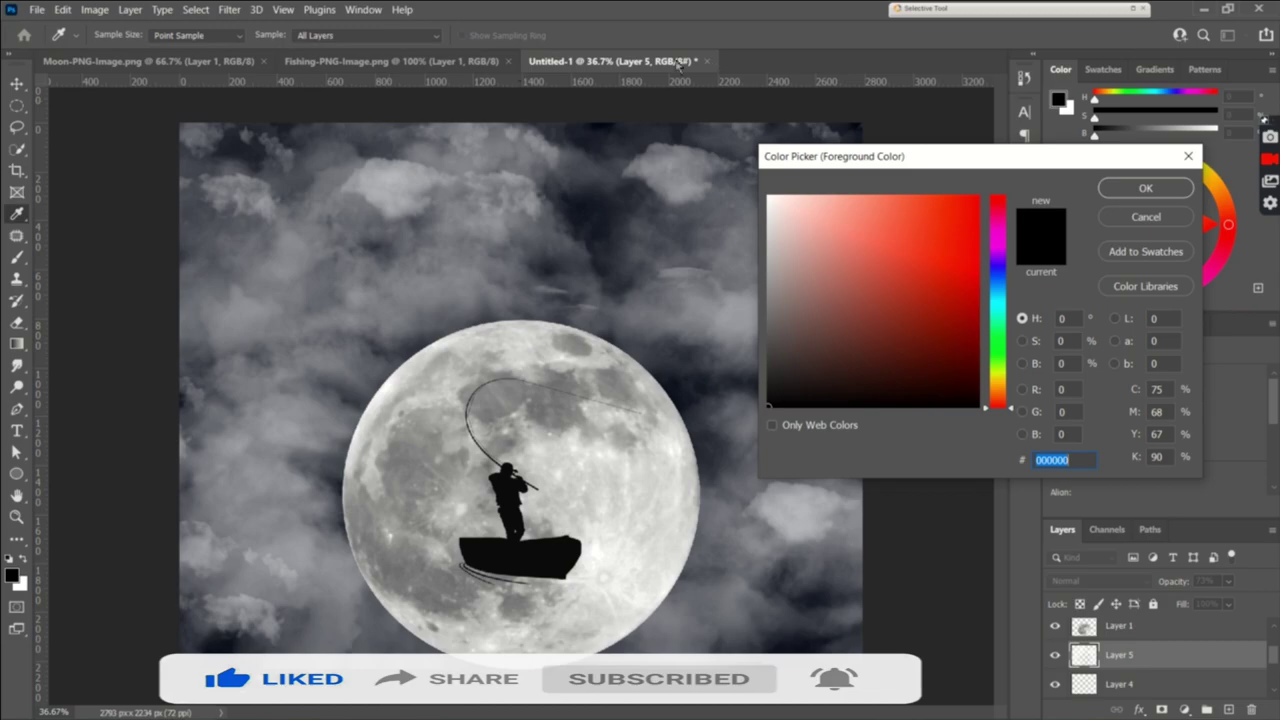
{"action": "left_click", "coordinate": [1188, 156]}
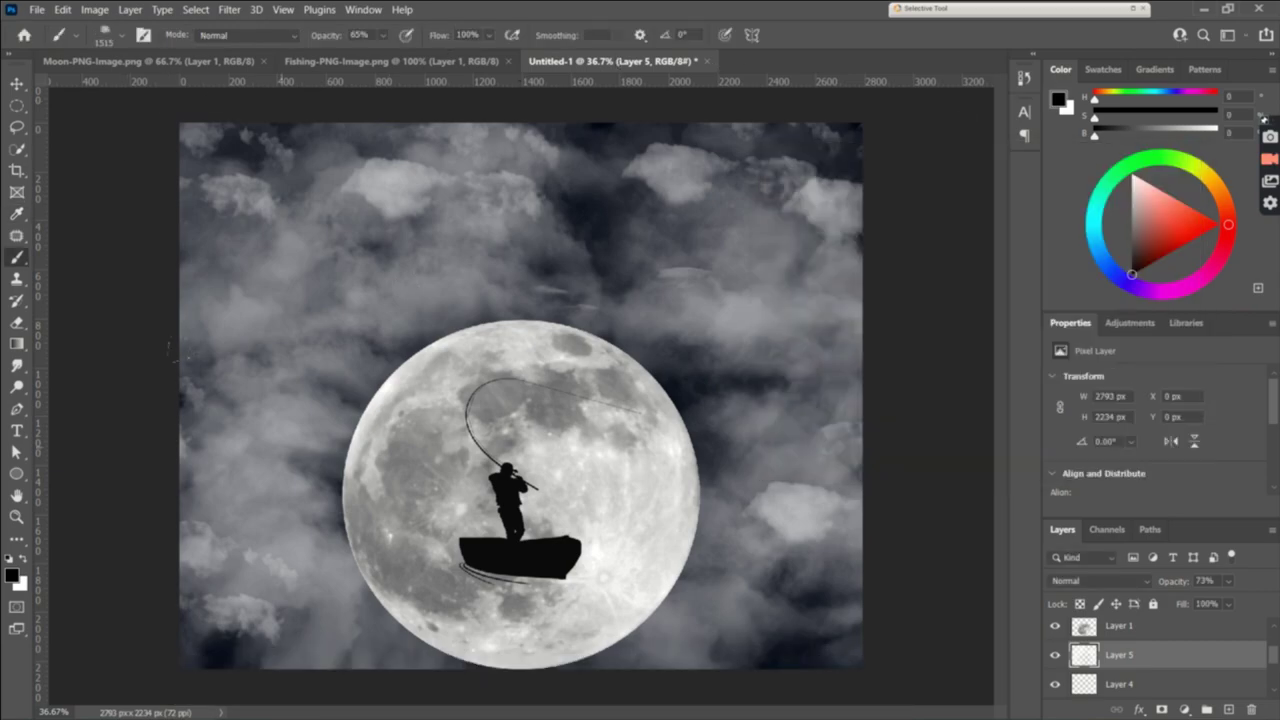
Darken the top-right and upper-left clouds, then darken the upper middle on new Layer 6.
{"action": "left_click_drag", "start_coordinate": [592, 176], "coordinate": [575, 113]}
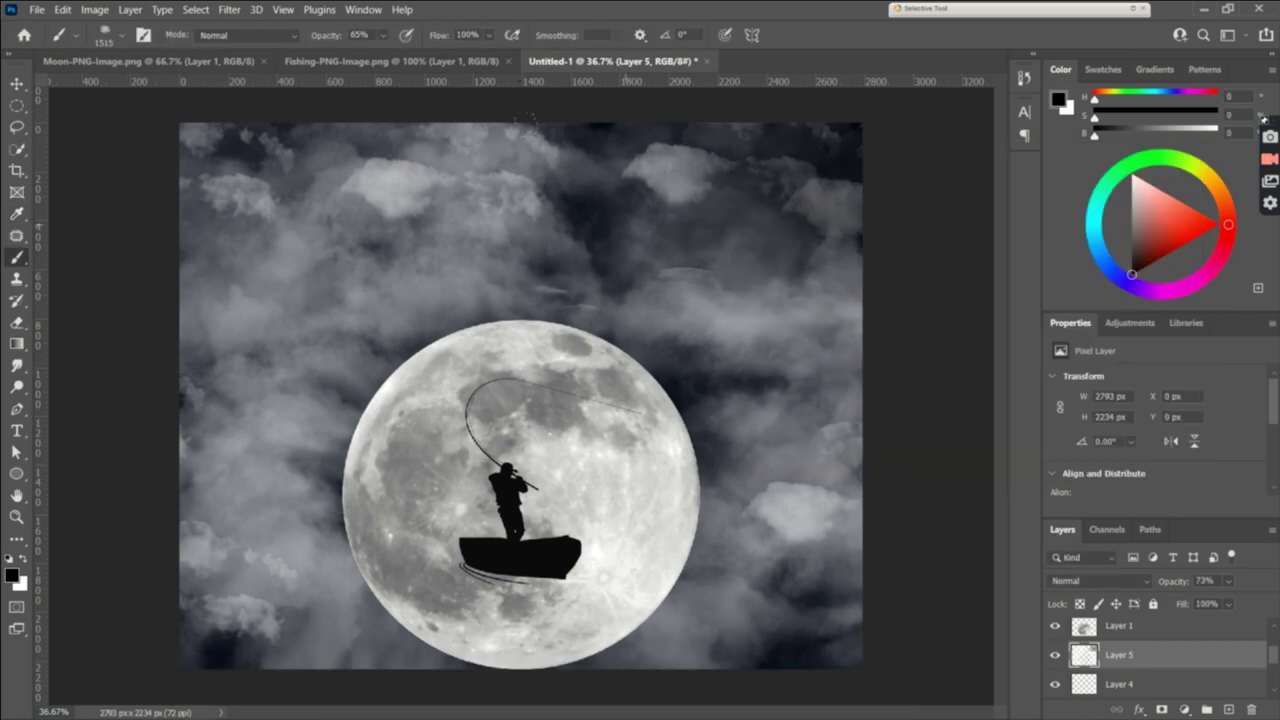
{"action": "left_click_drag", "start_coordinate": [590, 352], "coordinate": [420, 200]}
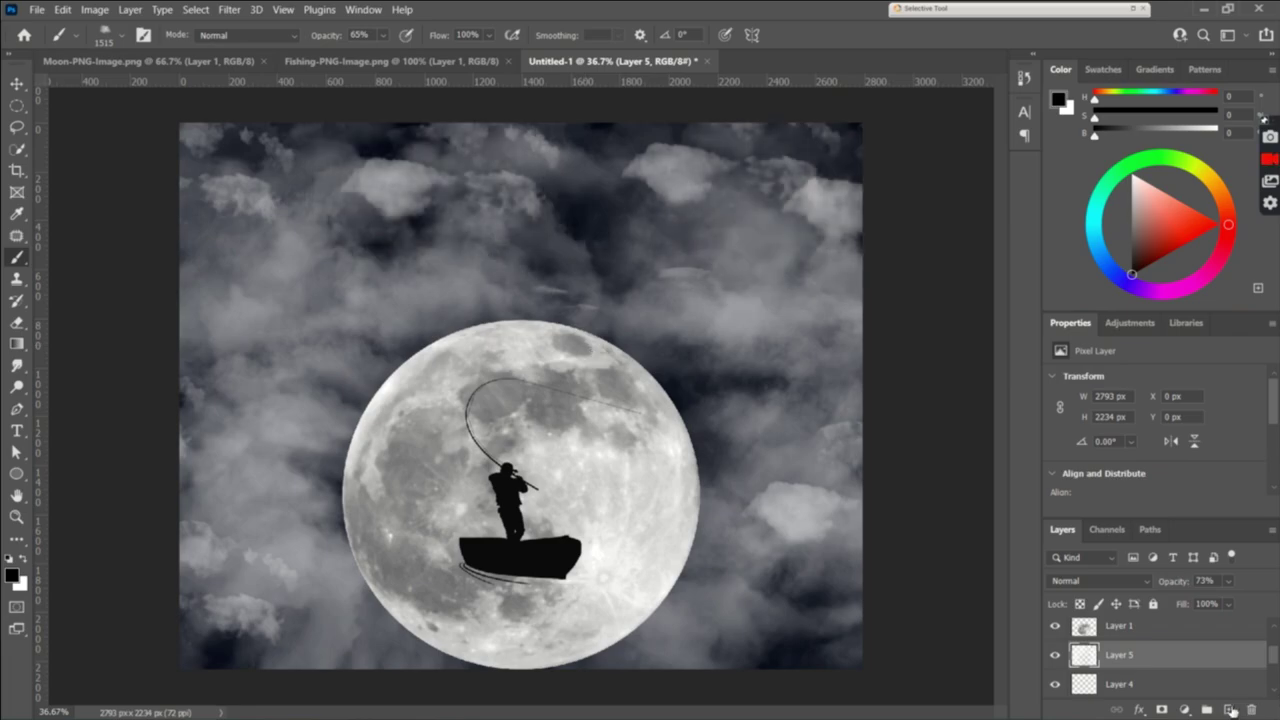
{"action": "left_click", "coordinate": [1230, 710]}
{"action": "left_click_drag", "start_coordinate": [720, 300], "coordinate": [300, 430]}
Paint black over the clouds around the moon, undoing the last two strokes.
{"action": "left_click_drag", "start_coordinate": [350, 370], "coordinate": [230, 530]}
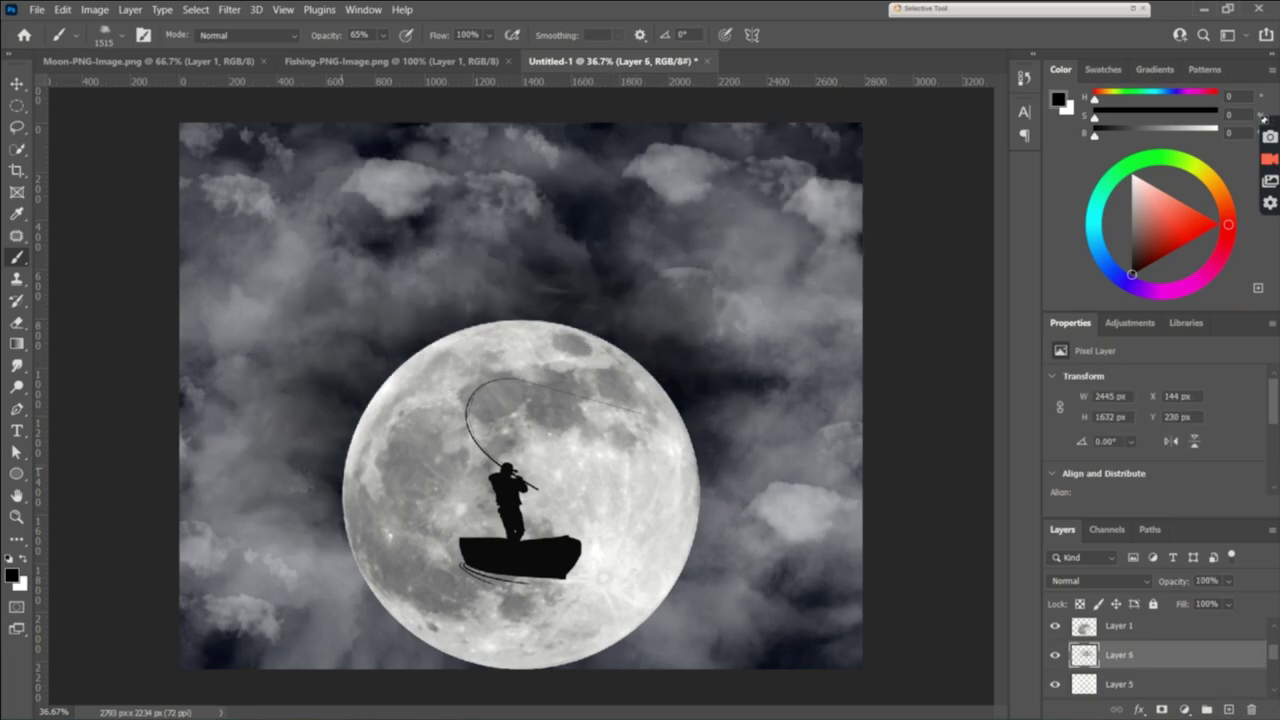
{"action": "mouse_move", "coordinate": [300, 460]}
{"action": "left_mouse_down"}
{"action": "mouse_move", "coordinate": [400, 640]}
{"action": "mouse_move", "coordinate": [700, 560]}
{"action": "mouse_move", "coordinate": [800, 420]}
{"action": "mouse_move", "coordinate": [690, 340]}
{"action": "left_mouse_up"}
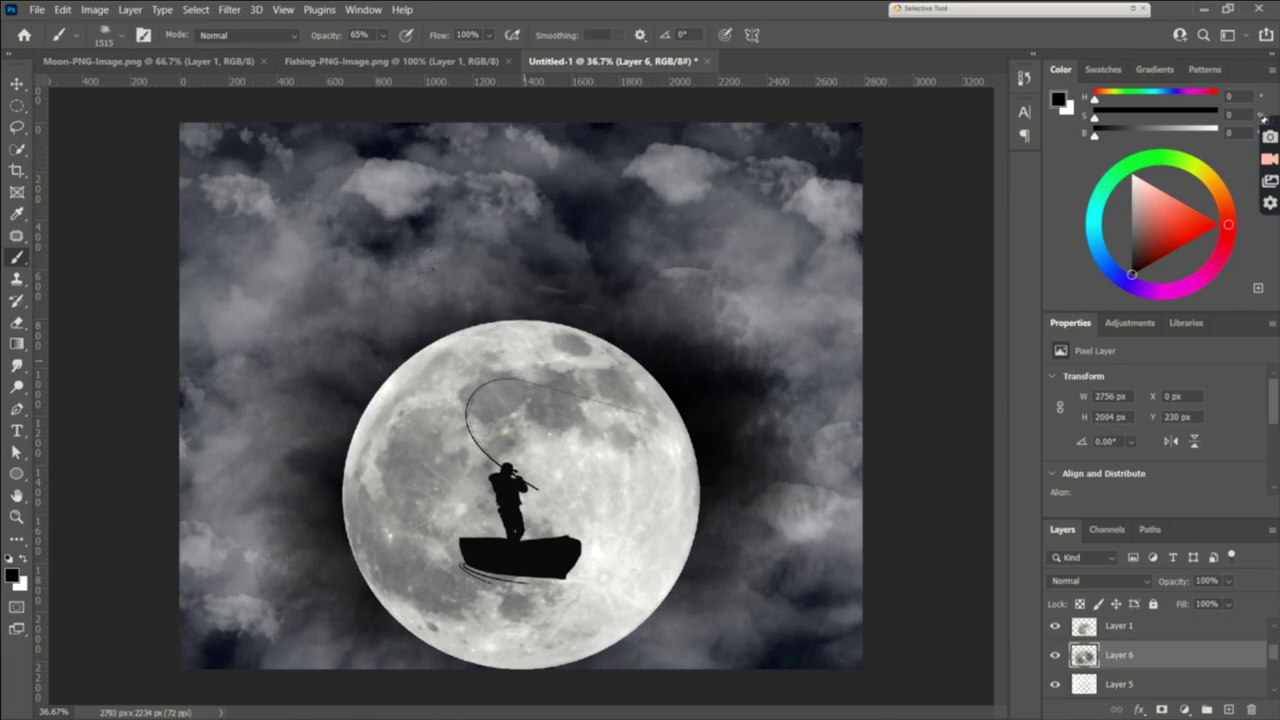
{"action": "mouse_move", "coordinate": [620, 300]}
{"action": "left_mouse_down"}
{"action": "mouse_move", "coordinate": [400, 260]}
{"action": "mouse_move", "coordinate": [260, 290]}
{"action": "left_mouse_up"}
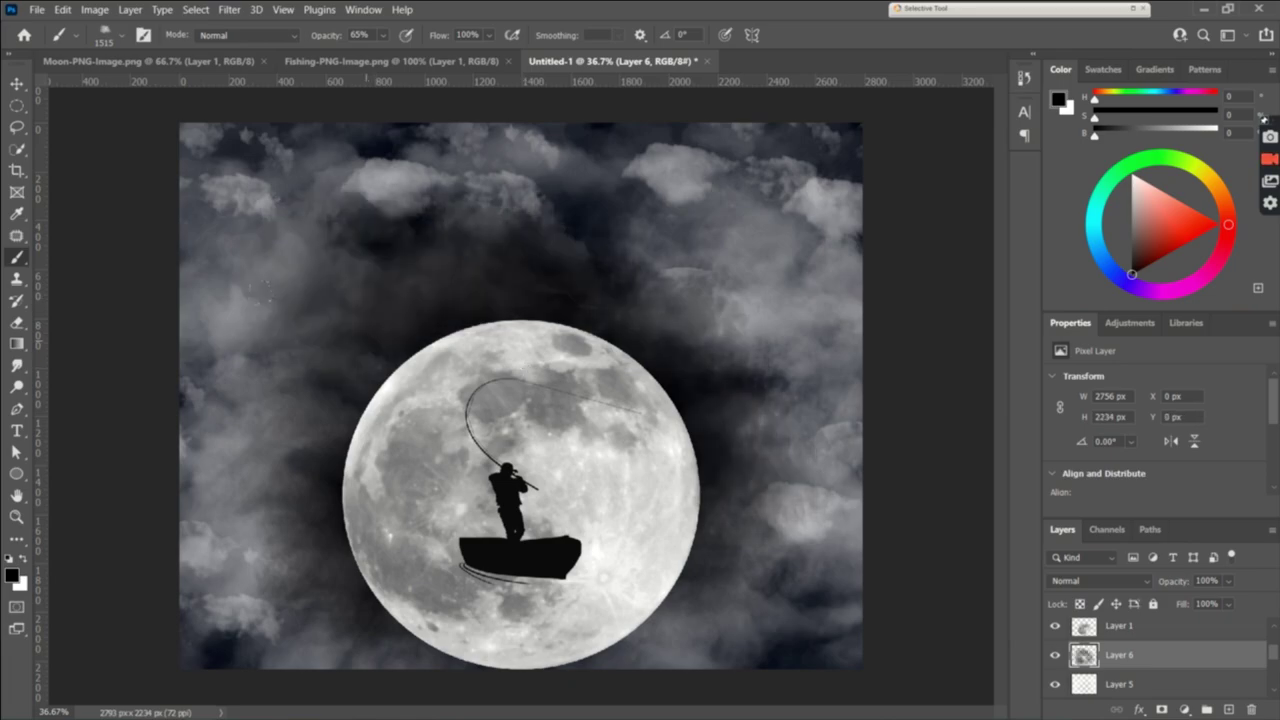
{"action": "left_click_drag", "start_coordinate": [650, 340], "coordinate": [830, 200]}
{"action": "left_click_drag", "start_coordinate": [830, 410], "coordinate": [710, 530]}
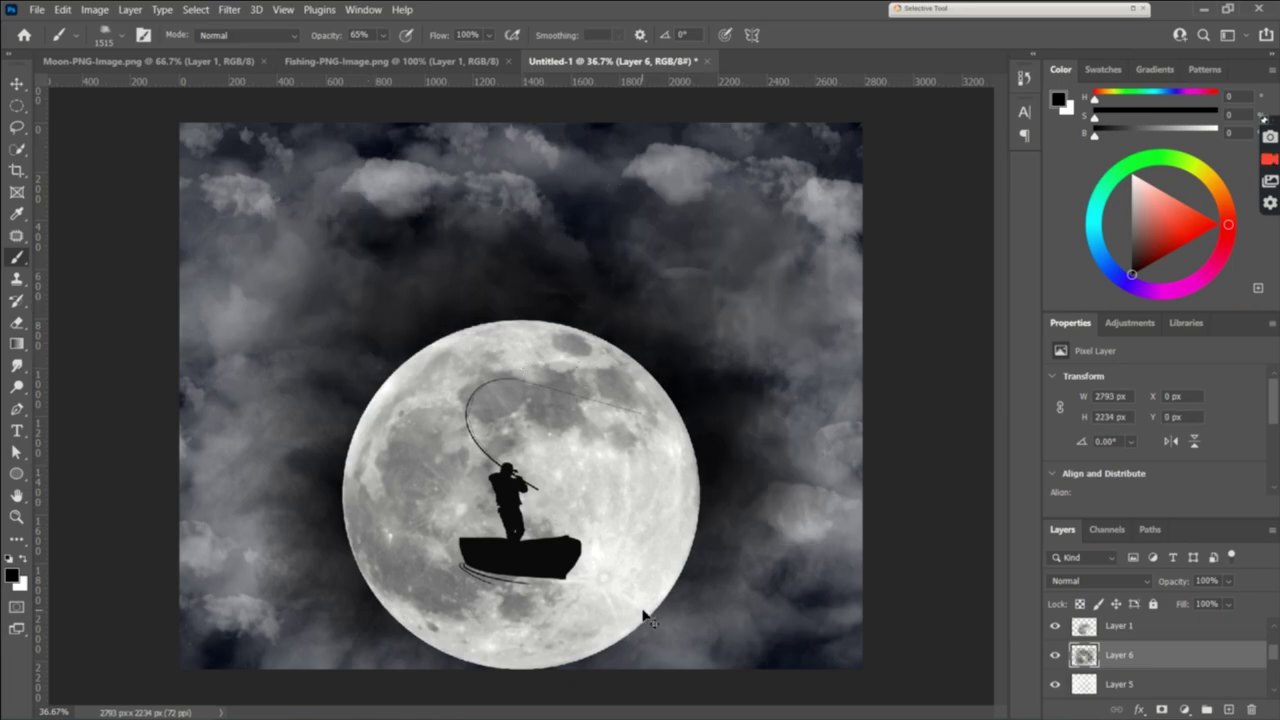
{"action": "key", "text": "ctrl+z"}
{"action": "key", "text": "ctrl+z"}
{"action": "key", "text": "ctrl+z"}
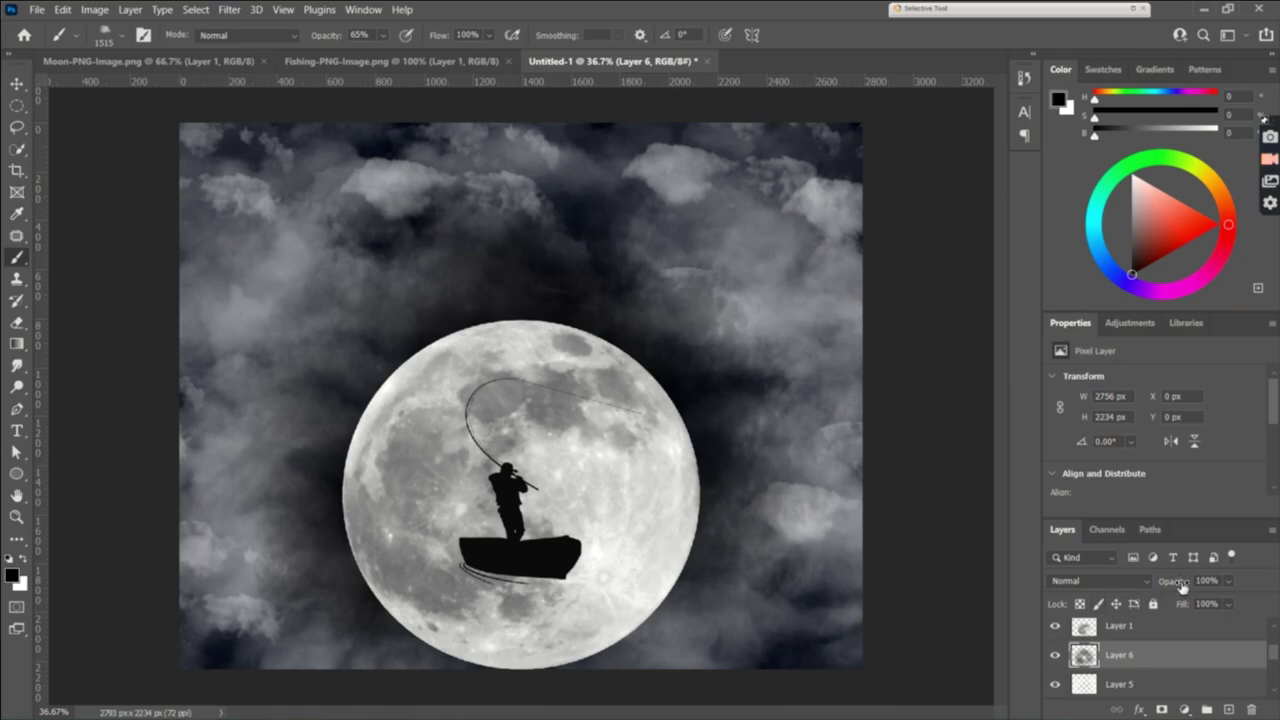
{"action": "key", "text": "ctrl+z"}
Repaint dark cloud shading on new Layer 7 and set its opacity to 73%.
{"action": "left_click", "coordinate": [1229, 709]}
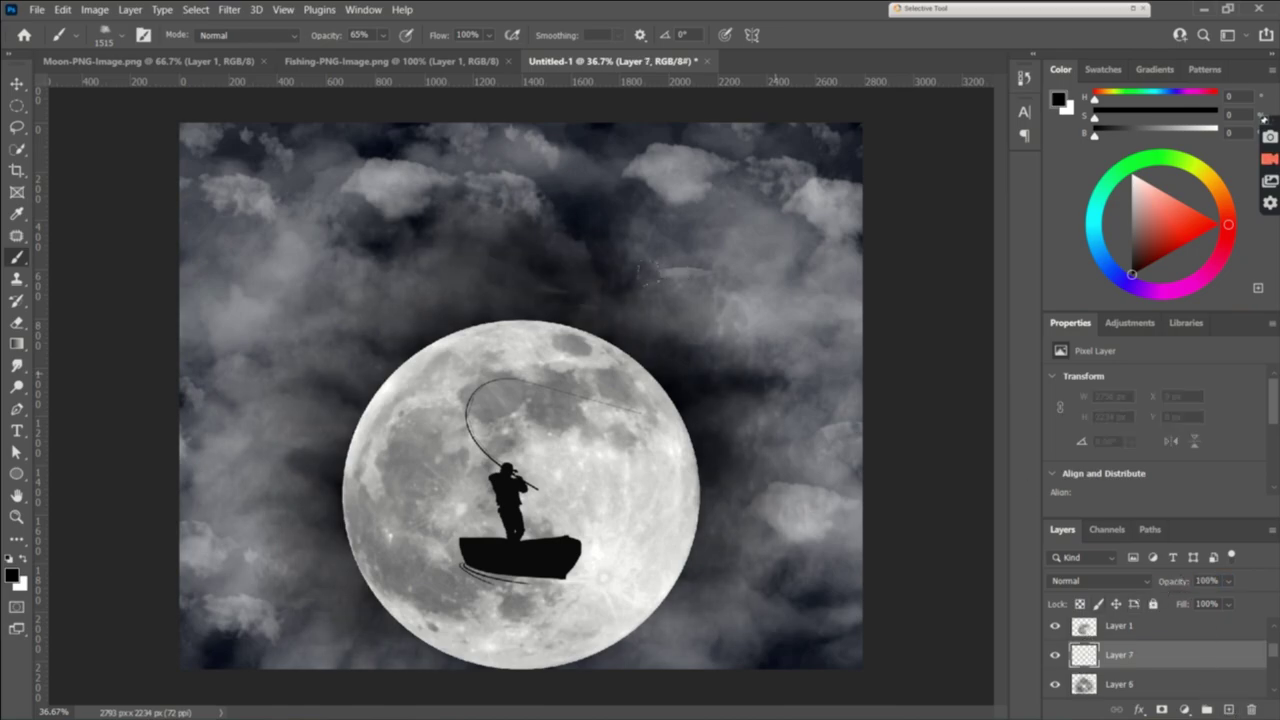
{"action": "mouse_move", "coordinate": [760, 200]}
{"action": "left_mouse_down"}
{"action": "mouse_move", "coordinate": [560, 250]}
{"action": "mouse_move", "coordinate": [400, 260]}
{"action": "mouse_move", "coordinate": [280, 330]}
{"action": "mouse_move", "coordinate": [260, 500]}
{"action": "left_mouse_up"}
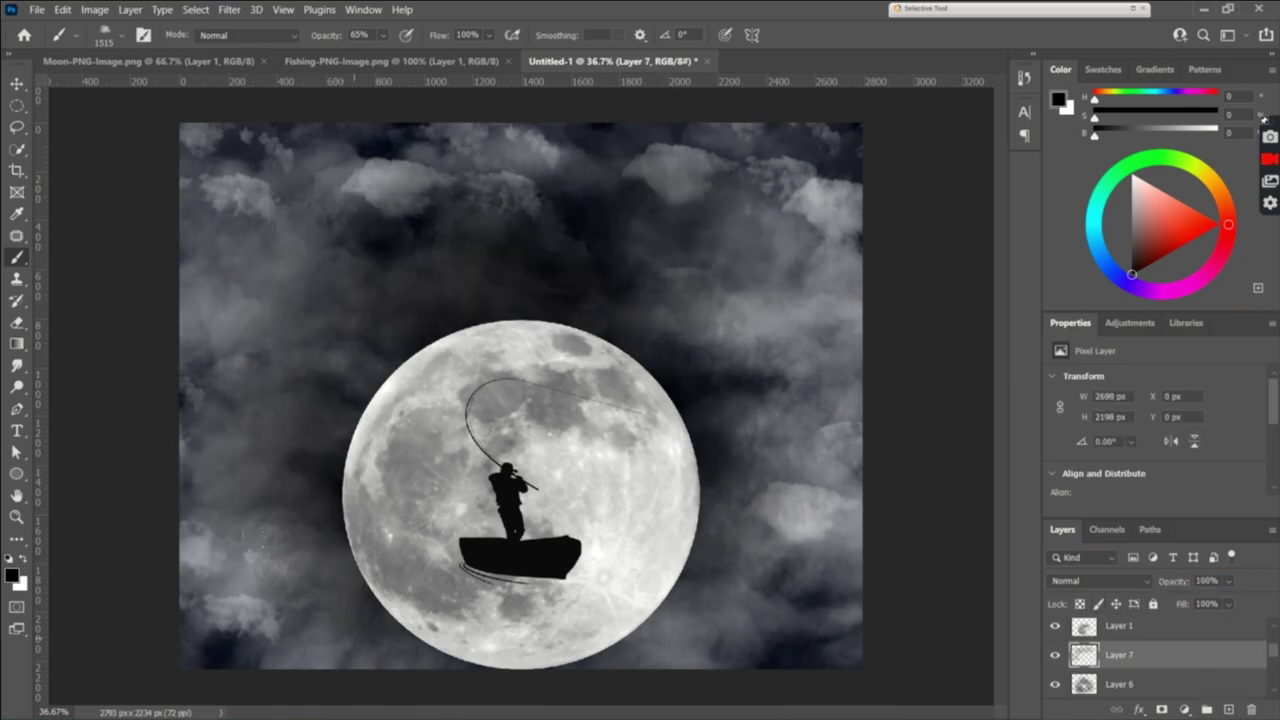
{"action": "left_click_drag", "start_coordinate": [240, 640], "coordinate": [750, 610]}
{"action": "left_click_drag", "start_coordinate": [850, 500], "coordinate": [700, 320]}
{"action": "left_click_drag", "start_coordinate": [840, 240], "coordinate": [630, 380]}
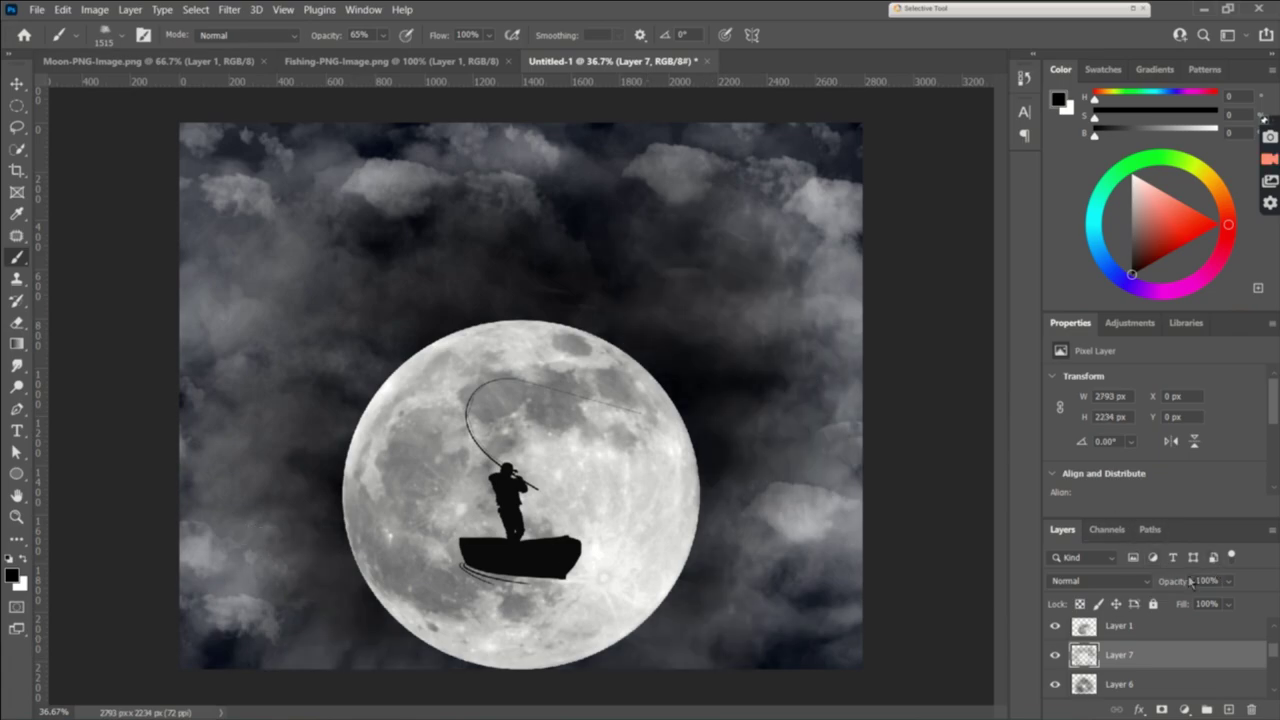
{"action": "left_click_drag", "start_coordinate": [1191, 581], "coordinate": [1165, 585]}
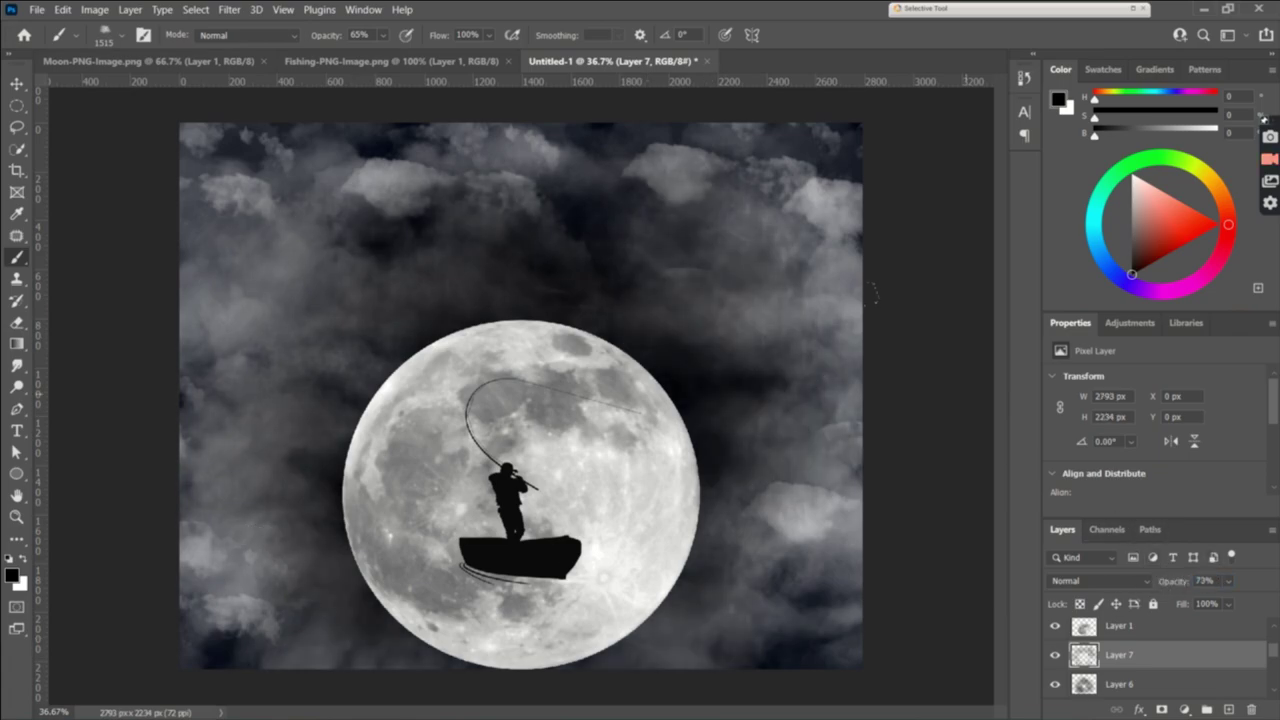
Switch to white and, on new Layer 8, lighten the top, left, right and top-right cloud edges.
{"action": "left_click", "coordinate": [22, 563]}
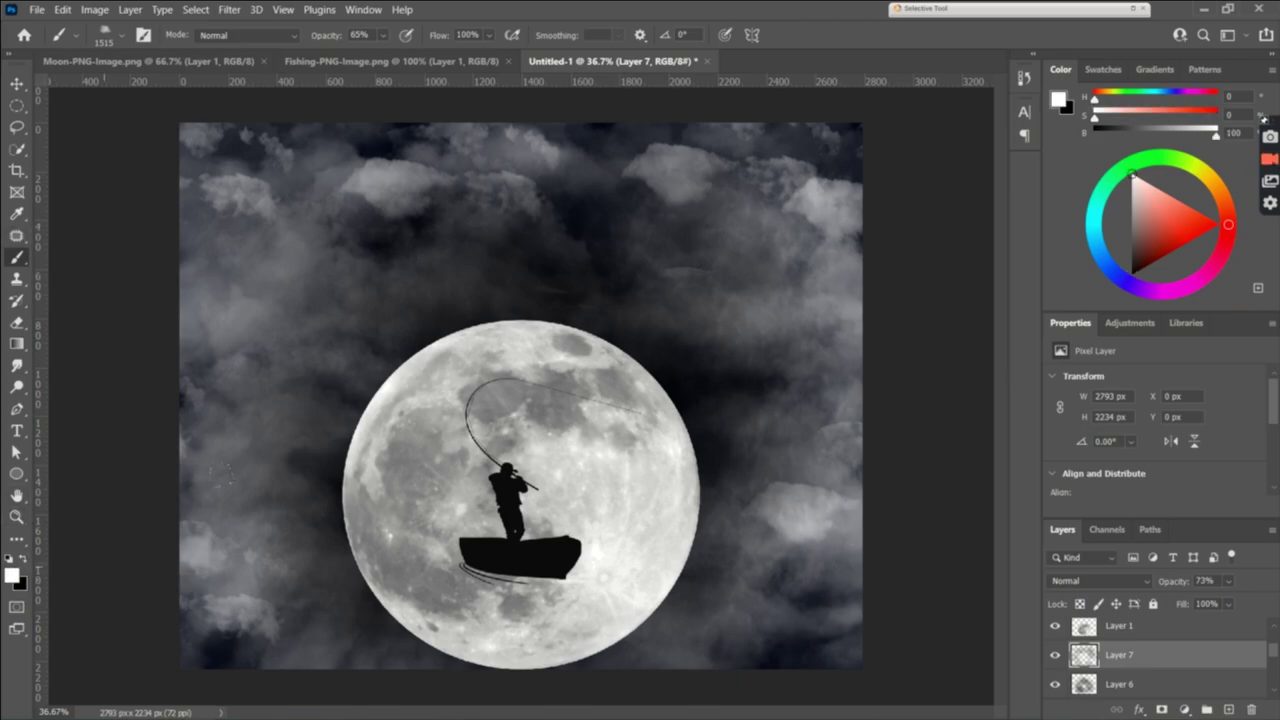
{"action": "left_click", "coordinate": [1229, 709]}
{"action": "left_click_drag", "start_coordinate": [830, 250], "coordinate": [545, 45]}
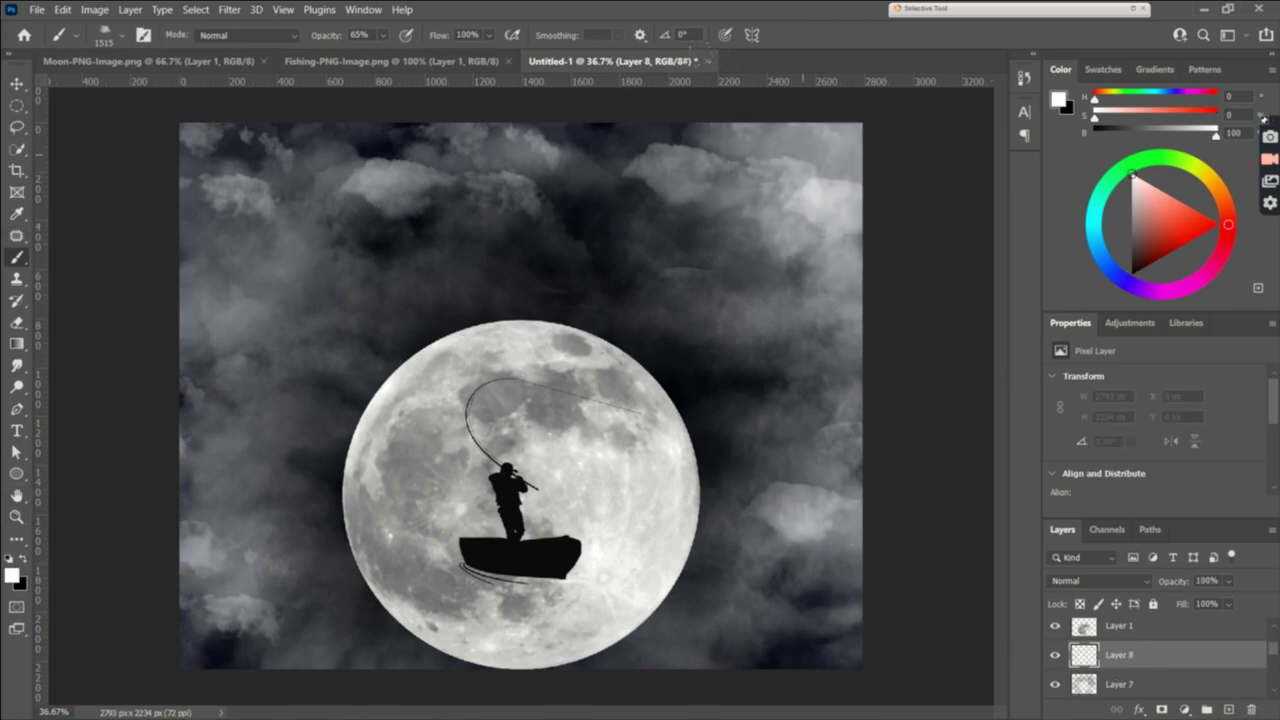
{"action": "mouse_move", "coordinate": [700, 160]}
{"action": "left_mouse_down"}
{"action": "mouse_move", "coordinate": [260, 150]}
{"action": "mouse_move", "coordinate": [93, 541]}
{"action": "left_mouse_up"}
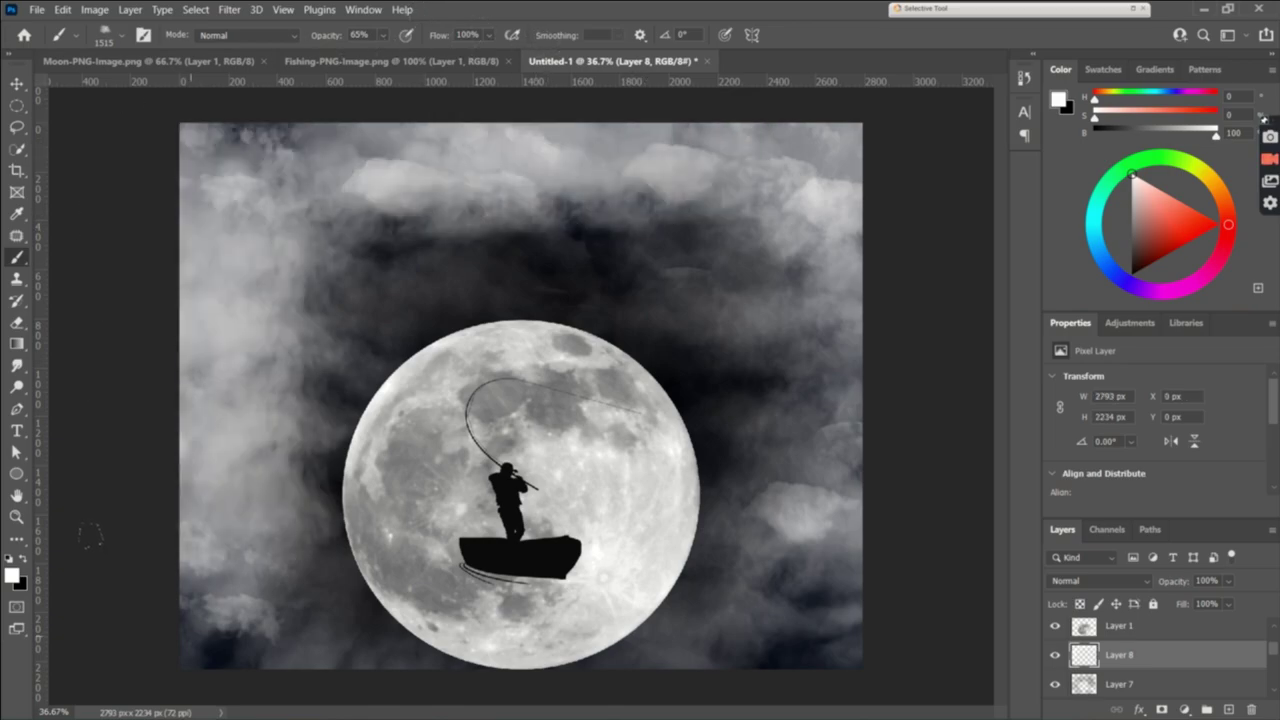
{"action": "key", "text": "ctrl+z"}
{"action": "left_click_drag", "start_coordinate": [200, 135], "coordinate": [200, 665]}
{"action": "left_click_drag", "start_coordinate": [860, 665], "coordinate": [870, 210]}
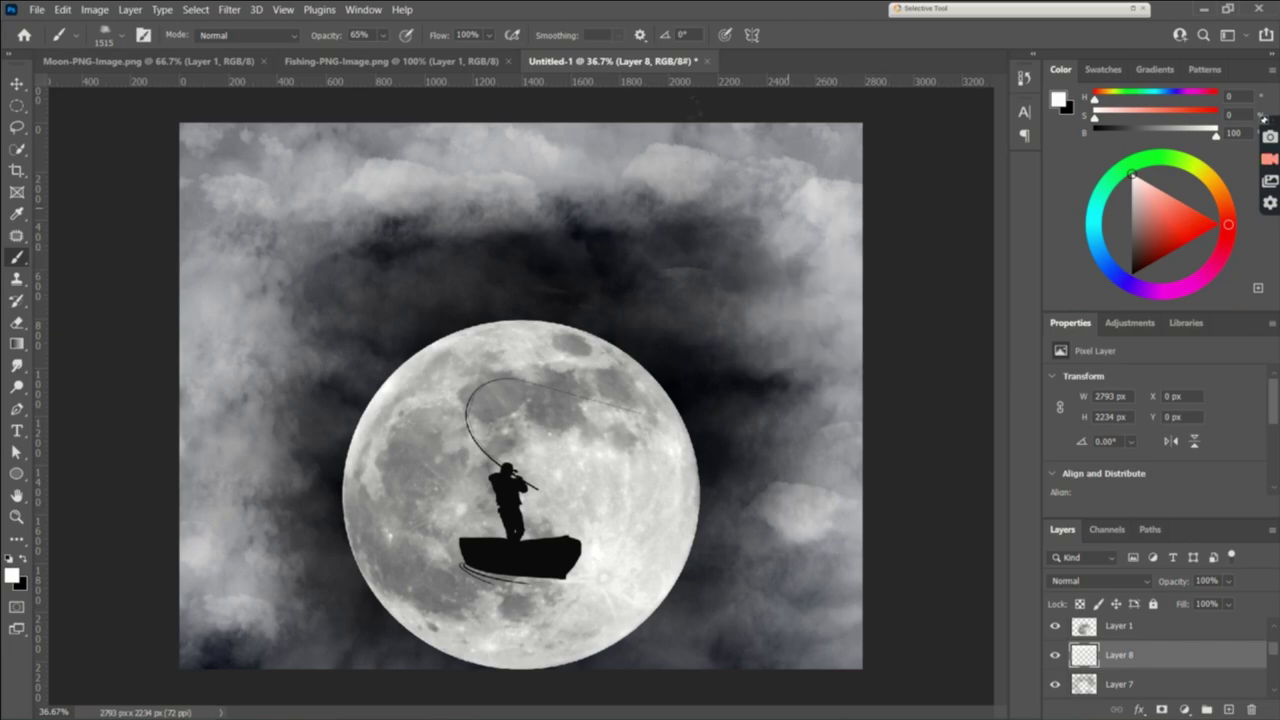
{"action": "left_click_drag", "start_coordinate": [860, 275], "coordinate": [600, 130]}
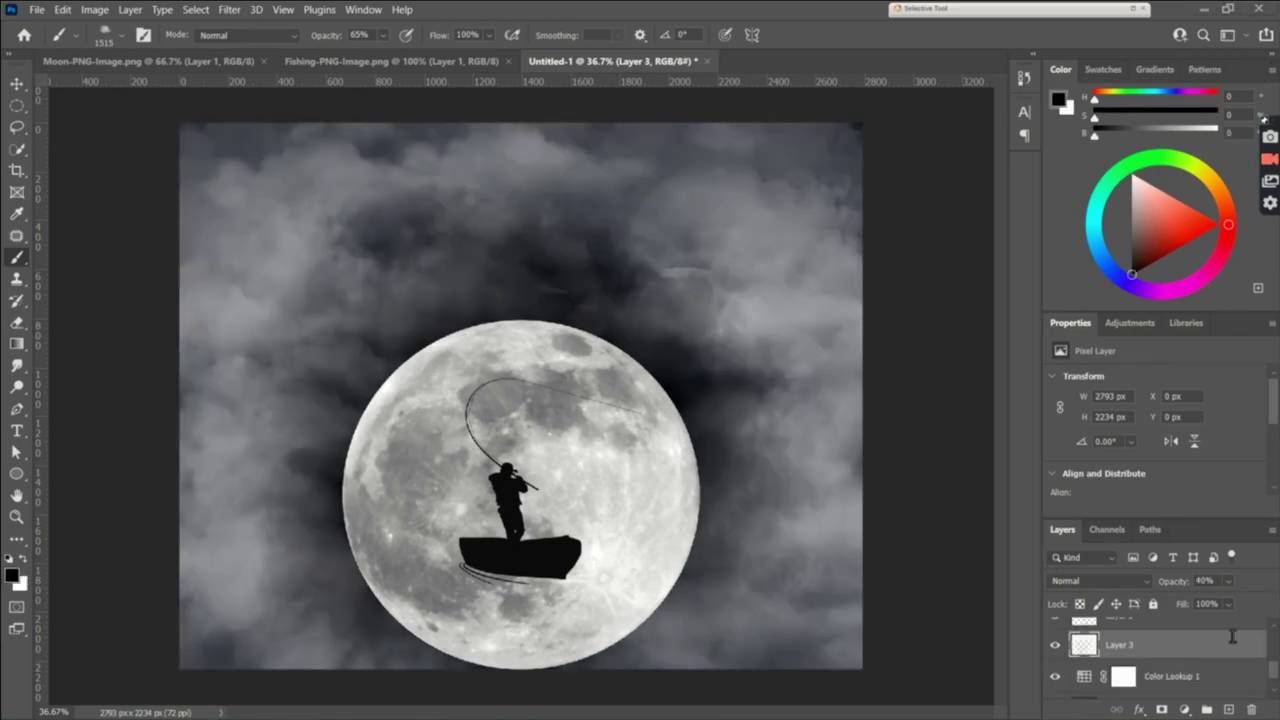
Darken the clouds right of, above and below the moon with black strokes.
{"action": "scroll", "coordinate": [1125, 655], "scroll_direction": "up", "scroll_amount": 1}
{"action": "scroll", "coordinate": [1127, 658], "scroll_direction": "up", "scroll_amount": 1}
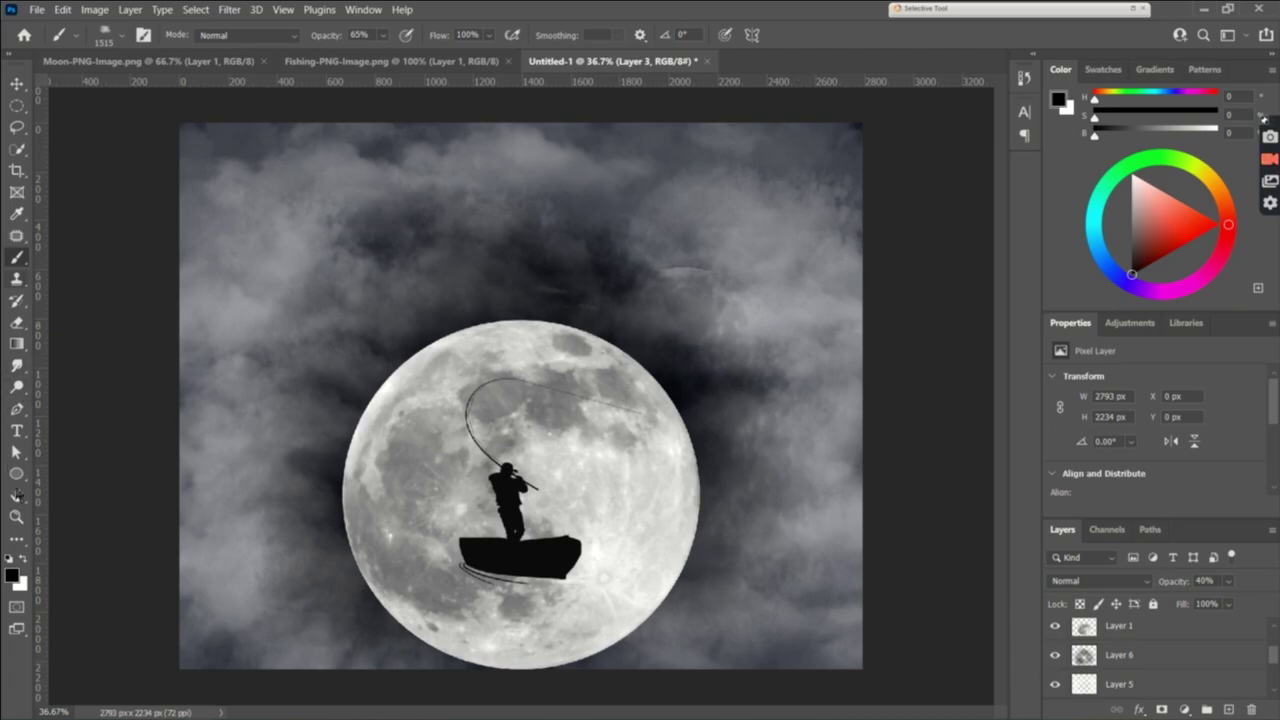
{"action": "mouse_move", "coordinate": [694, 525]}
{"action": "left_mouse_down"}
{"action": "mouse_move", "coordinate": [610, 335]}
{"action": "mouse_move", "coordinate": [230, 520]}
{"action": "mouse_move", "coordinate": [250, 320]}
{"action": "mouse_move", "coordinate": [540, 210]}
{"action": "left_mouse_up"}
{"action": "left_click_drag", "start_coordinate": [740, 300], "coordinate": [770, 380]}
{"action": "left_click_drag", "start_coordinate": [800, 600], "coordinate": [260, 640]}
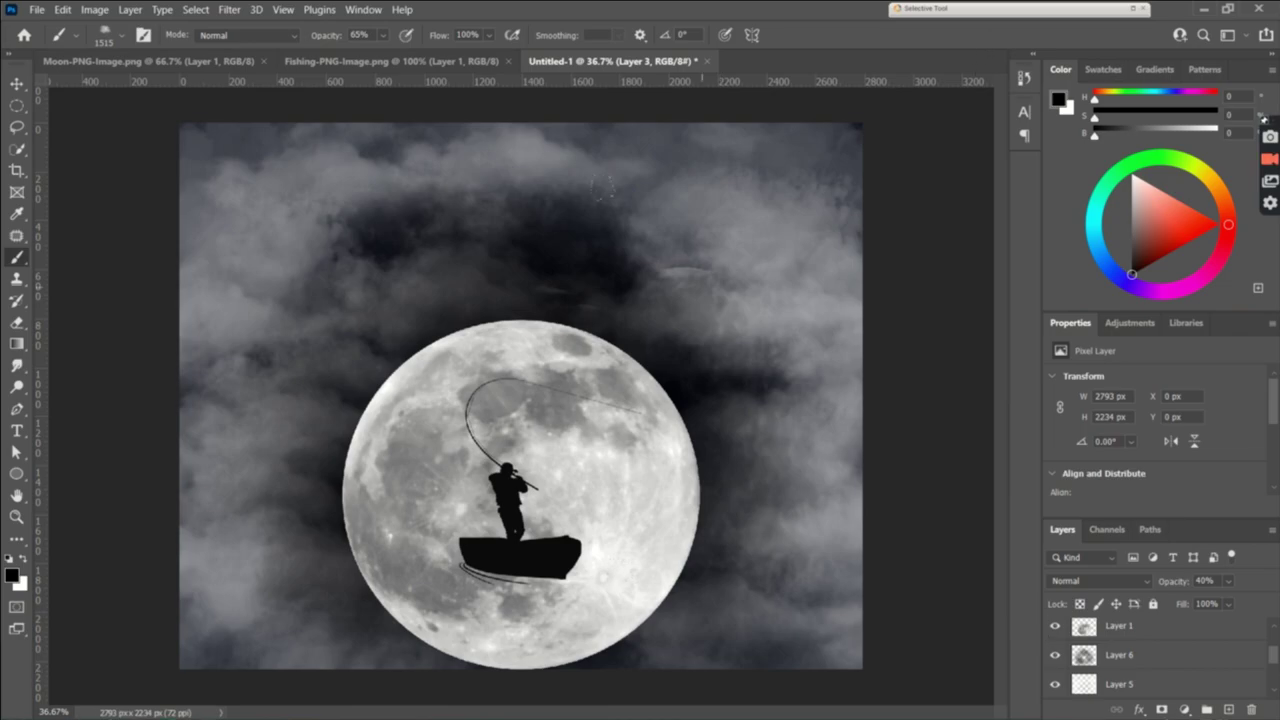
Select the layers from Brightness/Contrast to Color Fill 1 and Flatten Image.
{"action": "left_click", "coordinate": [1160, 655]}
{"action": "scroll", "coordinate": [1160, 660], "scroll_direction": "down", "scroll_amount": 2}
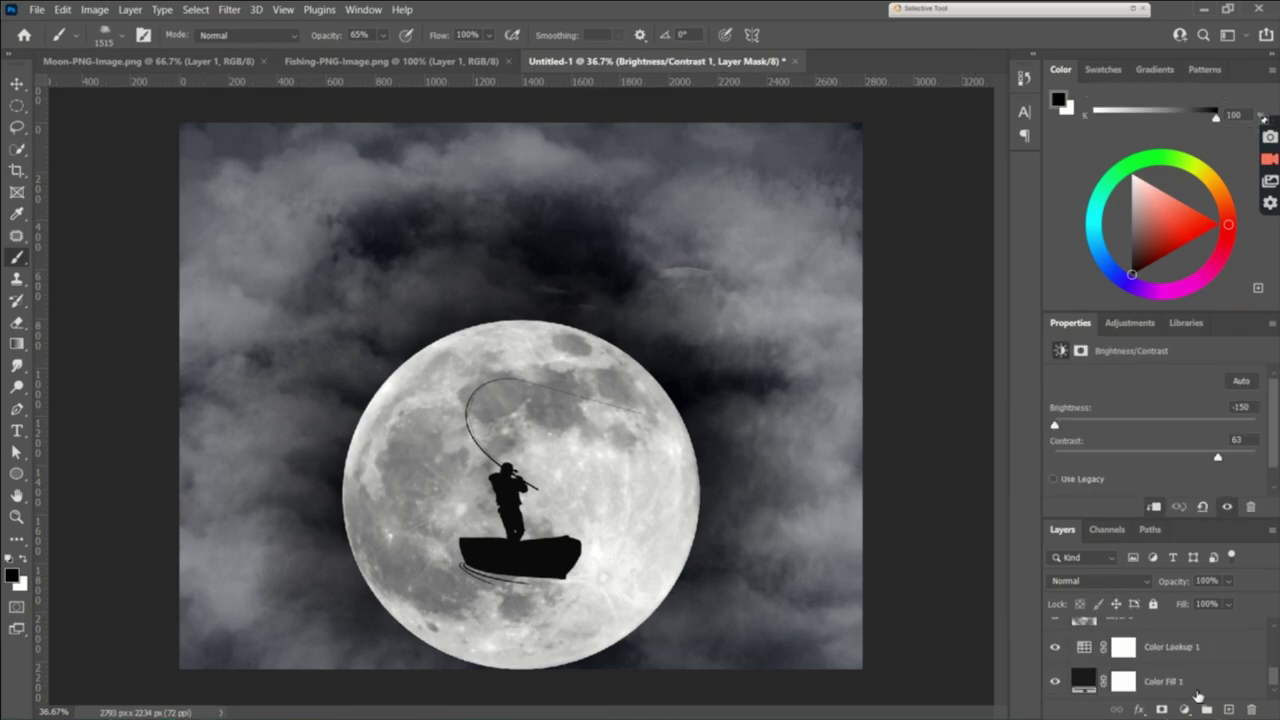
{"action": "left_click", "coordinate": [1190, 688], "text": "shift"}
{"action": "right_click", "coordinate": [1190, 692]}
{"action": "left_click", "coordinate": [1000, 506]}
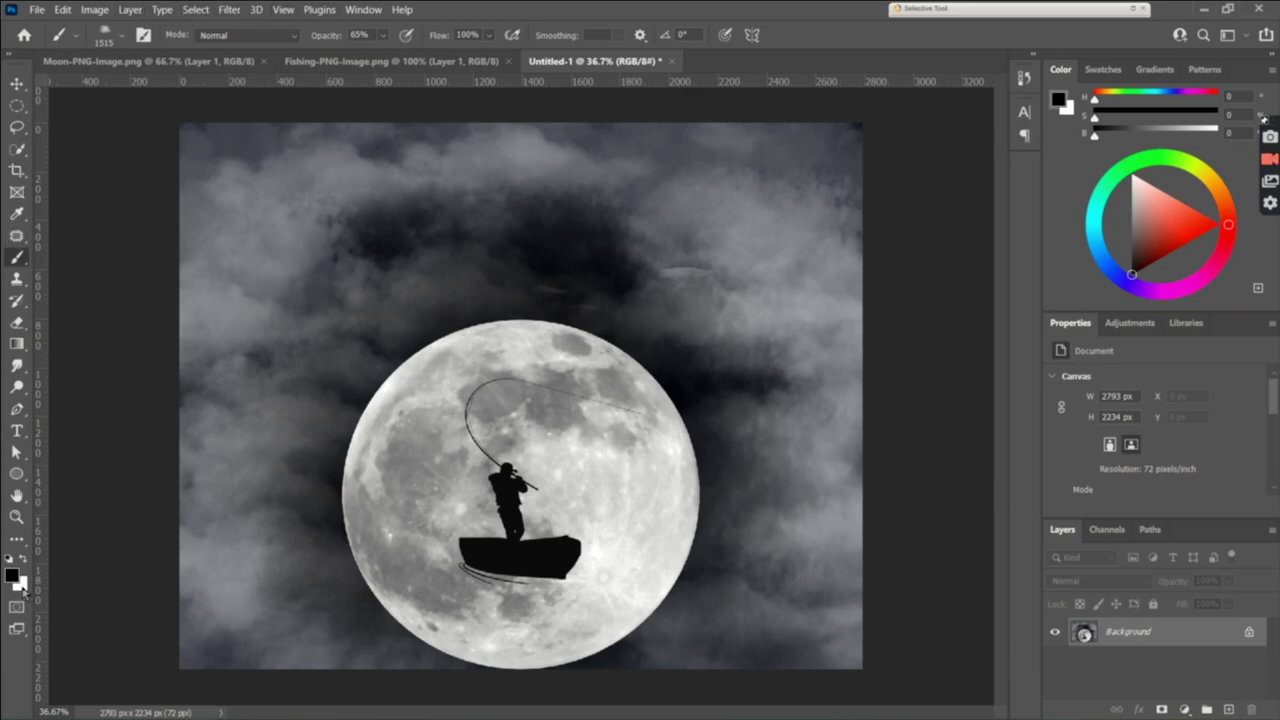
Add a new layer and set the foreground colour to orange H34 S77 B100.
{"action": "left_click", "coordinate": [1230, 709]}
{"action": "left_click", "coordinate": [12, 574]}
{"action": "left_click_drag", "start_coordinate": [1006, 355], "coordinate": [1009, 392]}
{"action": "left_click_drag", "start_coordinate": [971, 199], "coordinate": [932, 197]}
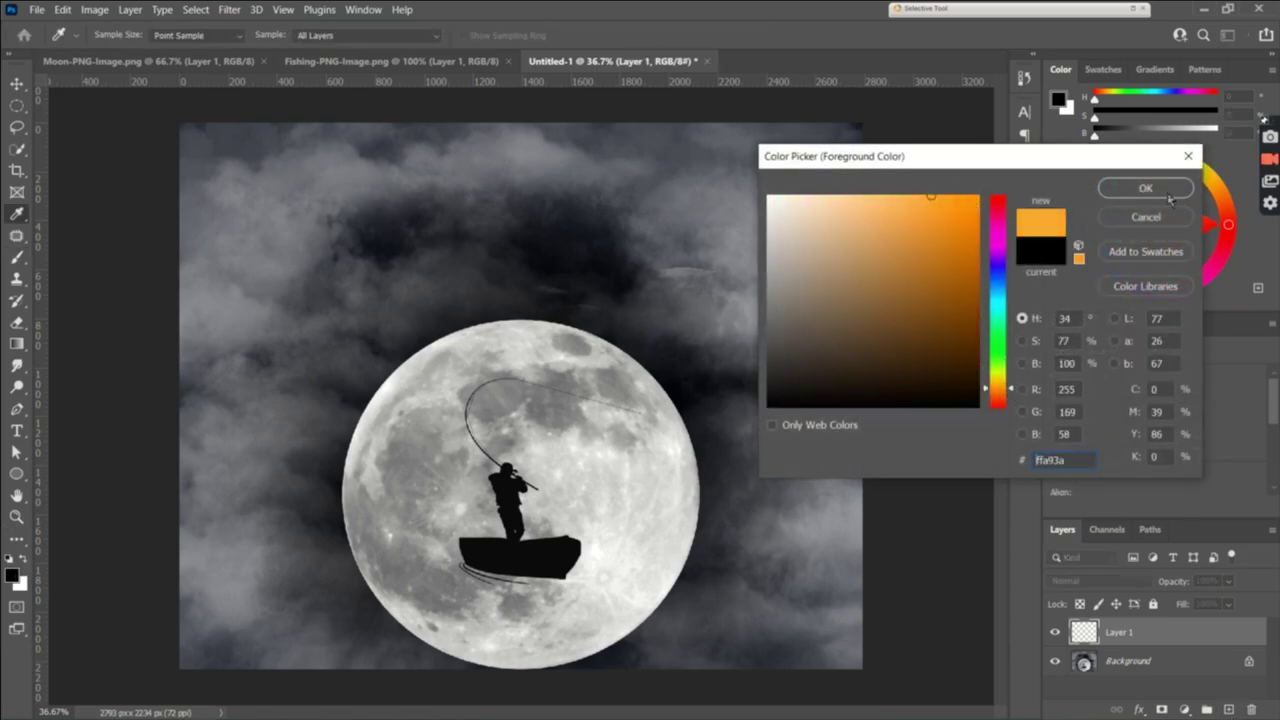
{"action": "key", "text": "Return"}
Draw a radial orange gradient from the moon to the top-left corner at 26% opacity.
{"action": "key", "text": "b"}
{"action": "left_click", "coordinate": [16, 343]}
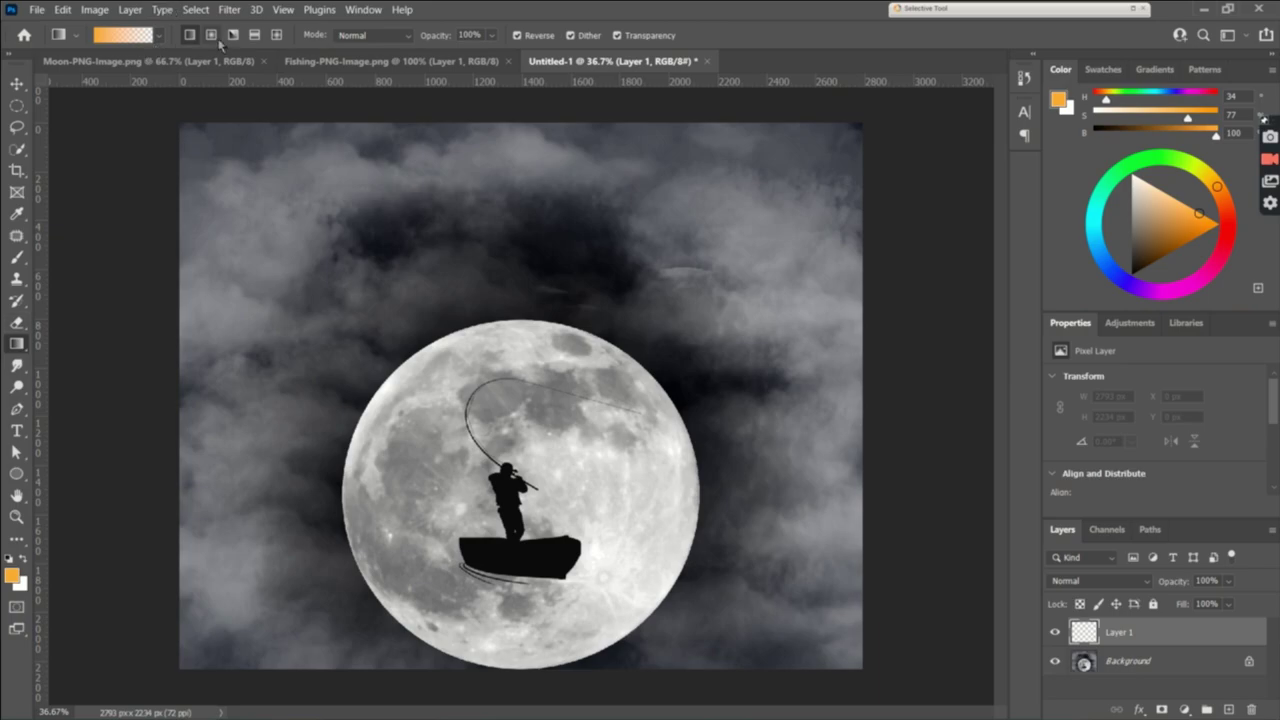
{"action": "left_click_drag", "start_coordinate": [527, 396], "coordinate": [340, 190]}
{"action": "key", "text": "ctrl+z"}
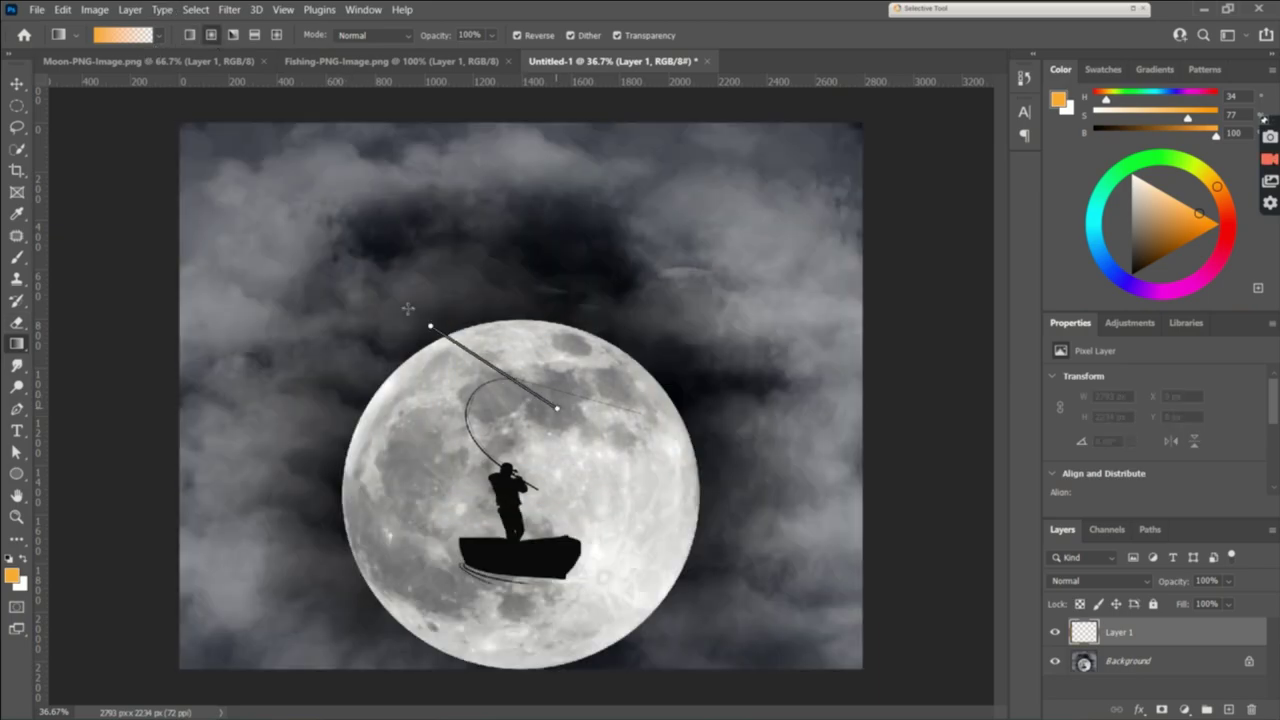
{"action": "left_click_drag", "start_coordinate": [550, 400], "coordinate": [181, 133]}
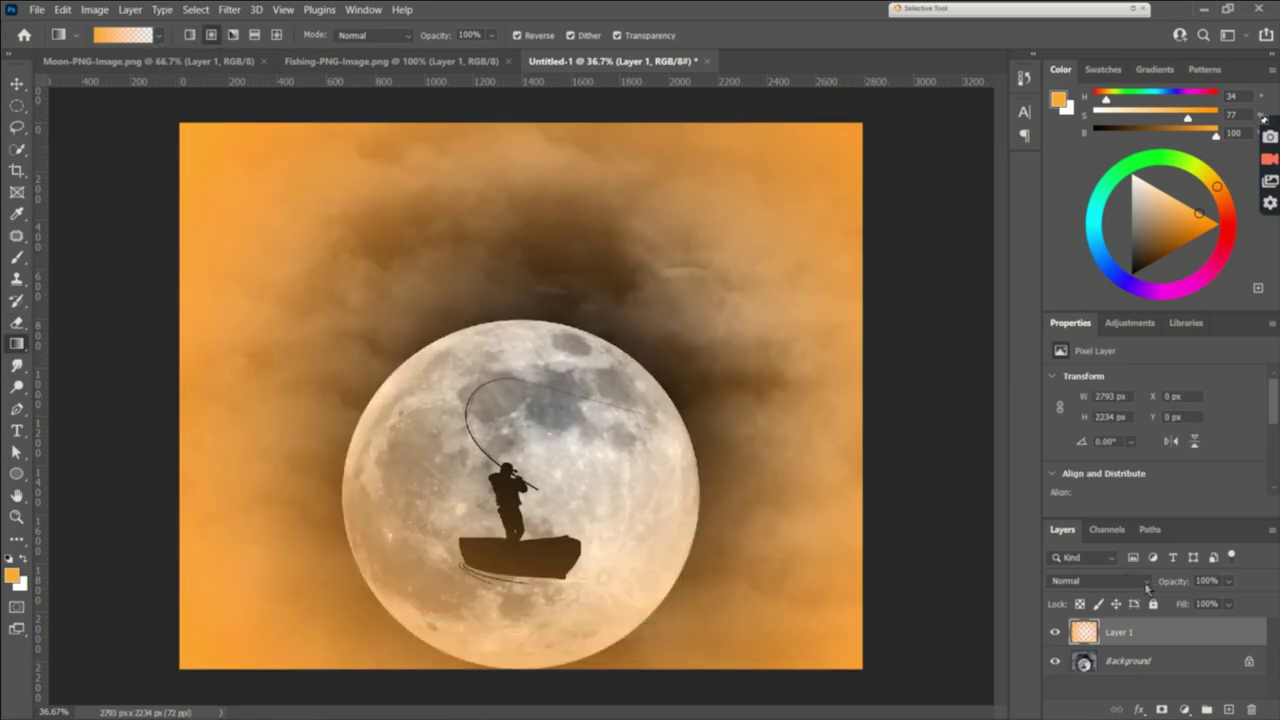
{"action": "left_click_drag", "start_coordinate": [1160, 585], "coordinate": [1124, 585]}
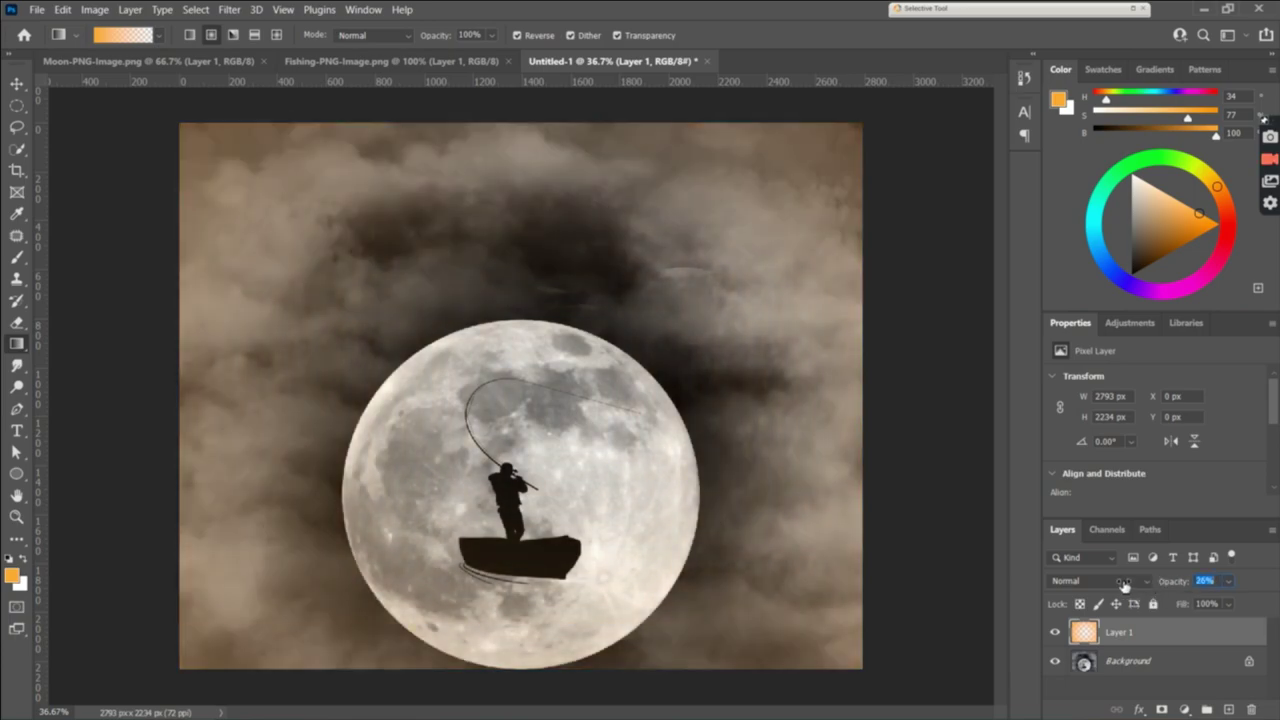
Set the orange layer to Linear Burn after trying Pin Light and Multiply, and add an empty layer above.
{"action": "left_click", "coordinate": [1120, 582]}
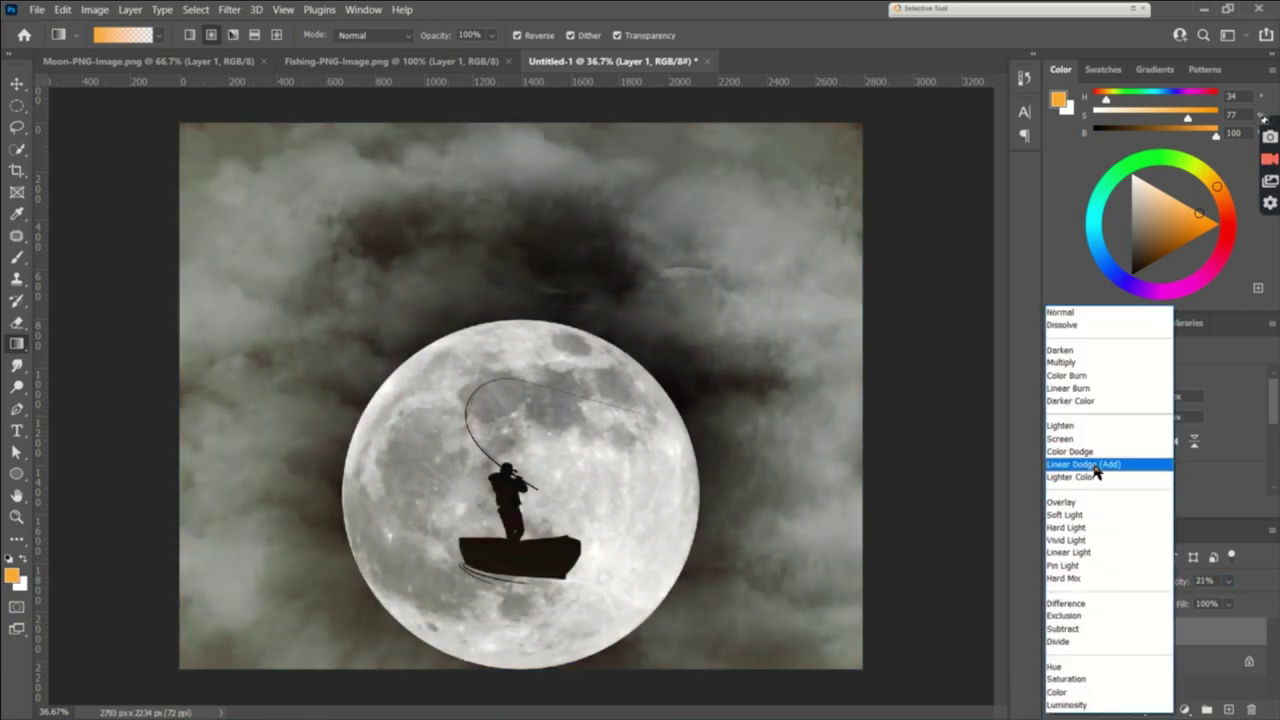
{"action": "left_click", "coordinate": [1081, 563]}
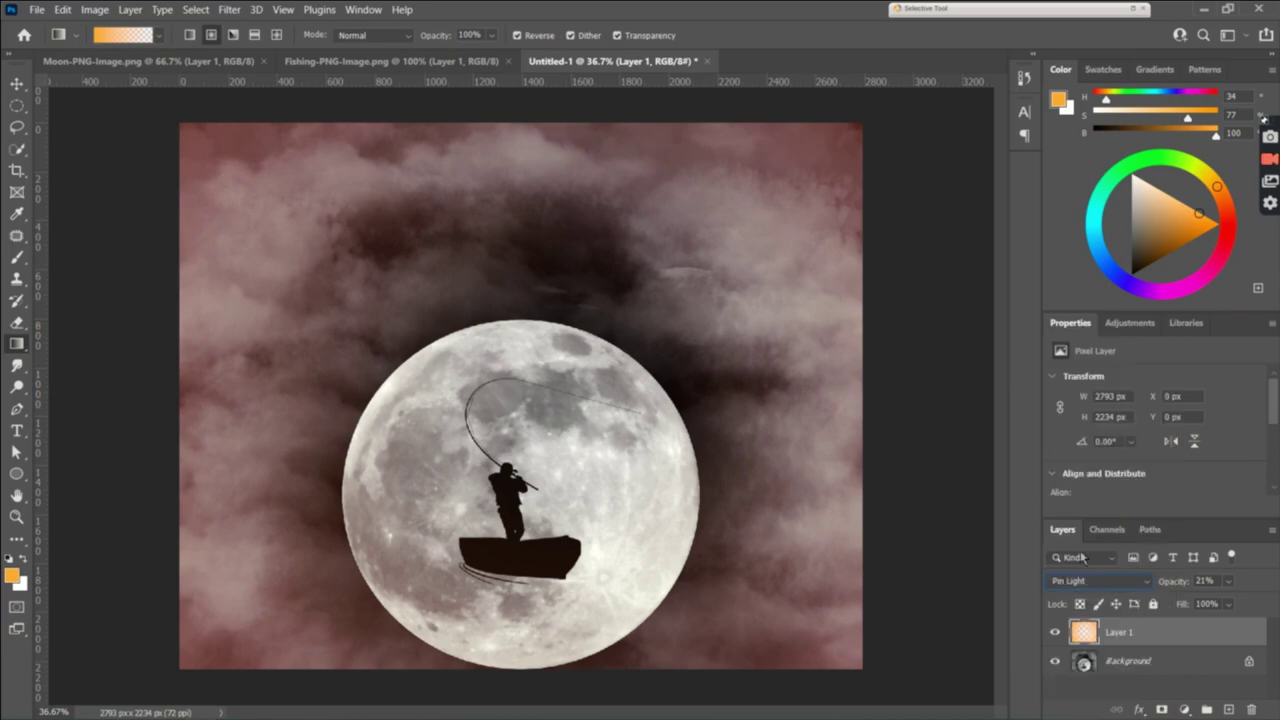
{"action": "left_click", "coordinate": [1100, 581]}
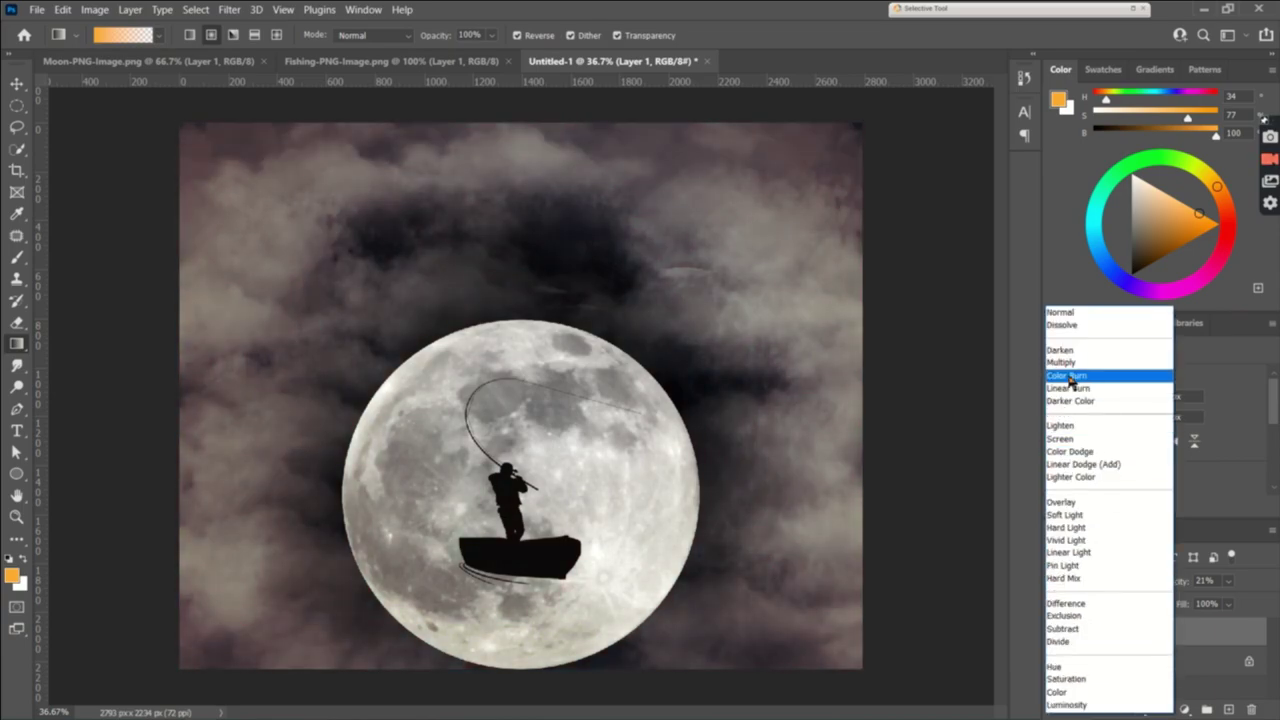
{"action": "left_click", "coordinate": [1066, 371]}
{"action": "left_click", "coordinate": [1118, 575]}
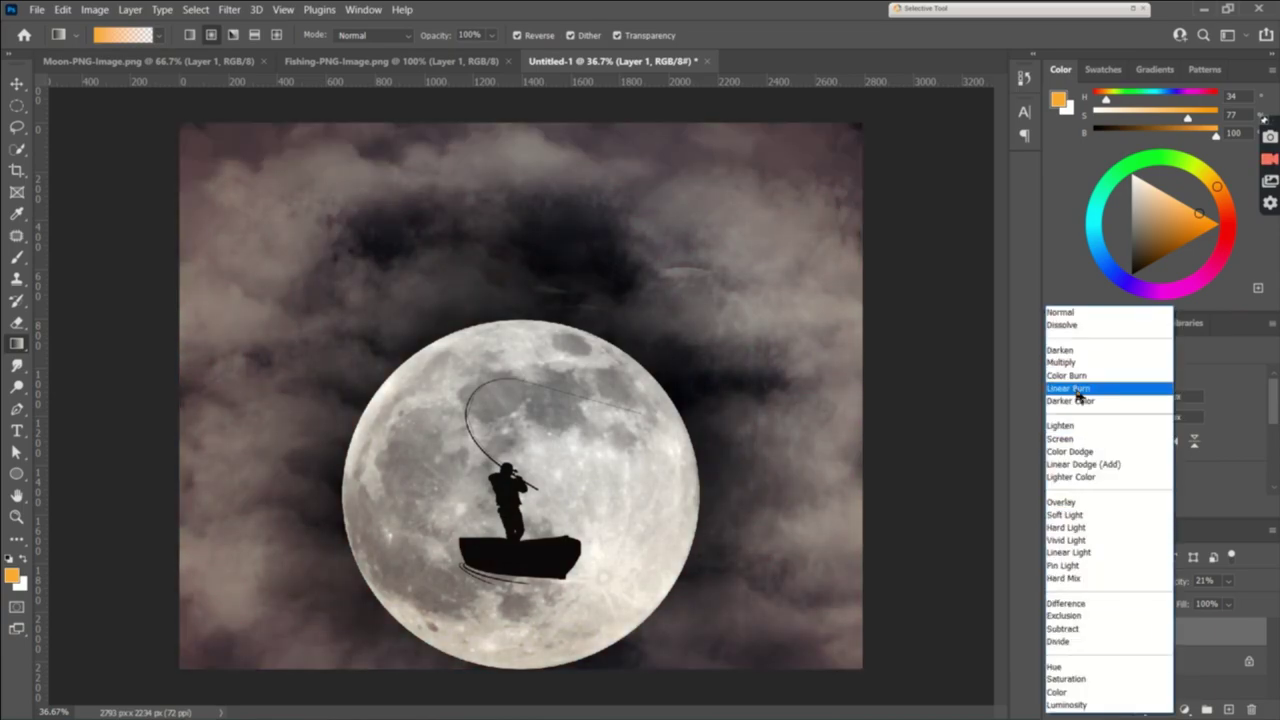
{"action": "left_click", "coordinate": [1068, 388]}
{"action": "left_click", "coordinate": [1229, 709]}
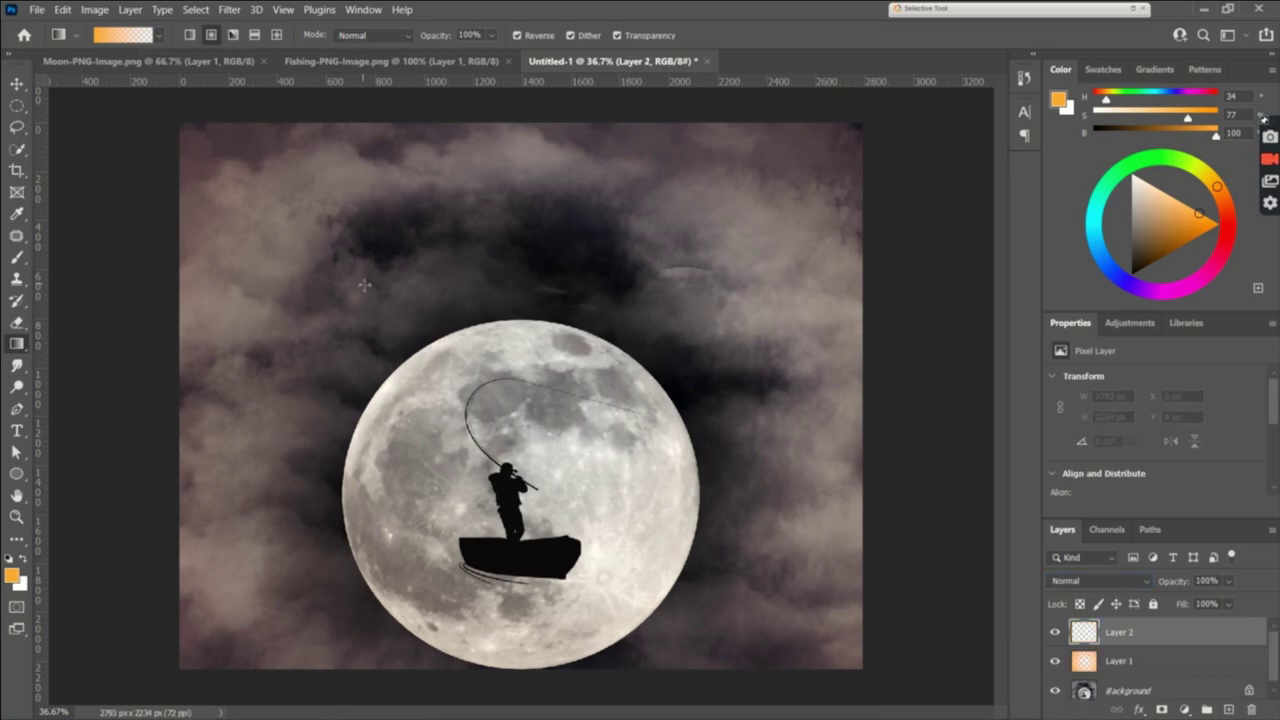
{"action": "right_click", "coordinate": [1150, 655]}
Flatten the image and launch the Camera Raw Filter.
{"action": "left_click", "coordinate": [1030, 532]}
{"action": "left_click", "coordinate": [312, 10]}
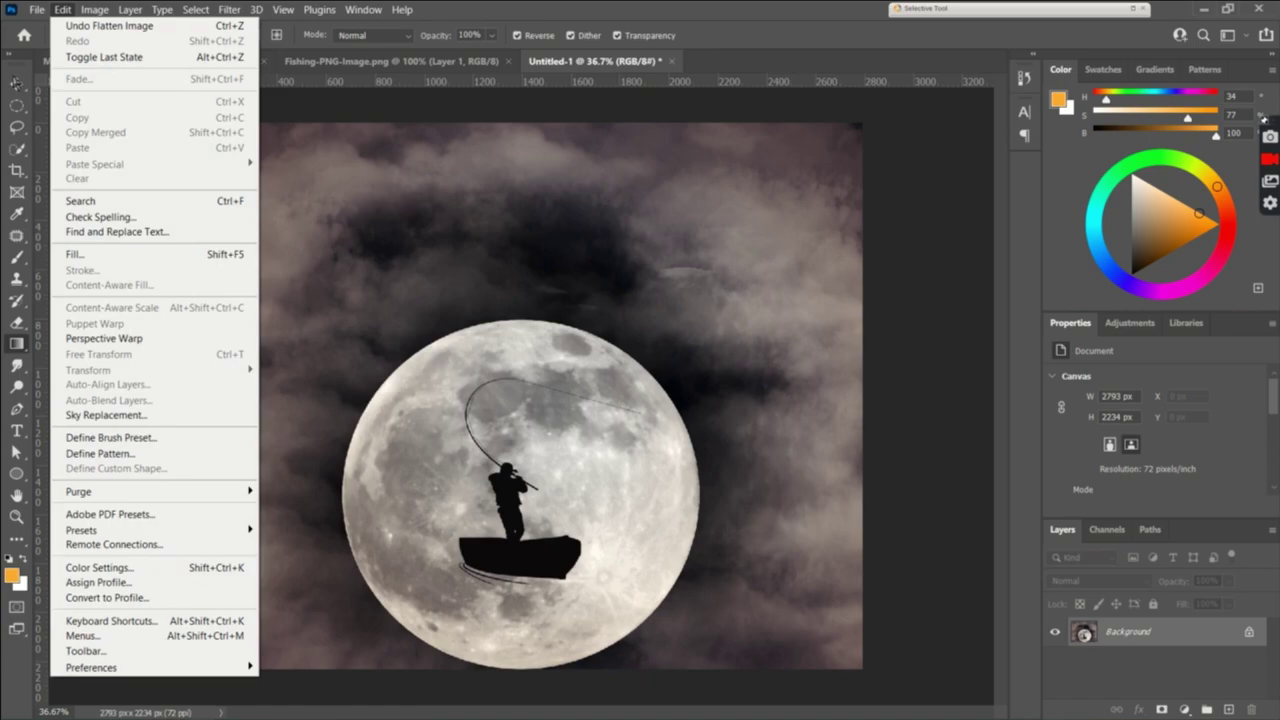
{"action": "left_click", "coordinate": [62, 10]}
{"action": "left_click", "coordinate": [229, 10]}
{"action": "left_click", "coordinate": [263, 132]}
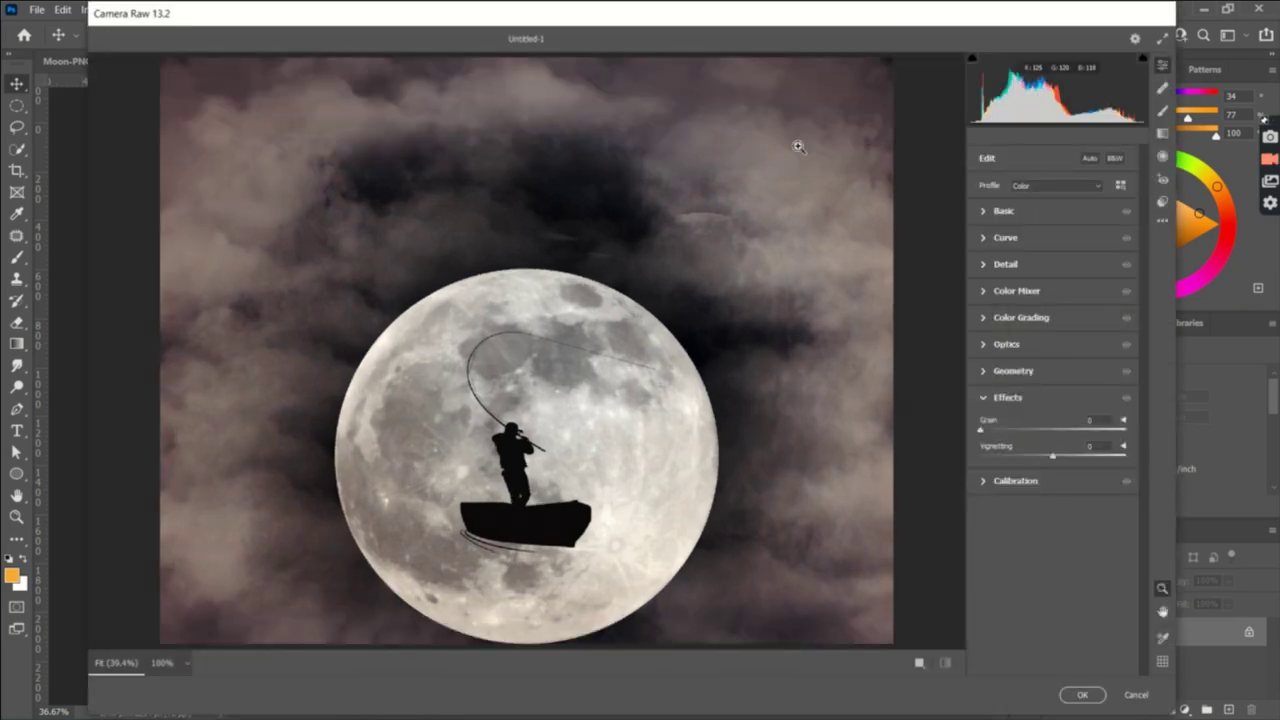
Warm the temperature and raise Clarity to +61 and Vibrance to +39.
{"action": "mouse_move", "coordinate": [1055, 268]}
{"action": "left_mouse_down"}
{"action": "mouse_move", "coordinate": [1046, 290]}
{"action": "mouse_move", "coordinate": [1076, 336]}
{"action": "mouse_move", "coordinate": [993, 358]}
{"action": "mouse_move", "coordinate": [1076, 376]}
{"action": "mouse_move", "coordinate": [1073, 400]}
{"action": "mouse_move", "coordinate": [1042, 418]}
{"action": "left_mouse_up"}
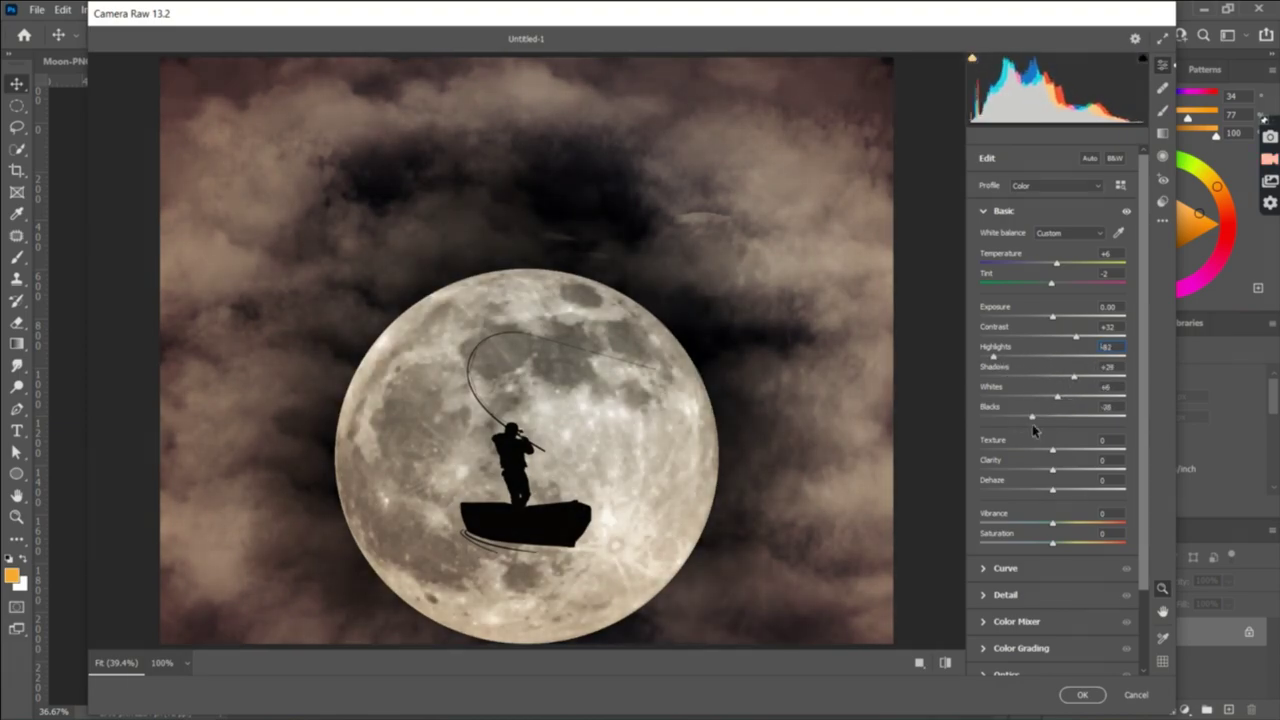
{"action": "mouse_move", "coordinate": [1052, 469]}
{"action": "left_mouse_down"}
{"action": "mouse_move", "coordinate": [1097, 469]}
{"action": "mouse_move", "coordinate": [1051, 490]}
{"action": "left_mouse_up"}
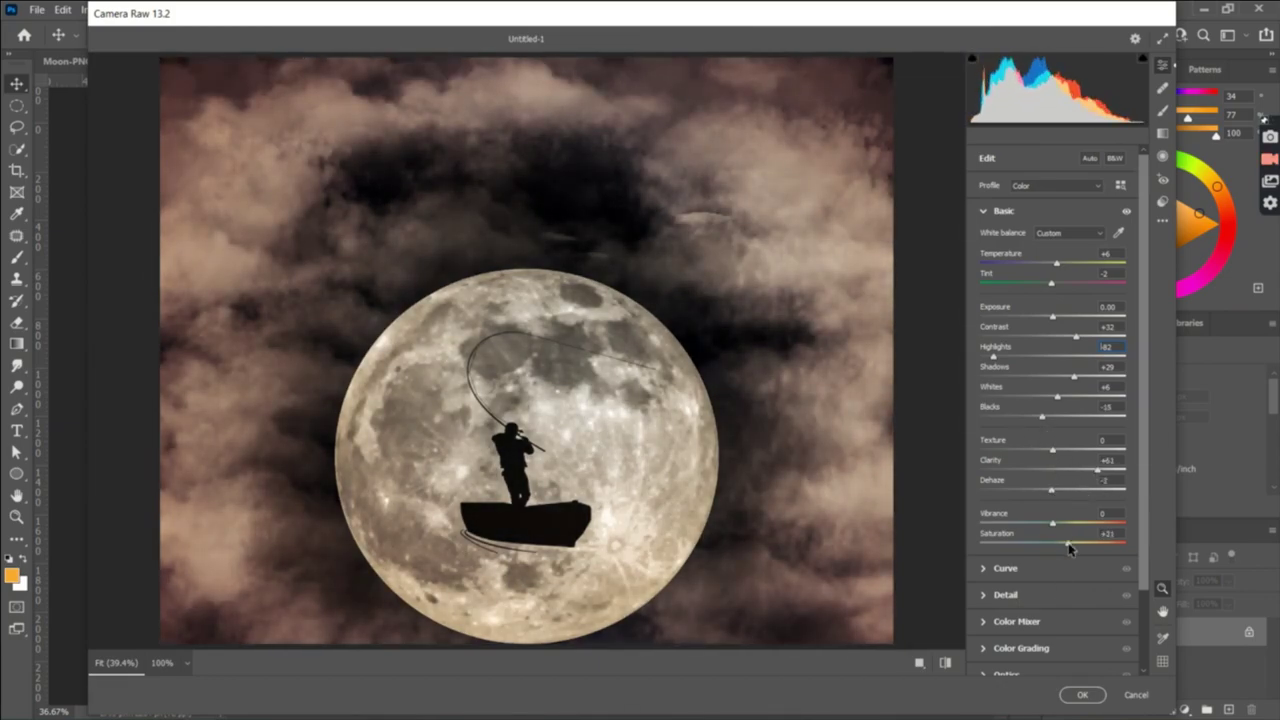
{"action": "mouse_move", "coordinate": [1052, 543]}
{"action": "left_mouse_down"}
{"action": "mouse_move", "coordinate": [1082, 543]}
{"action": "mouse_move", "coordinate": [1082, 525]}
{"action": "mouse_move", "coordinate": [1060, 544]}
{"action": "left_mouse_up"}
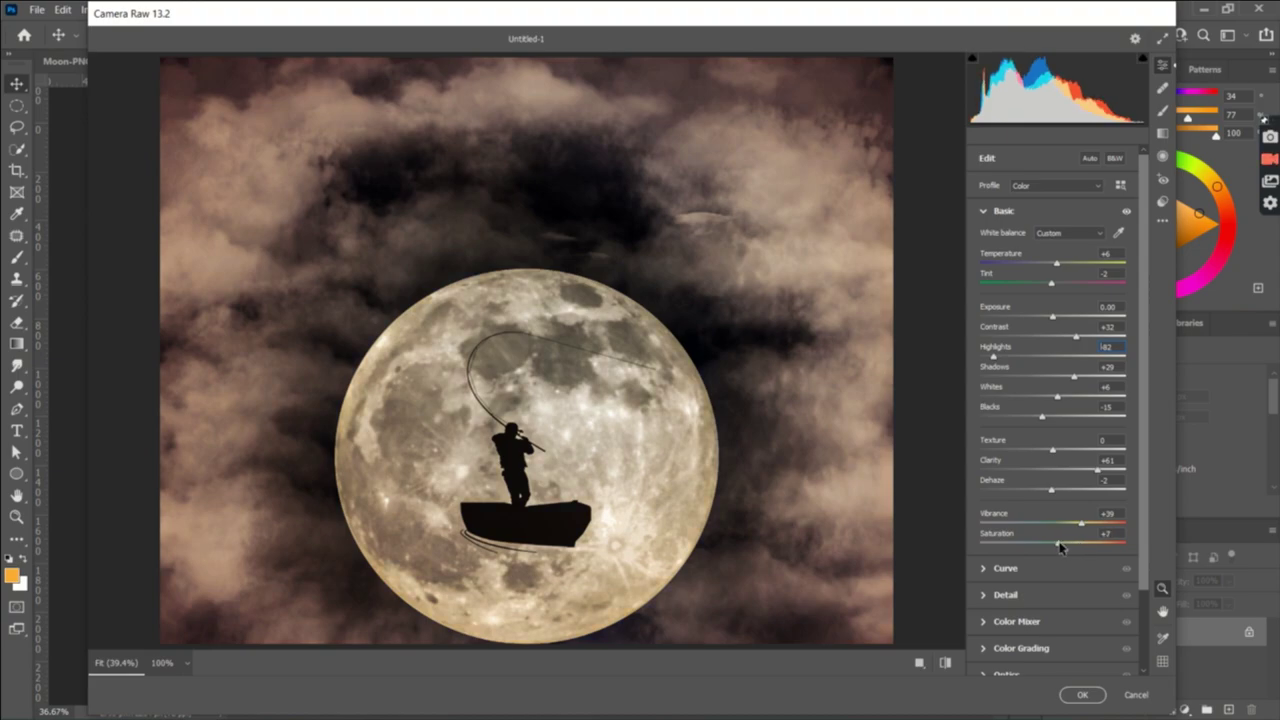
In Camera Raw's Color Mixer, shift the blue range's hue and saturation, then select the green range.
{"action": "left_click", "coordinate": [1012, 570]}
{"action": "left_click", "coordinate": [984, 502]}
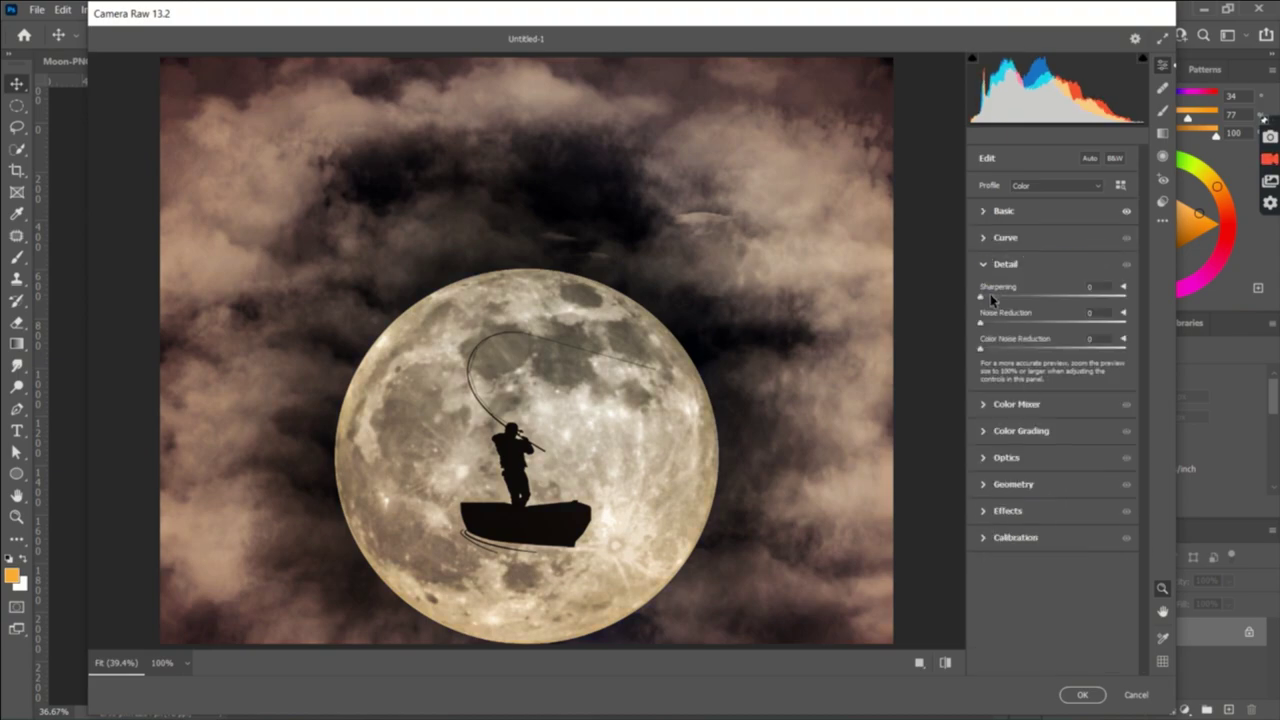
{"action": "left_click", "coordinate": [986, 403]}
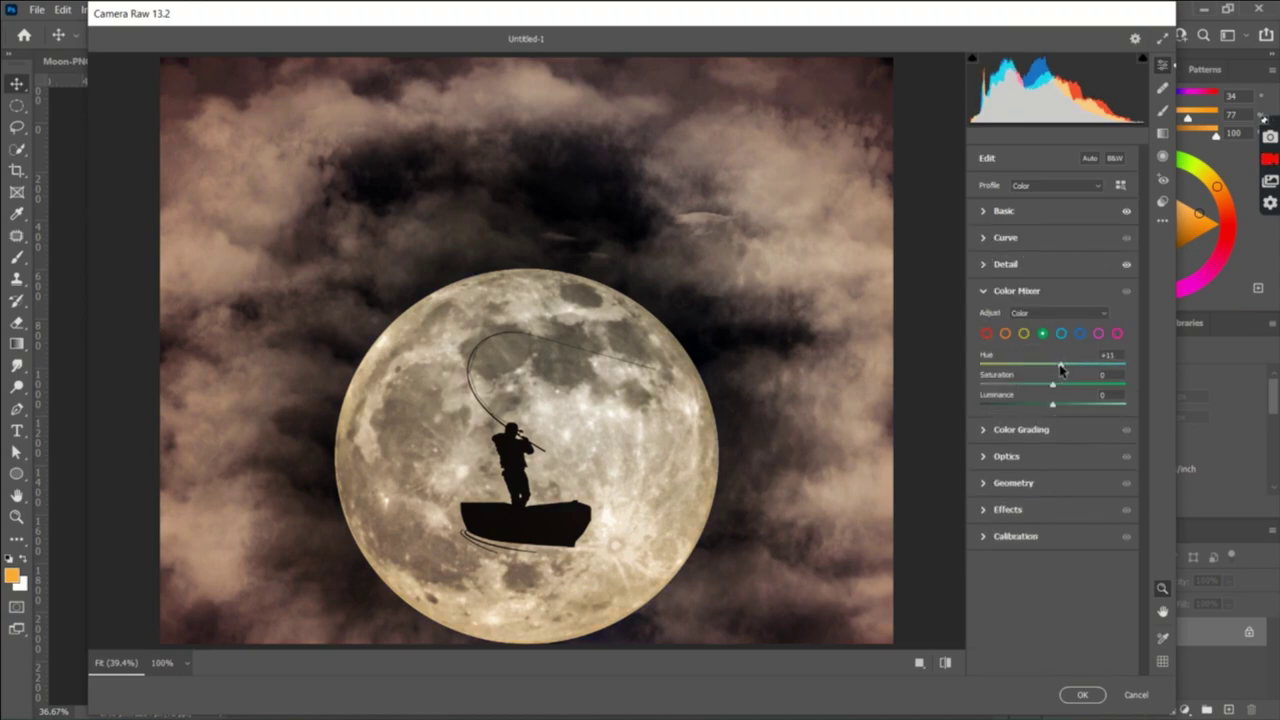
{"action": "left_click", "coordinate": [1080, 333]}
{"action": "left_click_drag", "start_coordinate": [1052, 364], "coordinate": [1123, 368]}
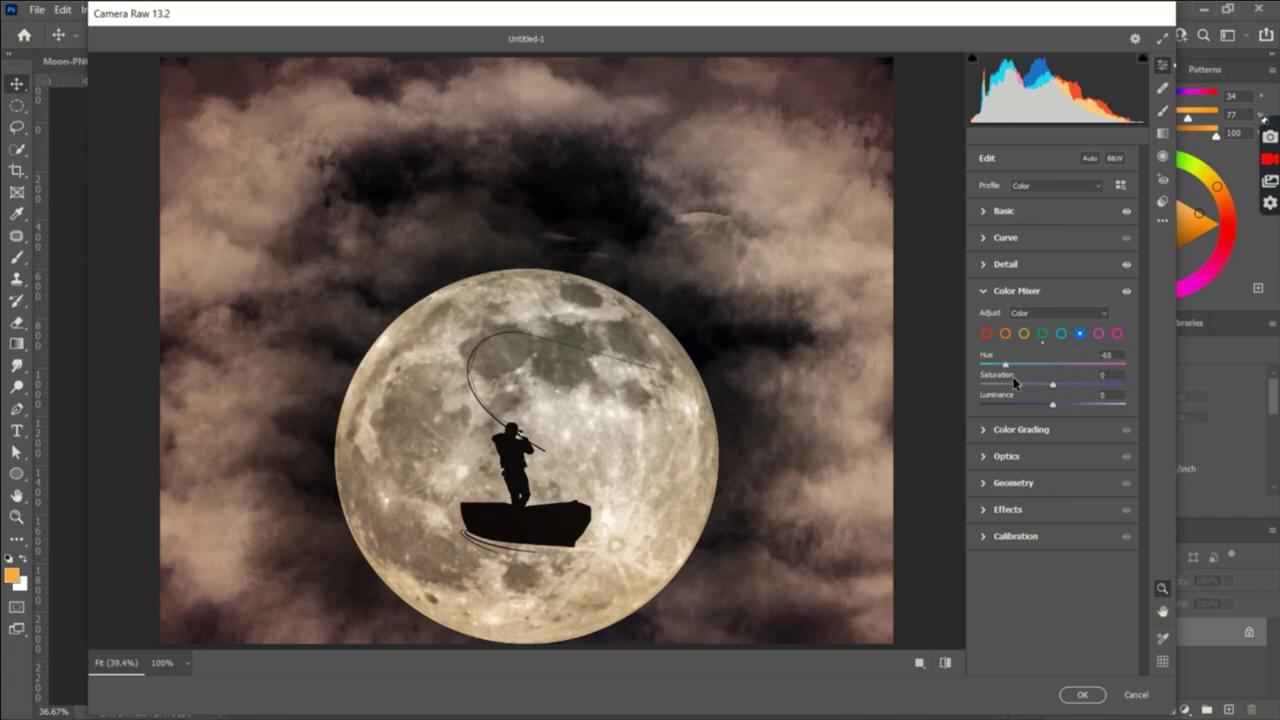
{"action": "left_click_drag", "start_coordinate": [1014, 381], "coordinate": [1062, 366]}
{"action": "left_click_drag", "start_coordinate": [1052, 384], "coordinate": [1067, 393]}
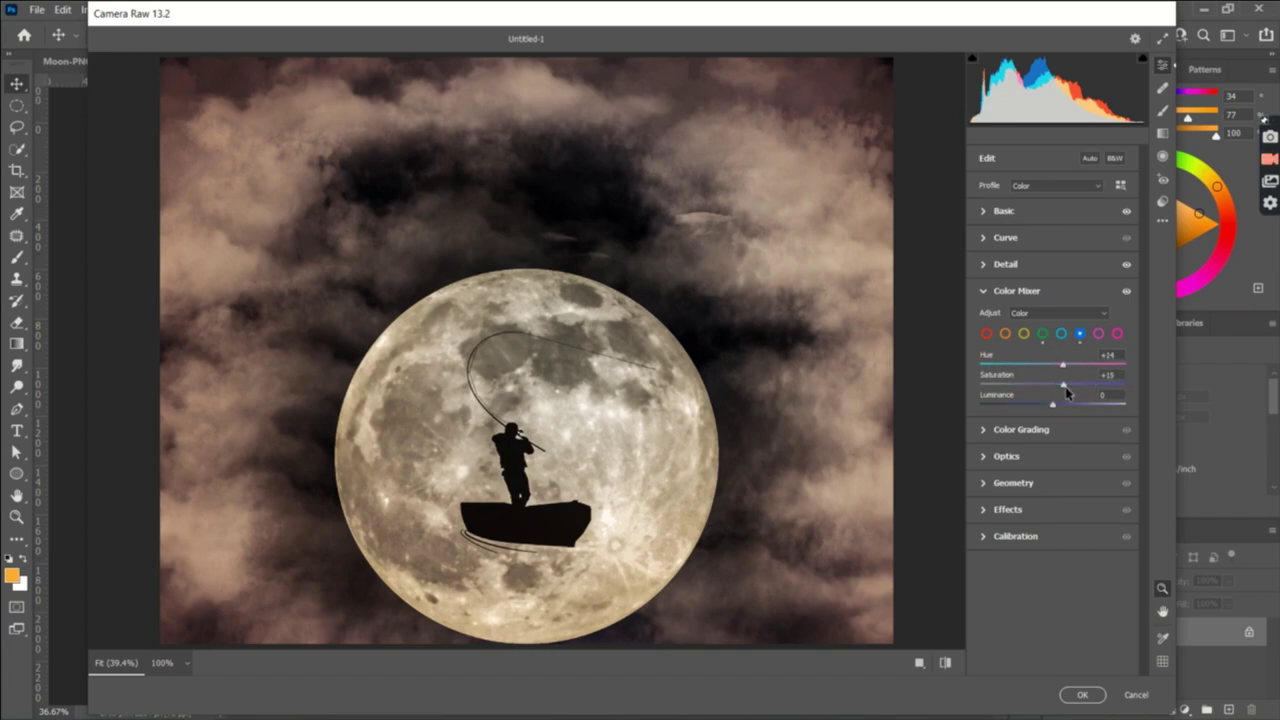
{"action": "left_click", "coordinate": [1042, 333]}
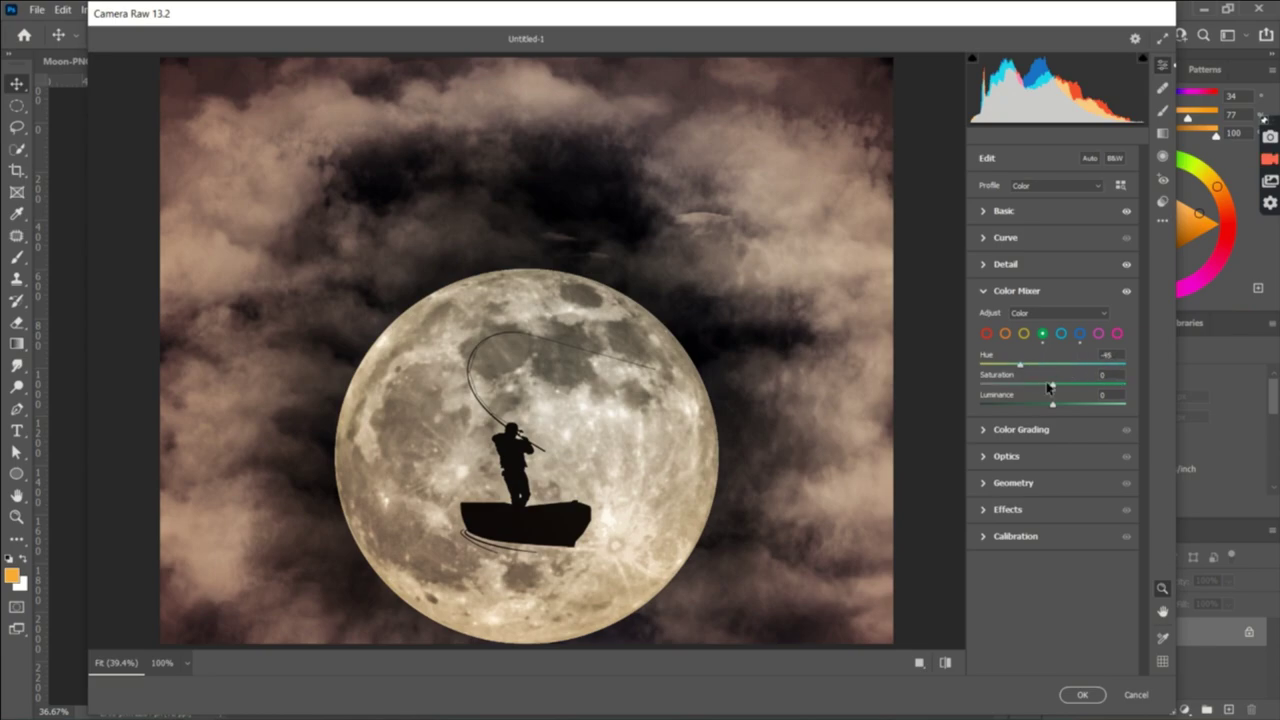
{"action": "left_click", "coordinate": [998, 428]}
Grade midtones and highlights warm with balance +7, apply Camera Raw, and duplicate the image as Layer 1.
{"action": "mouse_move", "coordinate": [1068, 397]}
{"action": "left_mouse_down"}
{"action": "mouse_move", "coordinate": [1046, 402]}
{"action": "mouse_move", "coordinate": [1048, 416]}
{"action": "mouse_move", "coordinate": [1056, 409]}
{"action": "left_mouse_up"}
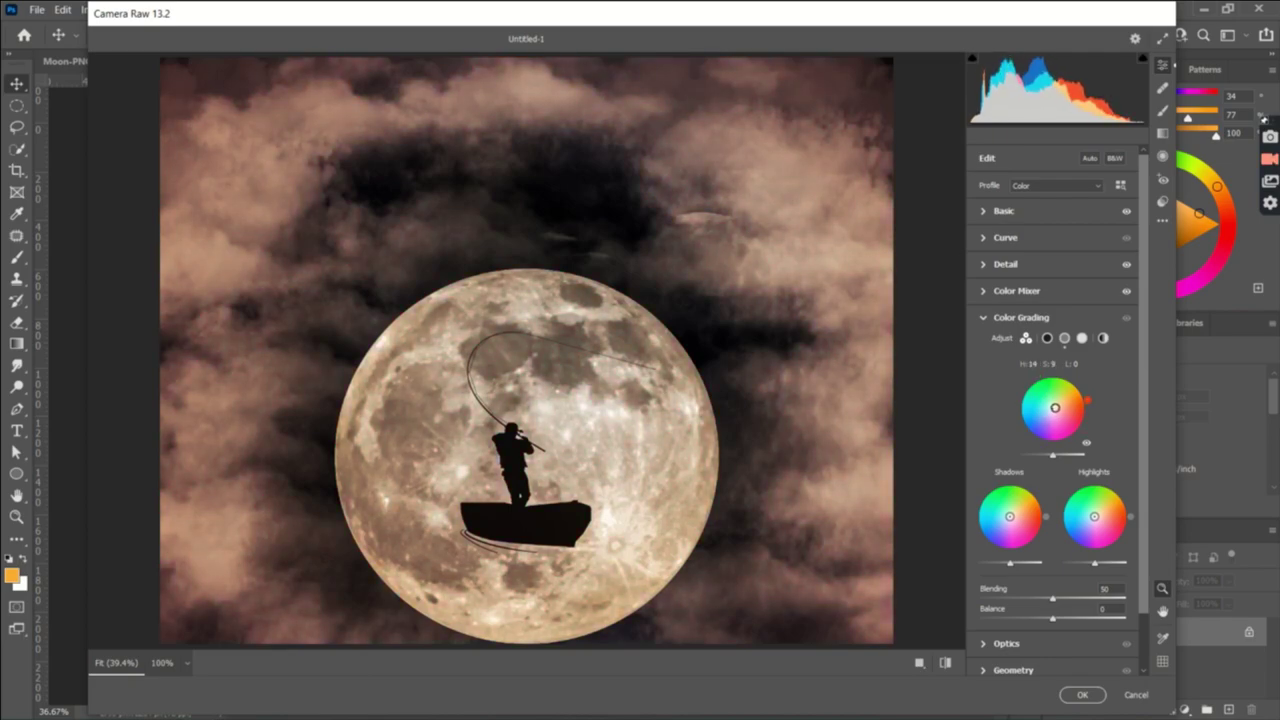
{"action": "mouse_move", "coordinate": [1010, 516]}
{"action": "left_mouse_down"}
{"action": "mouse_move", "coordinate": [996, 546]}
{"action": "mouse_move", "coordinate": [981, 537]}
{"action": "left_mouse_up"}
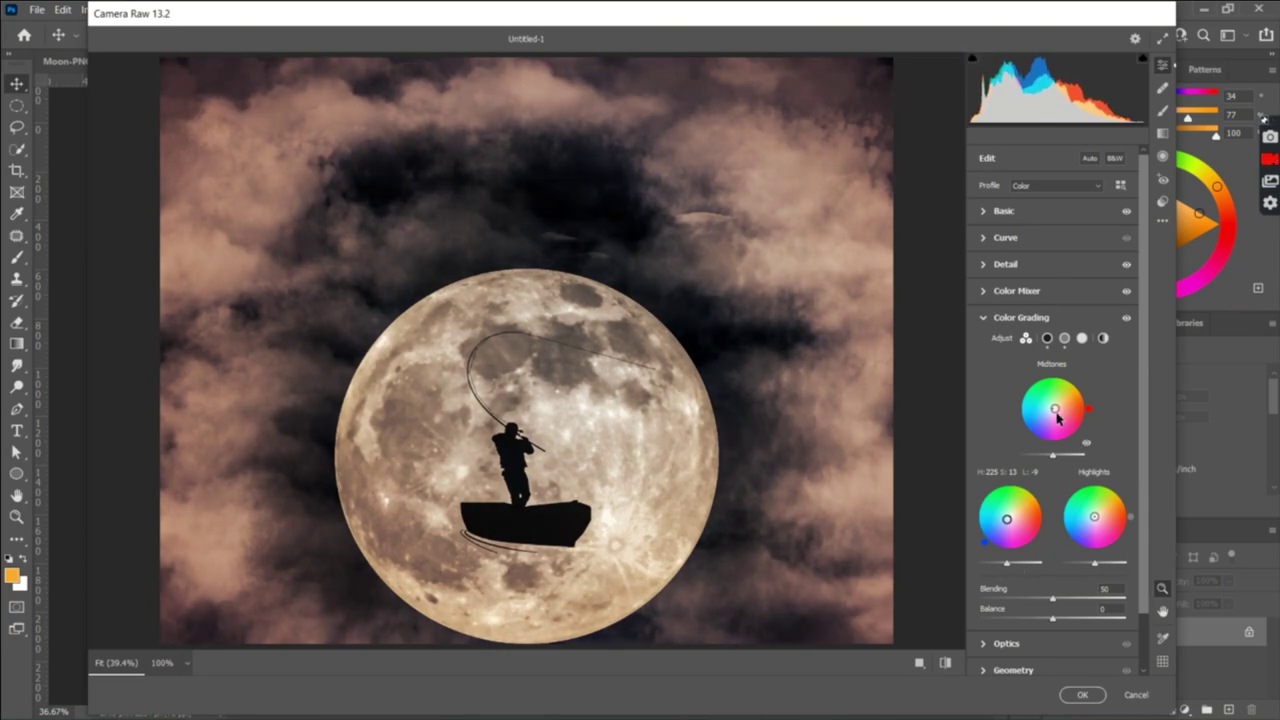
{"action": "left_click_drag", "start_coordinate": [1055, 410], "coordinate": [1082, 388]}
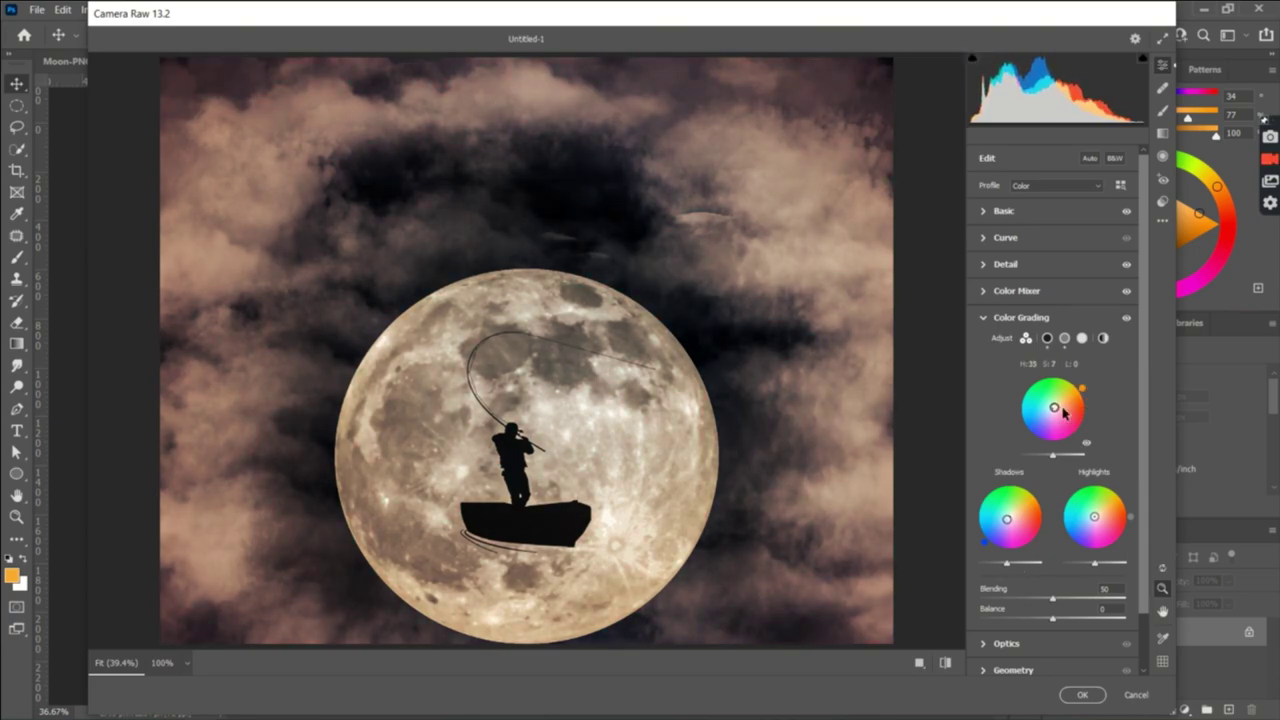
{"action": "left_click_drag", "start_coordinate": [1052, 455], "coordinate": [1055, 465]}
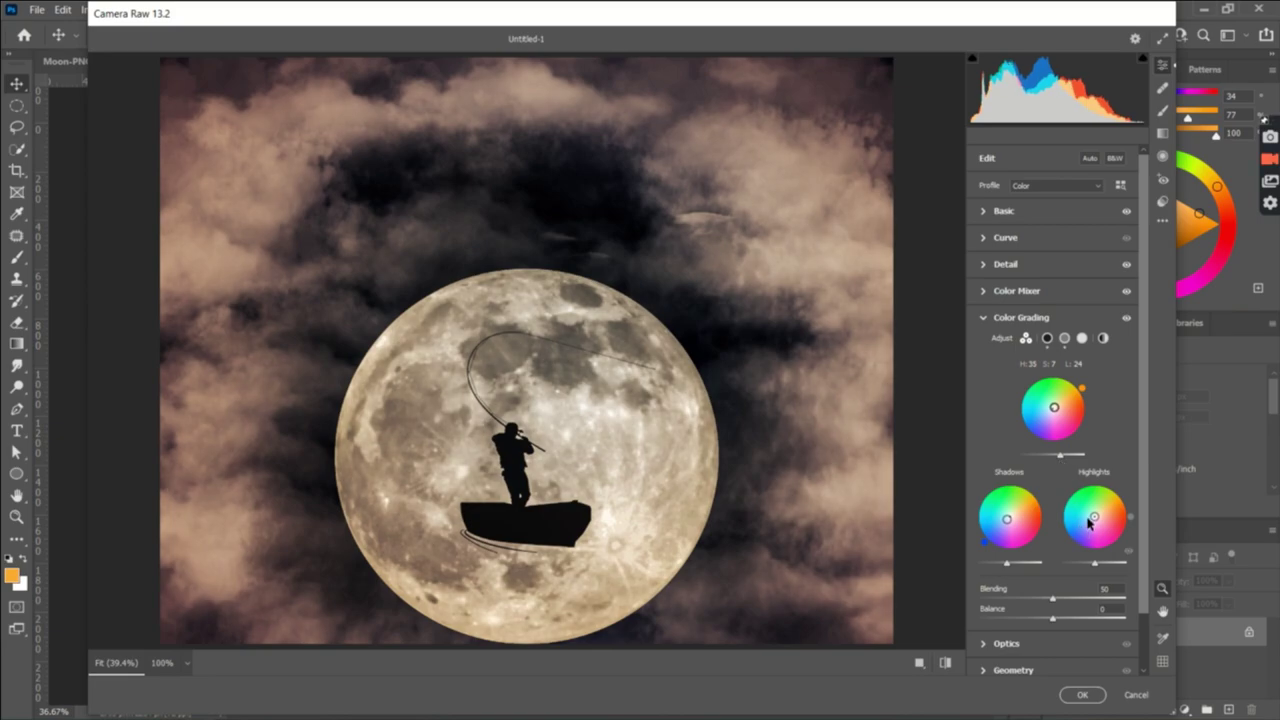
{"action": "mouse_move", "coordinate": [1093, 517]}
{"action": "left_mouse_down"}
{"action": "mouse_move", "coordinate": [1121, 519]}
{"action": "mouse_move", "coordinate": [1097, 519]}
{"action": "left_mouse_up"}
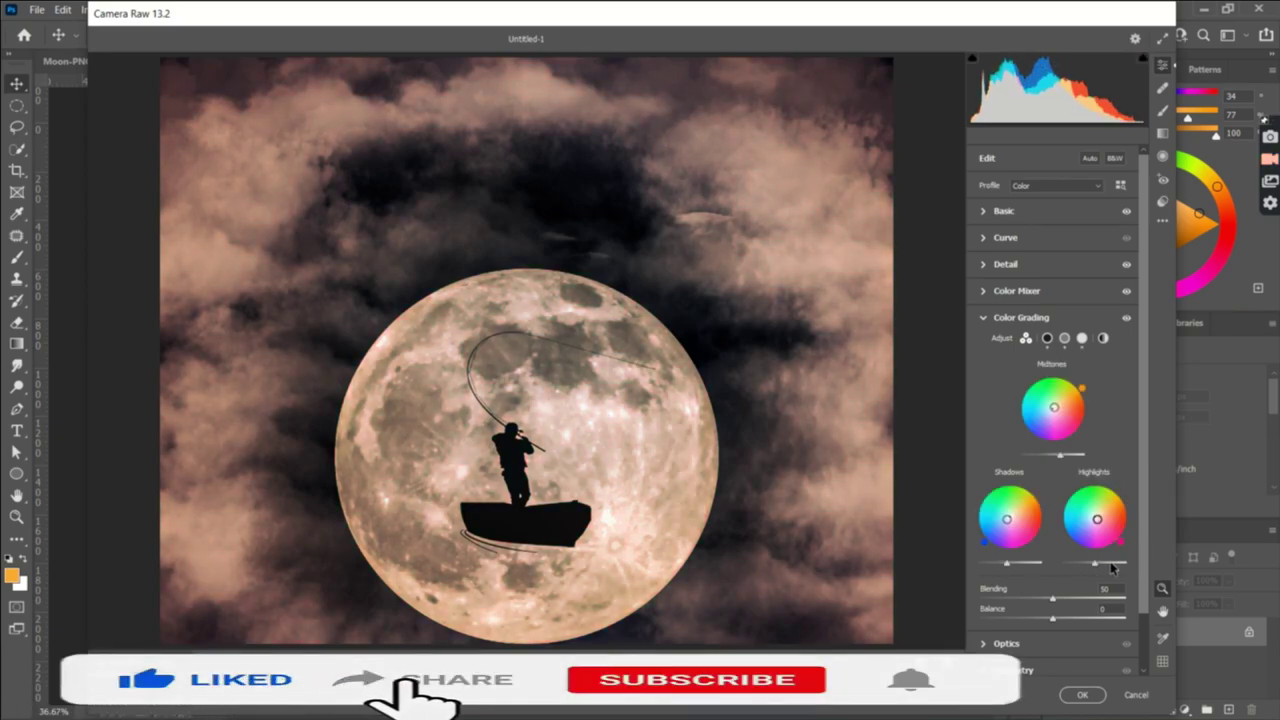
{"action": "mouse_move", "coordinate": [1111, 567]}
{"action": "left_mouse_down"}
{"action": "mouse_move", "coordinate": [1152, 570]}
{"action": "mouse_move", "coordinate": [1107, 565]}
{"action": "left_mouse_up"}
{"action": "mouse_move", "coordinate": [1053, 619]}
{"action": "left_mouse_down"}
{"action": "mouse_move", "coordinate": [1040, 596]}
{"action": "mouse_move", "coordinate": [1098, 602]}
{"action": "mouse_move", "coordinate": [1075, 605]}
{"action": "left_mouse_up"}
{"action": "left_click", "coordinate": [1086, 695]}
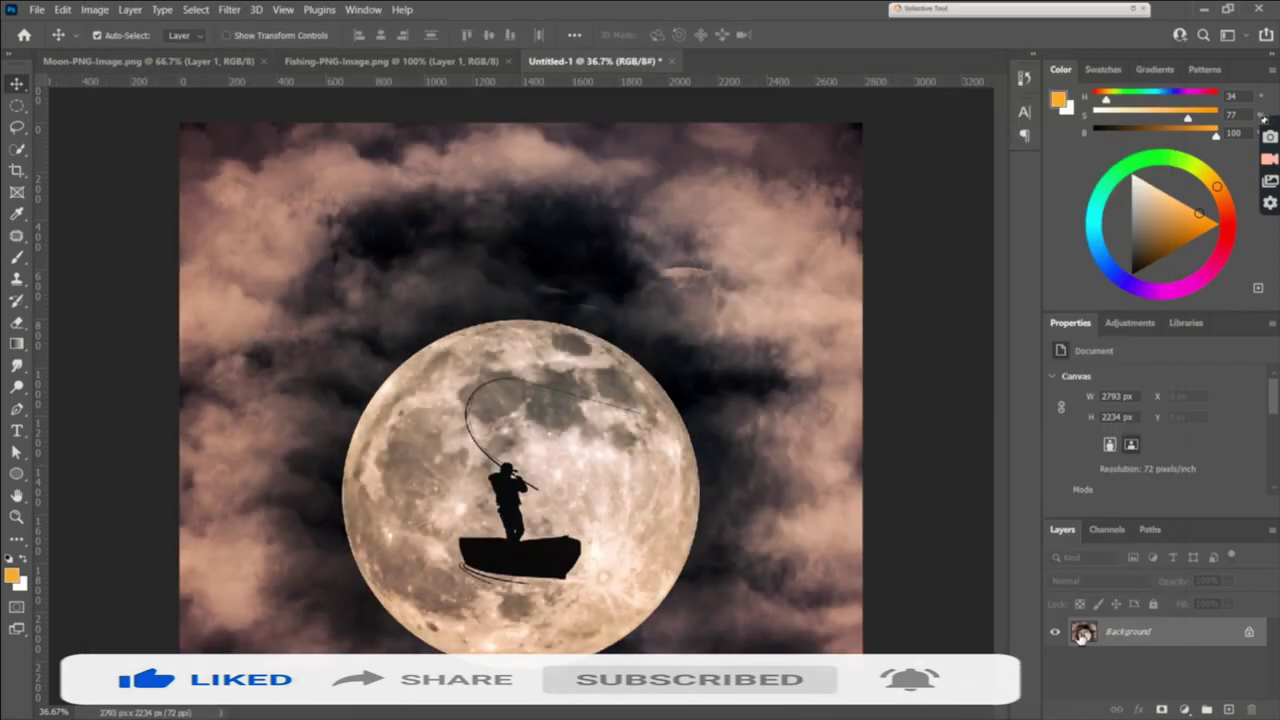
{"action": "key", "text": "ctrl+j"}
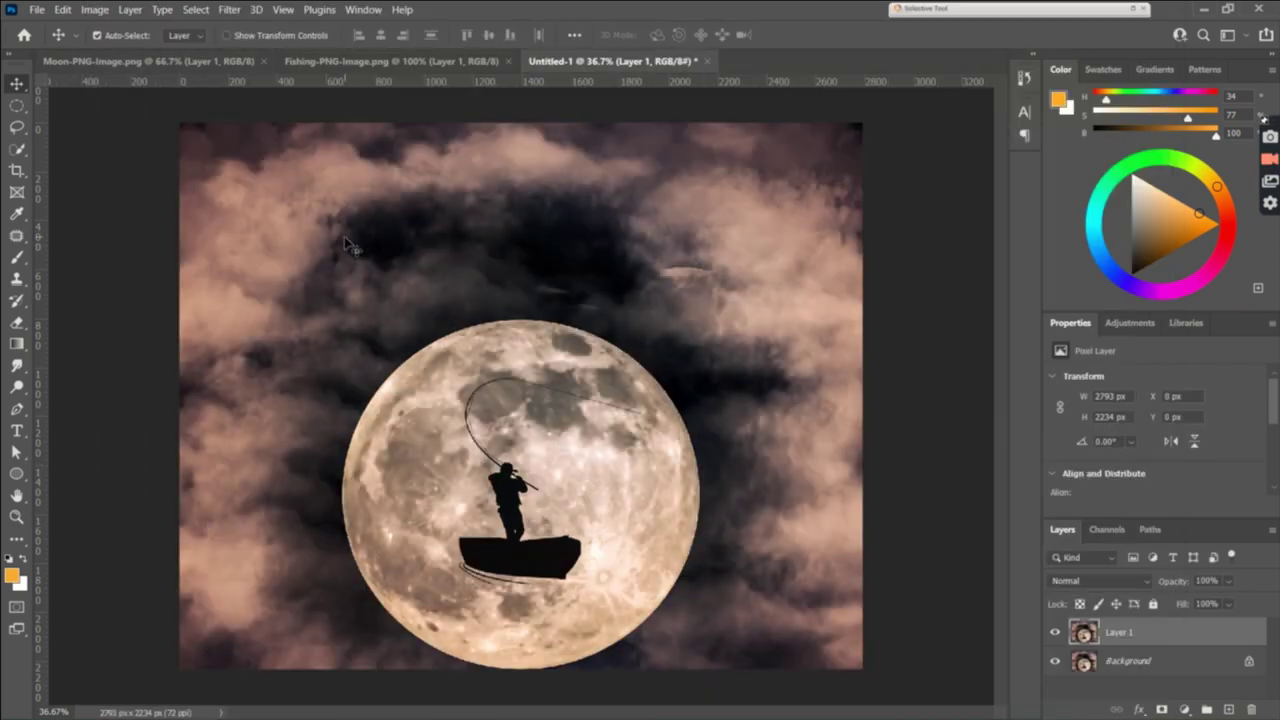
Flip the copied scene layer vertically.
{"action": "key", "text": "ctrl+t"}
{"action": "right_click", "coordinate": [345, 243]}
{"action": "left_click", "coordinate": [400, 535]}
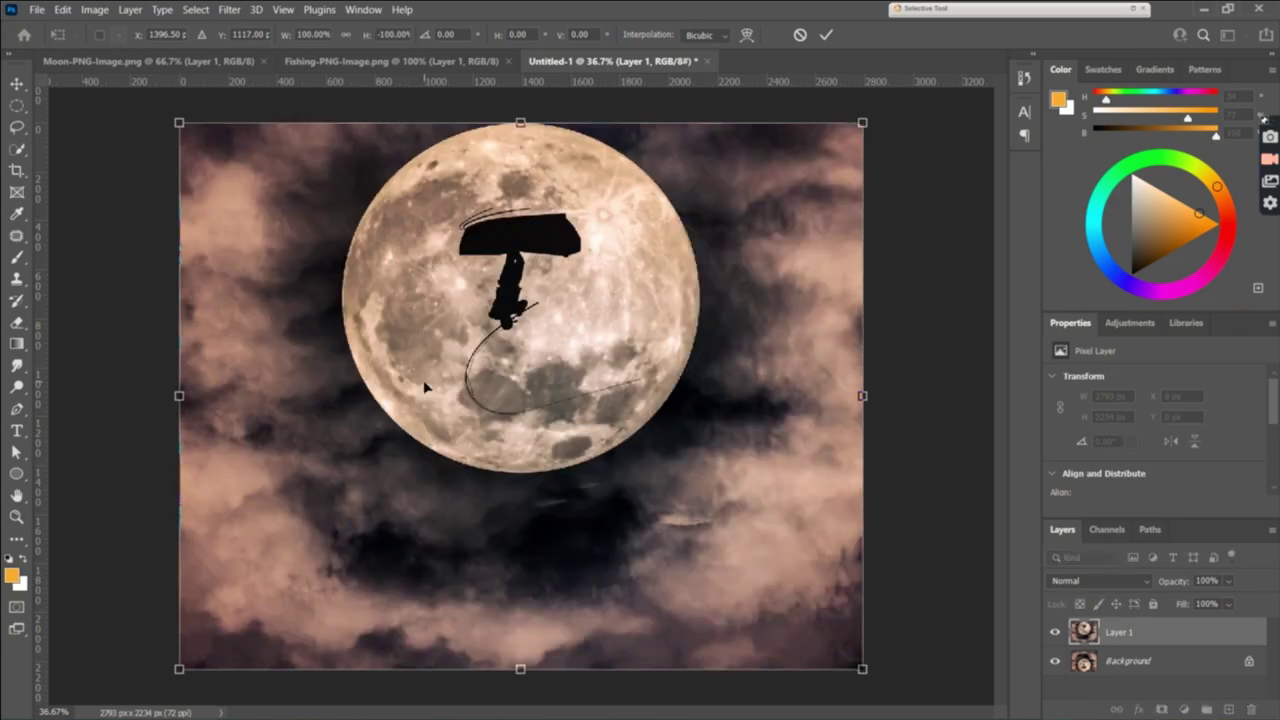
{"action": "left_click", "coordinate": [826, 35]}
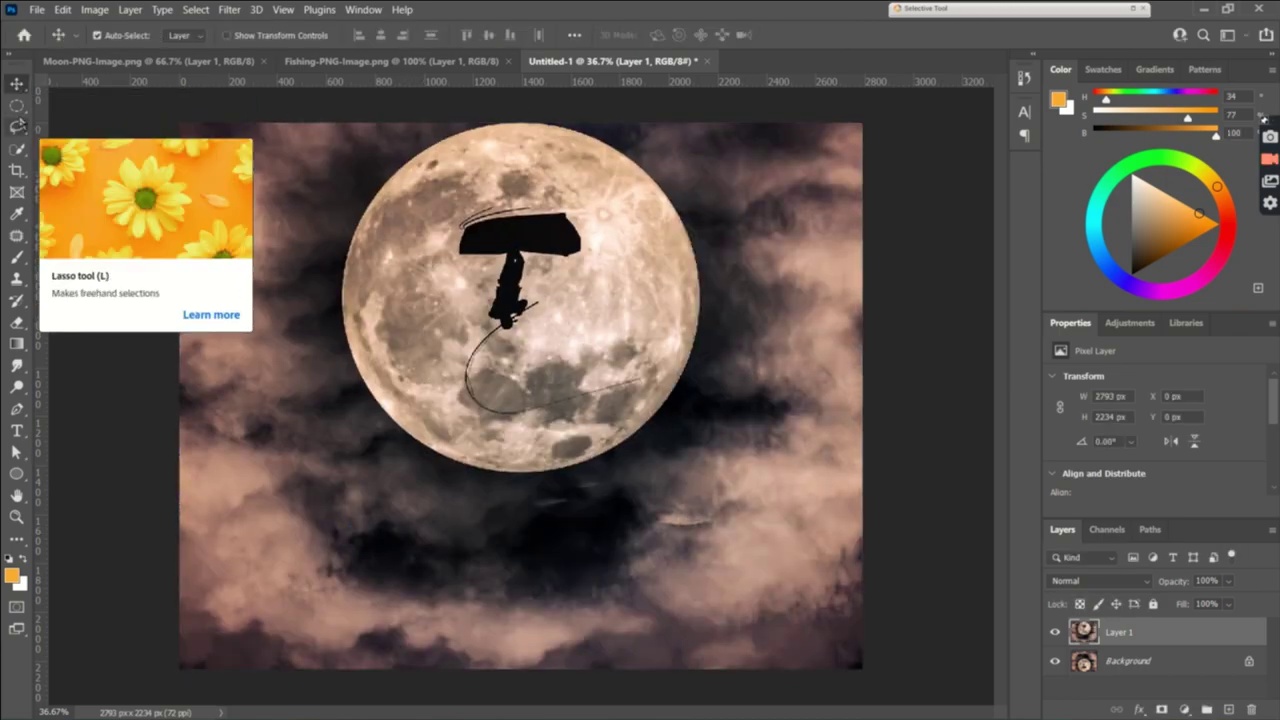
Extend the canvas far below the image with the Crop tool.
{"action": "left_click", "coordinate": [17, 170]}
{"action": "scroll", "coordinate": [556, 672], "scroll_direction": "down", "scroll_amount": 3}
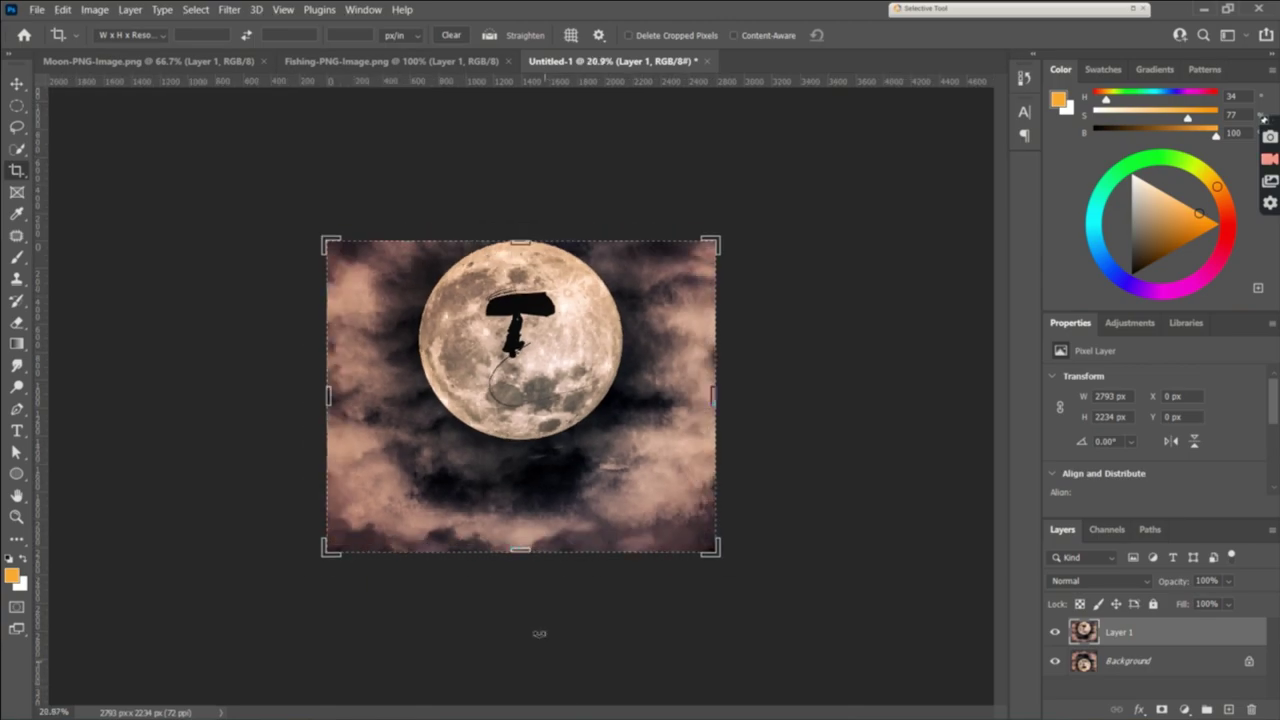
{"action": "left_click_drag", "start_coordinate": [520, 549], "coordinate": [538, 700]}
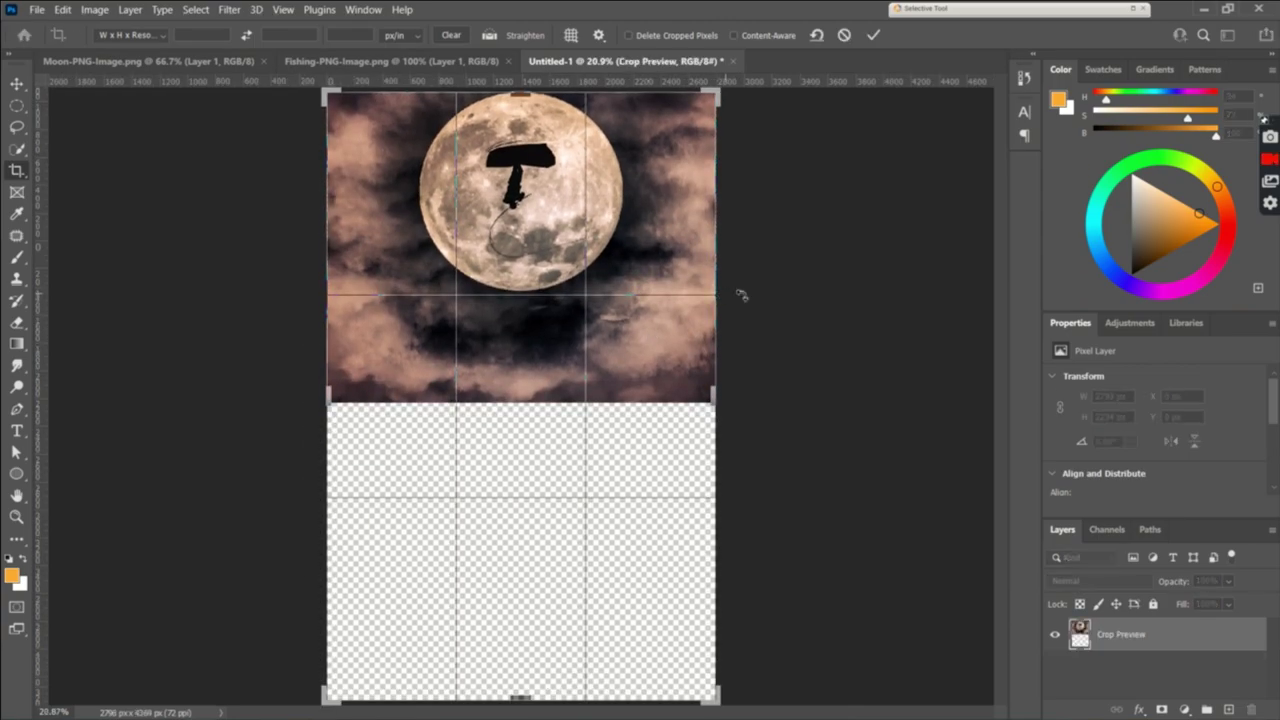
{"action": "key", "text": "Return"}
Move the flipped copy into the lower half and place its layer beneath the original.
{"action": "key", "text": "ctrl+t"}
{"action": "left_click_drag", "start_coordinate": [454, 313], "coordinate": [478, 591]}
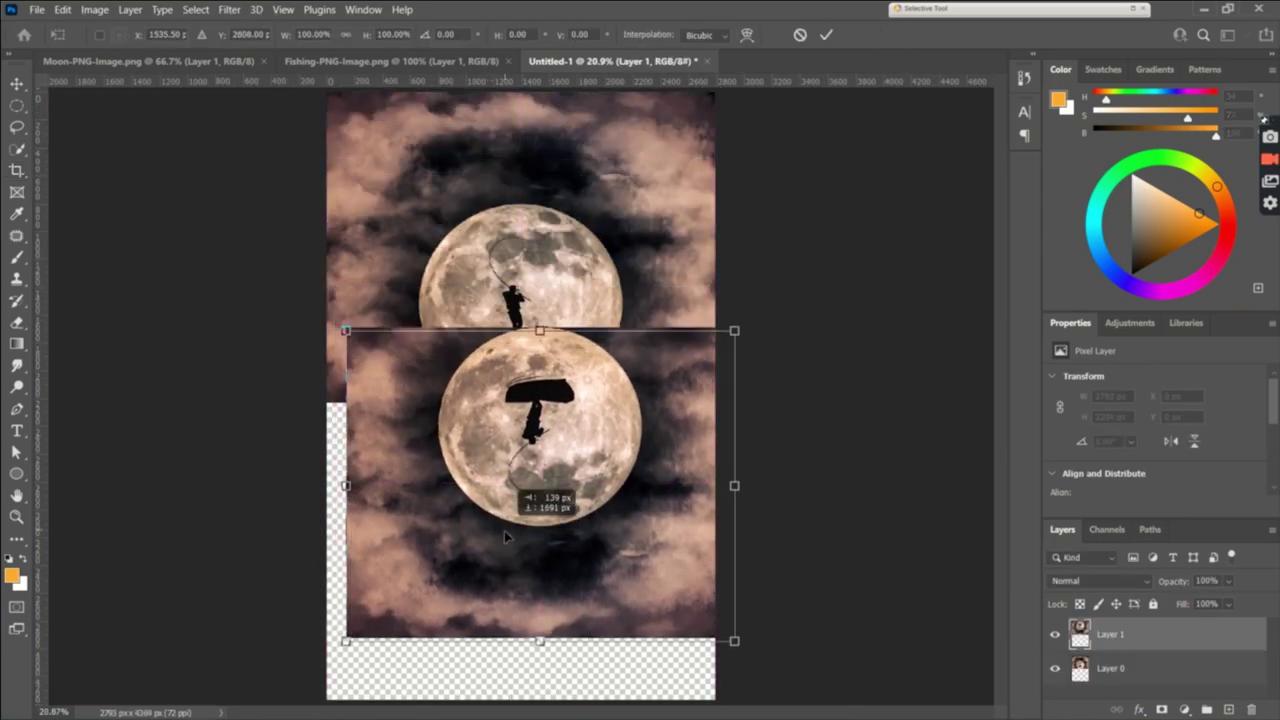
{"action": "key", "text": "Return"}
{"action": "left_click_drag", "start_coordinate": [1200, 636], "coordinate": [1205, 675]}
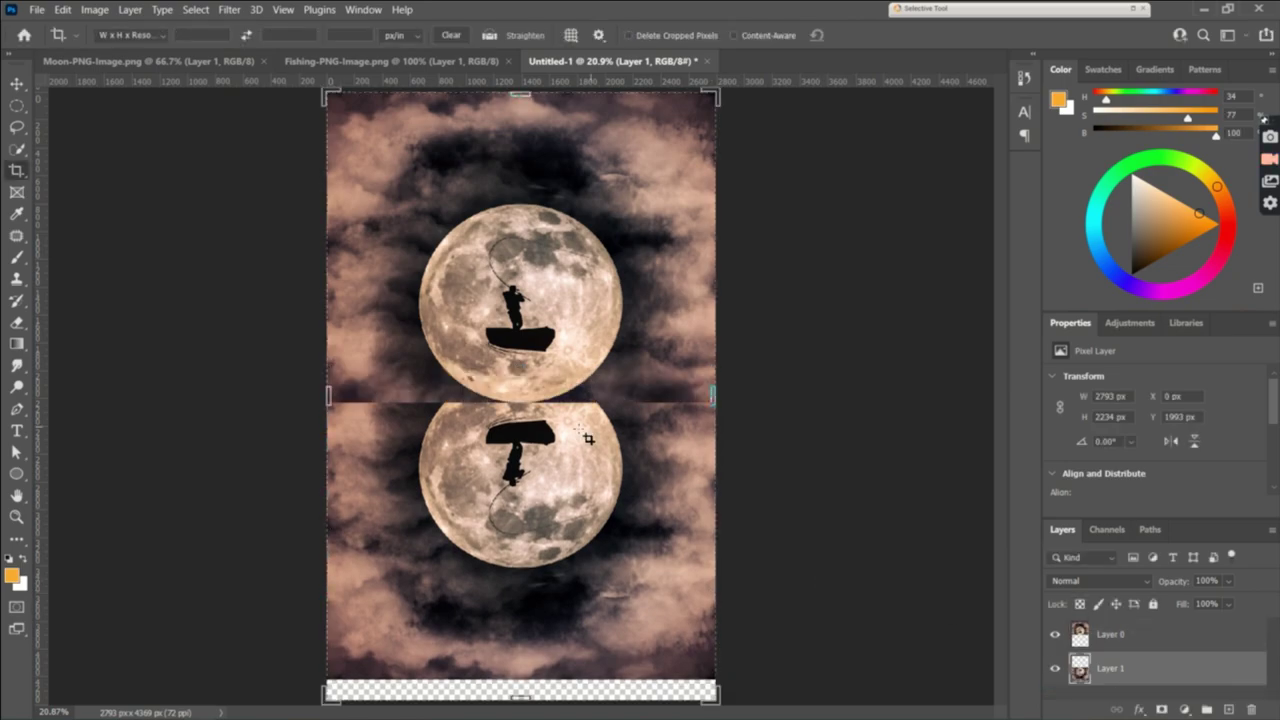
{"action": "left_click_drag", "start_coordinate": [531, 451], "coordinate": [531, 463]}
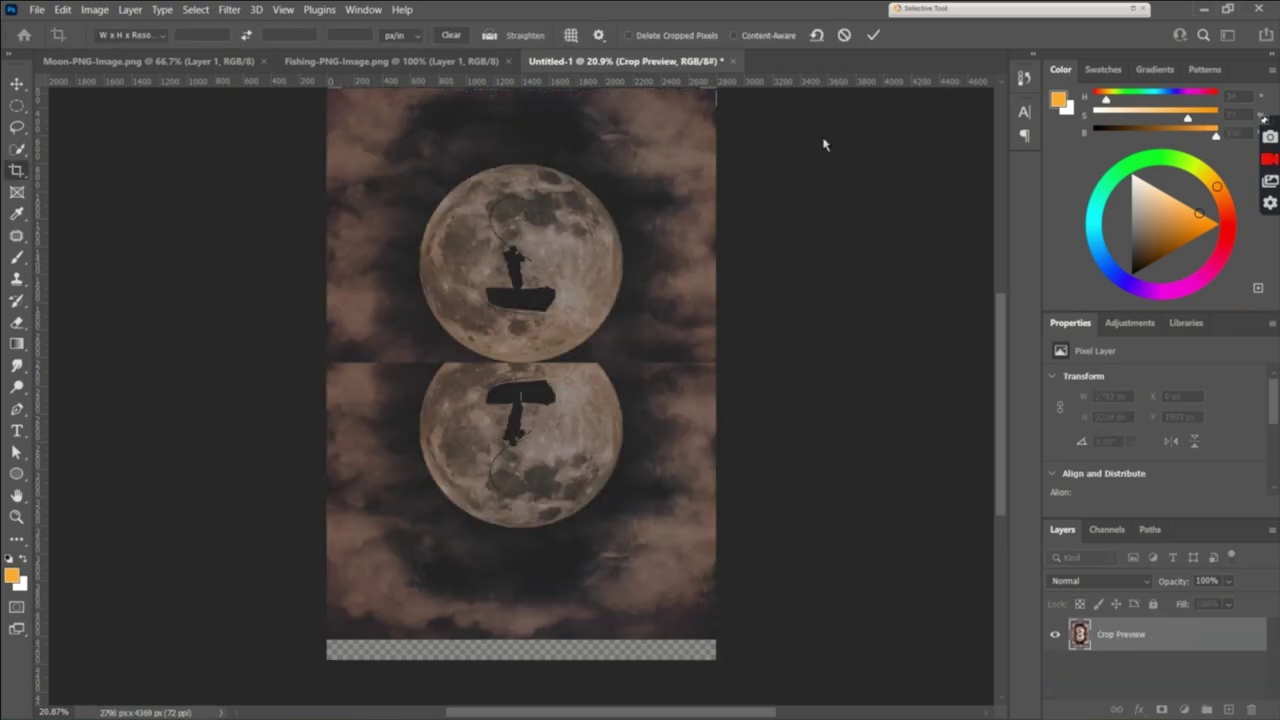
{"action": "key", "text": "Return"}
{"action": "key", "text": "ctrl+z"}
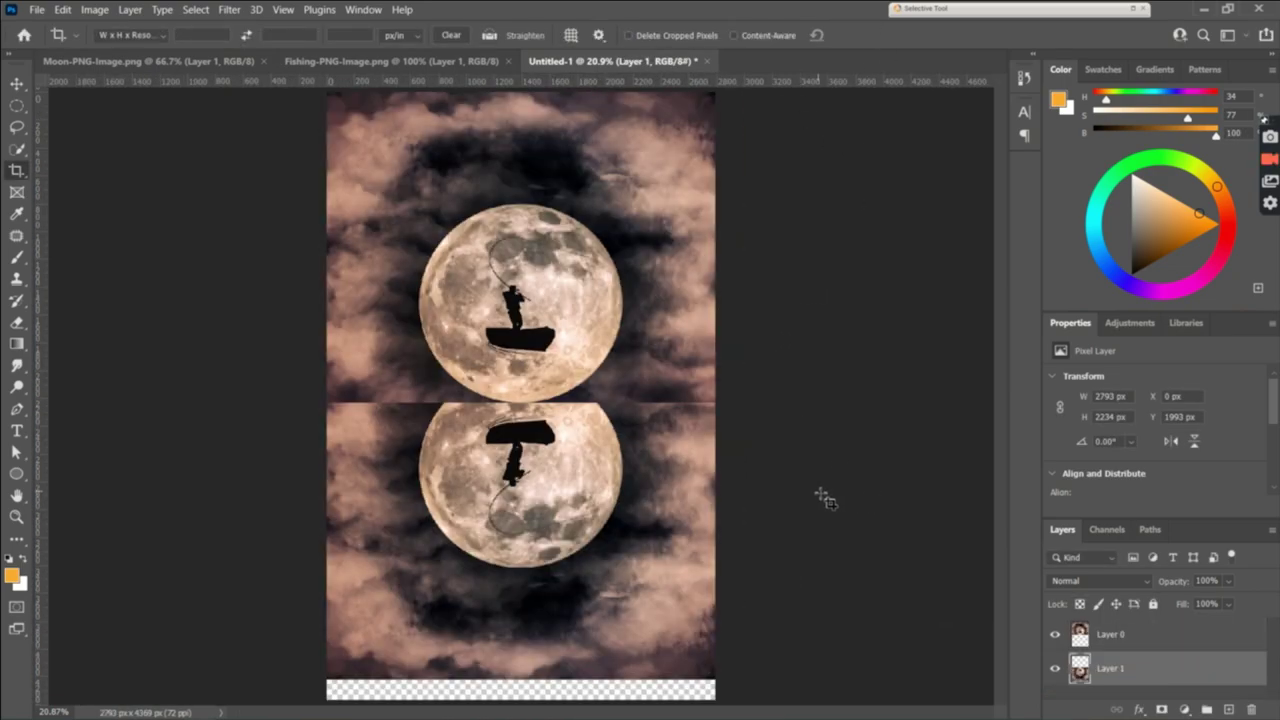
Raise the reflection to meet the upper scene and bring its layer above the original.
{"action": "key", "text": "ctrl+t"}
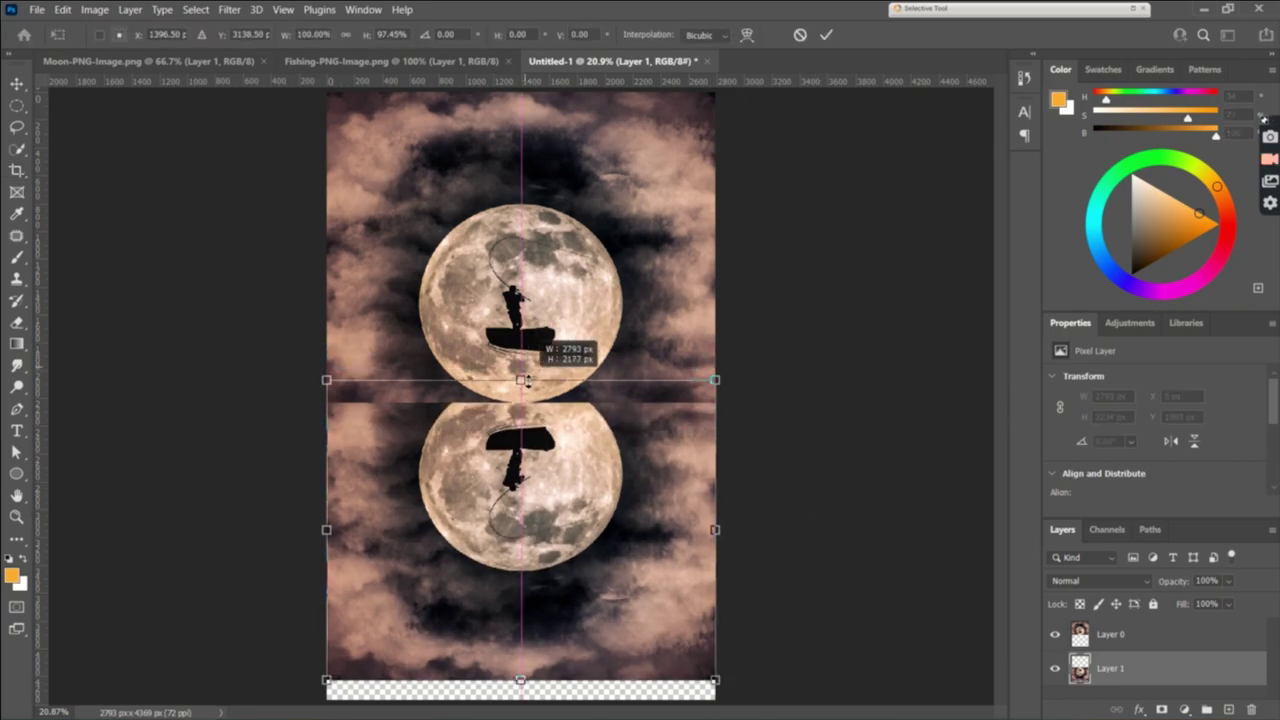
{"action": "left_click_drag", "start_coordinate": [544, 375], "coordinate": [544, 342]}
{"action": "left_click", "coordinate": [826, 34]}
{"action": "key", "text": "ctrl+bracketright"}
{"action": "key", "text": "c"}
{"action": "left_click", "coordinate": [17, 83]}
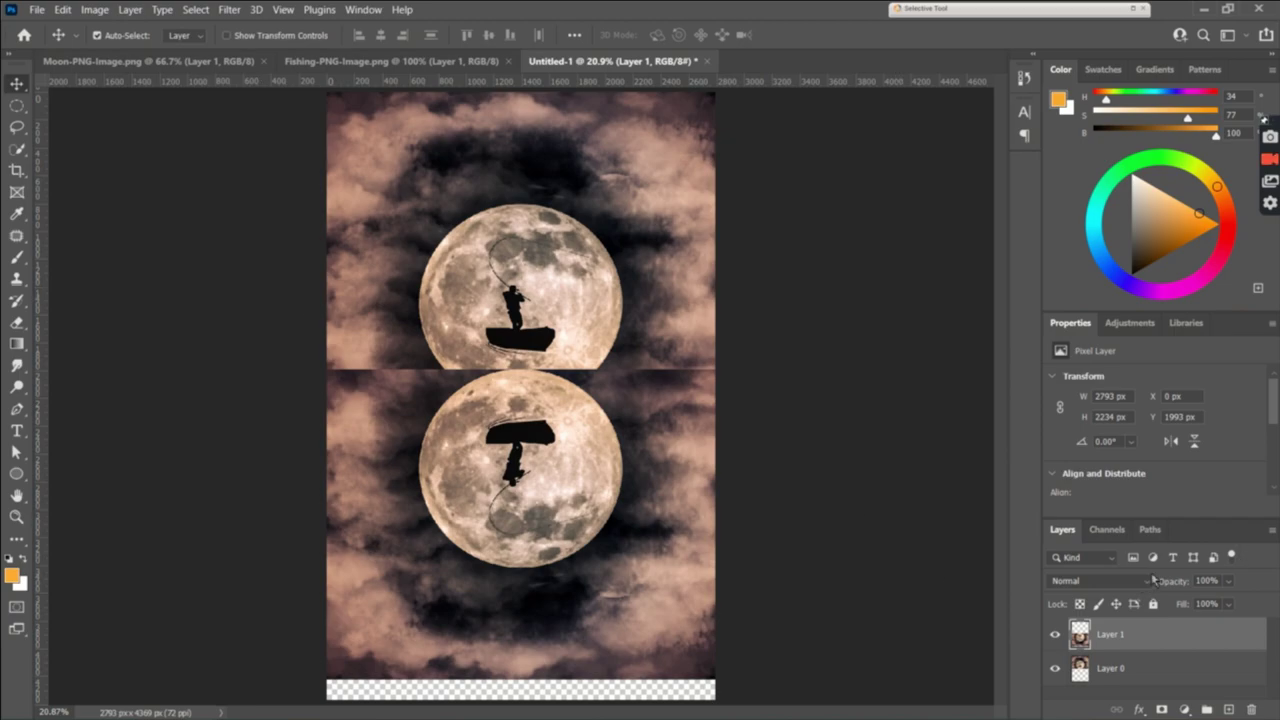
Lower the reflection to 67% opacity and stretch it taller.
{"action": "left_click_drag", "start_coordinate": [1178, 590], "coordinate": [1133, 590]}
{"action": "key", "text": "ctrl+t"}
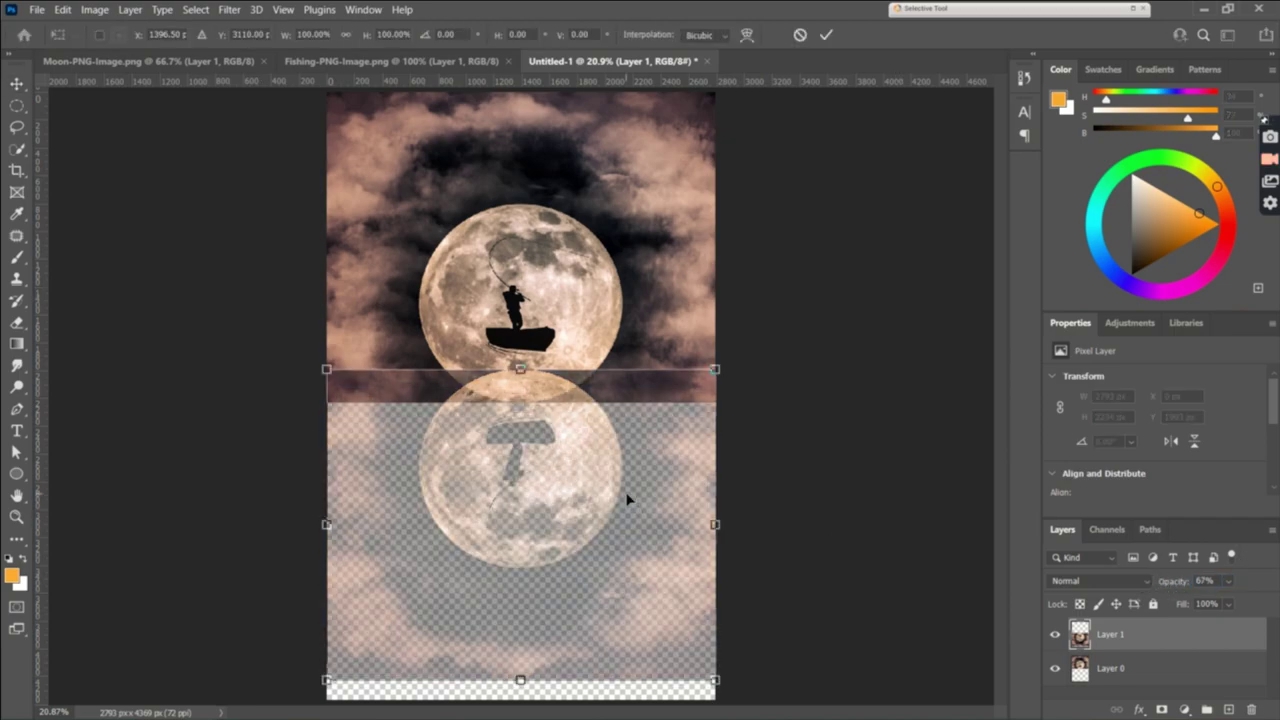
{"action": "left_click_drag", "start_coordinate": [521, 376], "coordinate": [533, 292]}
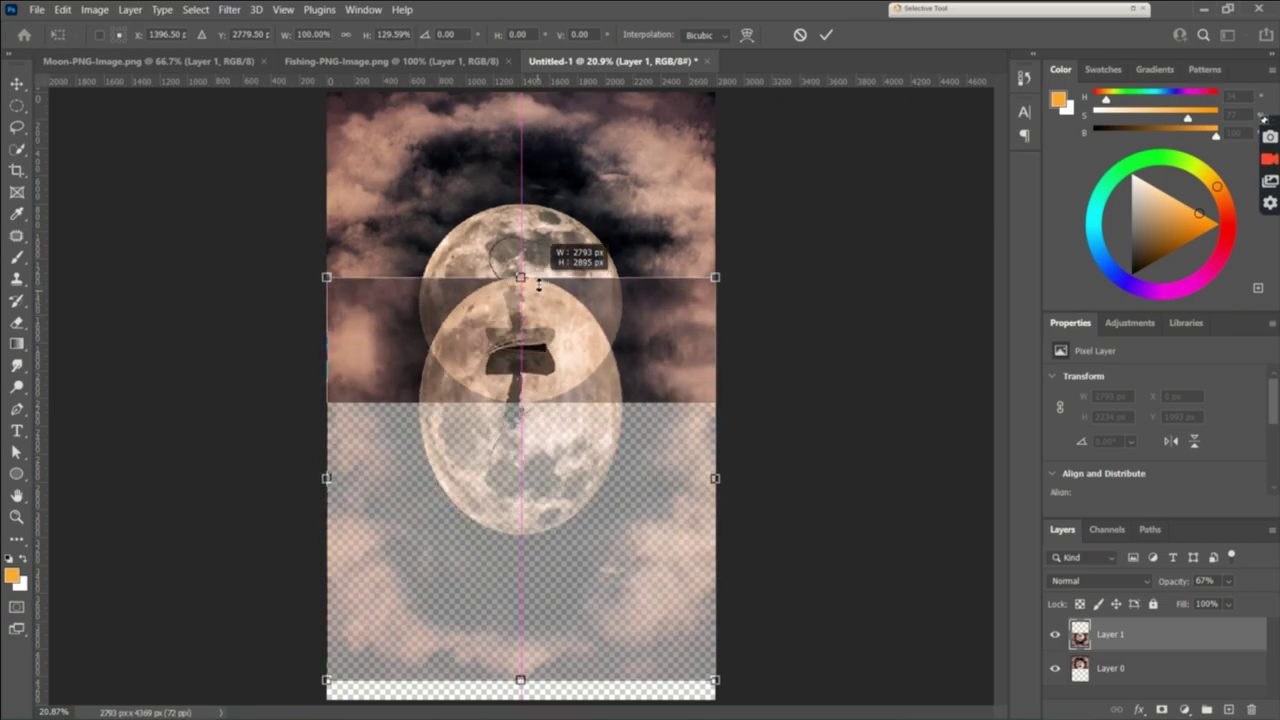
{"action": "left_click_drag", "start_coordinate": [533, 292], "coordinate": [533, 285]}
{"action": "left_click_drag", "start_coordinate": [520, 680], "coordinate": [520, 650]}
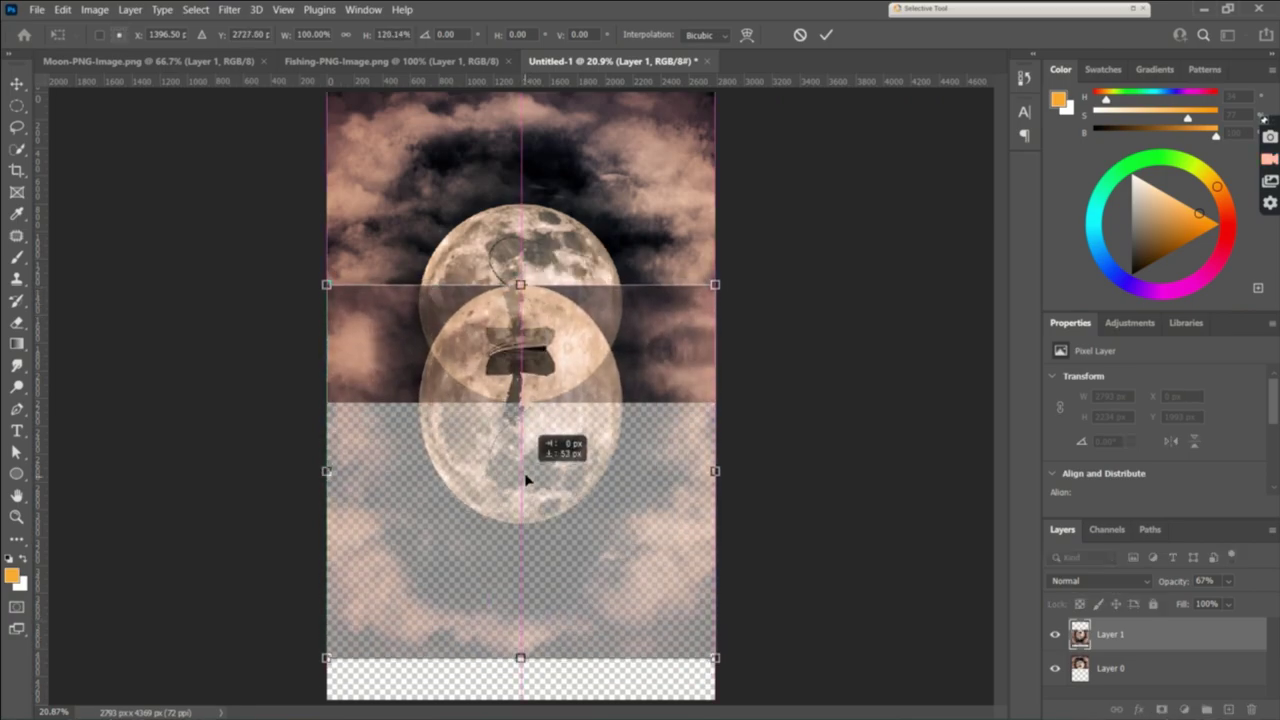
{"action": "left_click_drag", "start_coordinate": [527, 473], "coordinate": [527, 474]}
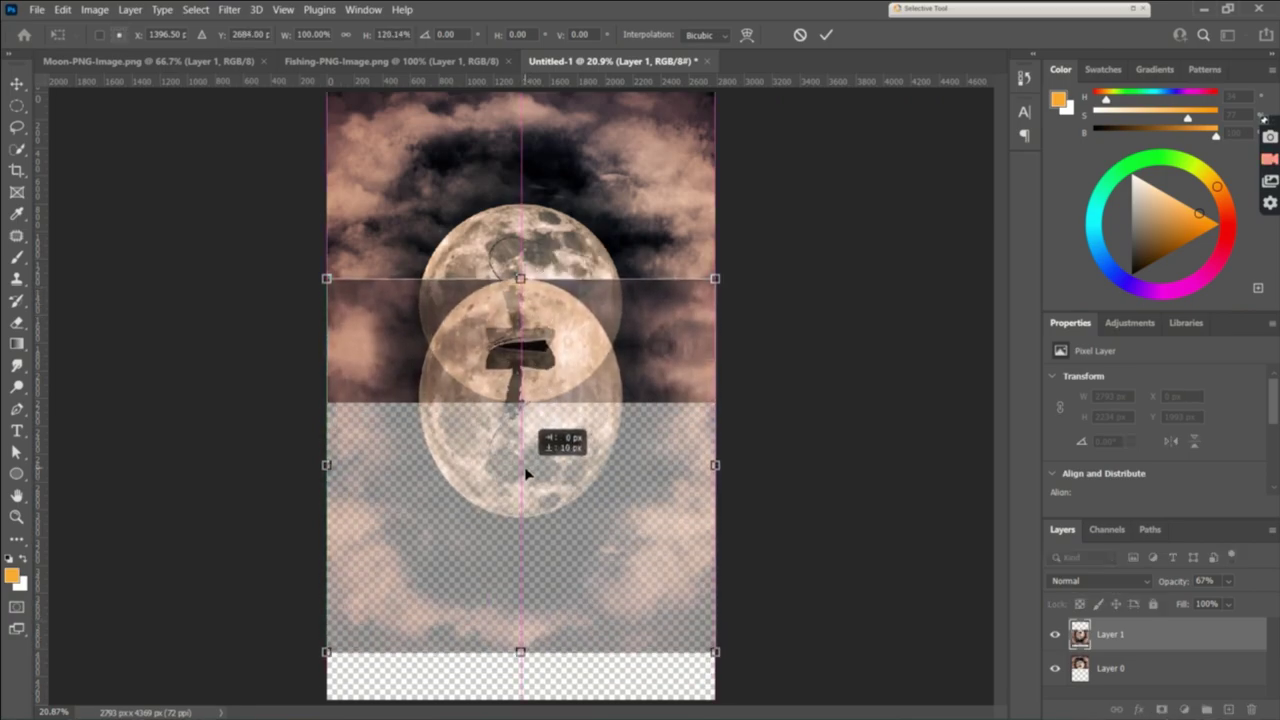
Widen the reflection's bottom in perspective and commit the transform.
{"action": "right_click", "coordinate": [591, 548]}
{"action": "left_click", "coordinate": [630, 328]}
{"action": "left_click_drag", "start_coordinate": [716, 652], "coordinate": [755, 651]}
{"action": "left_click_drag", "start_coordinate": [520, 649], "coordinate": [521, 714]}
{"action": "right_click", "coordinate": [520, 652]}
{"action": "left_click", "coordinate": [575, 324]}
{"action": "scroll", "coordinate": [531, 686], "scroll_direction": "down", "scroll_amount": 1}
{"action": "scroll", "coordinate": [531, 686], "scroll_direction": "down", "scroll_amount": 1}
{"action": "left_click_drag", "start_coordinate": [521, 636], "coordinate": [521, 638]}
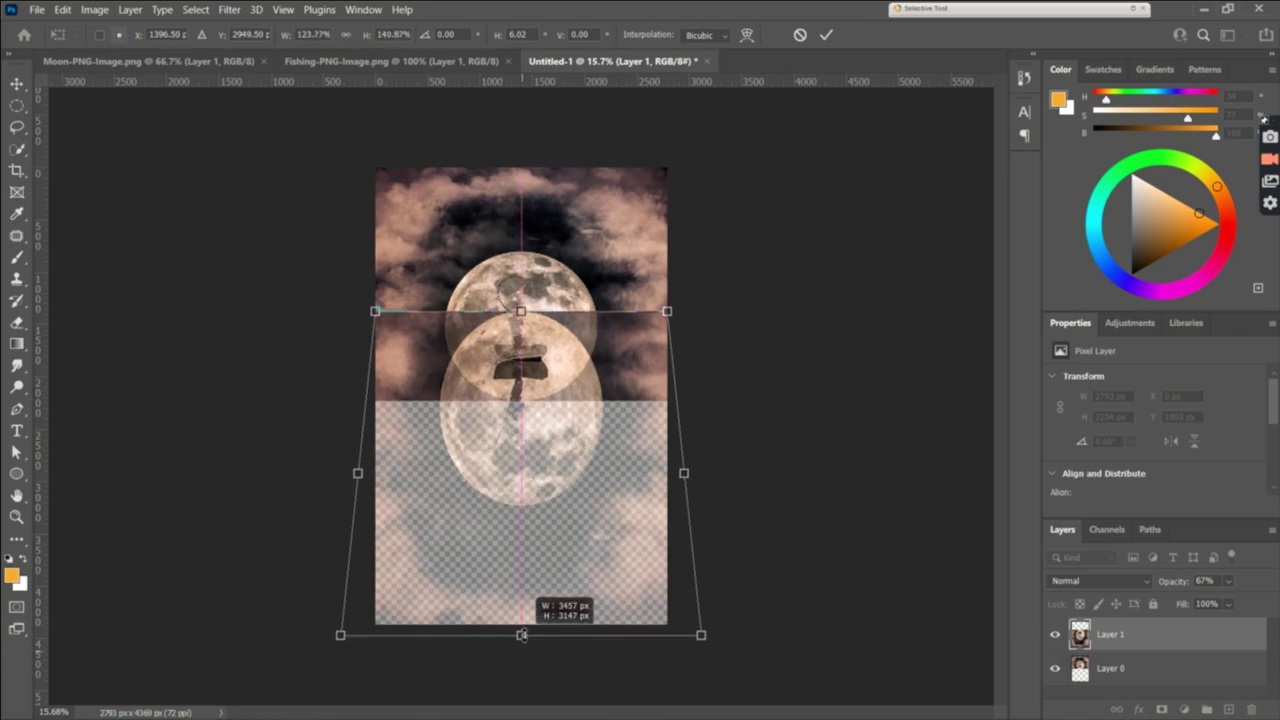
{"action": "left_click", "coordinate": [826, 34]}
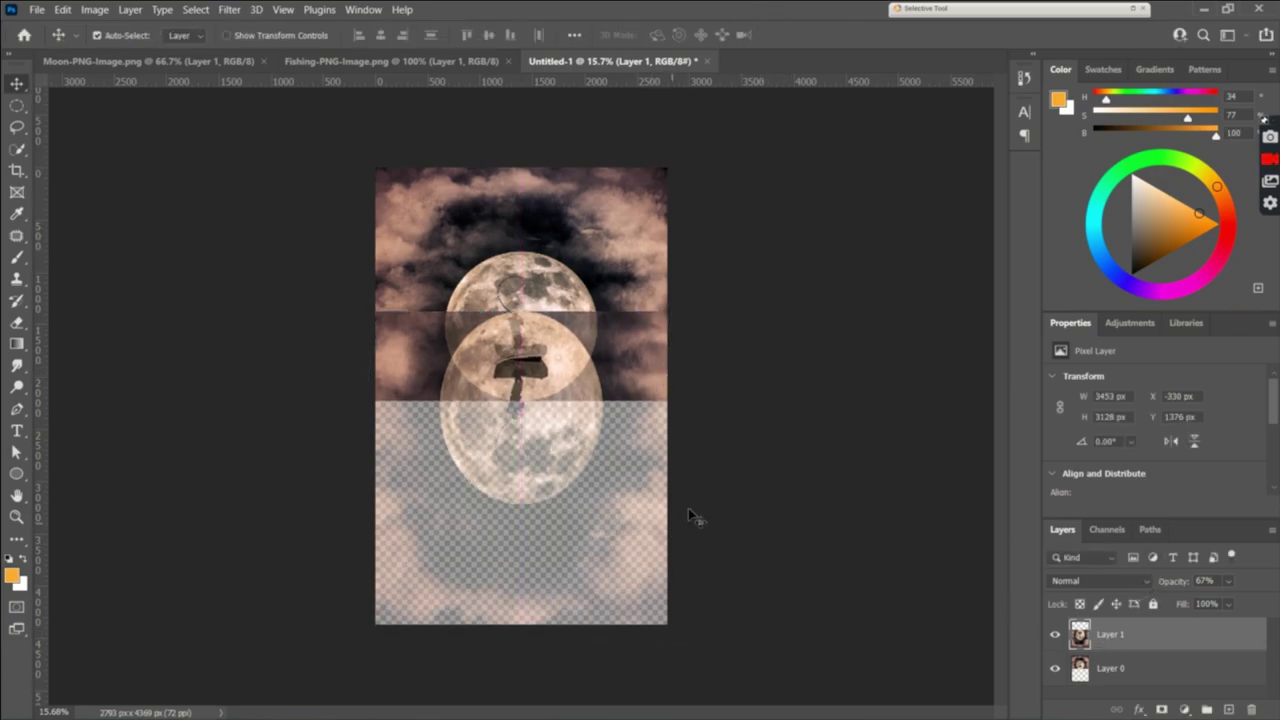
At full opacity, erase the reflection's straight top edge near the moon with an enlarged Eraser.
{"action": "key", "text": "0"}
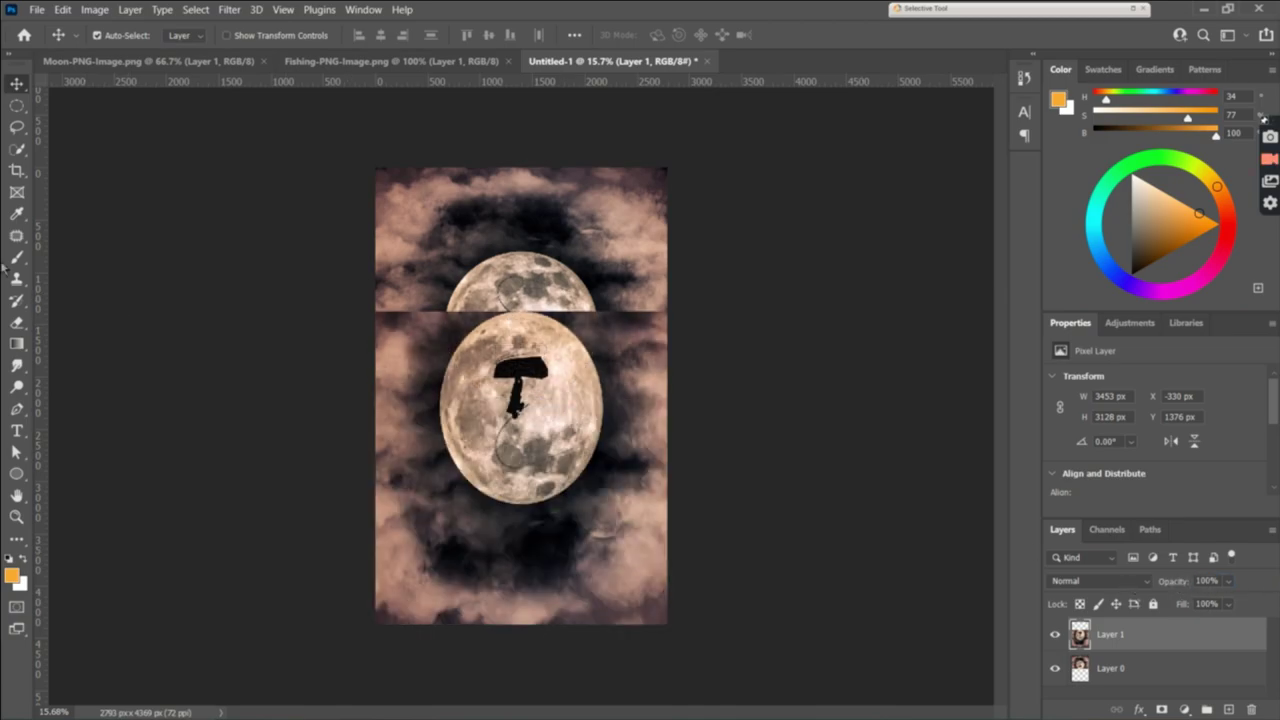
{"action": "left_click", "coordinate": [16, 322]}
{"action": "key", "text": "bracketright"}
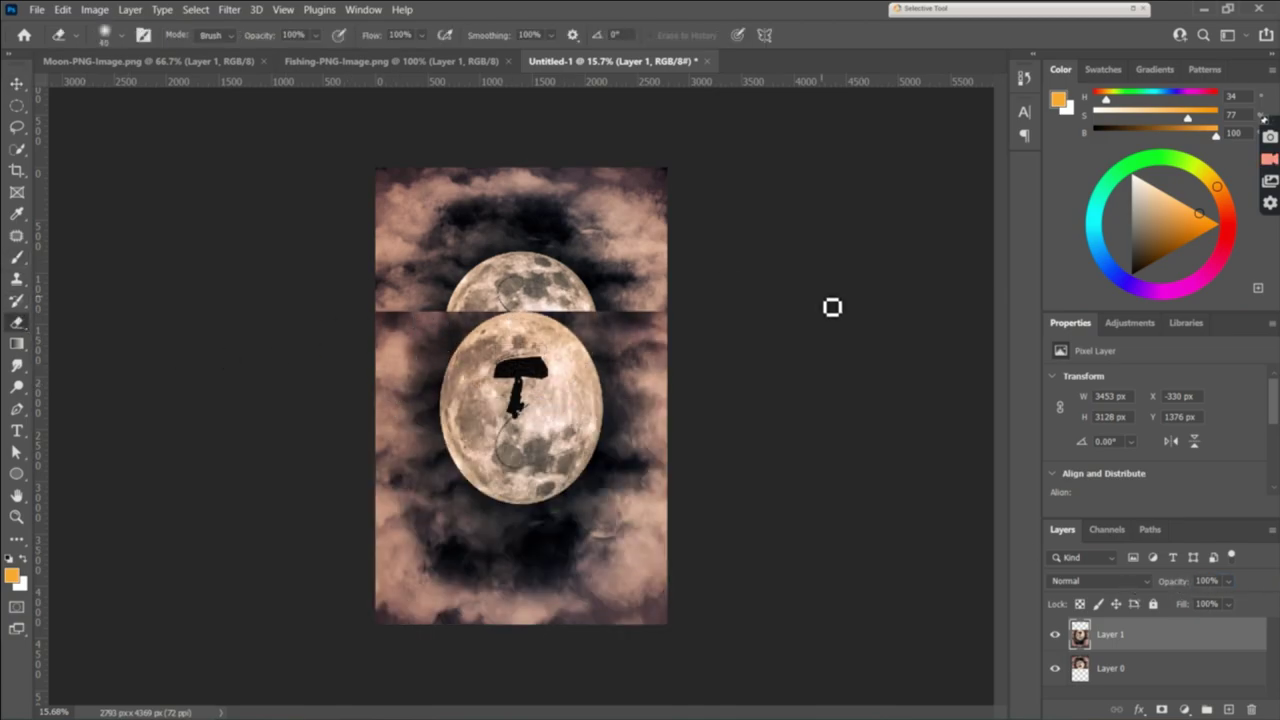
{"action": "left_click_drag", "start_coordinate": [341, 256], "coordinate": [495, 325]}
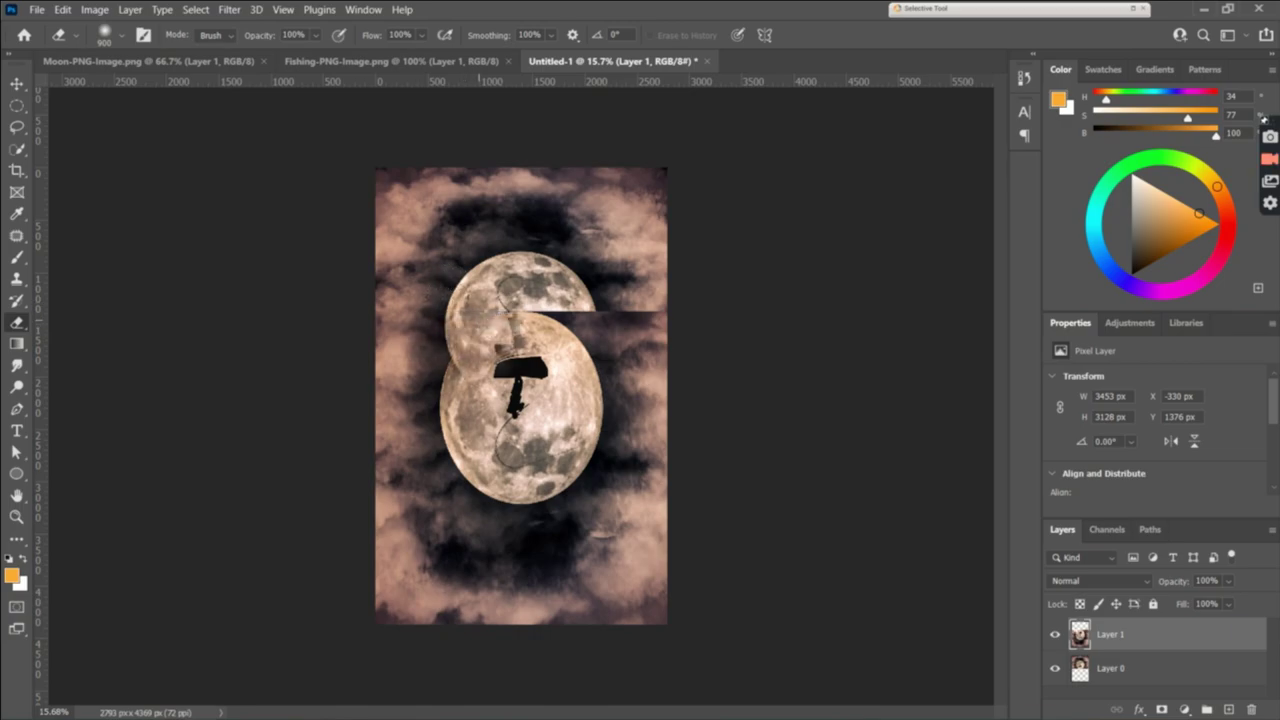
{"action": "key", "text": "ctrl+z"}
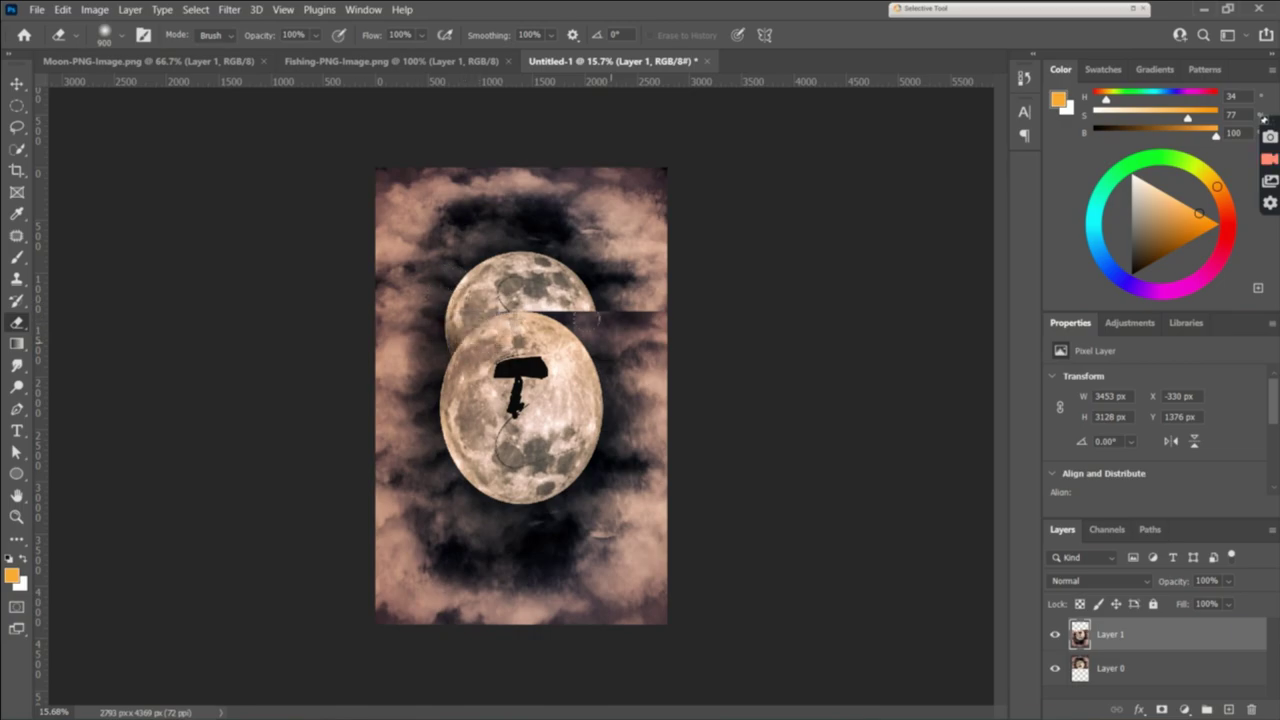
{"action": "scroll", "coordinate": [551, 321], "scroll_direction": "up", "scroll_amount": 5}
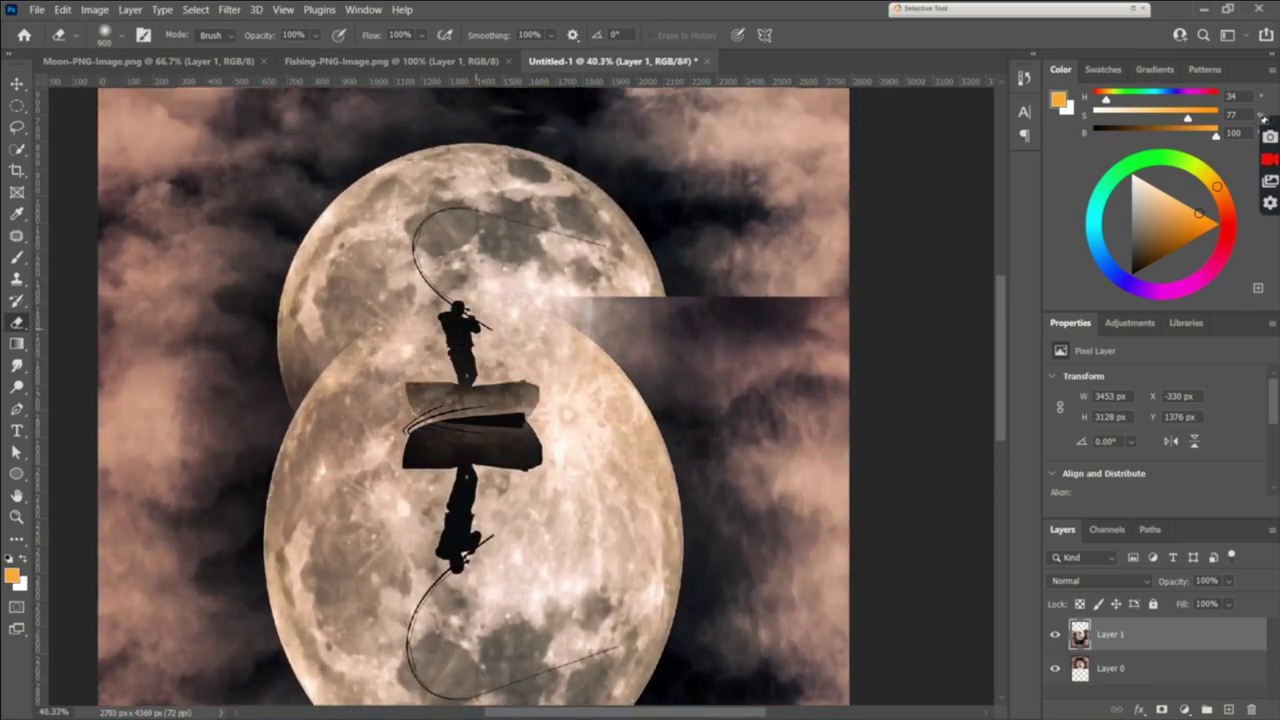
{"action": "key", "text": "ctrl+z"}
{"action": "key", "text": "ctrl+z"}
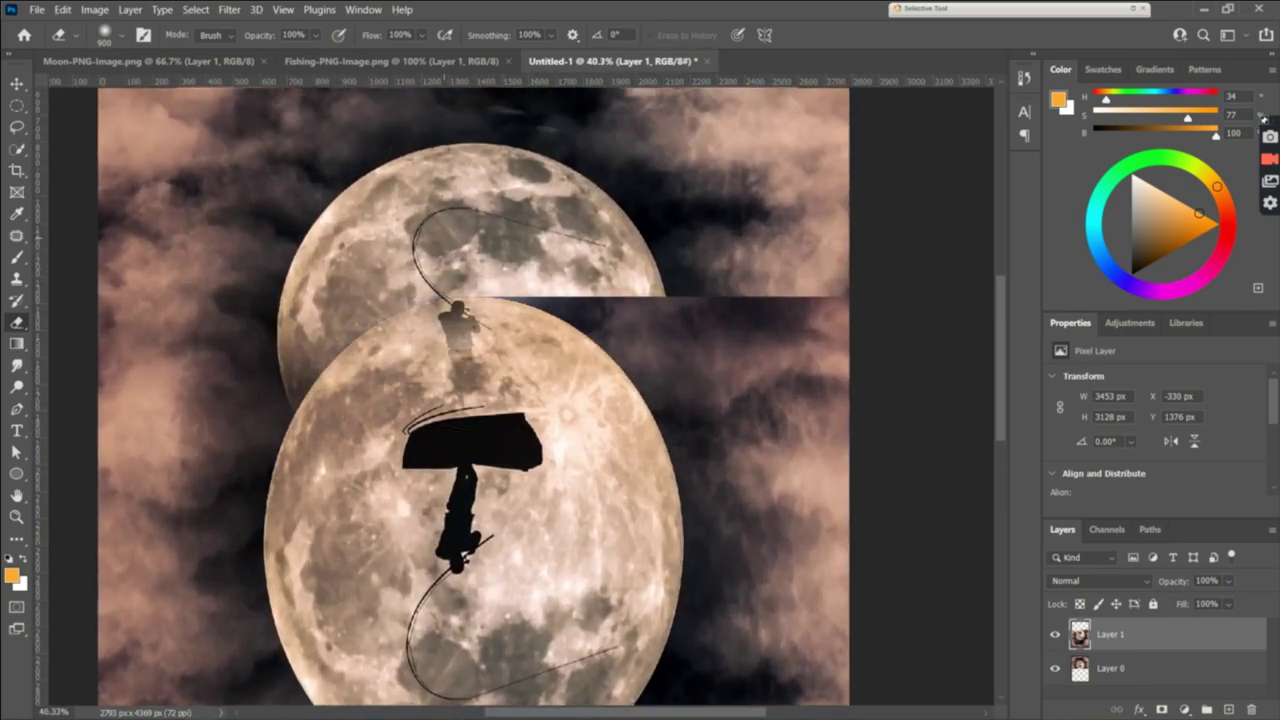
{"action": "left_click_drag", "start_coordinate": [466, 295], "coordinate": [564, 348]}
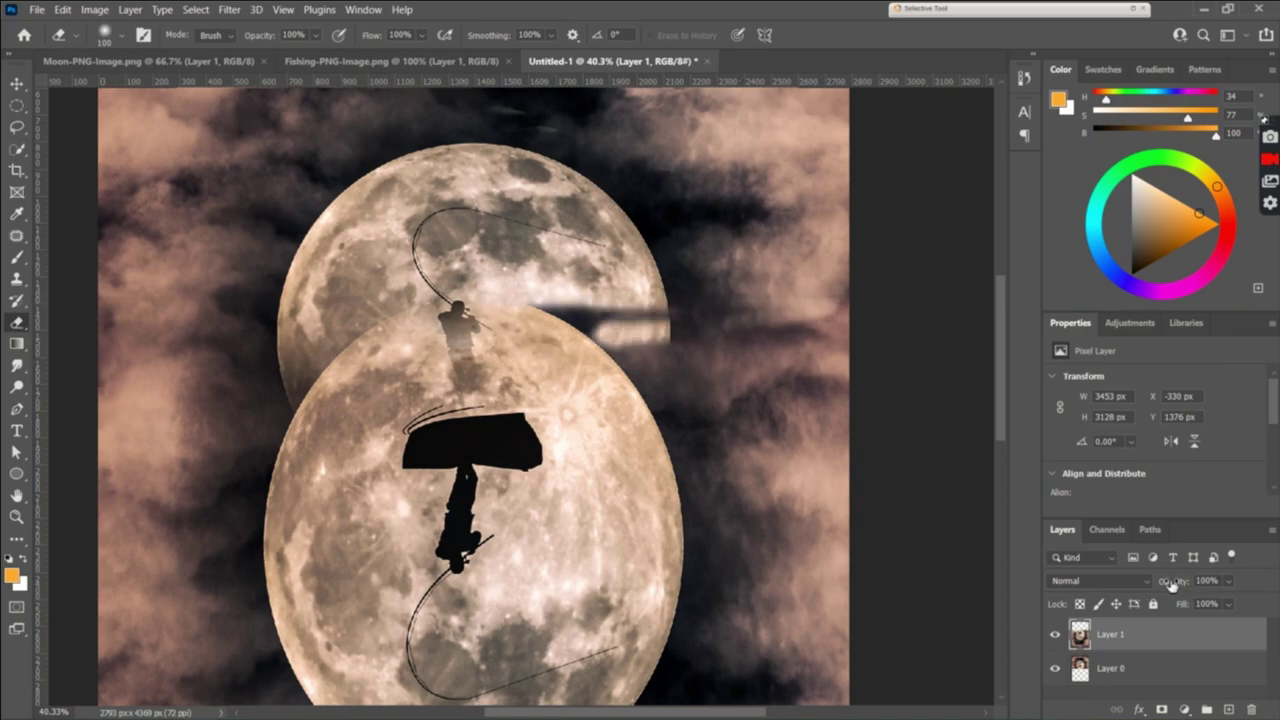
Erase the top band, the moon's right rim and the fisherman's legs, checking at 64% opacity.
{"action": "left_click_drag", "start_coordinate": [1172, 585], "coordinate": [1143, 584]}
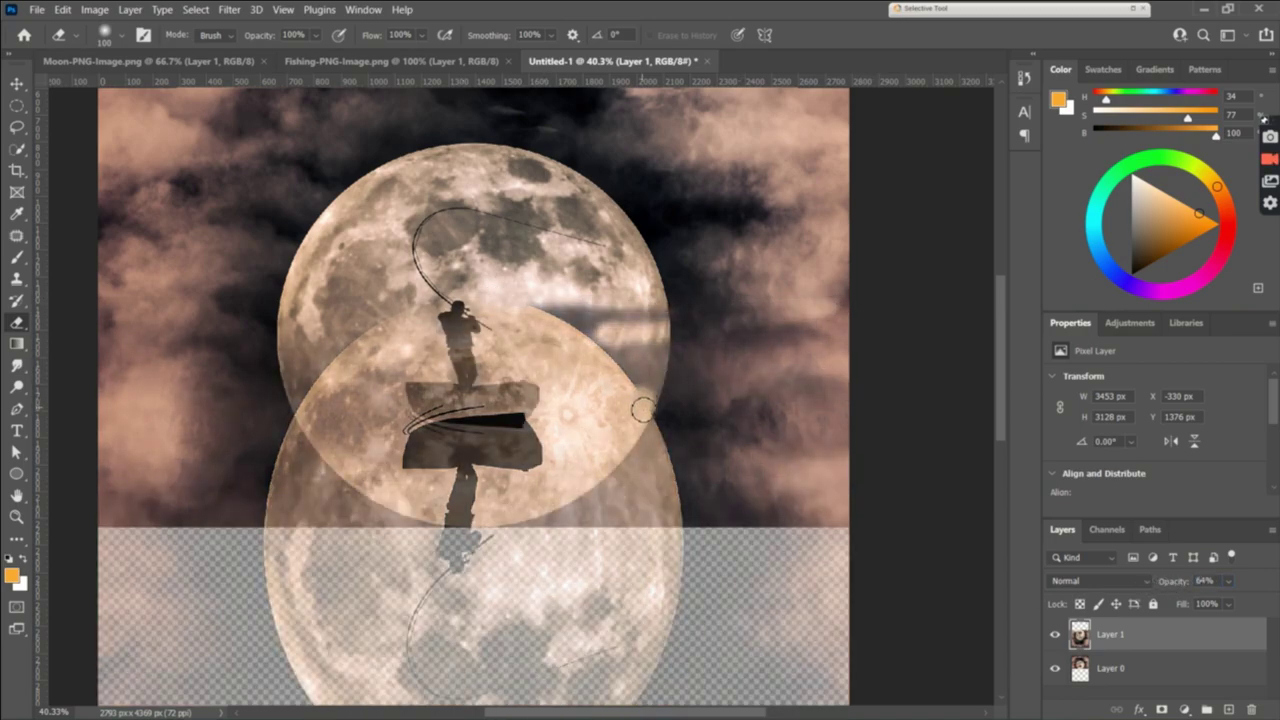
{"action": "left_click_drag", "start_coordinate": [642, 409], "coordinate": [654, 348]}
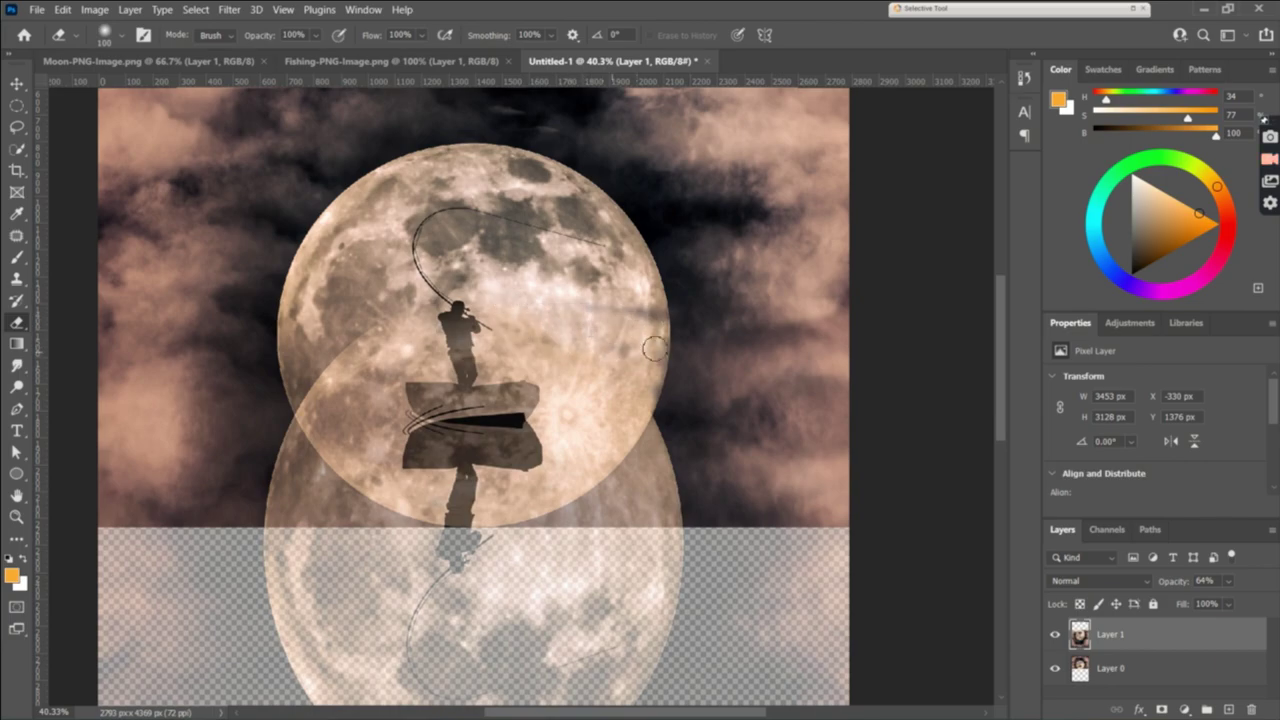
{"action": "left_click_drag", "start_coordinate": [675, 376], "coordinate": [718, 332]}
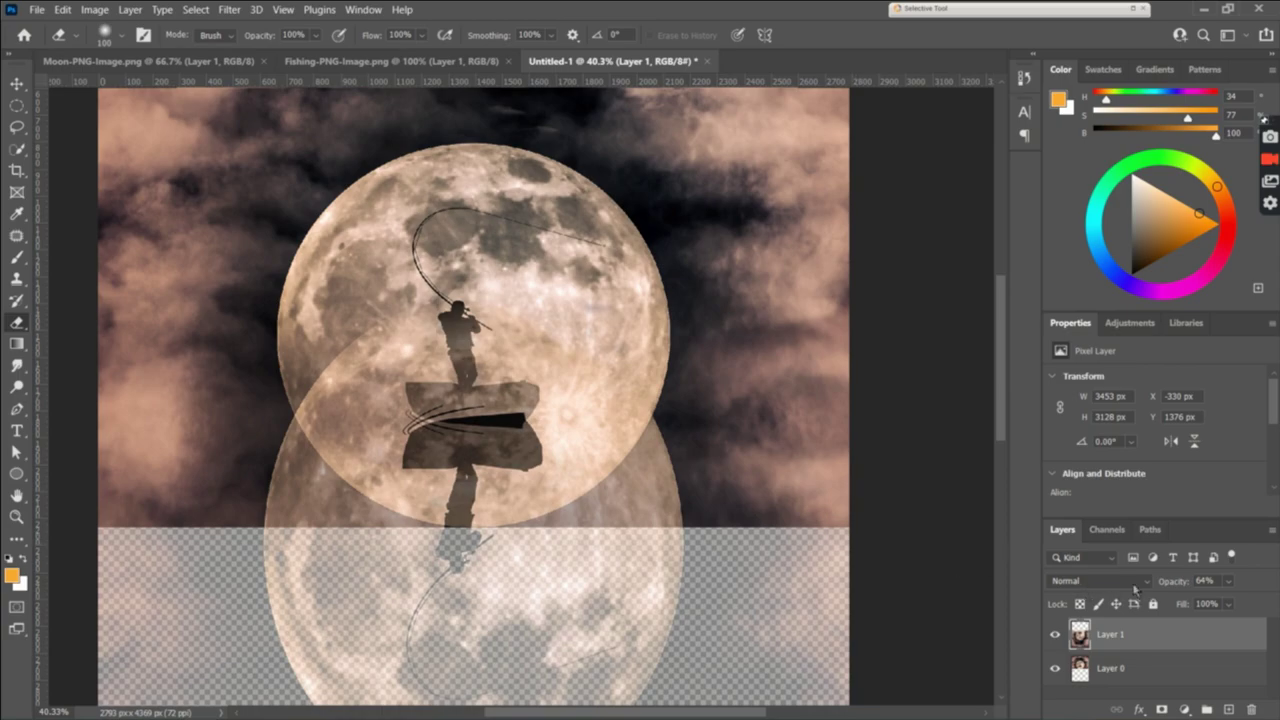
{"action": "left_click_drag", "start_coordinate": [1135, 589], "coordinate": [1277, 605]}
{"action": "mouse_move", "coordinate": [462, 332]}
{"action": "left_mouse_down"}
{"action": "mouse_move", "coordinate": [466, 404]}
{"action": "mouse_move", "coordinate": [533, 403]}
{"action": "mouse_move", "coordinate": [514, 398]}
{"action": "mouse_move", "coordinate": [461, 436]}
{"action": "mouse_move", "coordinate": [479, 447]}
{"action": "mouse_move", "coordinate": [471, 457]}
{"action": "mouse_move", "coordinate": [292, 452]}
{"action": "mouse_move", "coordinate": [451, 437]}
{"action": "mouse_move", "coordinate": [489, 466]}
{"action": "mouse_move", "coordinate": [510, 445]}
{"action": "mouse_move", "coordinate": [515, 398]}
{"action": "mouse_move", "coordinate": [451, 374]}
{"action": "mouse_move", "coordinate": [357, 434]}
{"action": "mouse_move", "coordinate": [257, 451]}
{"action": "mouse_move", "coordinate": [237, 471]}
{"action": "left_mouse_up"}
{"action": "scroll", "coordinate": [512, 400], "scroll_direction": "up", "scroll_amount": 5}
{"action": "key", "text": "ctrl+z"}
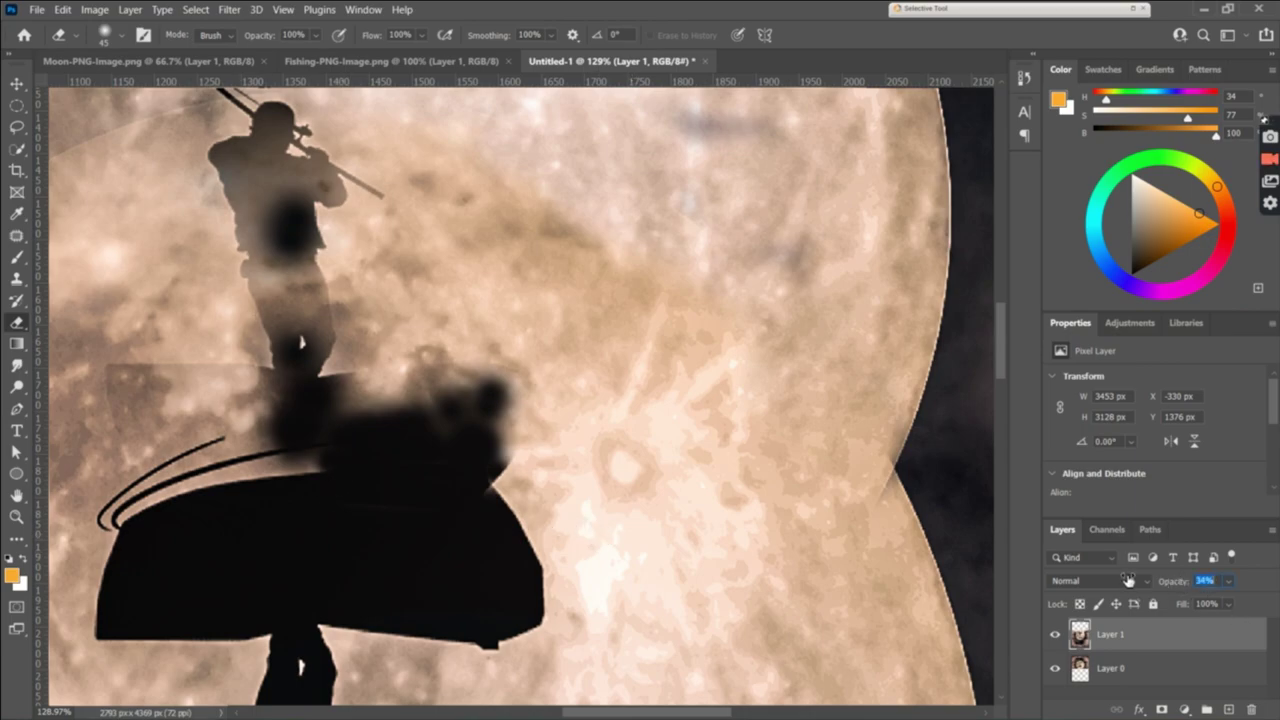
Set the reflection to 49% opacity and choose the Hard Round eraser brush.
{"action": "left_click_drag", "start_coordinate": [1128, 580], "coordinate": [1143, 580]}
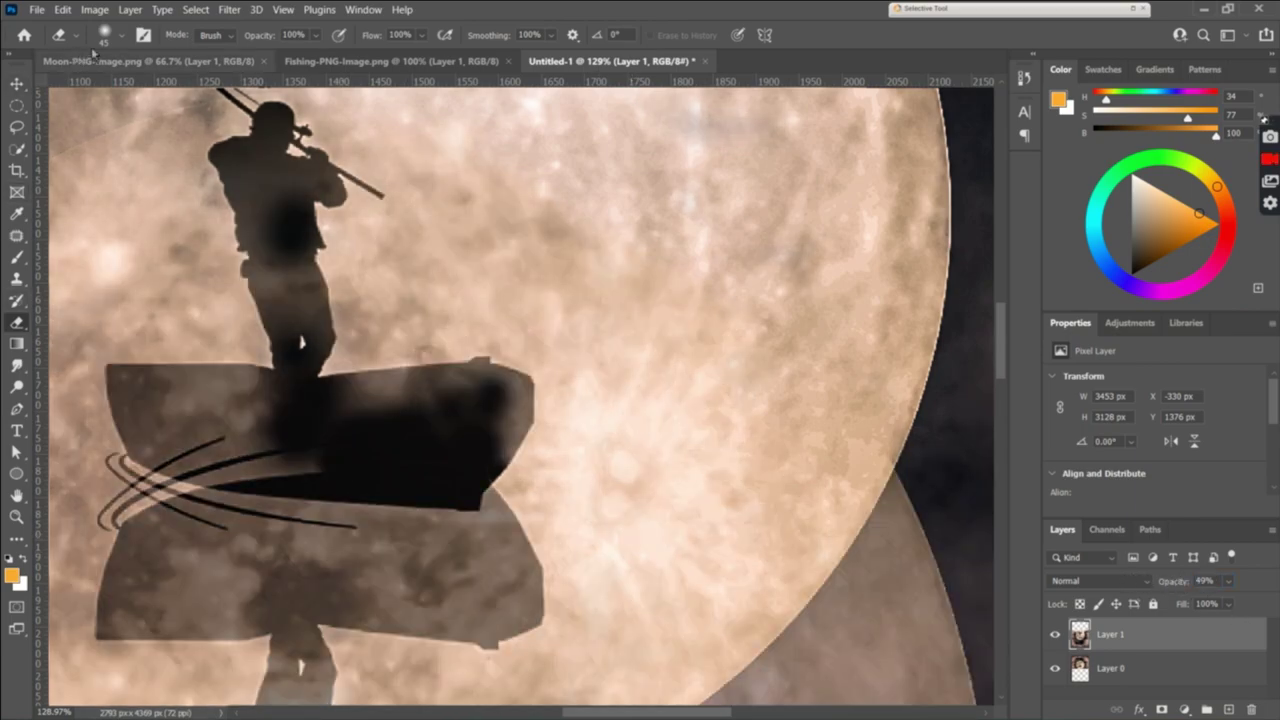
{"action": "left_click", "coordinate": [105, 35]}
{"action": "left_click", "coordinate": [77, 244]}
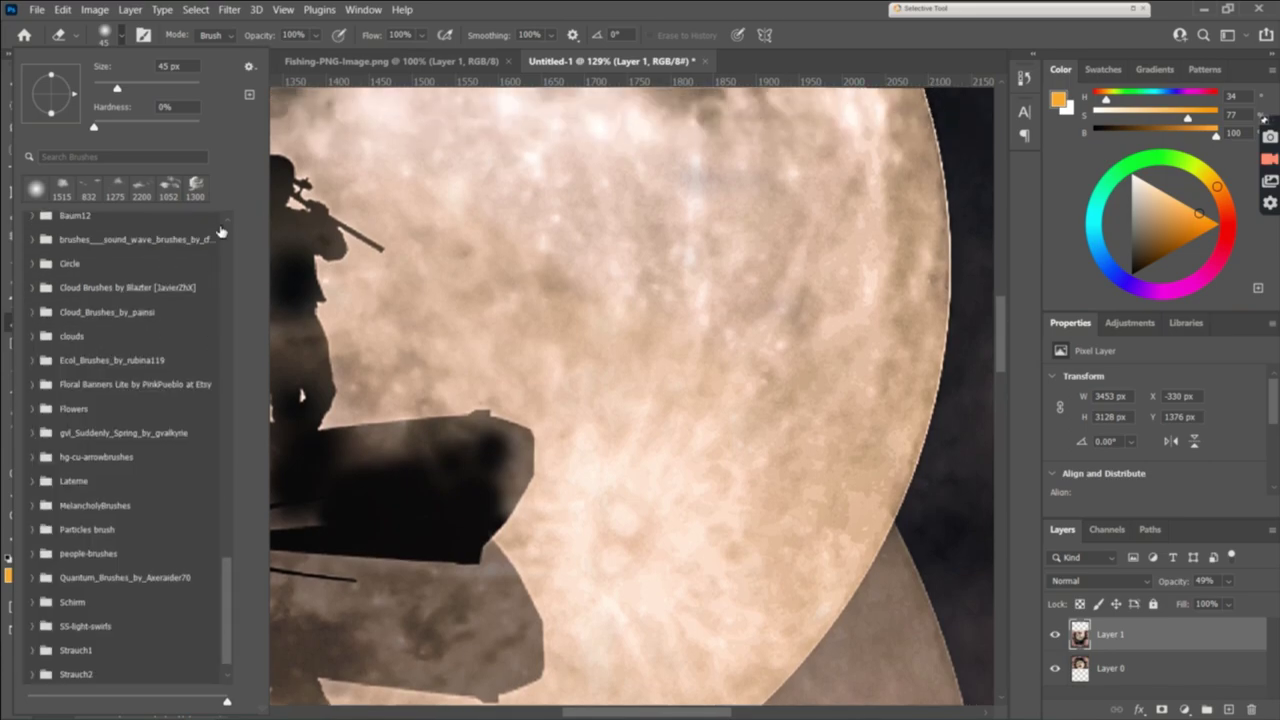
{"action": "left_click_drag", "start_coordinate": [229, 565], "coordinate": [226, 245]}
{"action": "left_click", "coordinate": [33, 224]}
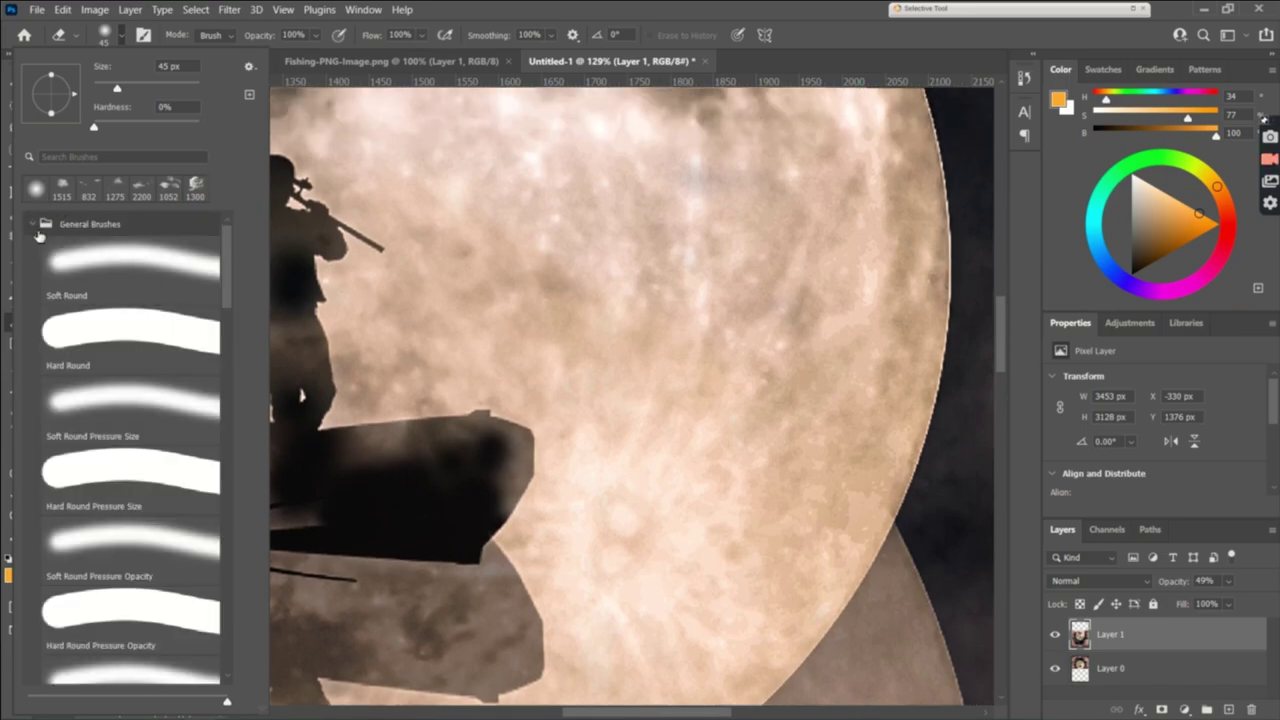
{"action": "left_click", "coordinate": [130, 335]}
Erase the reflection over the boat's tip, front and hull, then return Layer 1 to 100%.
{"action": "left_click_drag", "start_coordinate": [478, 415], "coordinate": [540, 452]}
{"action": "mouse_move", "coordinate": [479, 507]}
{"action": "left_mouse_down"}
{"action": "mouse_move", "coordinate": [515, 468]}
{"action": "mouse_move", "coordinate": [463, 449]}
{"action": "mouse_move", "coordinate": [483, 476]}
{"action": "left_mouse_up"}
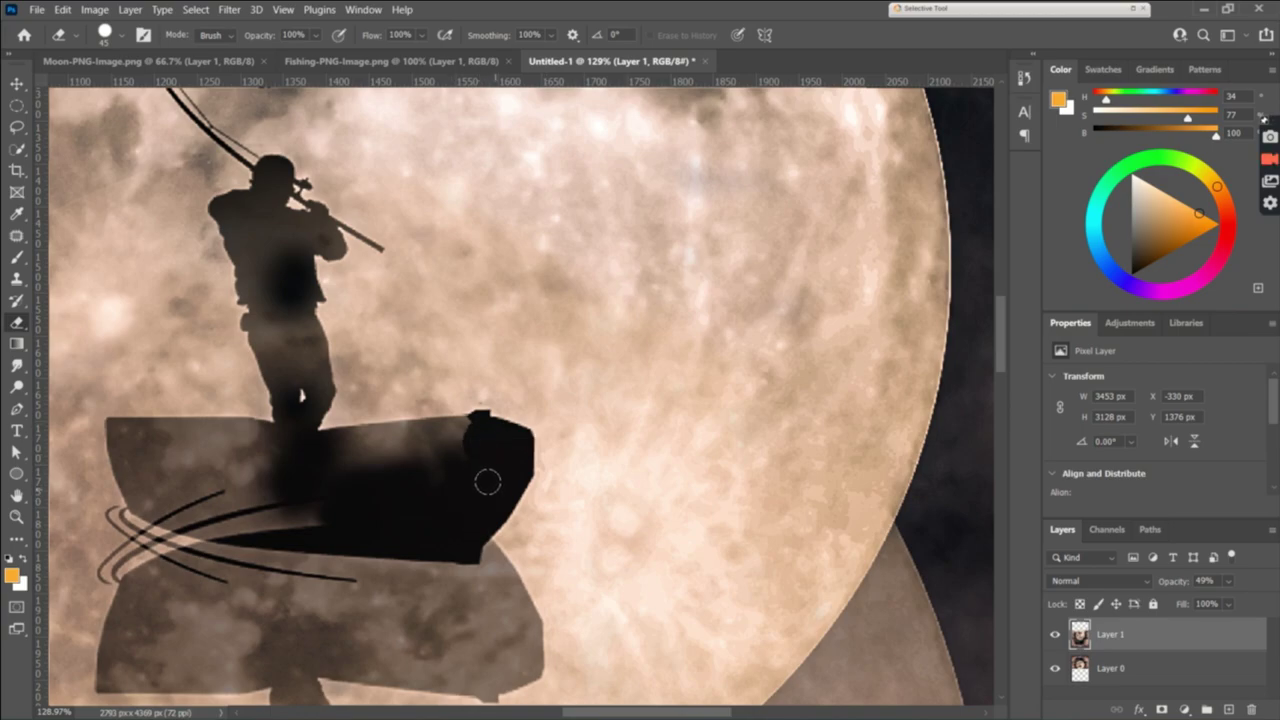
{"action": "mouse_move", "coordinate": [293, 509]}
{"action": "left_mouse_down"}
{"action": "mouse_move", "coordinate": [158, 510]}
{"action": "mouse_move", "coordinate": [92, 540]}
{"action": "mouse_move", "coordinate": [165, 510]}
{"action": "mouse_move", "coordinate": [135, 480]}
{"action": "mouse_move", "coordinate": [106, 497]}
{"action": "left_mouse_up"}
{"action": "key", "text": "ctrl+z"}
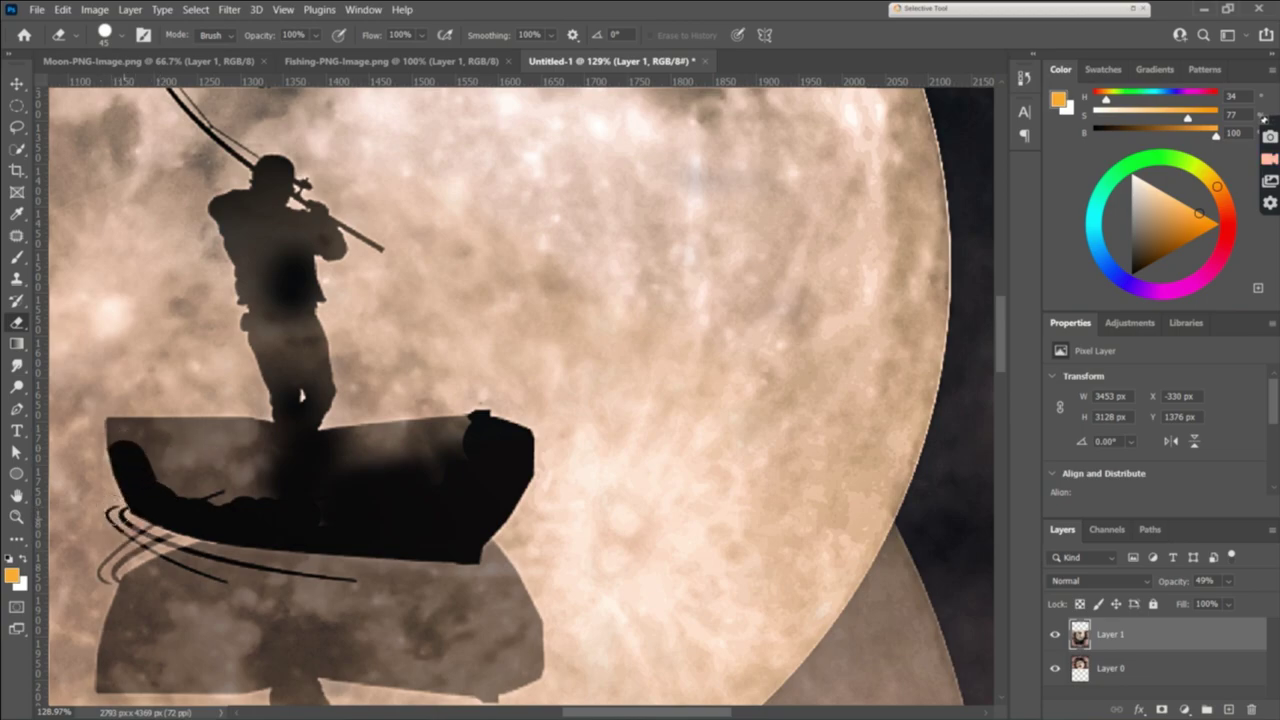
{"action": "mouse_move", "coordinate": [112, 425]}
{"action": "left_mouse_down"}
{"action": "mouse_move", "coordinate": [183, 480]}
{"action": "mouse_move", "coordinate": [275, 488]}
{"action": "left_mouse_up"}
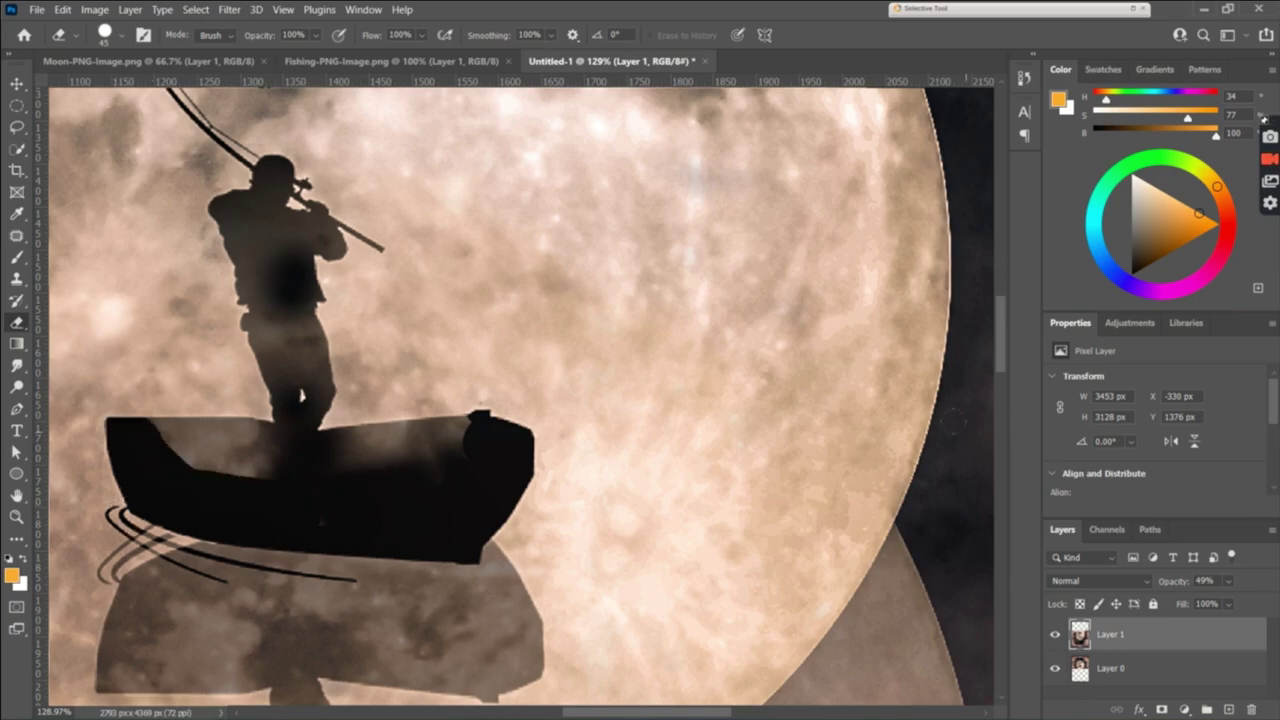
{"action": "left_click_drag", "start_coordinate": [1183, 597], "coordinate": [1240, 597]}
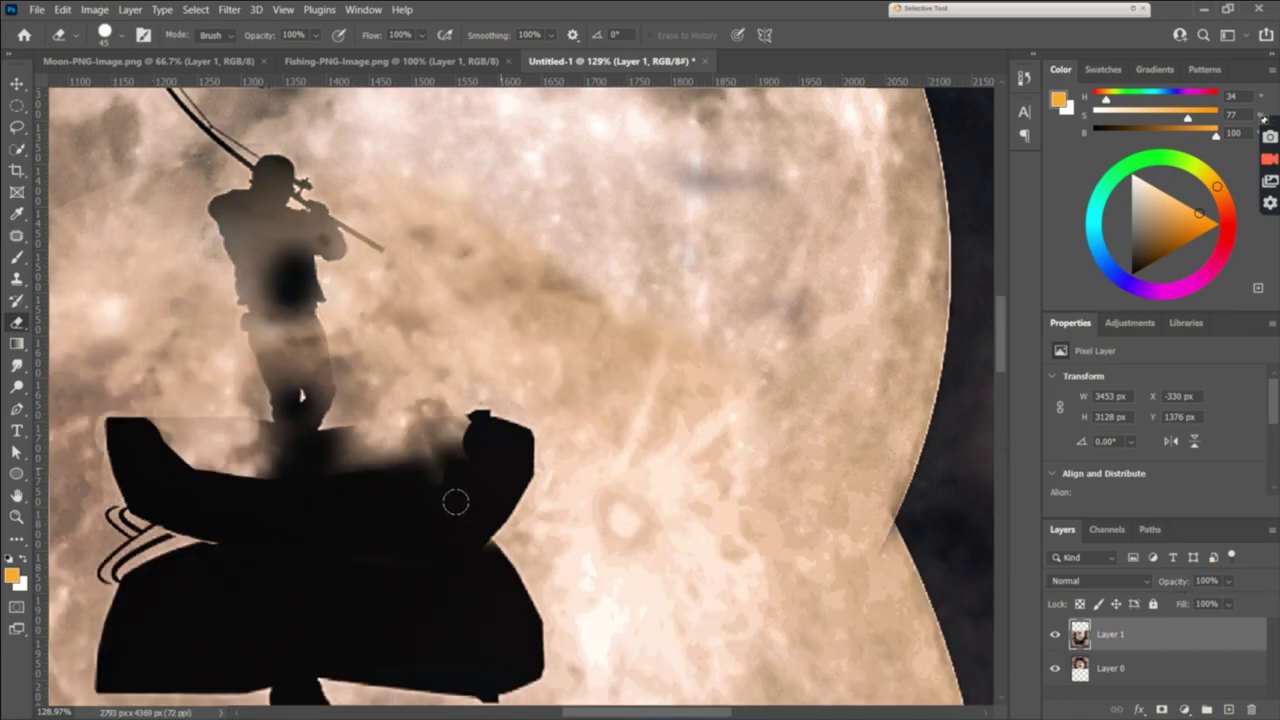
Reveal the boat's dark top edge and the fisherman's torso, arms and shoulder.
{"action": "mouse_move", "coordinate": [455, 502]}
{"action": "left_mouse_down"}
{"action": "mouse_move", "coordinate": [400, 440]}
{"action": "mouse_move", "coordinate": [280, 460]}
{"action": "mouse_move", "coordinate": [150, 450]}
{"action": "mouse_move", "coordinate": [473, 414]}
{"action": "mouse_move", "coordinate": [220, 375]}
{"action": "mouse_move", "coordinate": [300, 360]}
{"action": "left_mouse_up"}
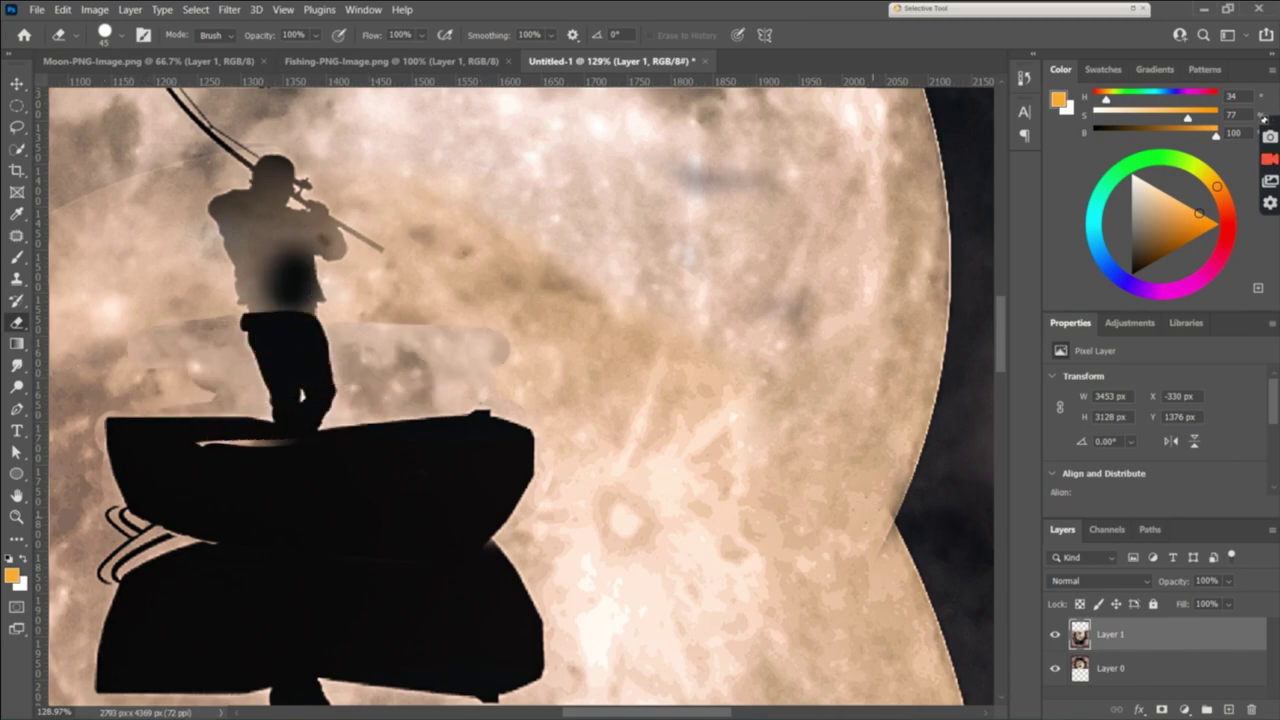
{"action": "left_click_drag", "start_coordinate": [320, 290], "coordinate": [600, 375]}
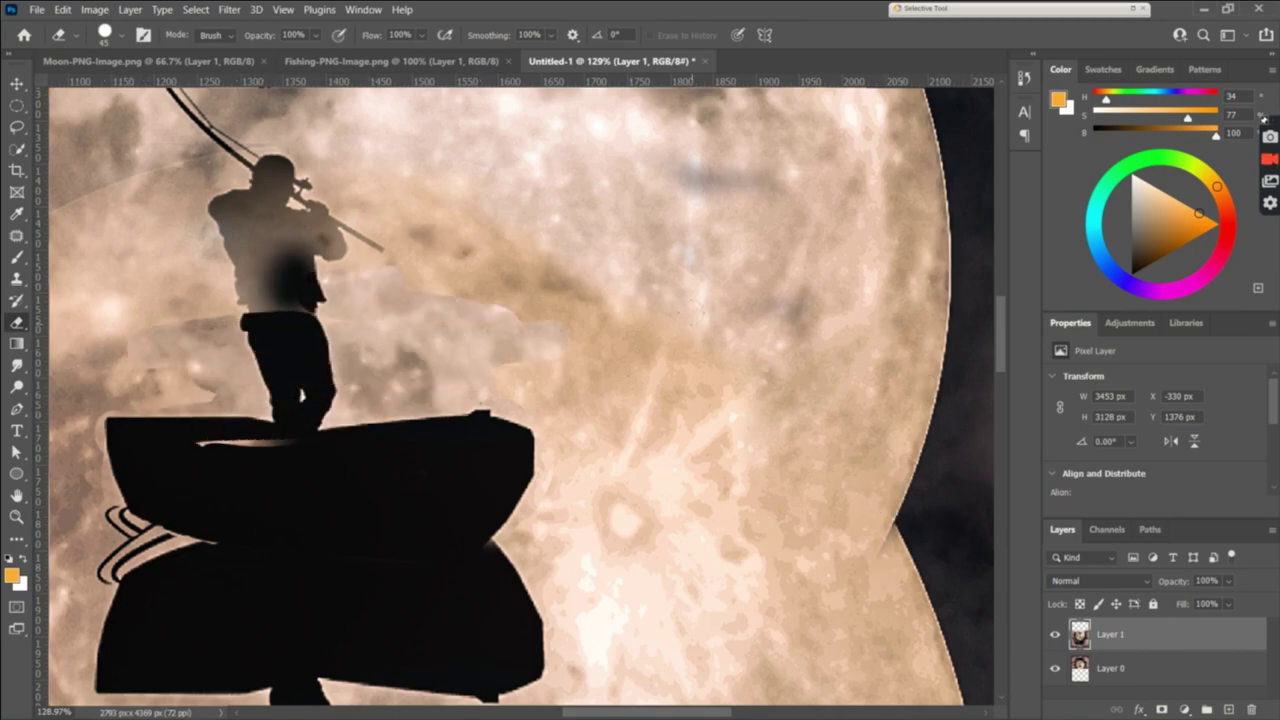
{"action": "mouse_move", "coordinate": [302, 298]}
{"action": "left_mouse_down"}
{"action": "mouse_move", "coordinate": [365, 228]}
{"action": "mouse_move", "coordinate": [268, 176]}
{"action": "mouse_move", "coordinate": [255, 225]}
{"action": "mouse_move", "coordinate": [290, 300]}
{"action": "mouse_move", "coordinate": [250, 295]}
{"action": "left_mouse_up"}
{"action": "left_click_drag", "start_coordinate": [280, 190], "coordinate": [281, 250]}
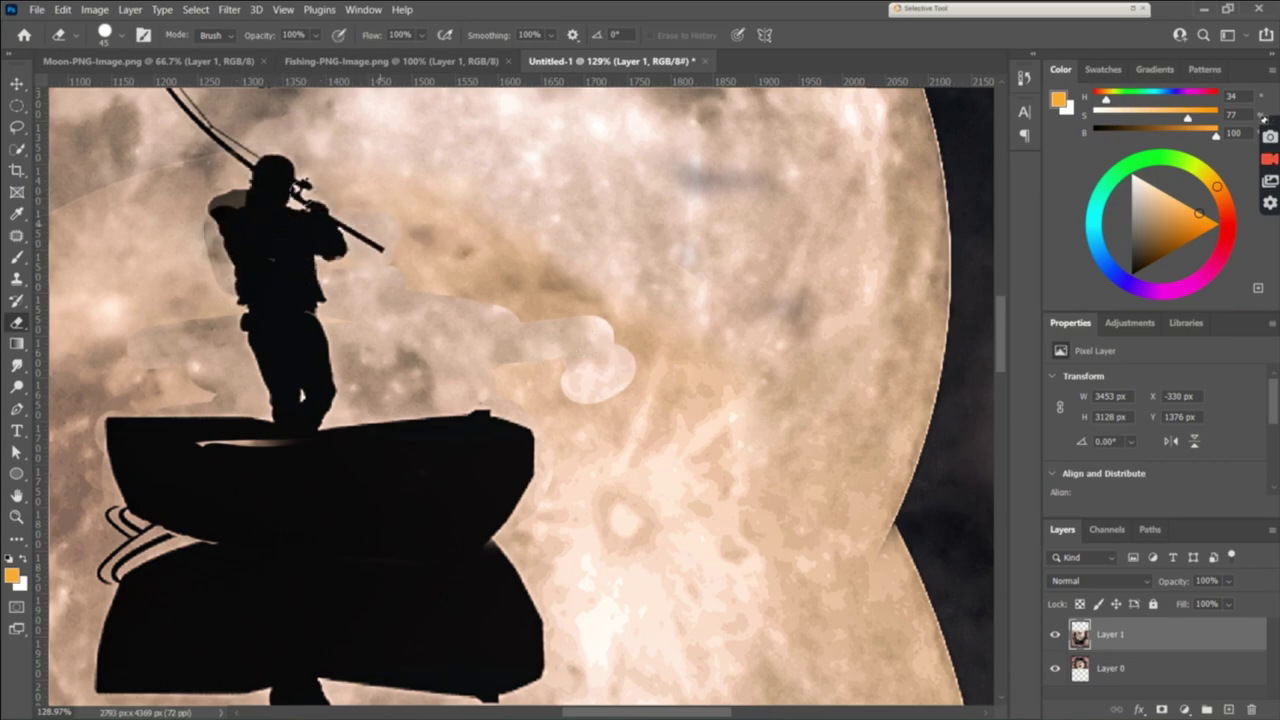
{"action": "left_click_drag", "start_coordinate": [230, 200], "coordinate": [218, 210]}
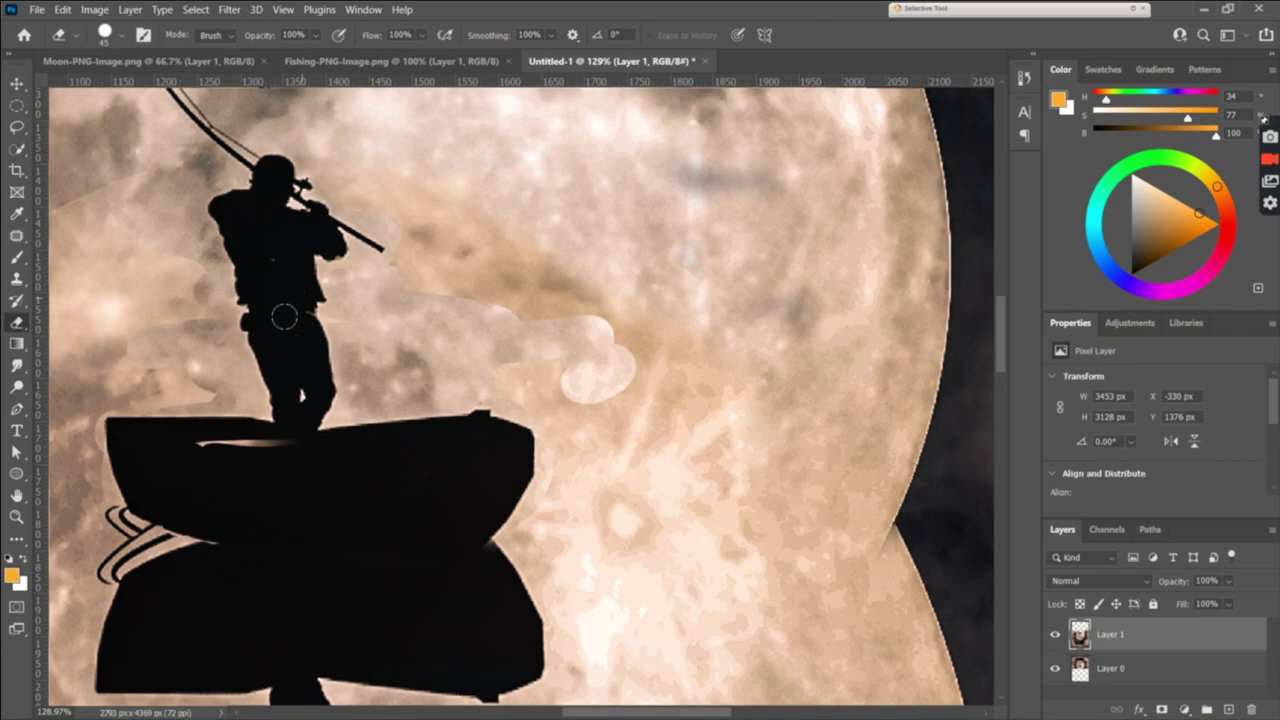
Blend the lower-left edge and curved rim where the two moons overlap.
{"action": "scroll", "coordinate": [286, 314], "scroll_direction": "up", "scroll_amount": 3}
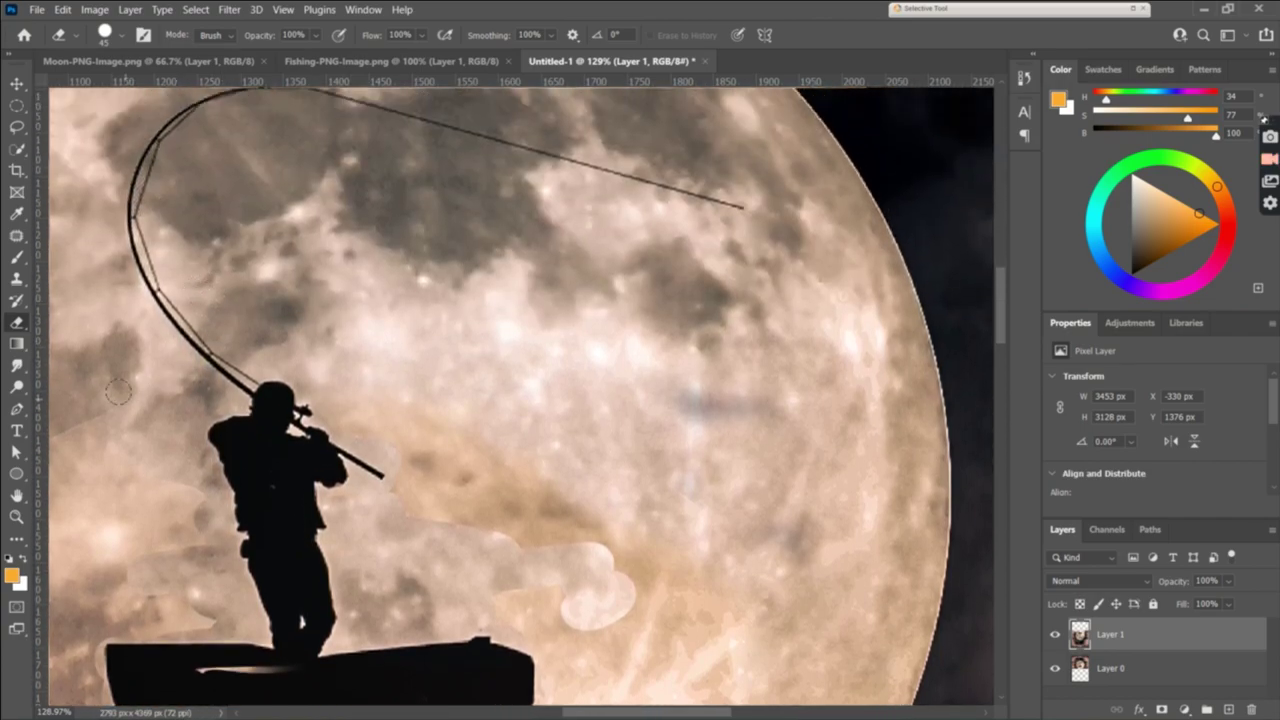
{"action": "scroll", "coordinate": [117, 392], "scroll_direction": "down", "scroll_amount": 3}
{"action": "scroll", "coordinate": [307, 442], "scroll_direction": "down", "scroll_amount": 2}
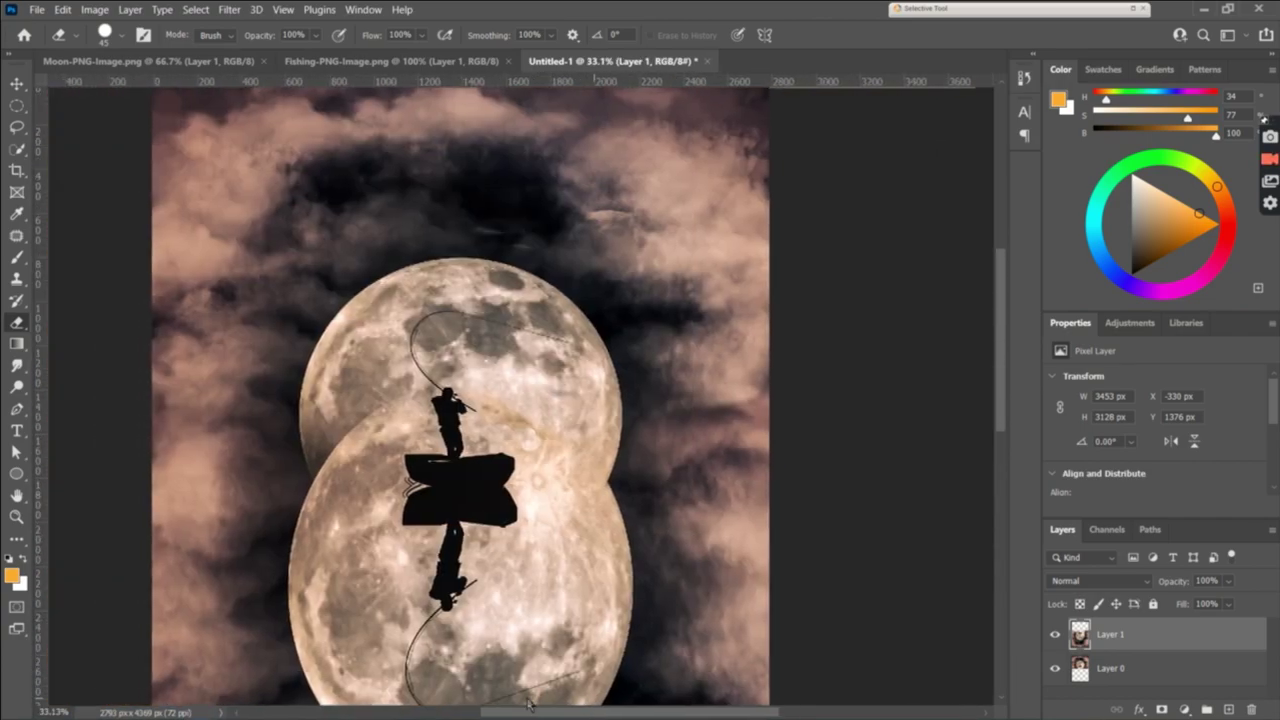
{"action": "scroll", "coordinate": [455, 550], "scroll_direction": "up", "scroll_amount": 2}
{"action": "scroll", "coordinate": [420, 560], "scroll_direction": "up", "scroll_amount": 3}
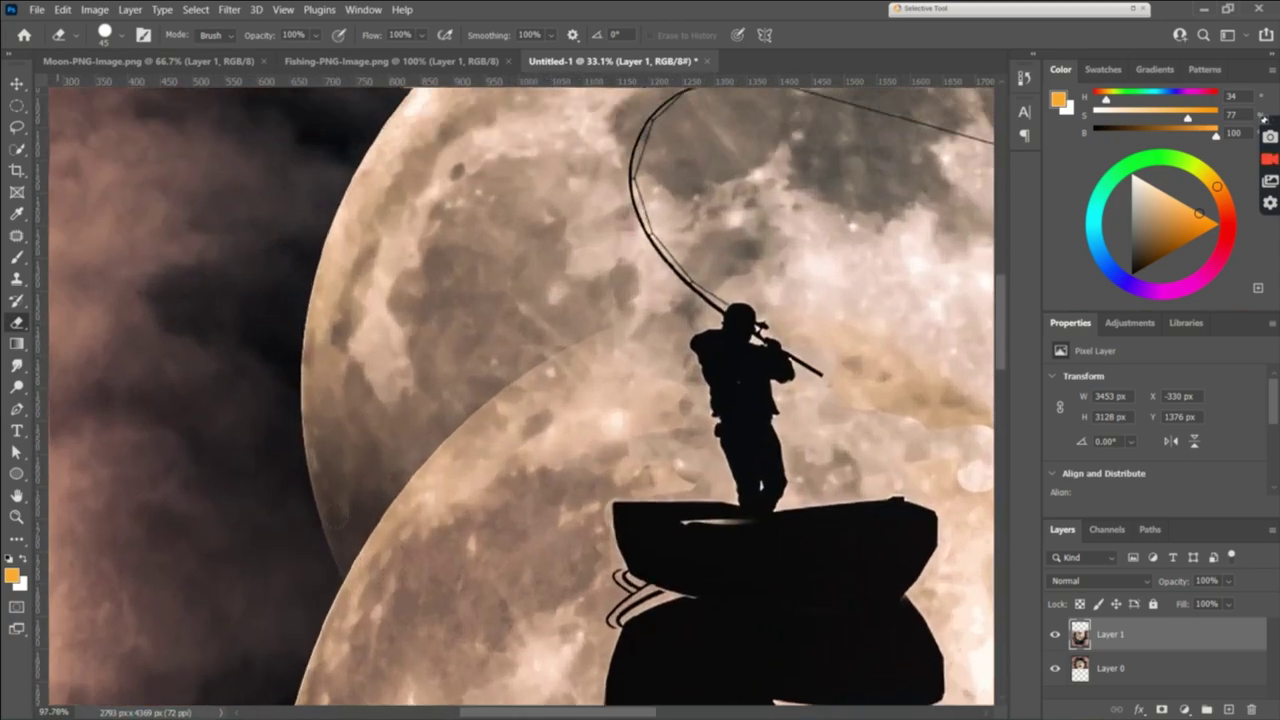
{"action": "scroll", "coordinate": [345, 578], "scroll_direction": "up", "scroll_amount": 4}
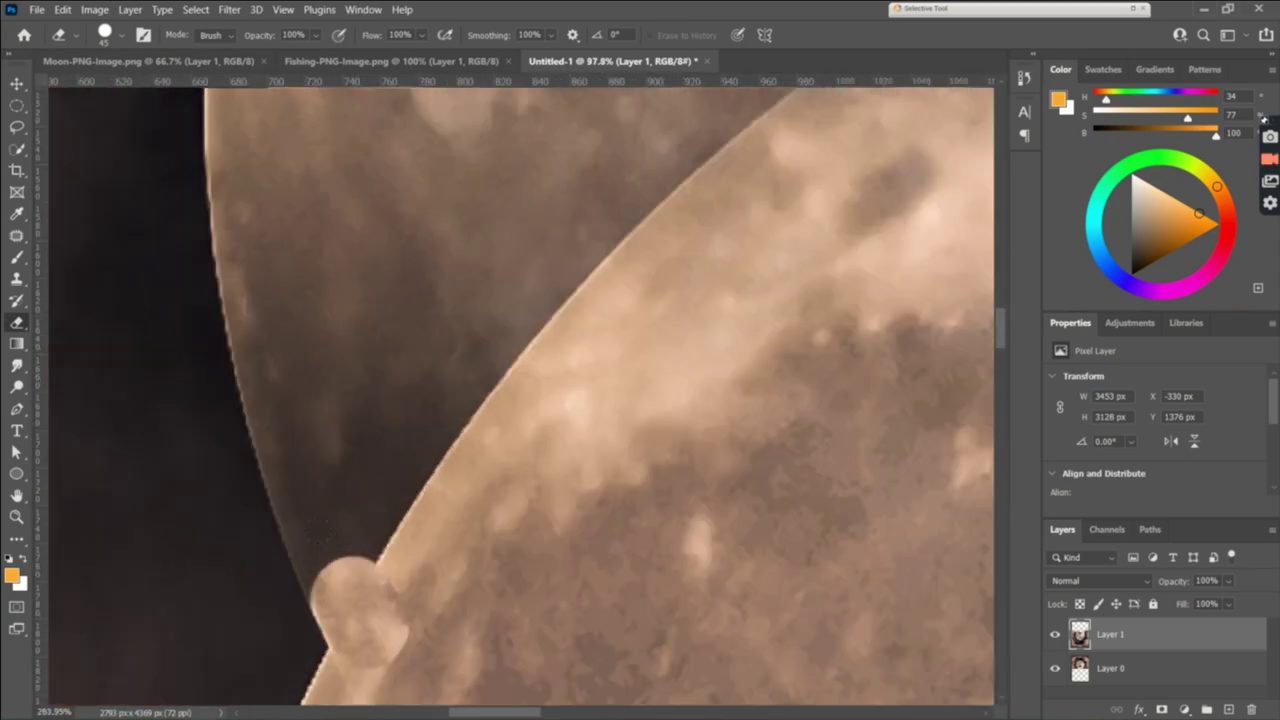
{"action": "mouse_move", "coordinate": [365, 600]}
{"action": "left_mouse_down"}
{"action": "mouse_move", "coordinate": [320, 520]}
{"action": "mouse_move", "coordinate": [238, 142]}
{"action": "left_mouse_up"}
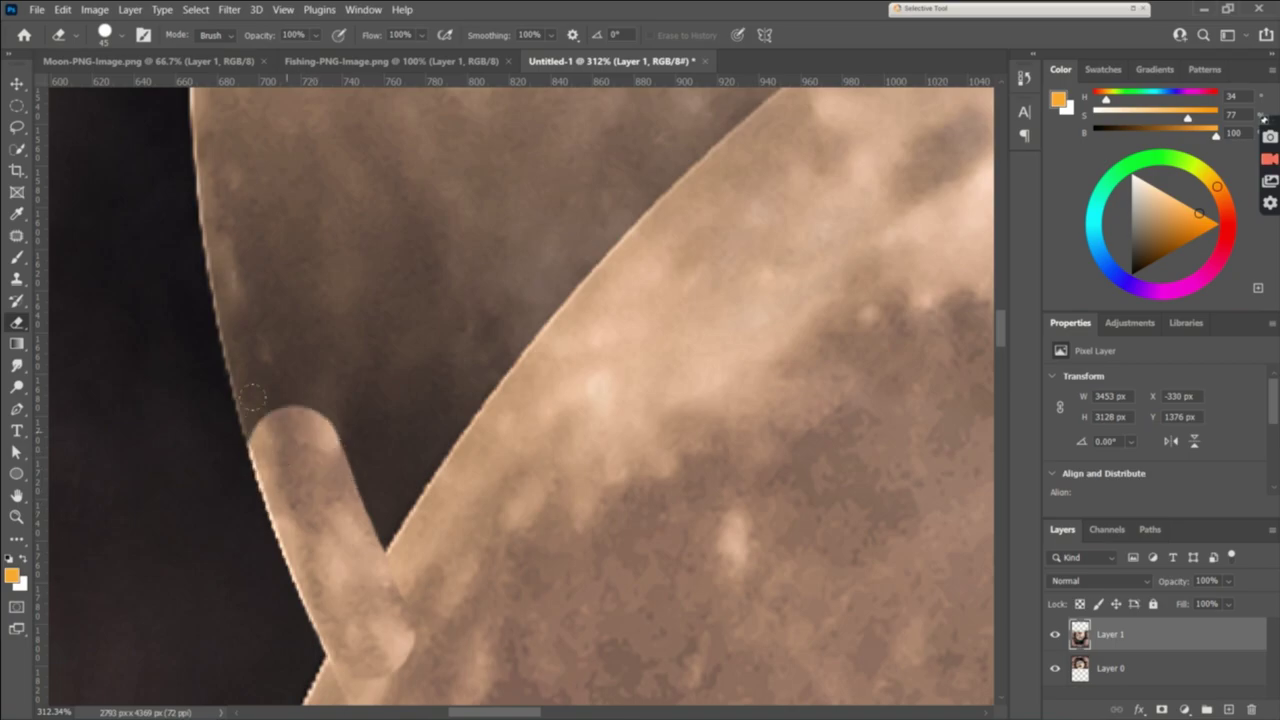
{"action": "scroll", "coordinate": [212, 145], "scroll_direction": "up", "scroll_amount": 2}
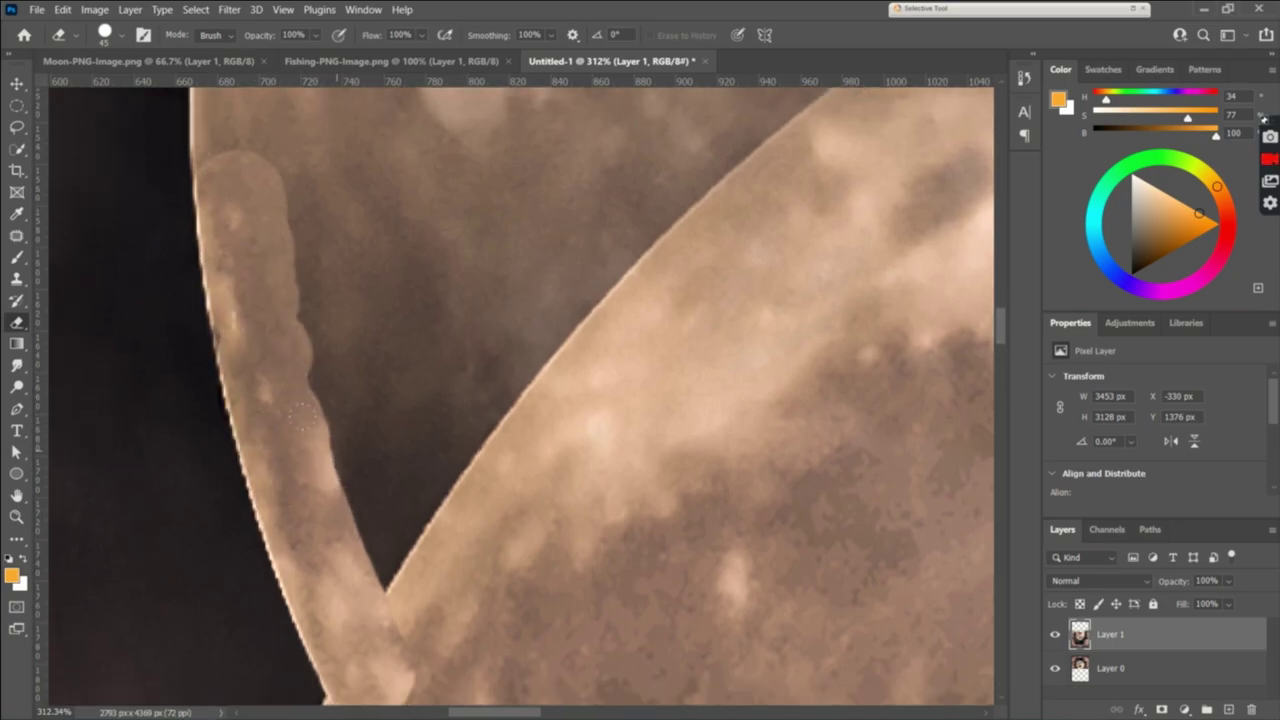
{"action": "left_click_drag", "start_coordinate": [414, 430], "coordinate": [620, 250]}
{"action": "scroll", "coordinate": [349, 385], "scroll_direction": "down", "scroll_amount": 2}
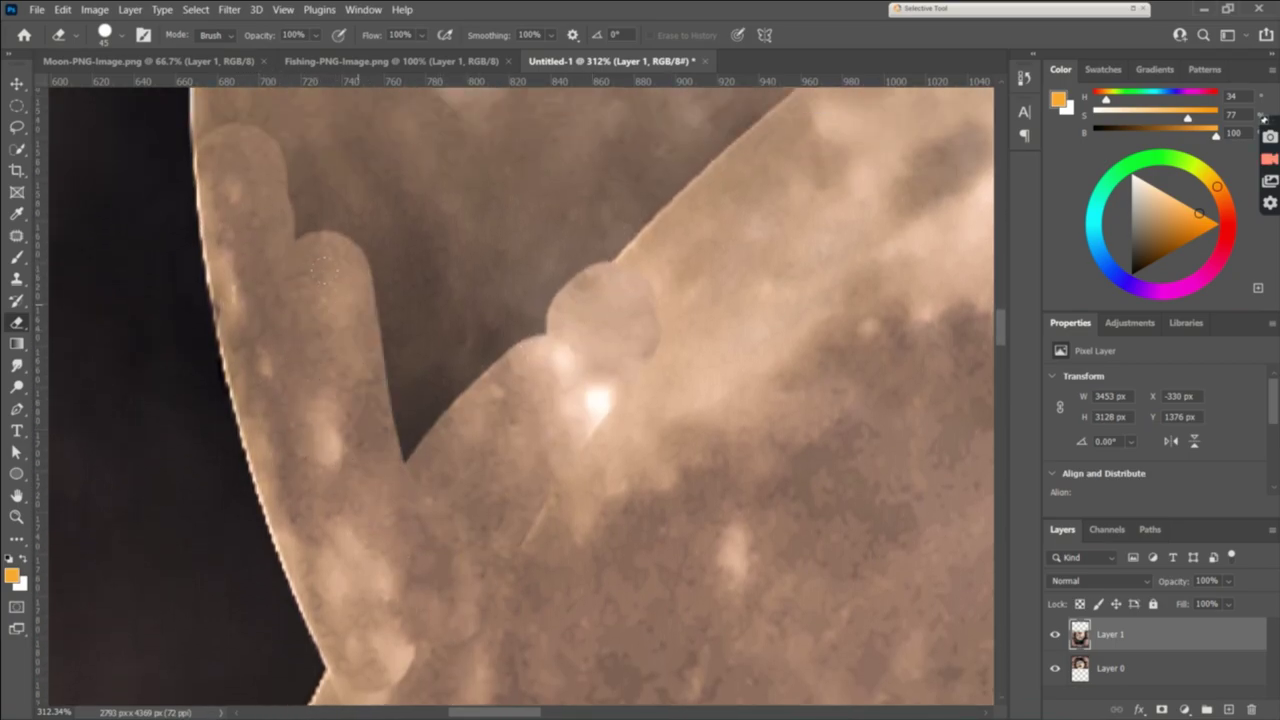
{"action": "scroll", "coordinate": [349, 385], "scroll_direction": "up", "scroll_amount": 3}
{"action": "scroll", "coordinate": [349, 385], "scroll_direction": "up", "scroll_amount": 2}
{"action": "scroll", "coordinate": [604, 400], "scroll_direction": "down", "scroll_amount": 3}
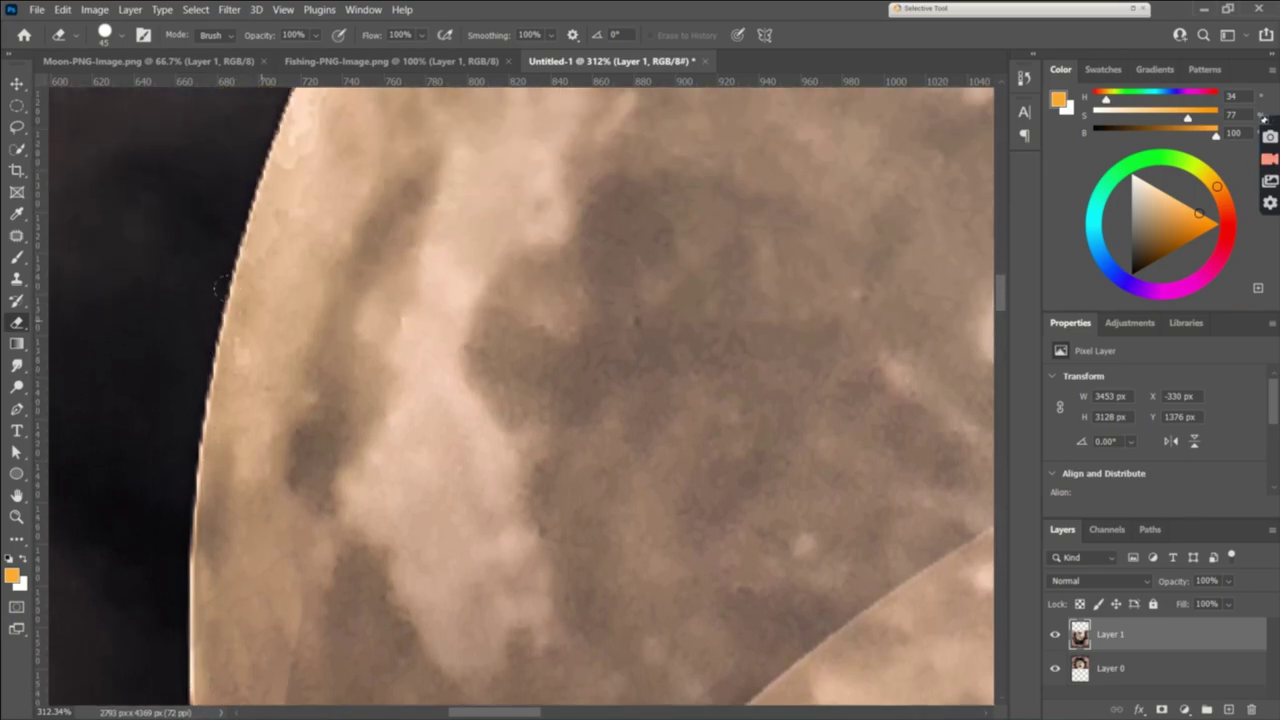
{"action": "scroll", "coordinate": [604, 400], "scroll_direction": "down", "scroll_amount": 2}
Switch to a soft round eraser at 125–150 px and smooth the streaky band across the moon.
{"action": "left_click", "coordinate": [121, 35]}
{"action": "left_click", "coordinate": [114, 290]}
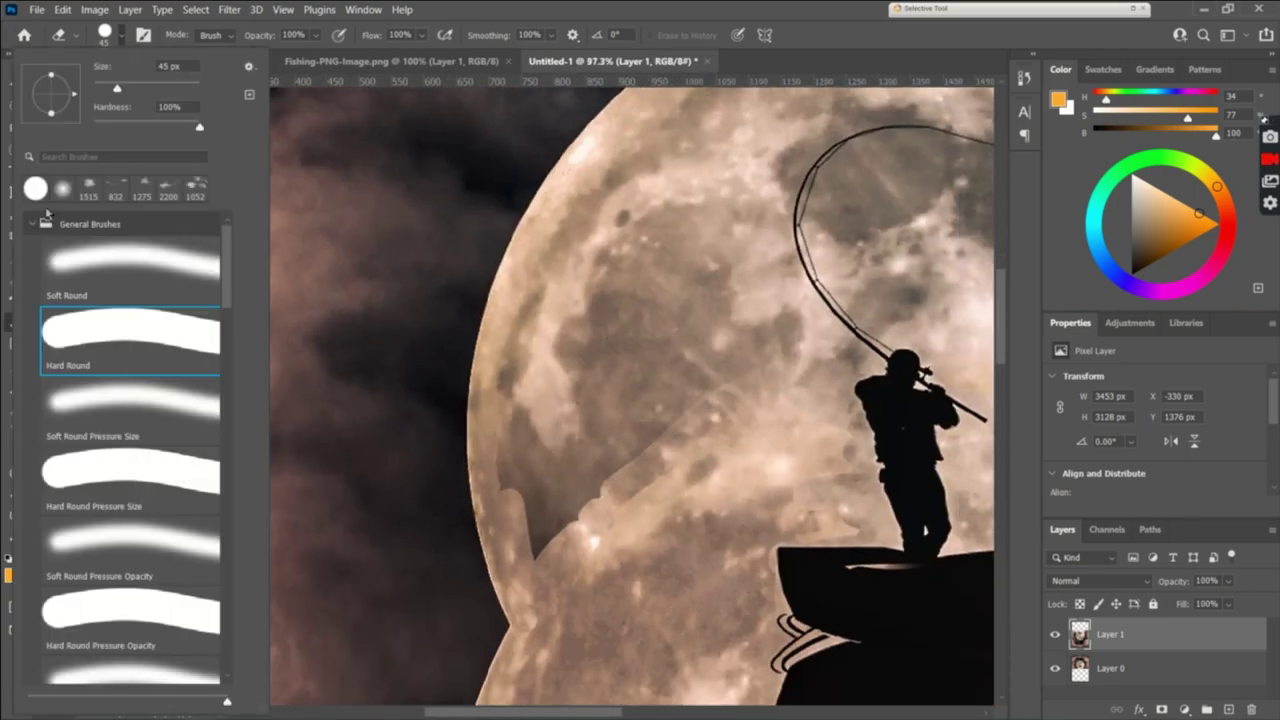
{"action": "left_click", "coordinate": [534, 472]}
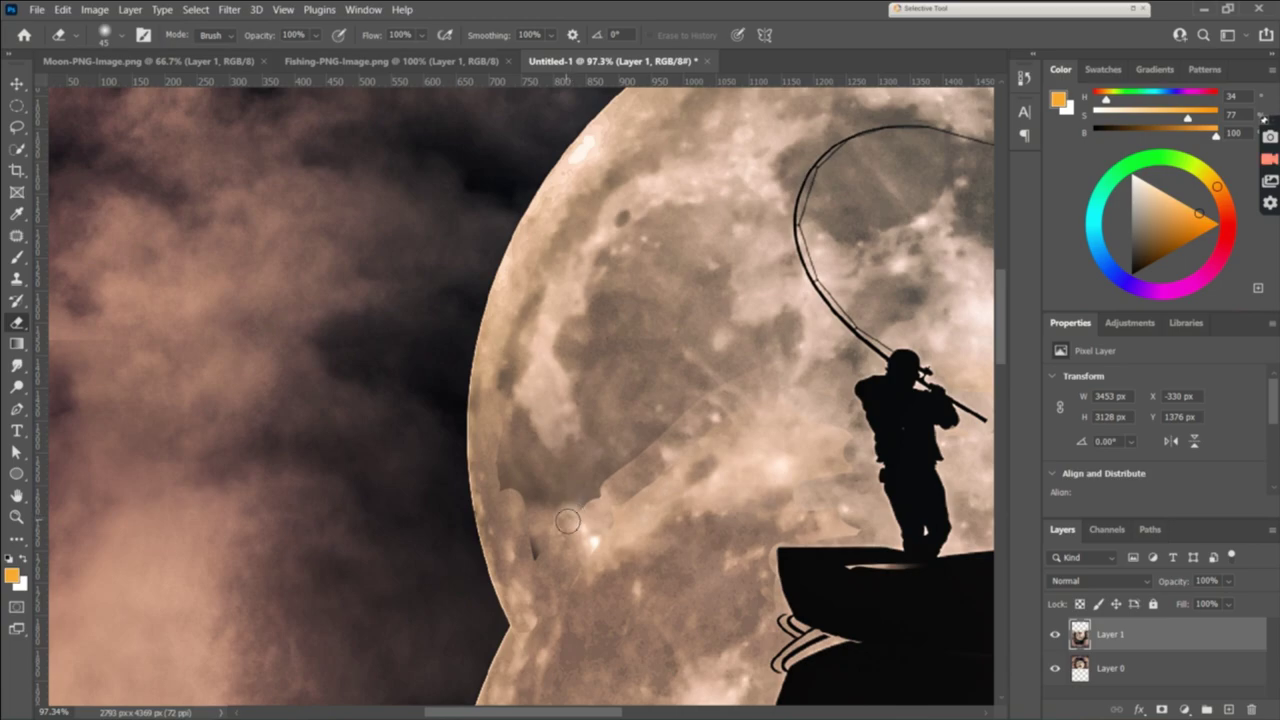
{"action": "key", "text": "bracketright"}
{"action": "key", "text": "bracketright"}
{"action": "key", "text": "bracketright"}
{"action": "left_click_drag", "start_coordinate": [566, 500], "coordinate": [545, 420]}
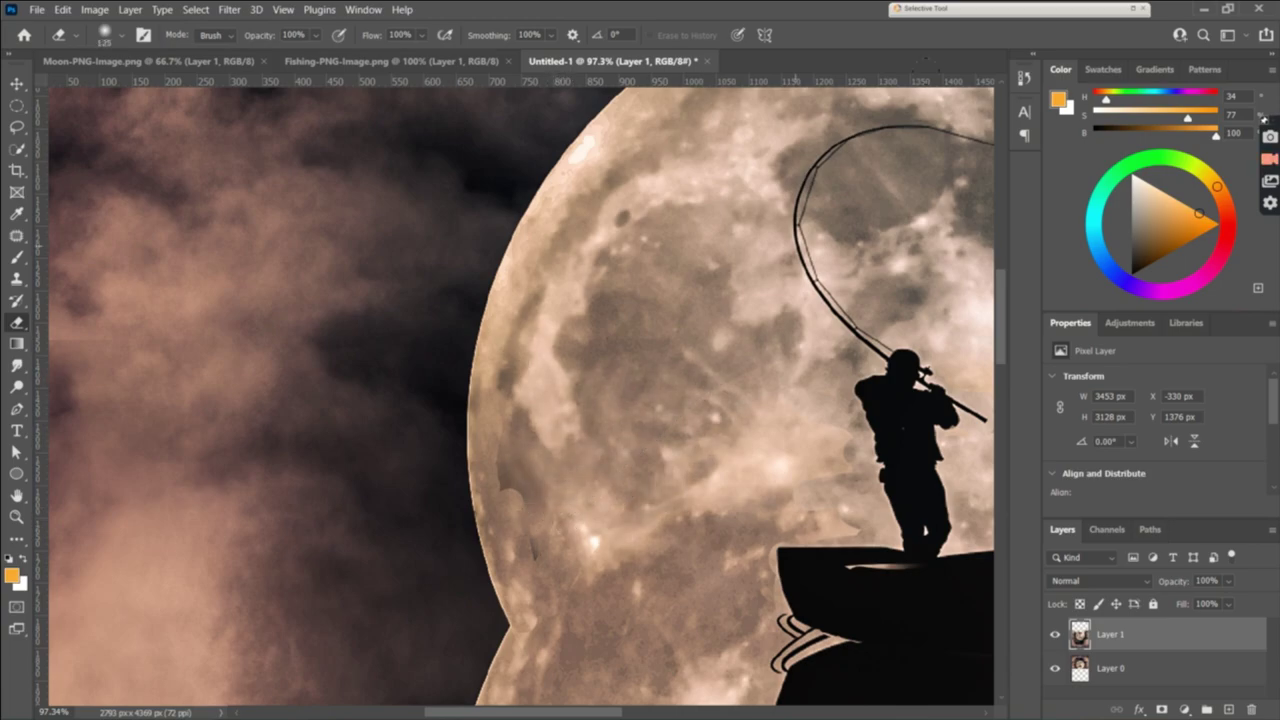
{"action": "scroll", "coordinate": [893, 430], "scroll_direction": "down", "scroll_amount": 1}
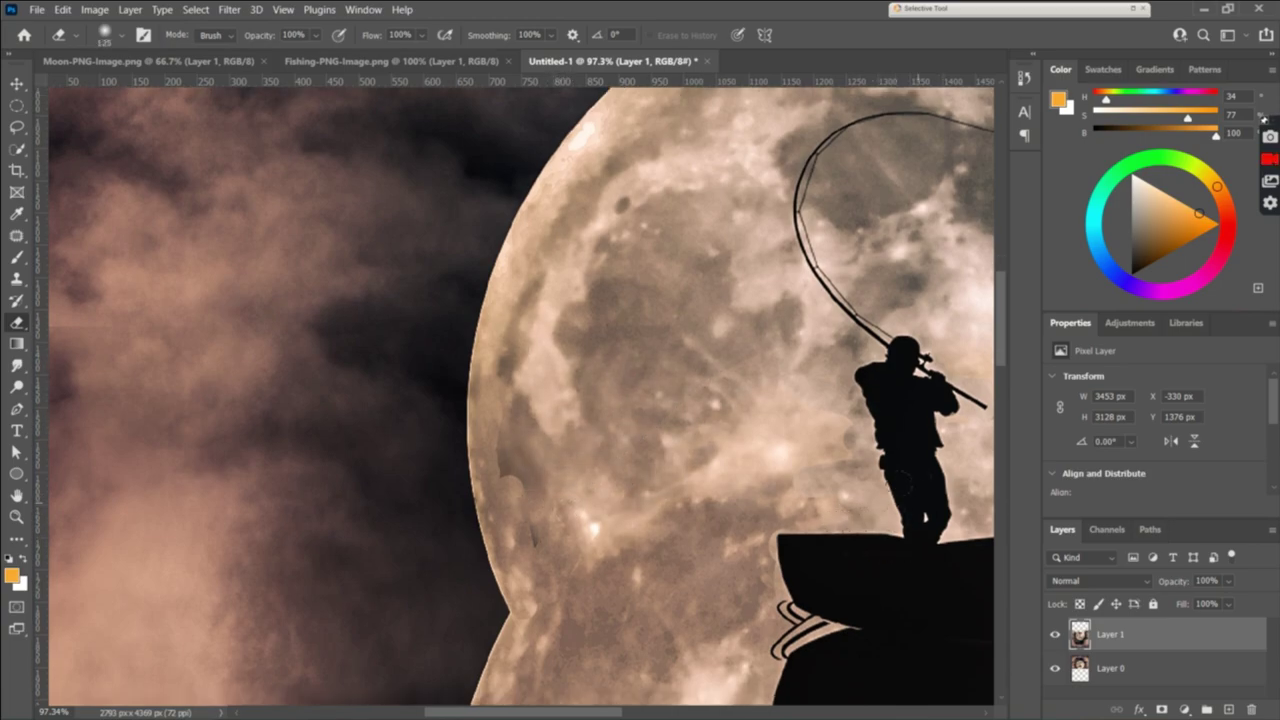
{"action": "scroll", "coordinate": [520, 396], "scroll_direction": "down", "scroll_amount": 3}
{"action": "key", "text": "bracketright"}
{"action": "scroll", "coordinate": [876, 432], "scroll_direction": "down", "scroll_amount": 5}
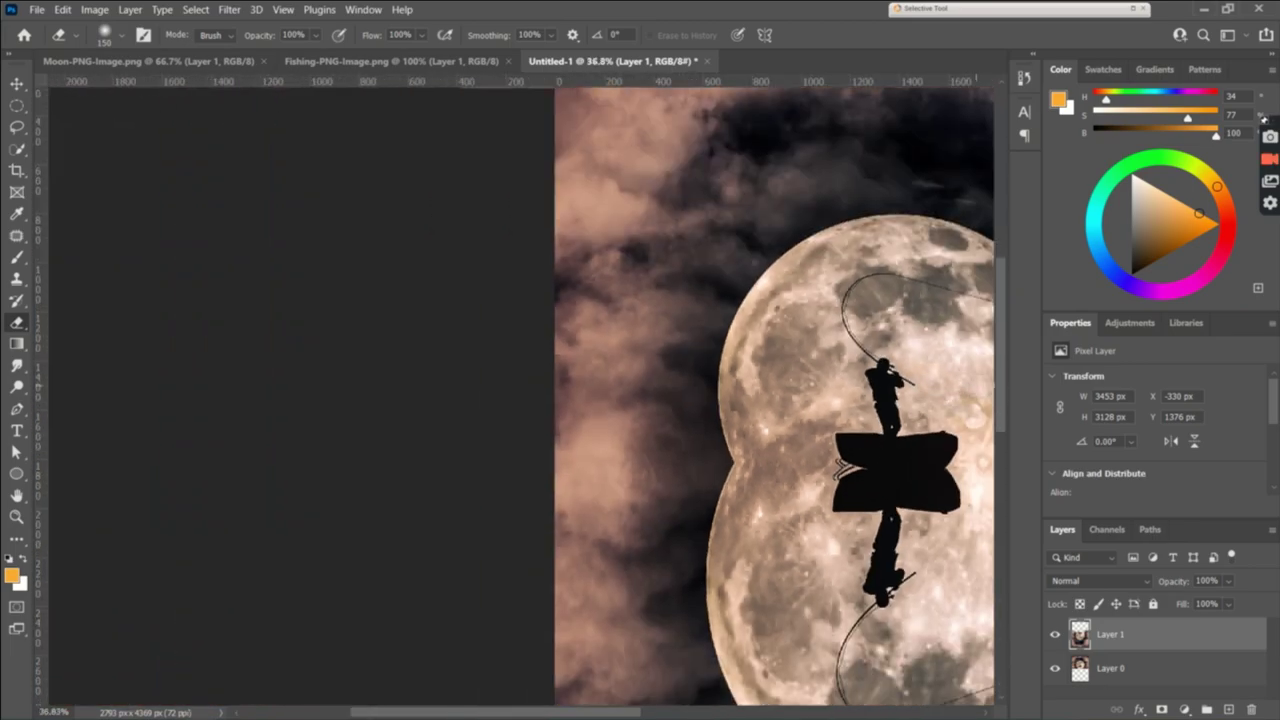
Transform Layer 1 and tilt its bounds into a trapezoid.
{"action": "scroll", "coordinate": [893, 451], "scroll_direction": "down", "scroll_amount": 2}
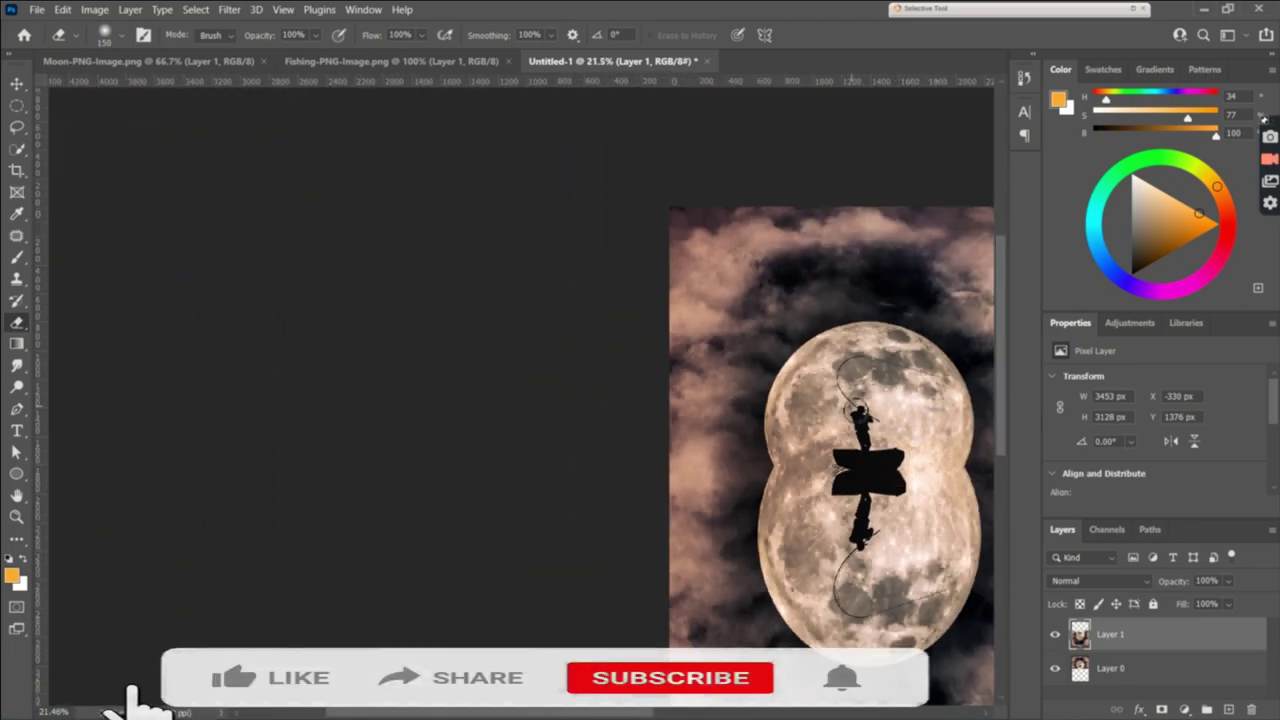
{"action": "scroll", "coordinate": [766, 449], "scroll_direction": "down", "scroll_amount": 2}
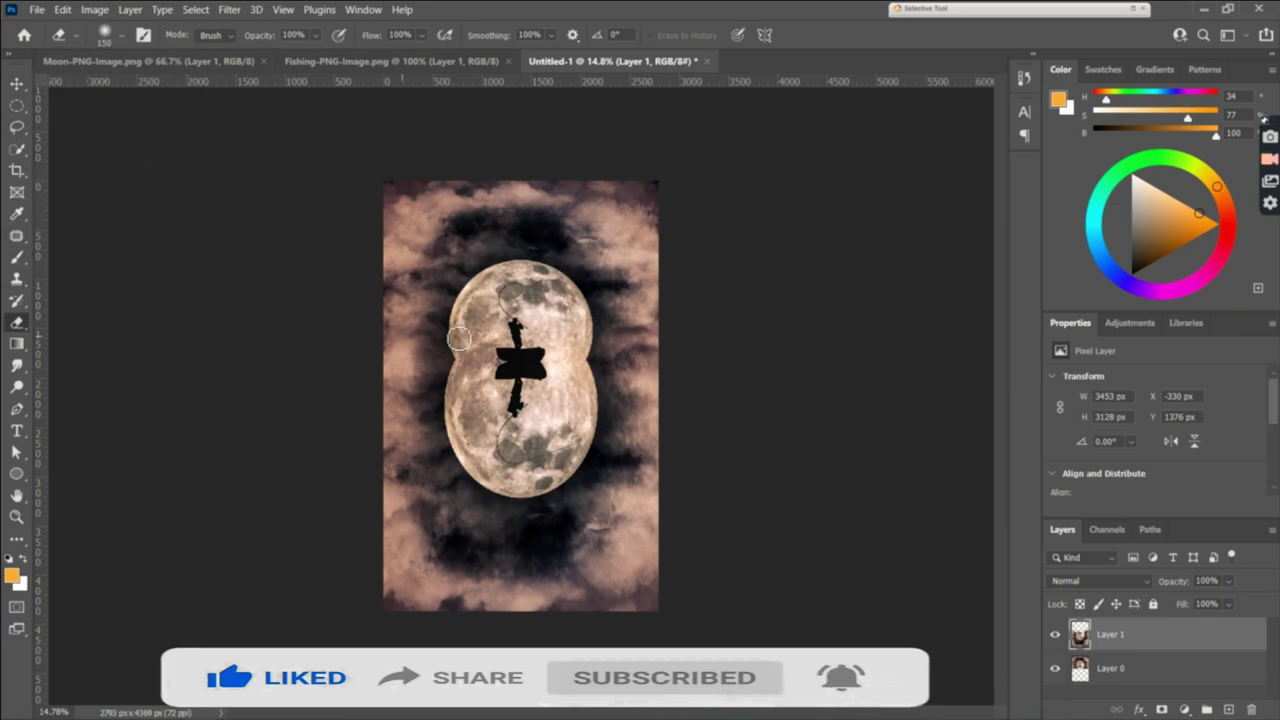
{"action": "key", "text": "ctrl+t"}
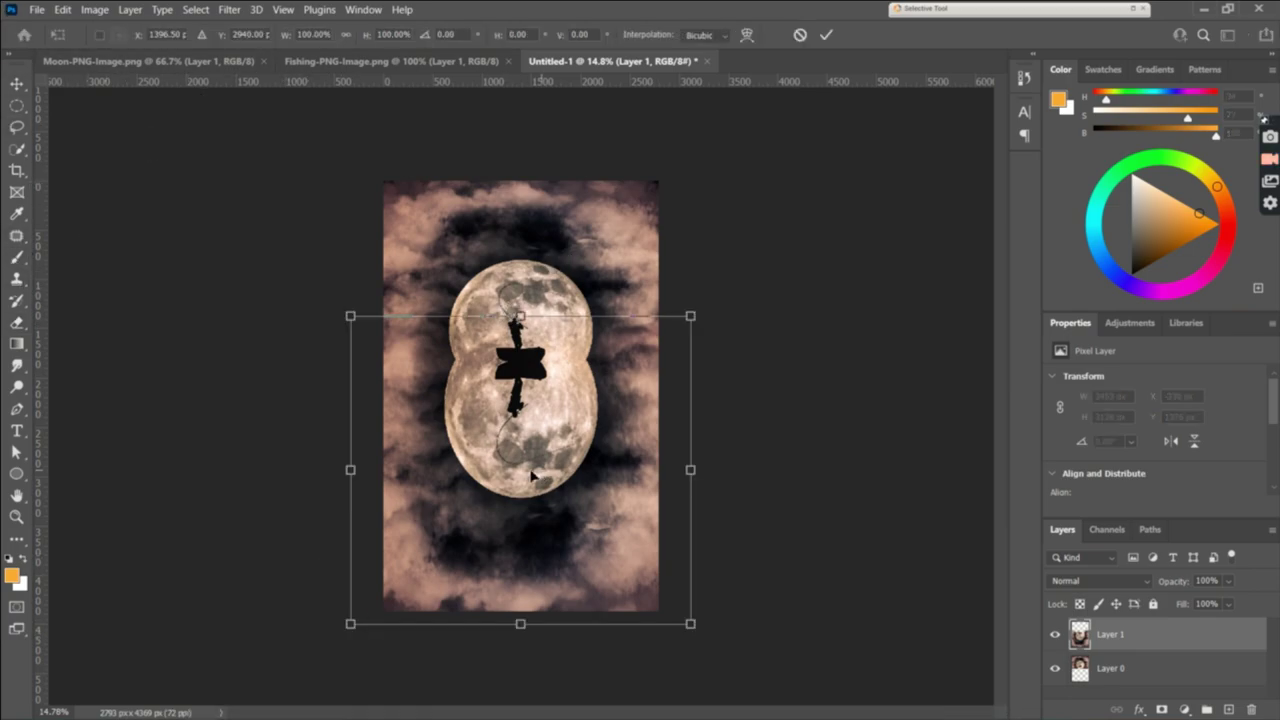
{"action": "right_click", "coordinate": [538, 476]}
{"action": "left_click", "coordinate": [610, 257]}
{"action": "mouse_move", "coordinate": [352, 631]}
{"action": "left_mouse_down"}
{"action": "mouse_move", "coordinate": [343, 600]}
{"action": "mouse_move", "coordinate": [292, 601]}
{"action": "left_mouse_up"}
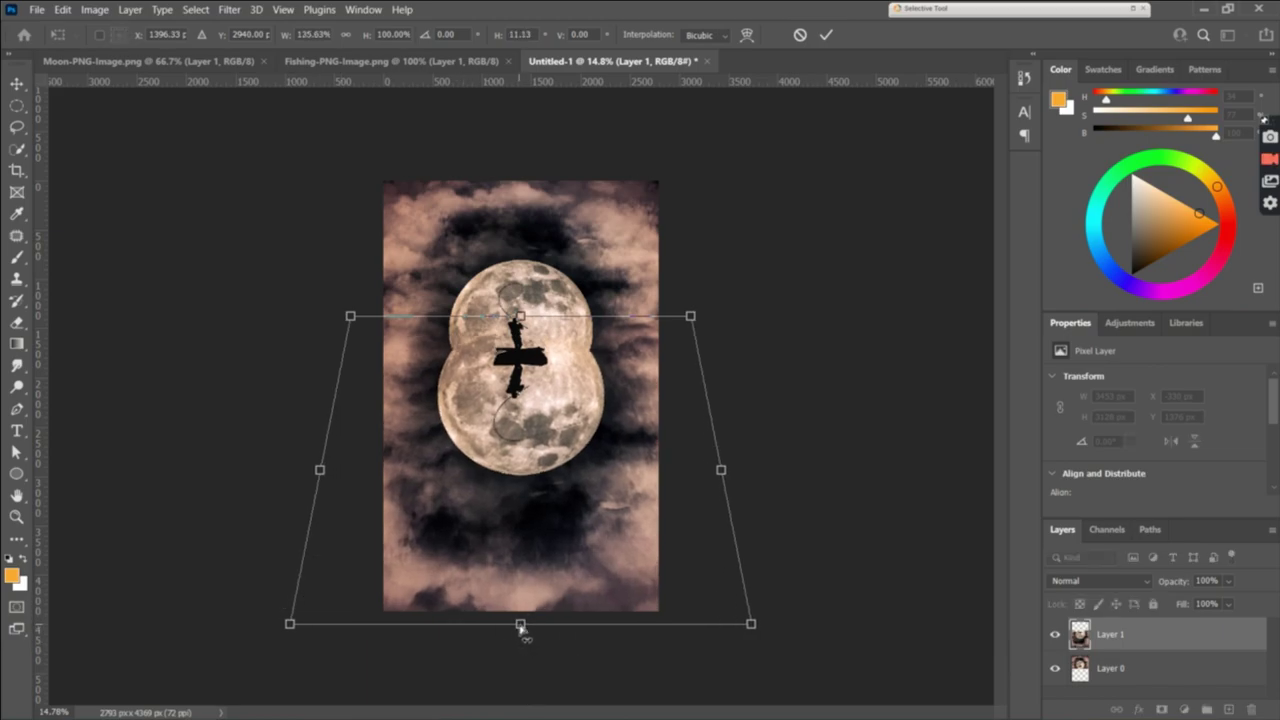
Stretch the moon layer downward to about 156% height.
{"action": "right_click", "coordinate": [525, 432]}
{"action": "left_click", "coordinate": [545, 131]}
{"action": "left_click_drag", "start_coordinate": [524, 626], "coordinate": [526, 716]}
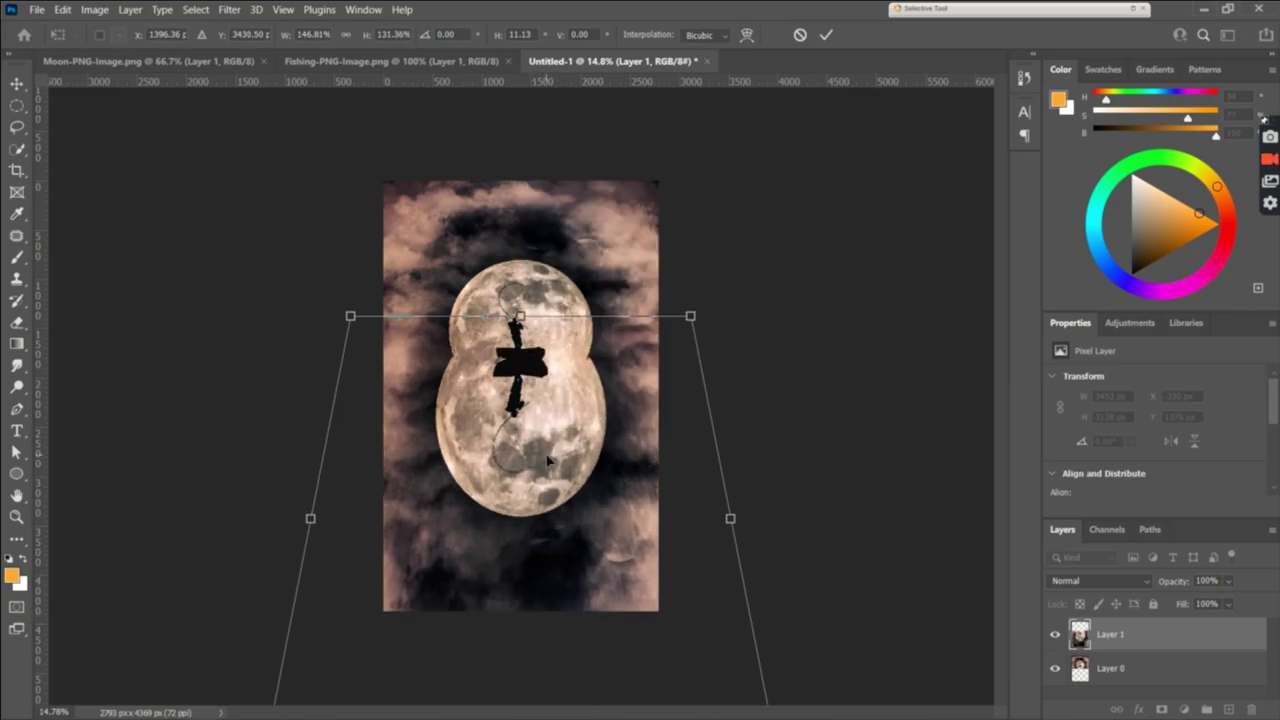
{"action": "scroll", "coordinate": [566, 410], "scroll_direction": "down", "scroll_amount": 5}
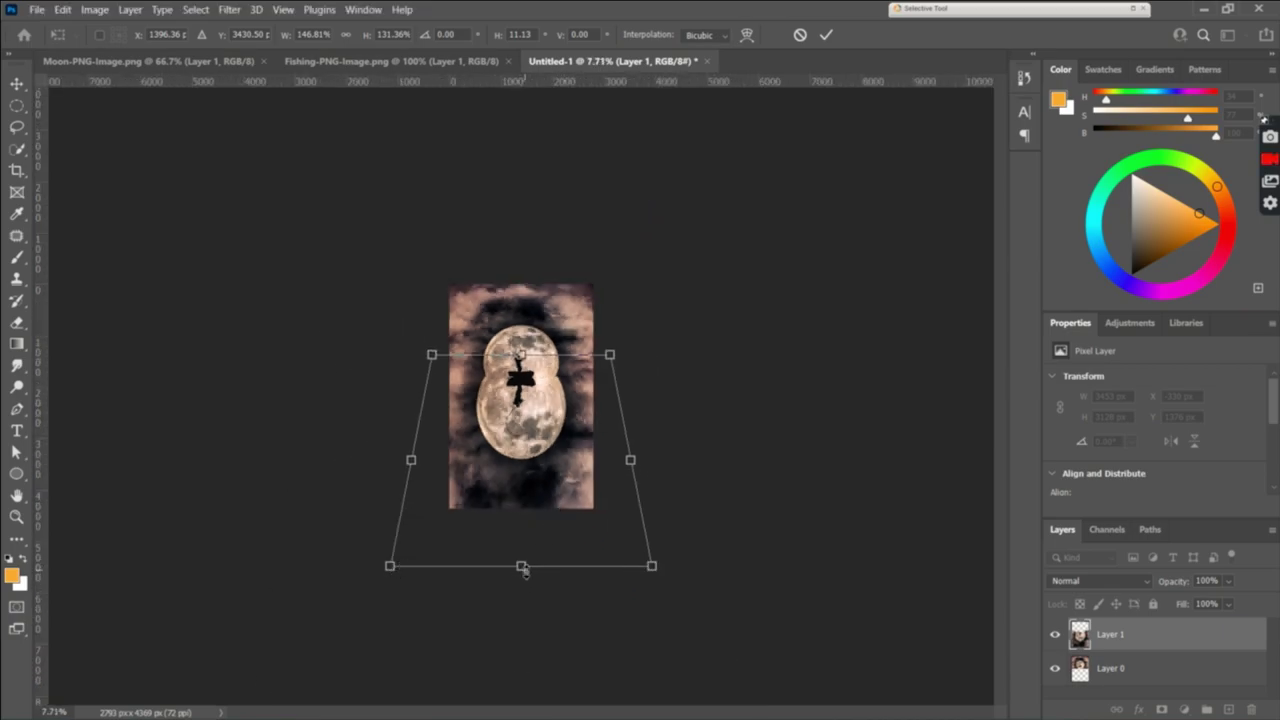
{"action": "left_click_drag", "start_coordinate": [520, 566], "coordinate": [520, 603]}
Widen the layer's bottom in perspective to about 175% width and commit.
{"action": "right_click", "coordinate": [517, 472]}
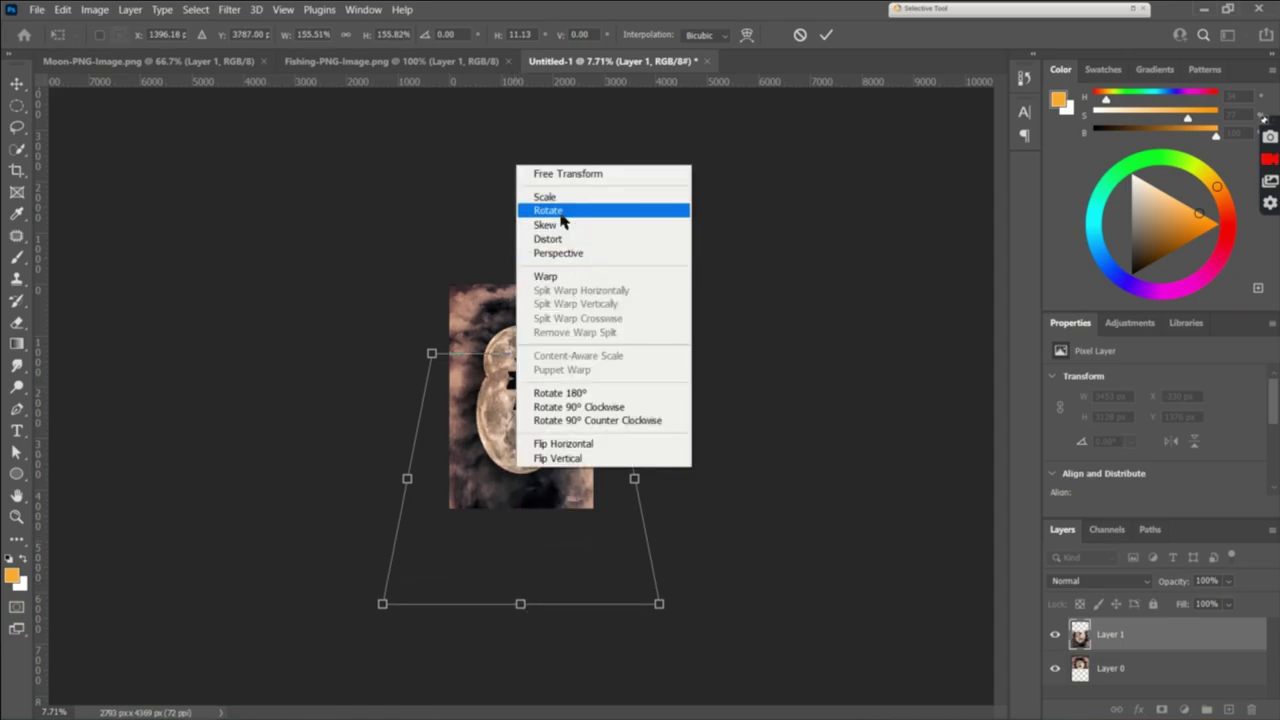
{"action": "left_click", "coordinate": [562, 253]}
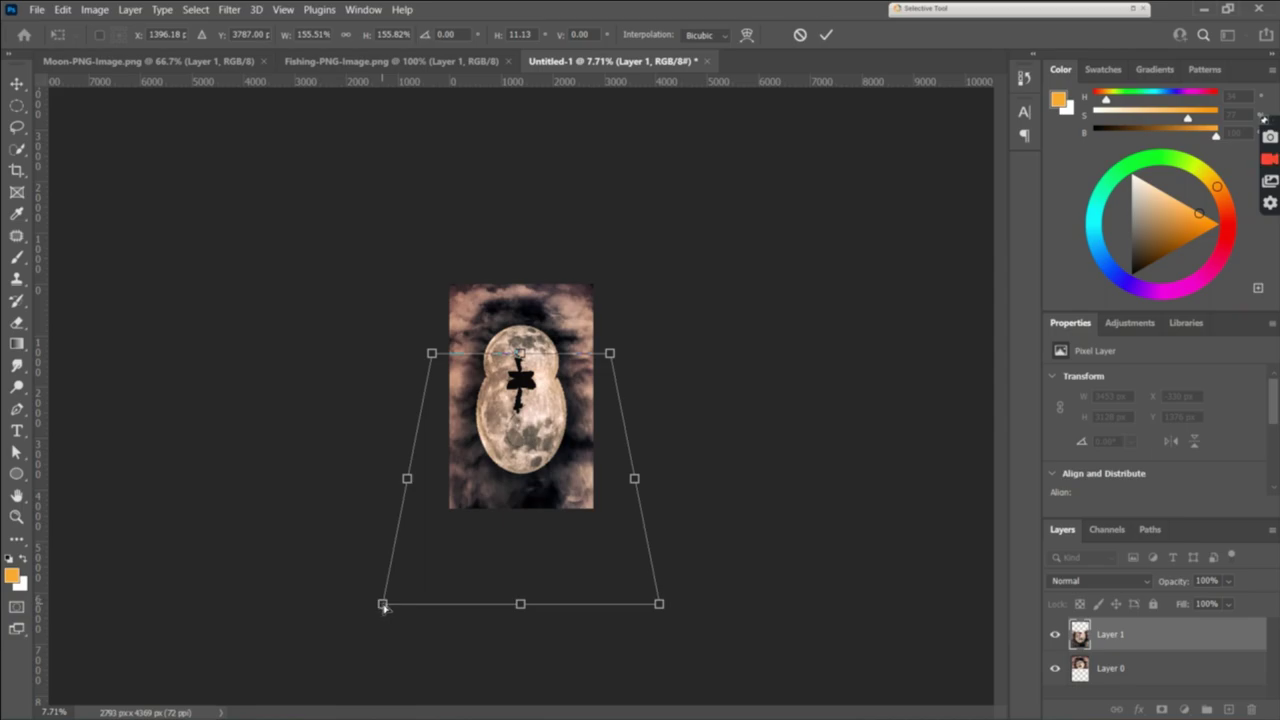
{"action": "left_click_drag", "start_coordinate": [382, 604], "coordinate": [404, 604]}
{"action": "mouse_move", "coordinate": [376, 603]}
{"action": "left_mouse_down"}
{"action": "mouse_move", "coordinate": [340, 568]}
{"action": "mouse_move", "coordinate": [385, 595]}
{"action": "left_mouse_up"}
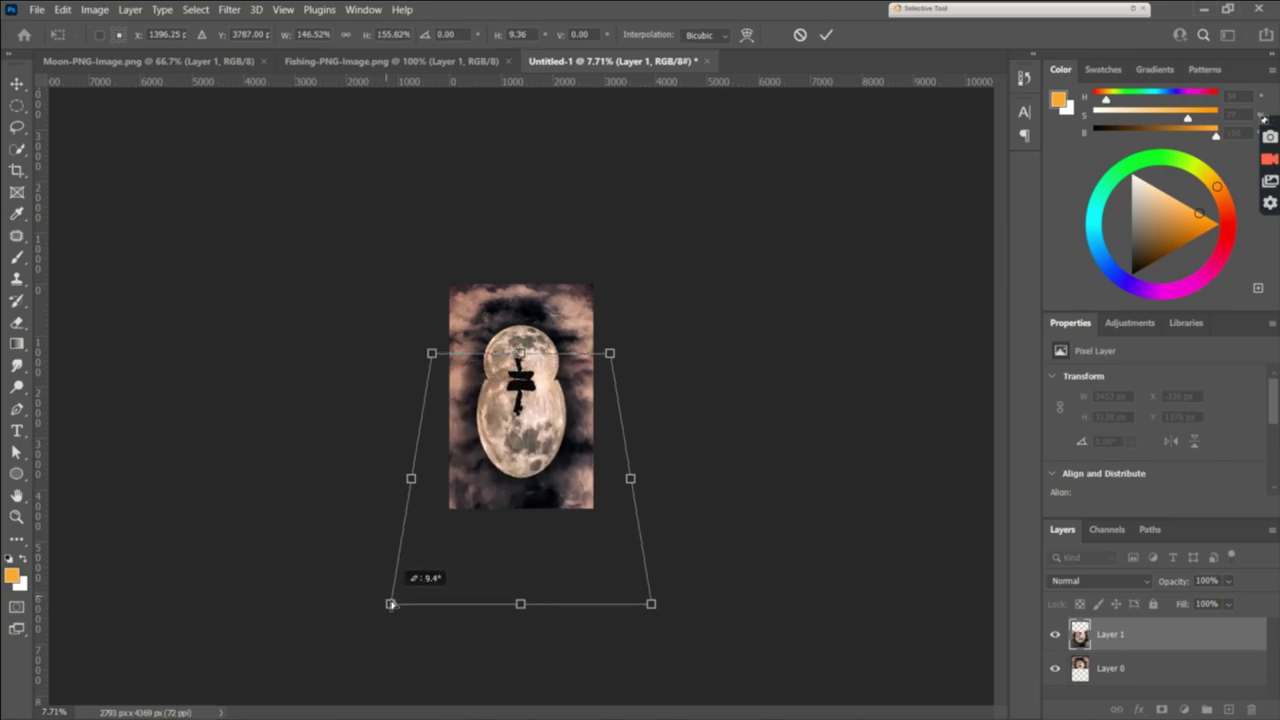
{"action": "left_click_drag", "start_coordinate": [385, 595], "coordinate": [386, 604]}
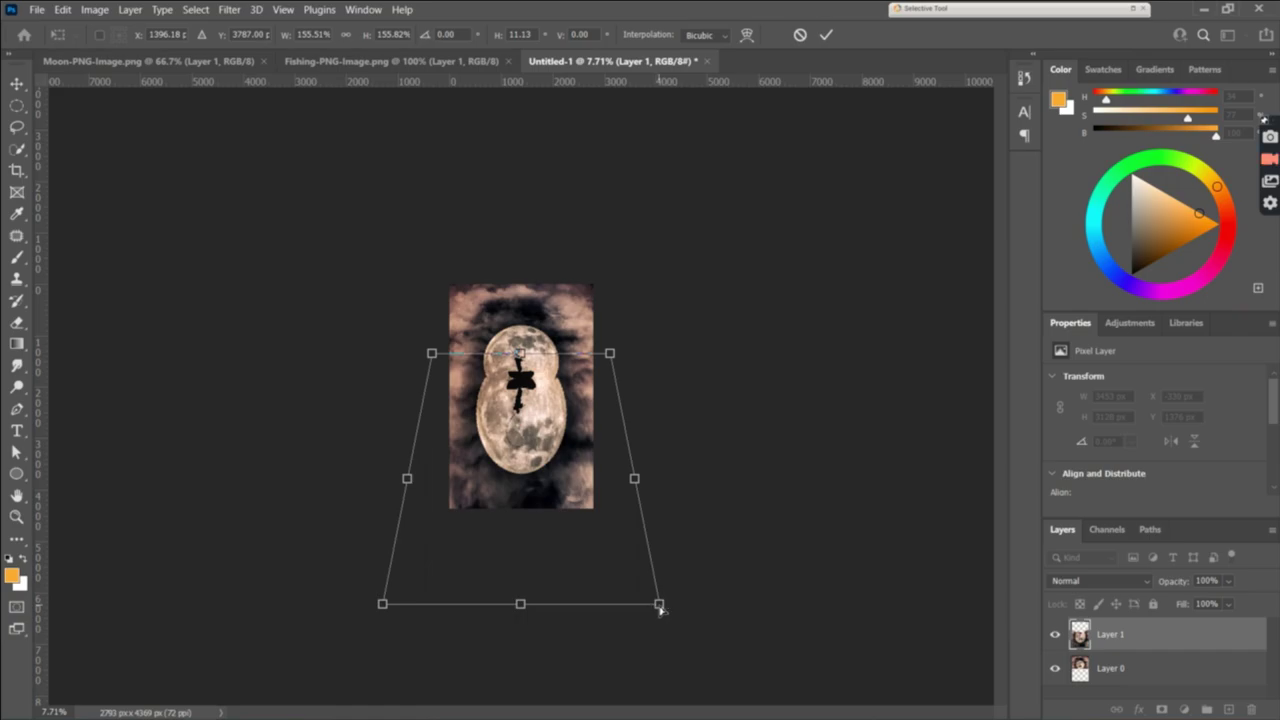
{"action": "left_click_drag", "start_coordinate": [656, 606], "coordinate": [676, 604]}
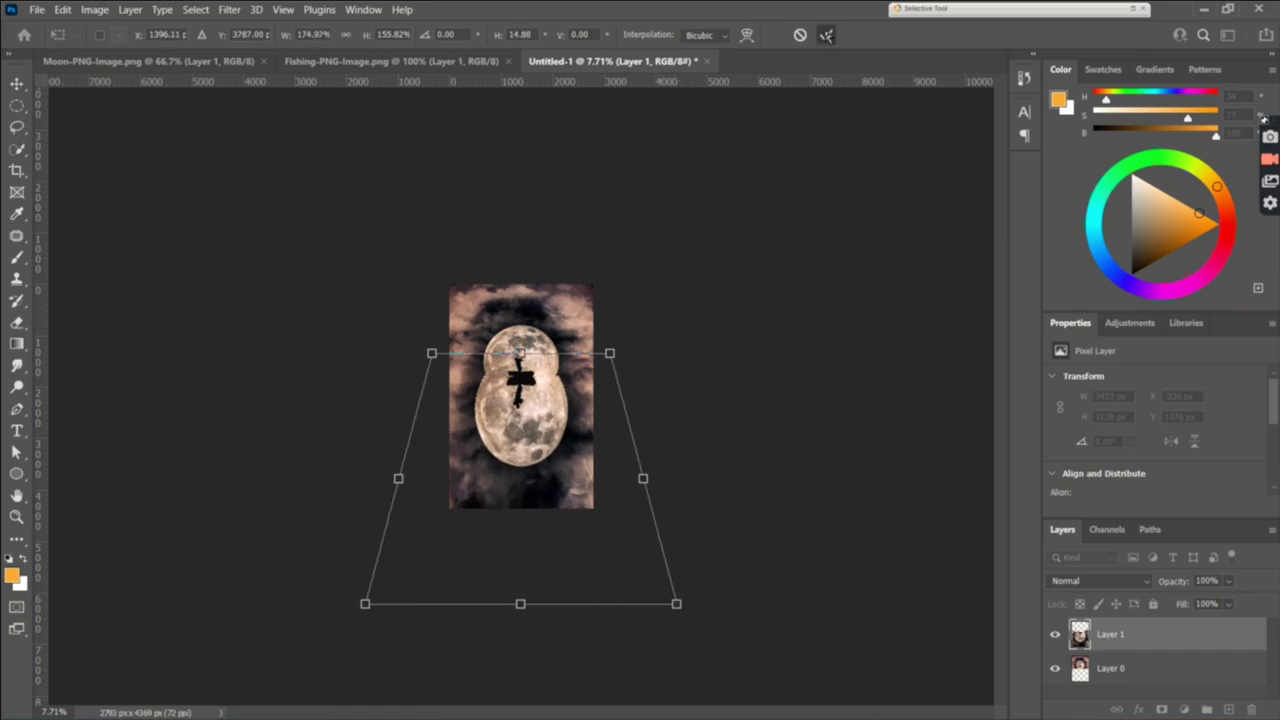
{"action": "left_click", "coordinate": [826, 34]}
{"action": "key", "text": "e"}
{"action": "key", "text": "ctrl+0"}
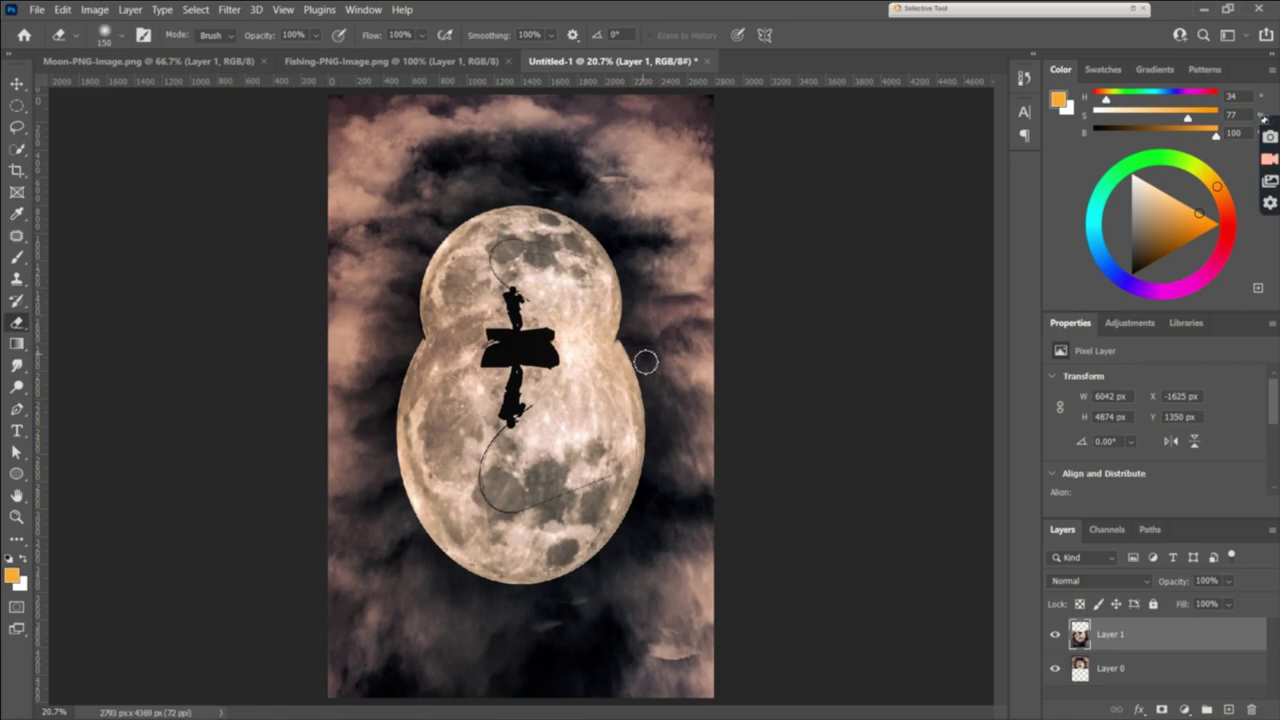
Narrow the mirrored moon's top in perspective so it widens toward the bottom.
{"action": "key", "text": "ctrl+t"}
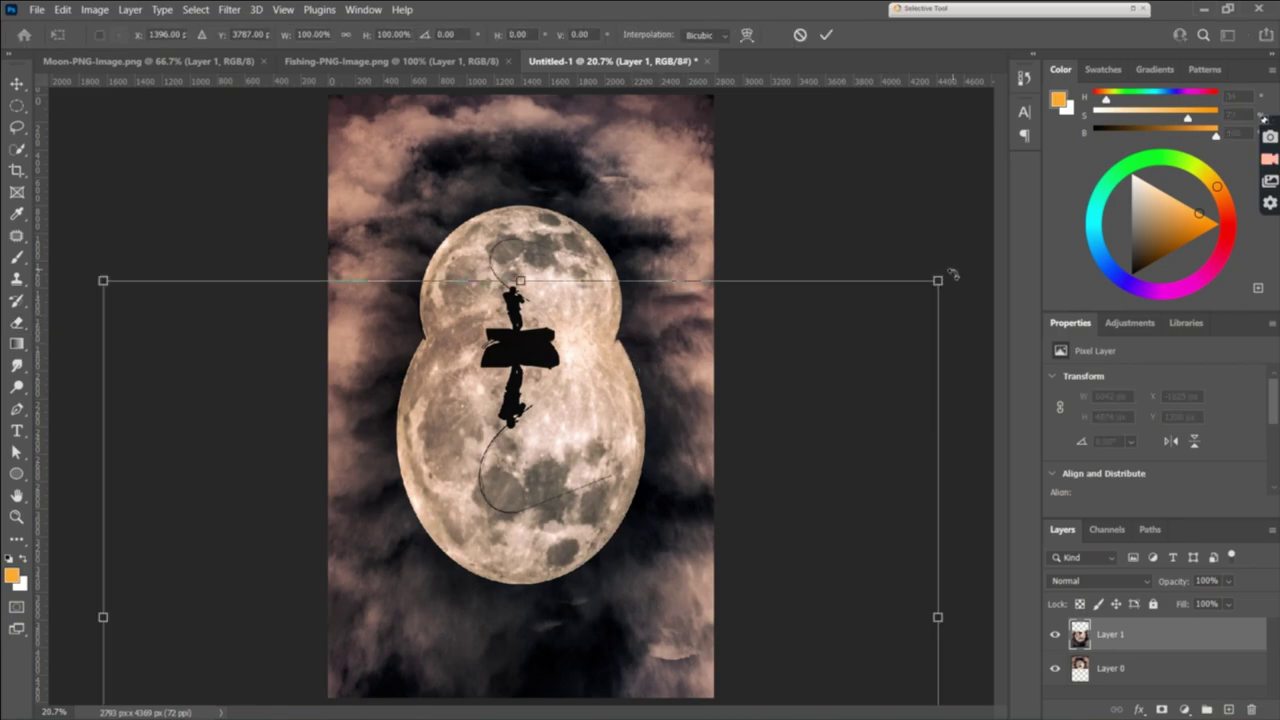
{"action": "right_click", "coordinate": [617, 338]}
{"action": "left_click", "coordinate": [650, 424]}
{"action": "left_click_drag", "start_coordinate": [937, 283], "coordinate": [920, 280]}
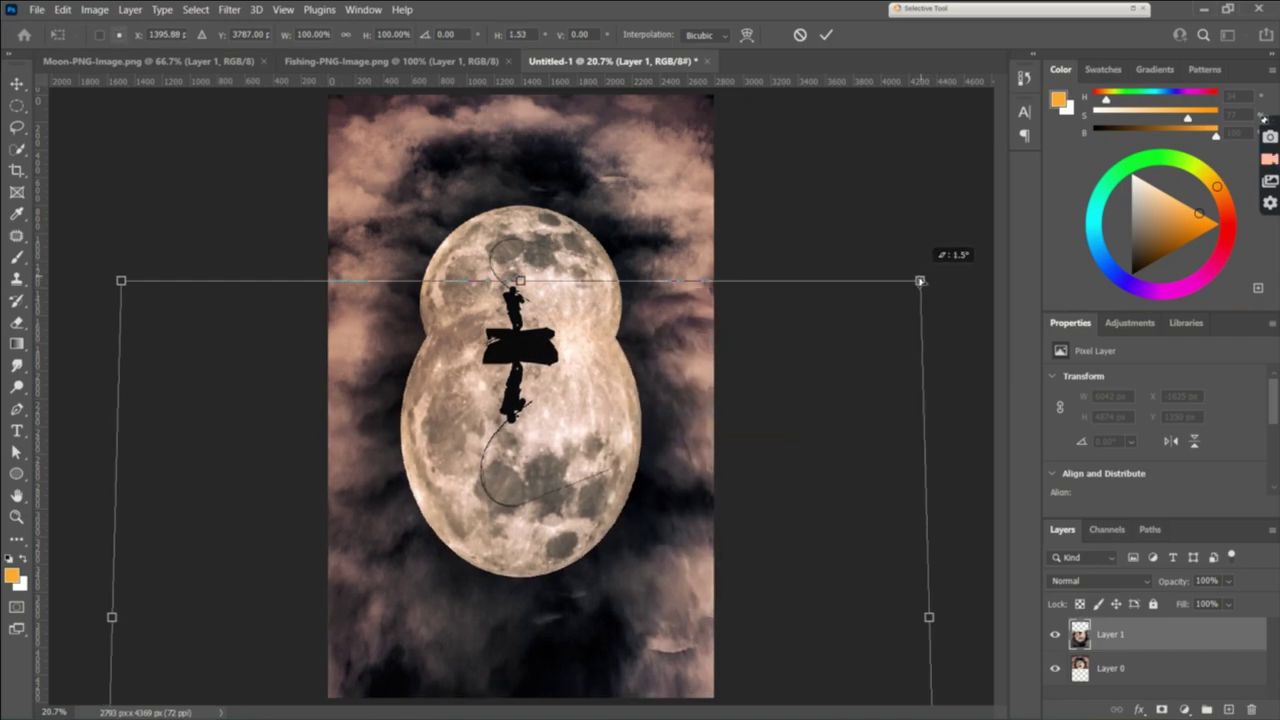
{"action": "left_click", "coordinate": [826, 34]}
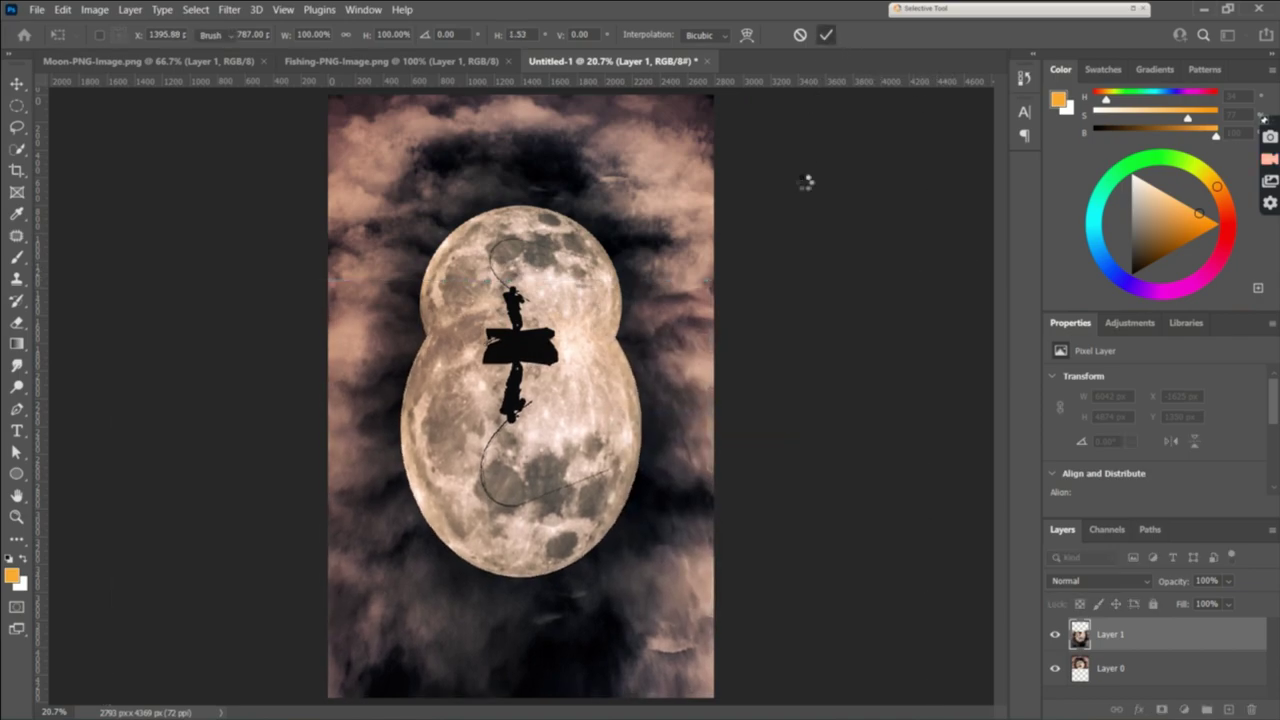
{"action": "key", "text": "e"}
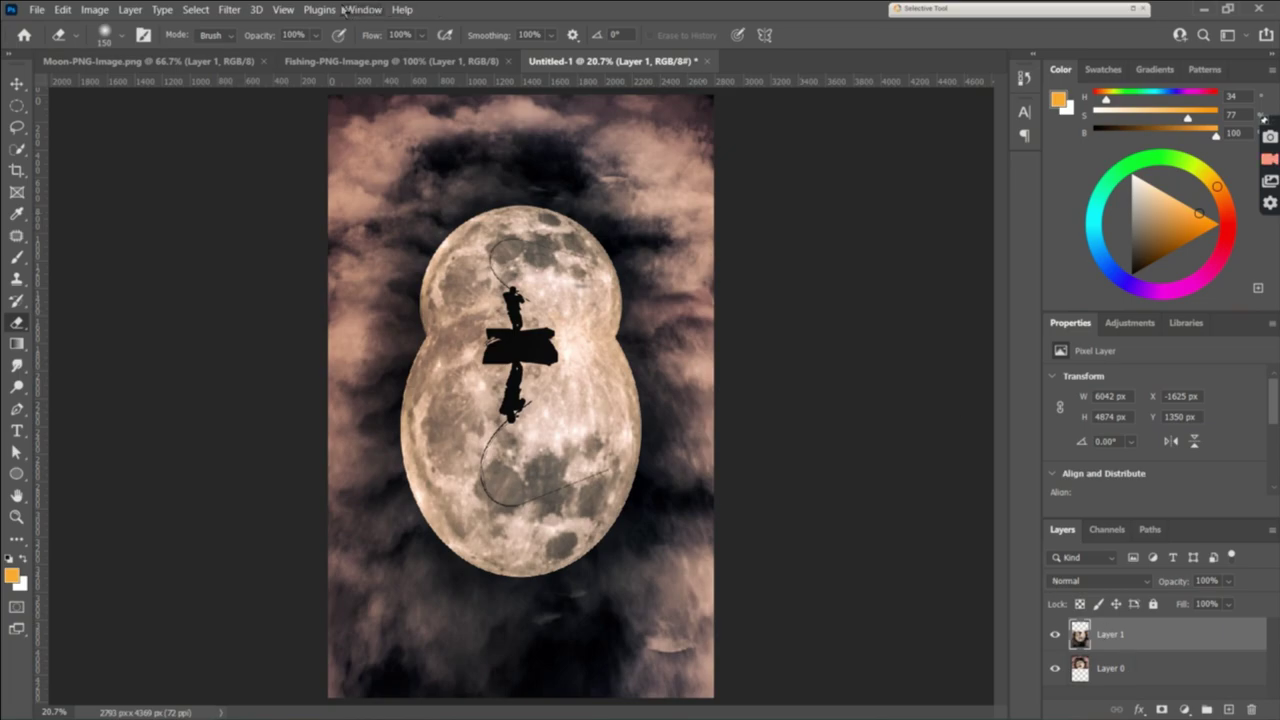
{"action": "key", "text": "ctrl+plus"}
Apply Displace with Horizontal 1 and Vertical 170 using the water ripples - displace map file.
{"action": "left_click", "coordinate": [252, 9]}
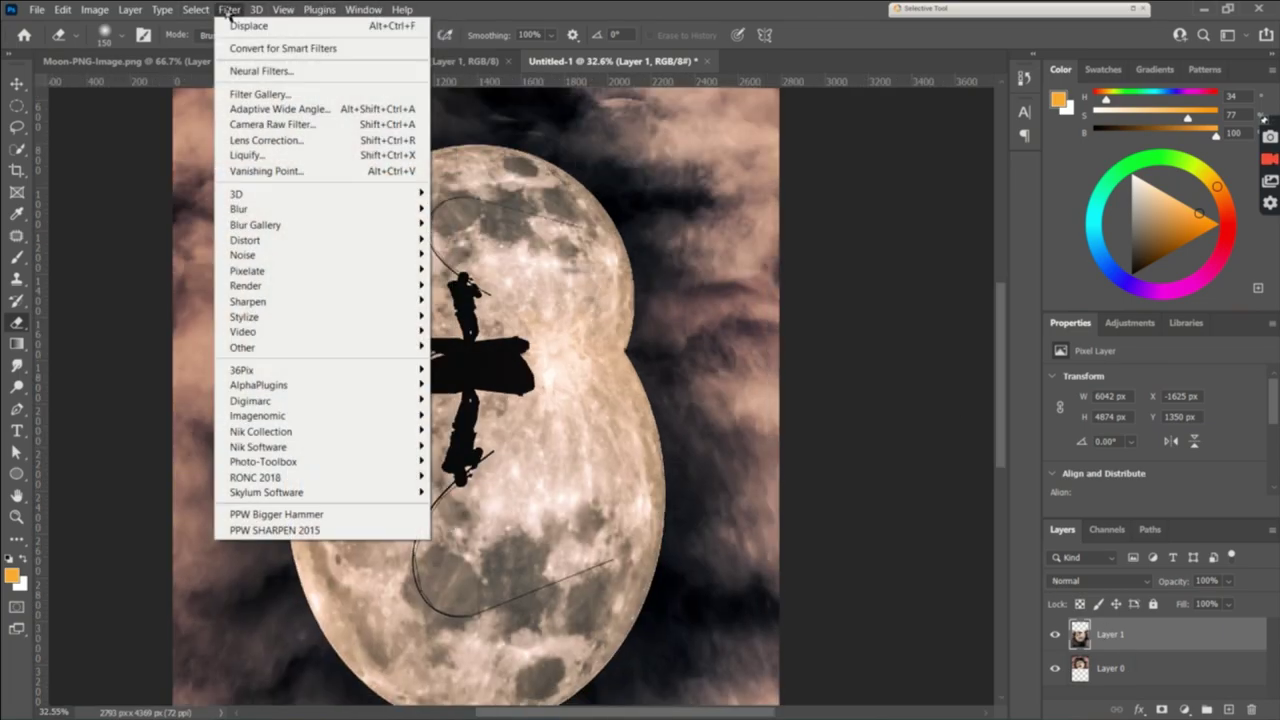
{"action": "mouse_move", "coordinate": [245, 240]}
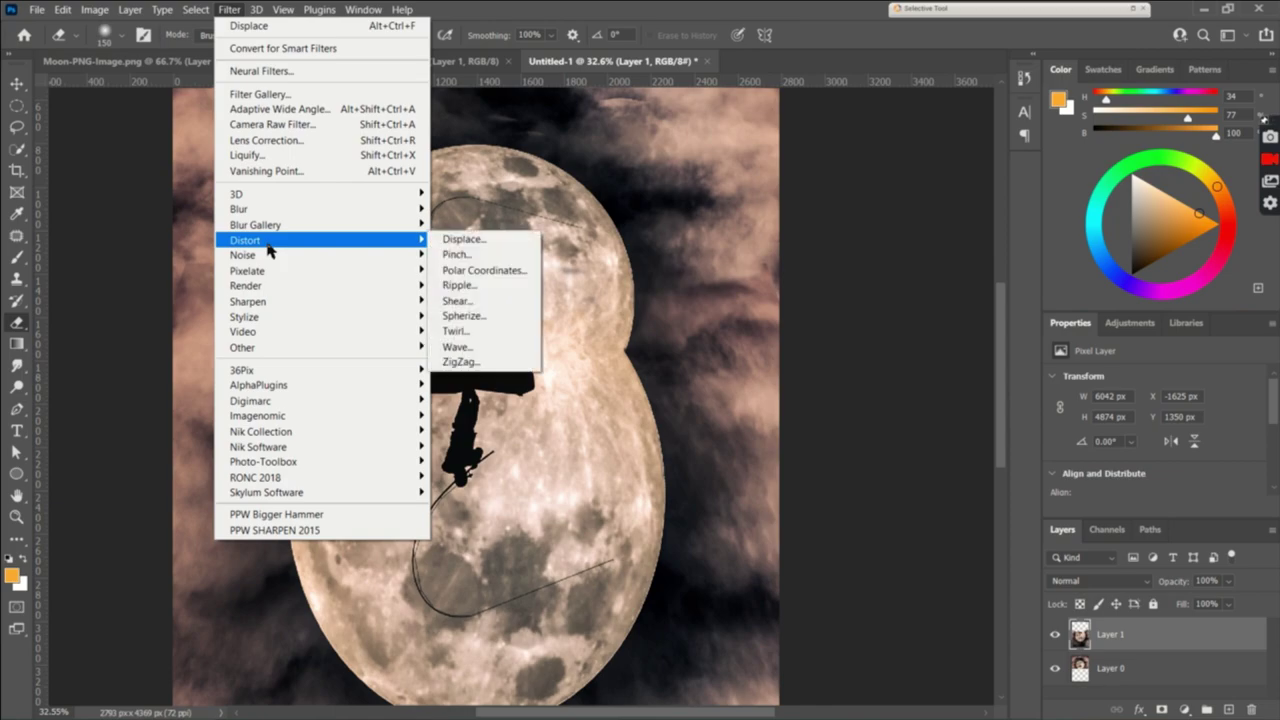
{"action": "left_click", "coordinate": [466, 238]}
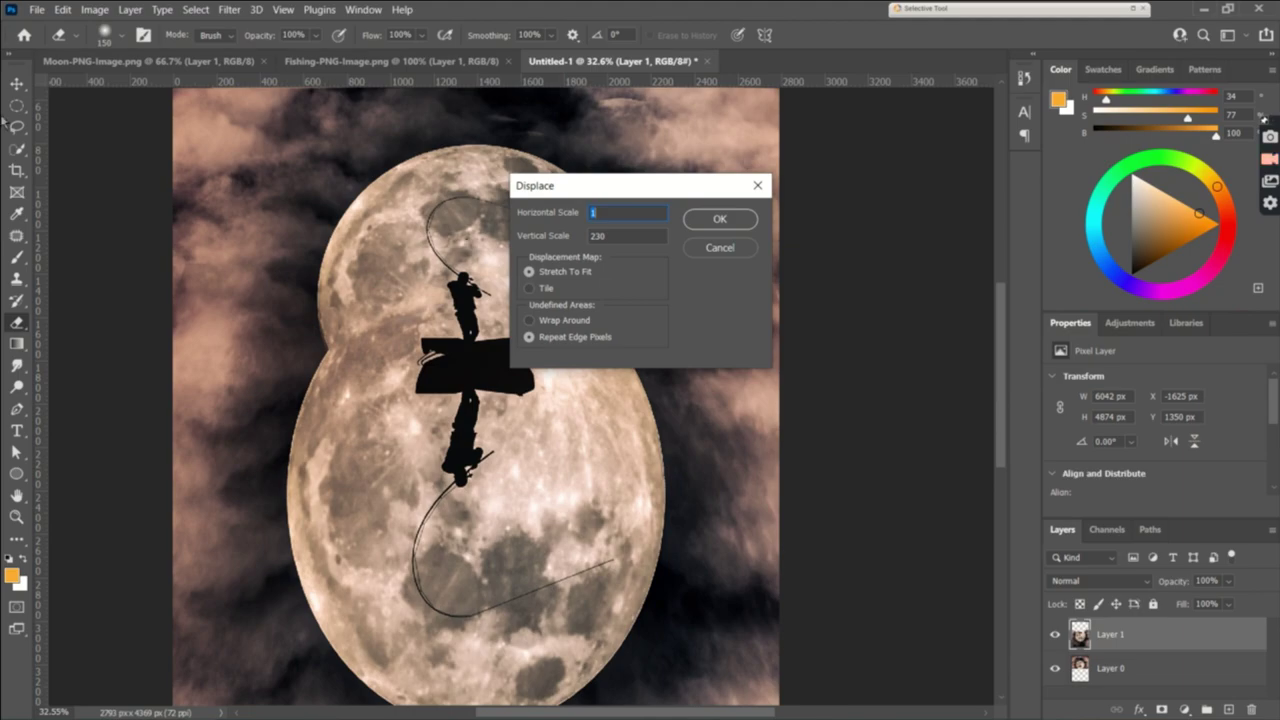
{"action": "key", "text": "Return"}
{"action": "key", "text": "Tab"}
{"action": "left_click_drag", "start_coordinate": [539, 238], "coordinate": [503, 236]}
{"action": "left_click", "coordinate": [713, 219]}
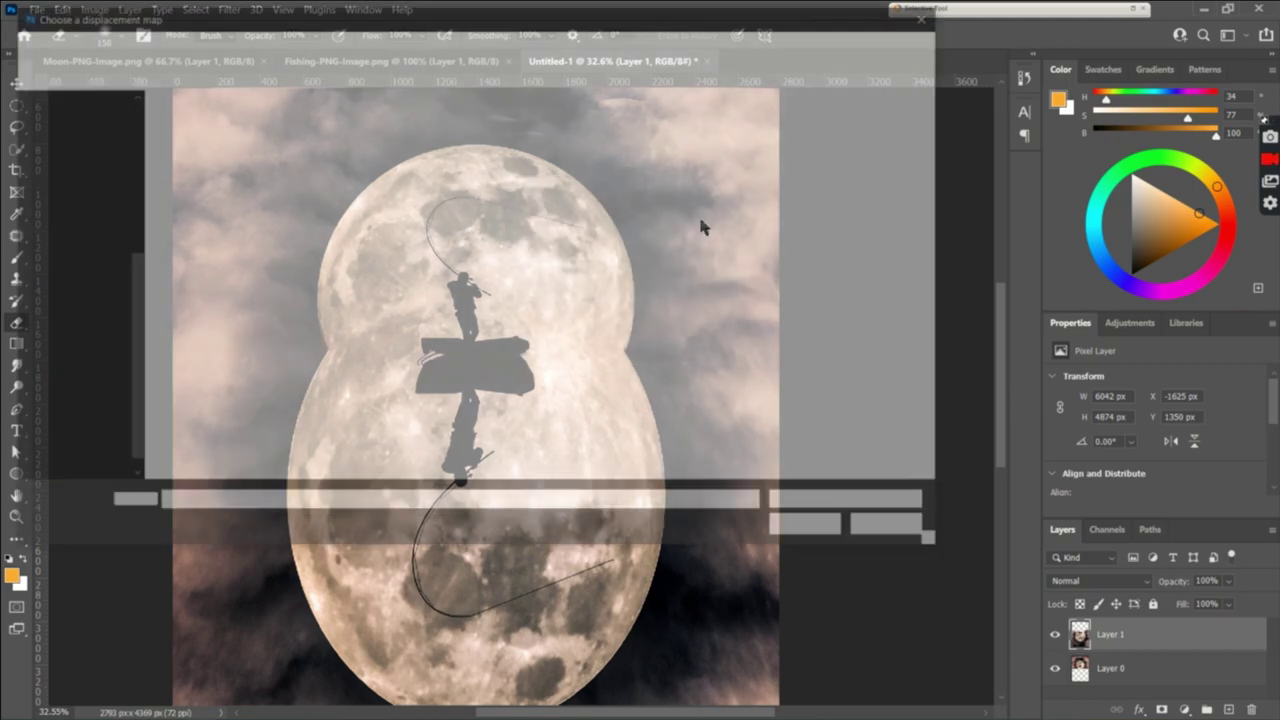
{"action": "left_click", "coordinate": [380, 410]}
{"action": "left_click", "coordinate": [472, 408]}
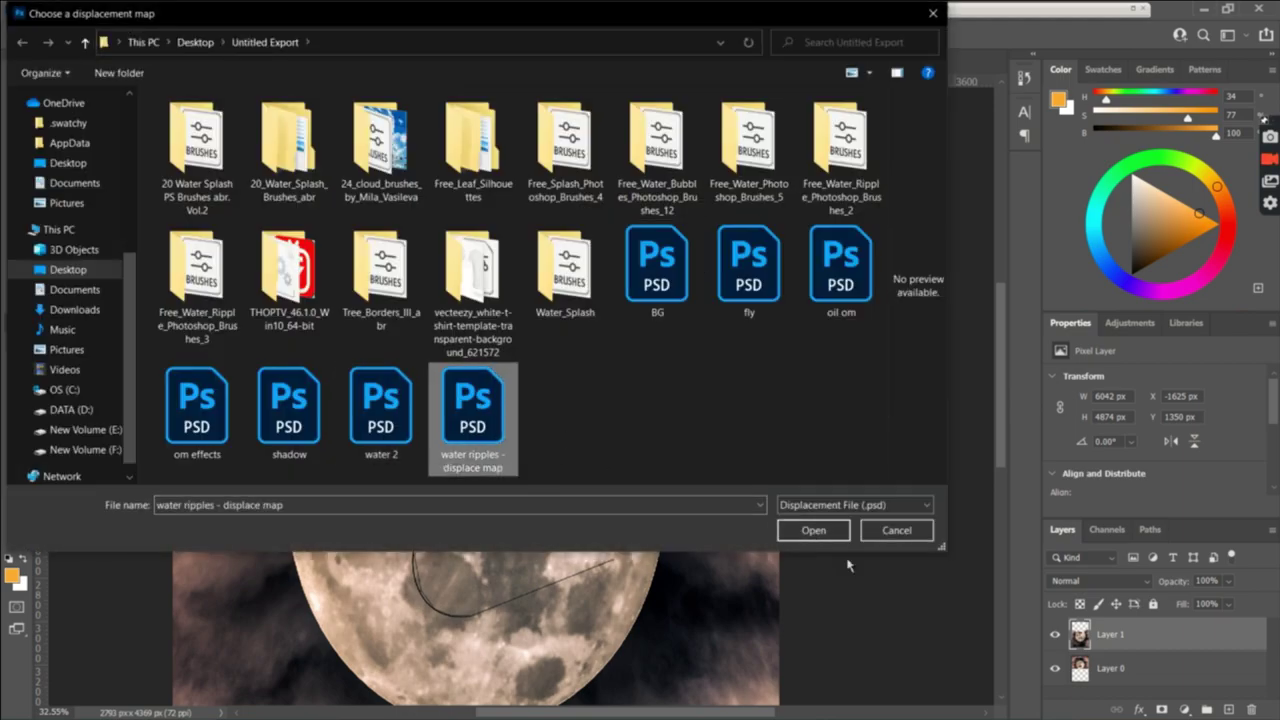
{"action": "left_click", "coordinate": [813, 530]}
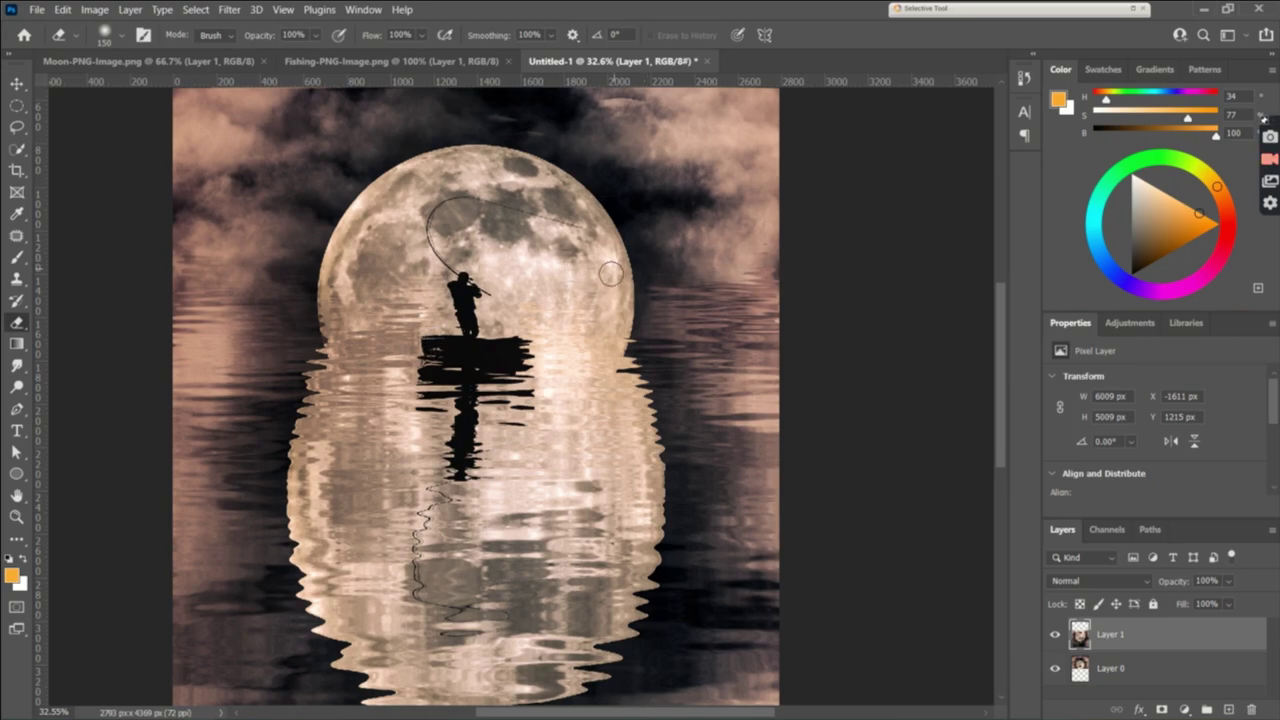
Erase the dark horizon band along the water's top edge right and left of the moon.
{"action": "left_click_drag", "start_coordinate": [624, 280], "coordinate": [808, 300]}
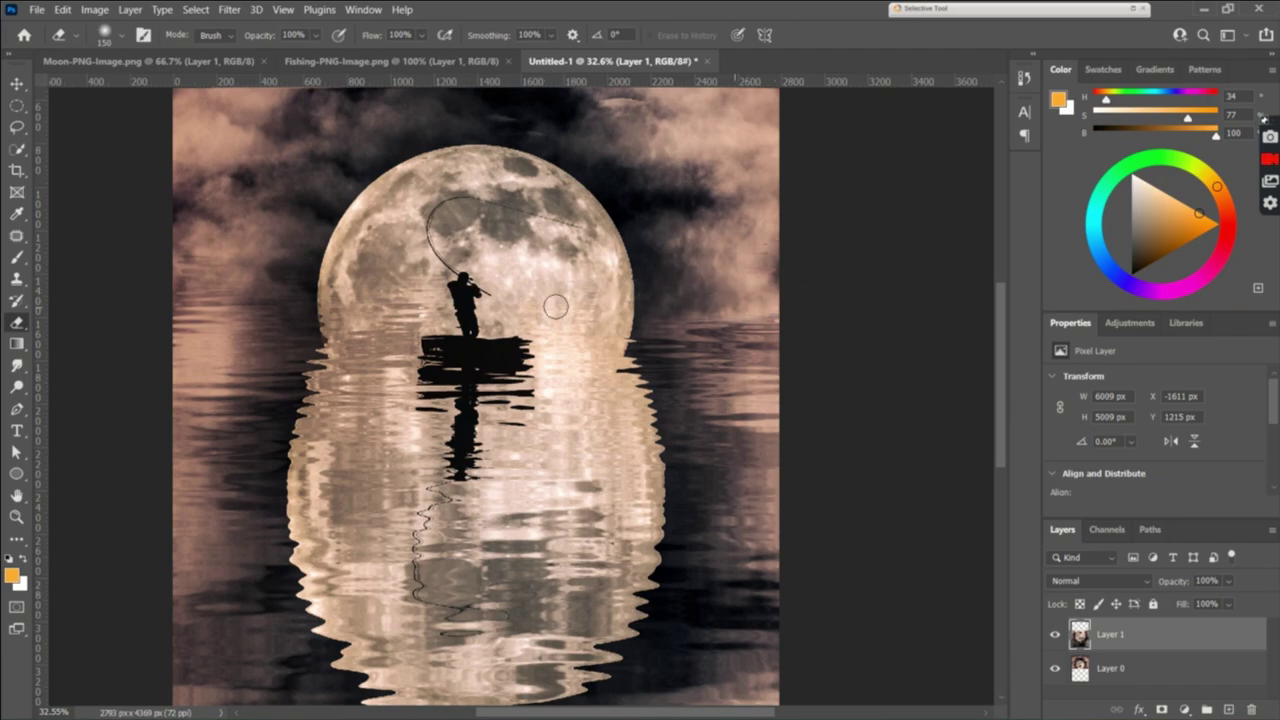
{"action": "left_click_drag", "start_coordinate": [642, 303], "coordinate": [877, 320]}
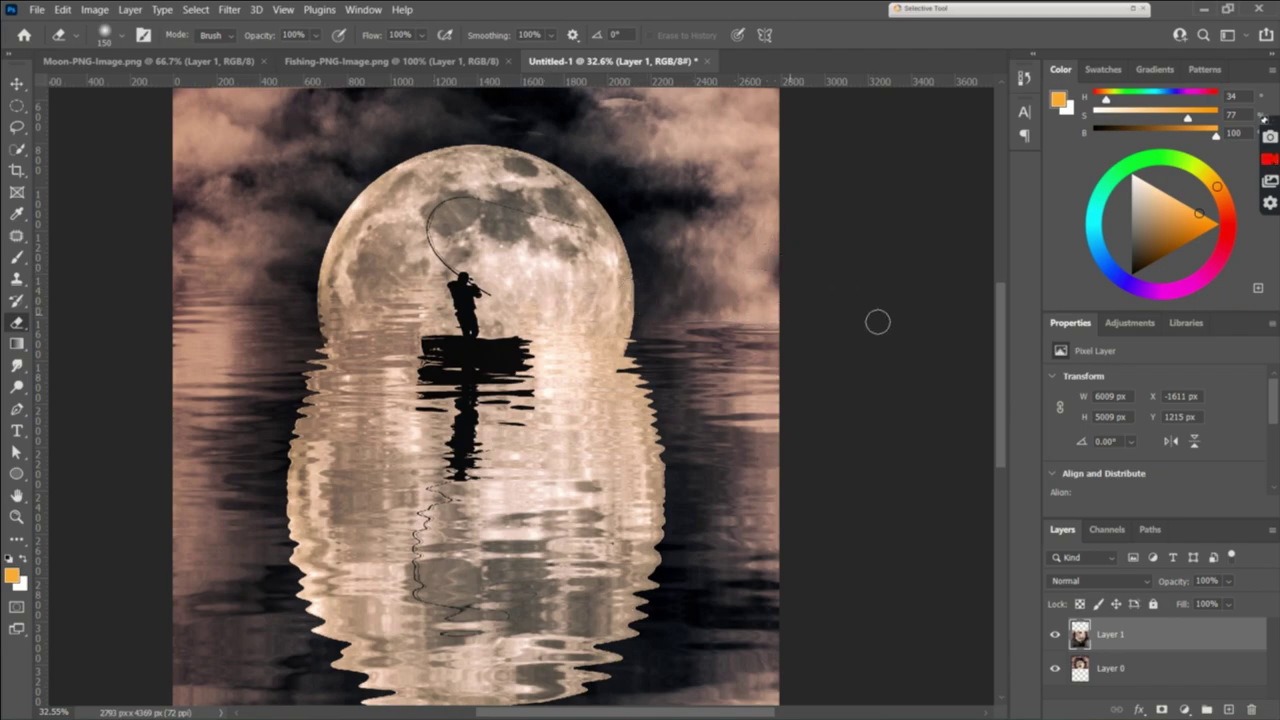
{"action": "left_click_drag", "start_coordinate": [740, 315], "coordinate": [924, 316]}
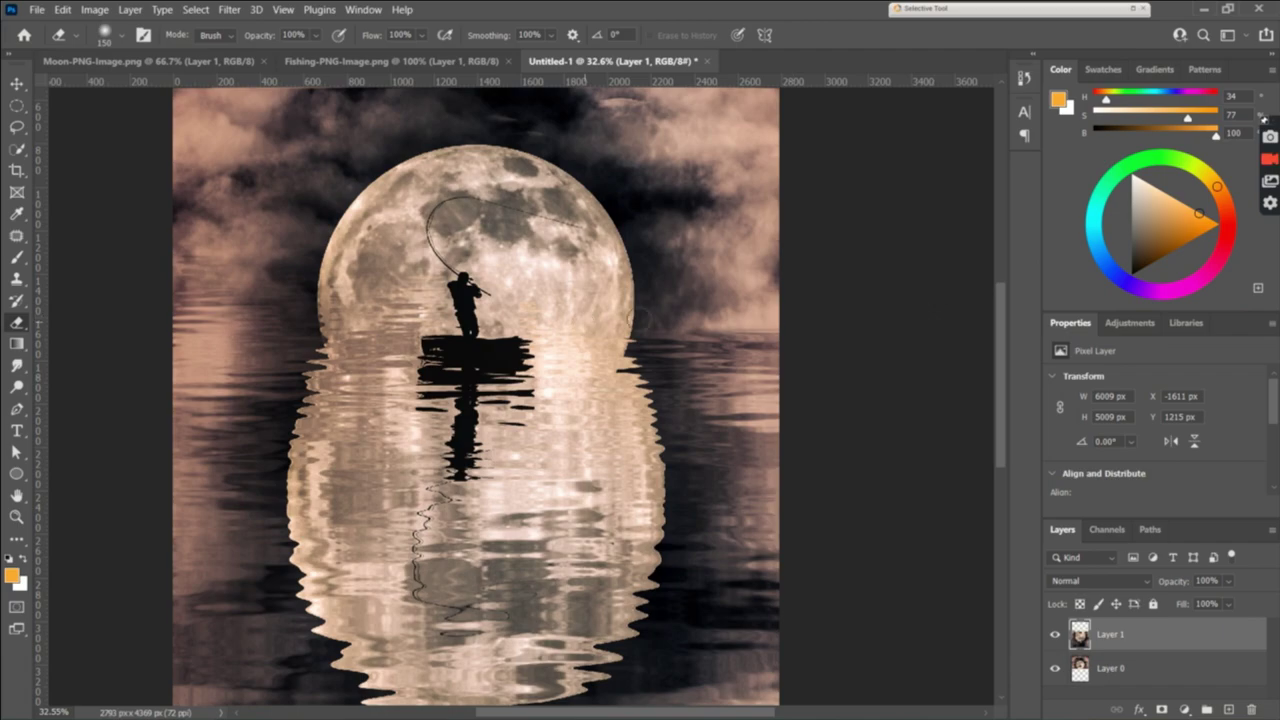
{"action": "left_click_drag", "start_coordinate": [640, 318], "coordinate": [901, 324]}
{"action": "left_click_drag", "start_coordinate": [646, 321], "coordinate": [915, 321]}
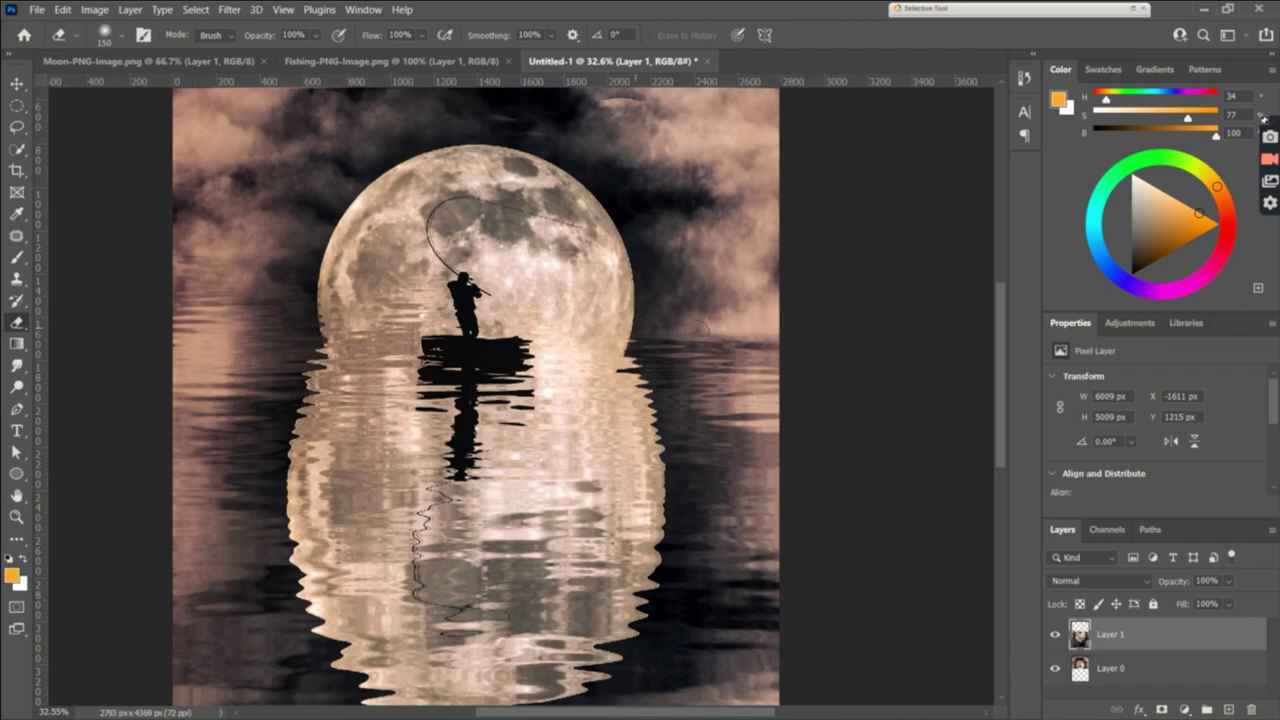
{"action": "left_click_drag", "start_coordinate": [699, 329], "coordinate": [782, 316]}
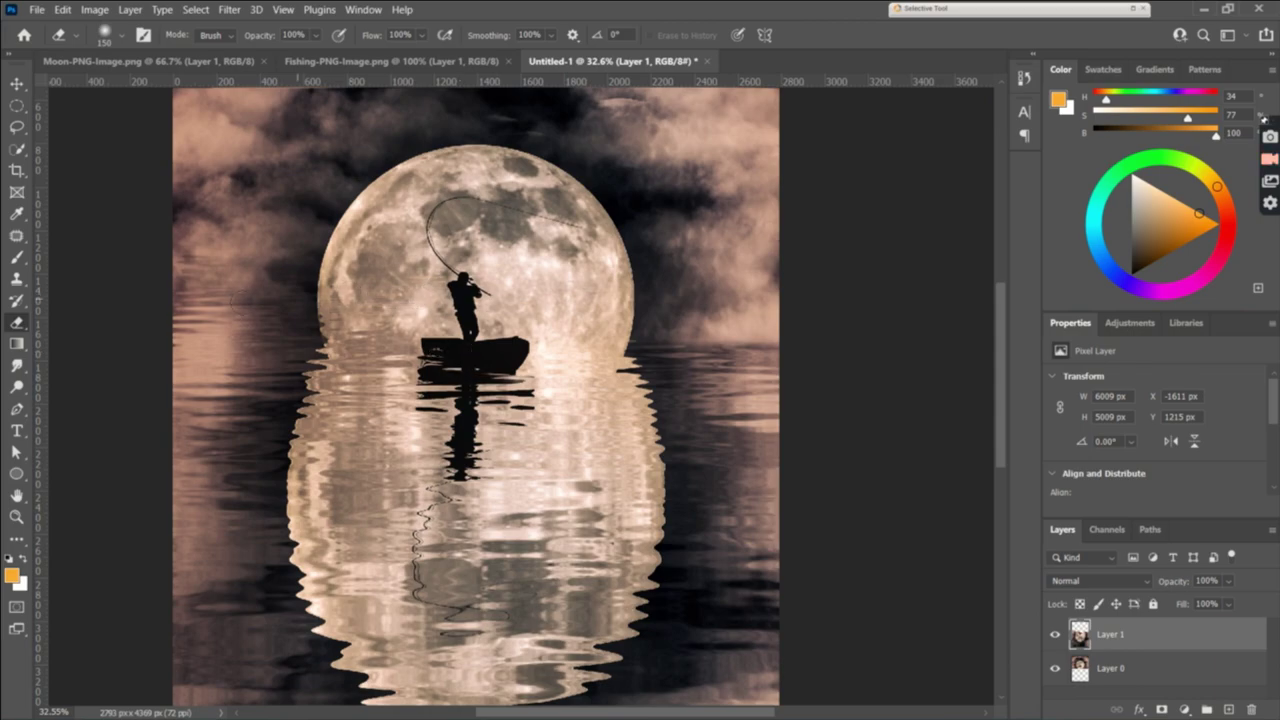
{"action": "left_click_drag", "start_coordinate": [114, 300], "coordinate": [405, 328]}
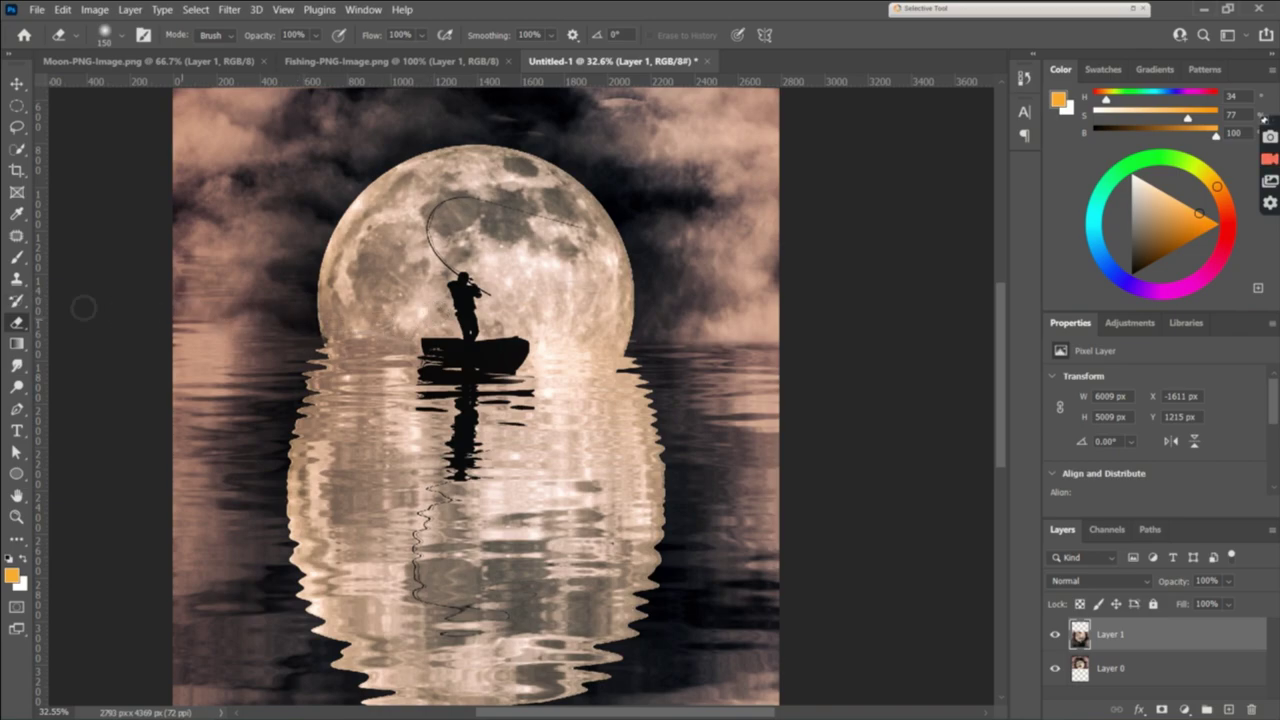
{"action": "left_click_drag", "start_coordinate": [83, 300], "coordinate": [336, 310]}
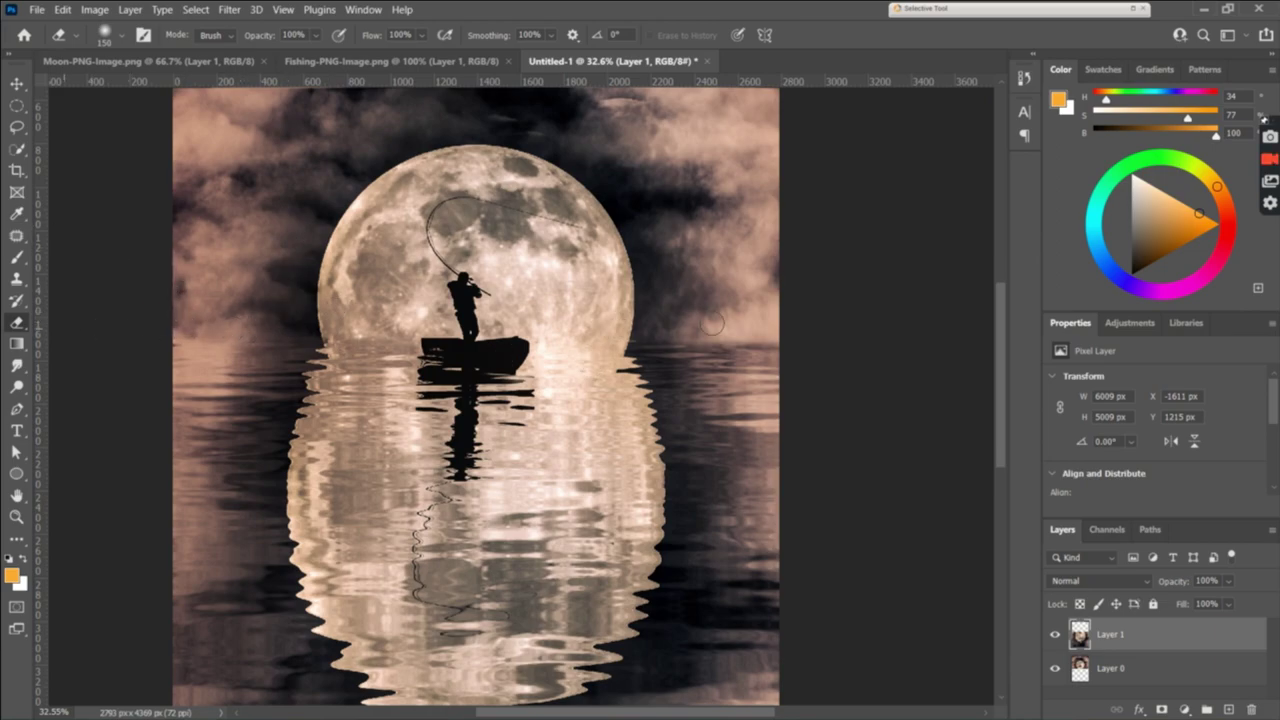
{"action": "scroll", "coordinate": [434, 346], "scroll_direction": "up", "scroll_amount": 2}
Switch to the Eraser with a Hard Round brush reduced to 35 px.
{"action": "scroll", "coordinate": [450, 345], "scroll_direction": "up", "scroll_amount": 2}
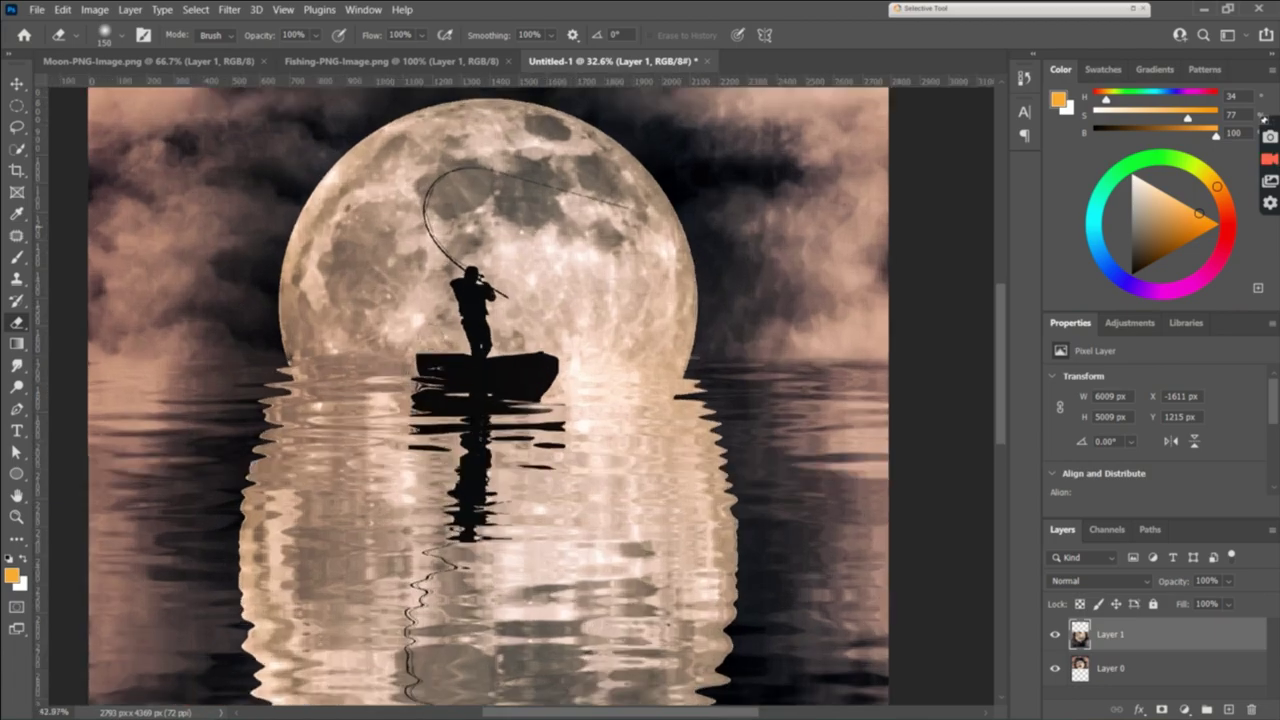
{"action": "scroll", "coordinate": [470, 344], "scroll_direction": "up", "scroll_amount": 2}
{"action": "scroll", "coordinate": [491, 342], "scroll_direction": "up", "scroll_amount": 2}
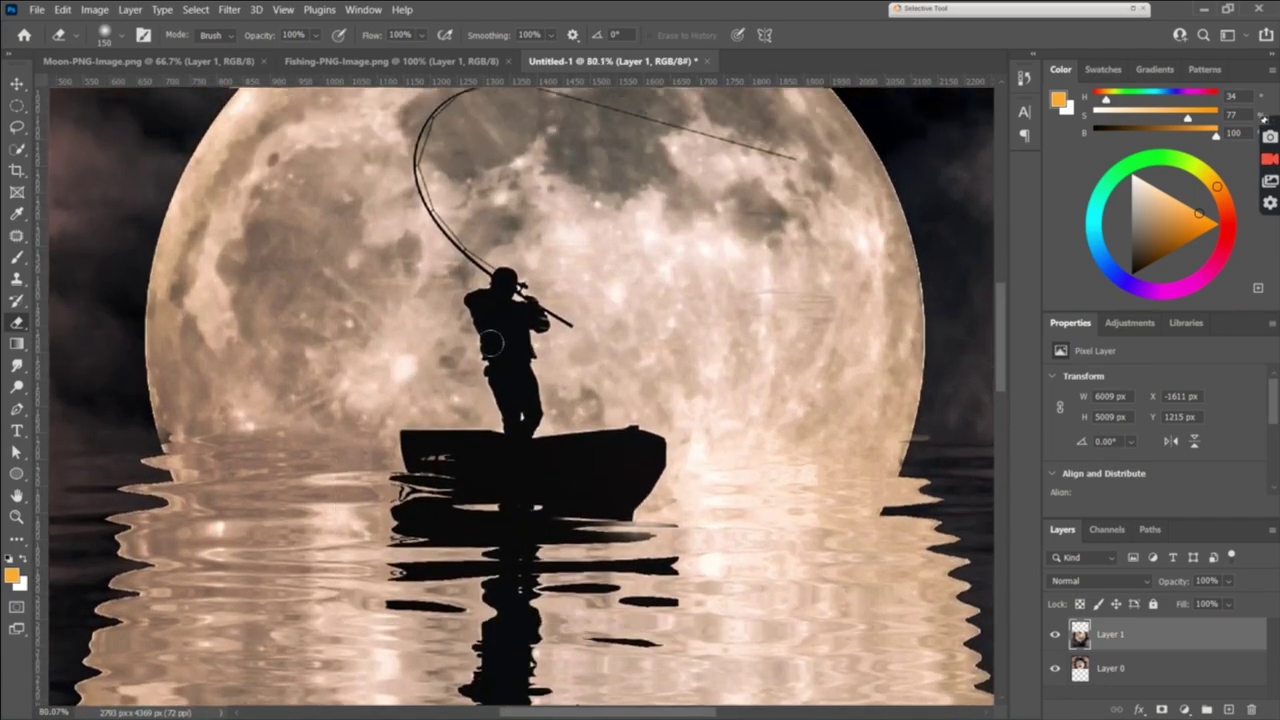
{"action": "left_click", "coordinate": [17, 106]}
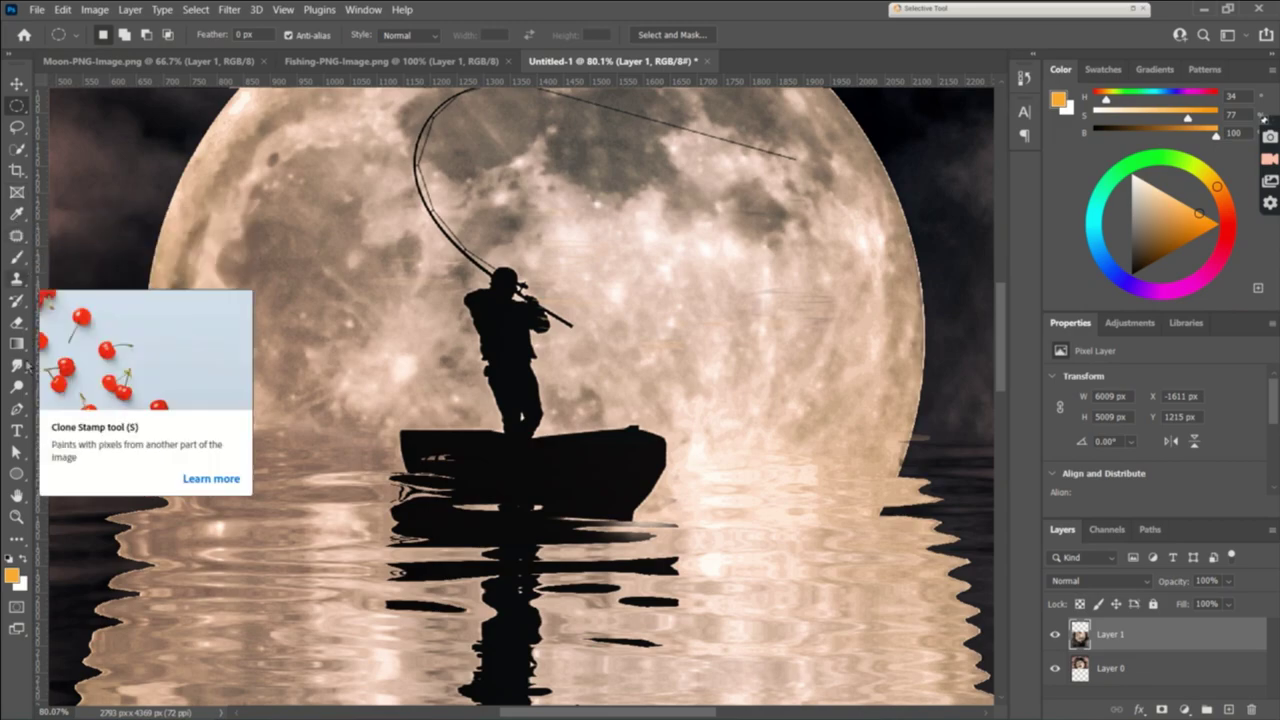
{"action": "left_click", "coordinate": [17, 322]}
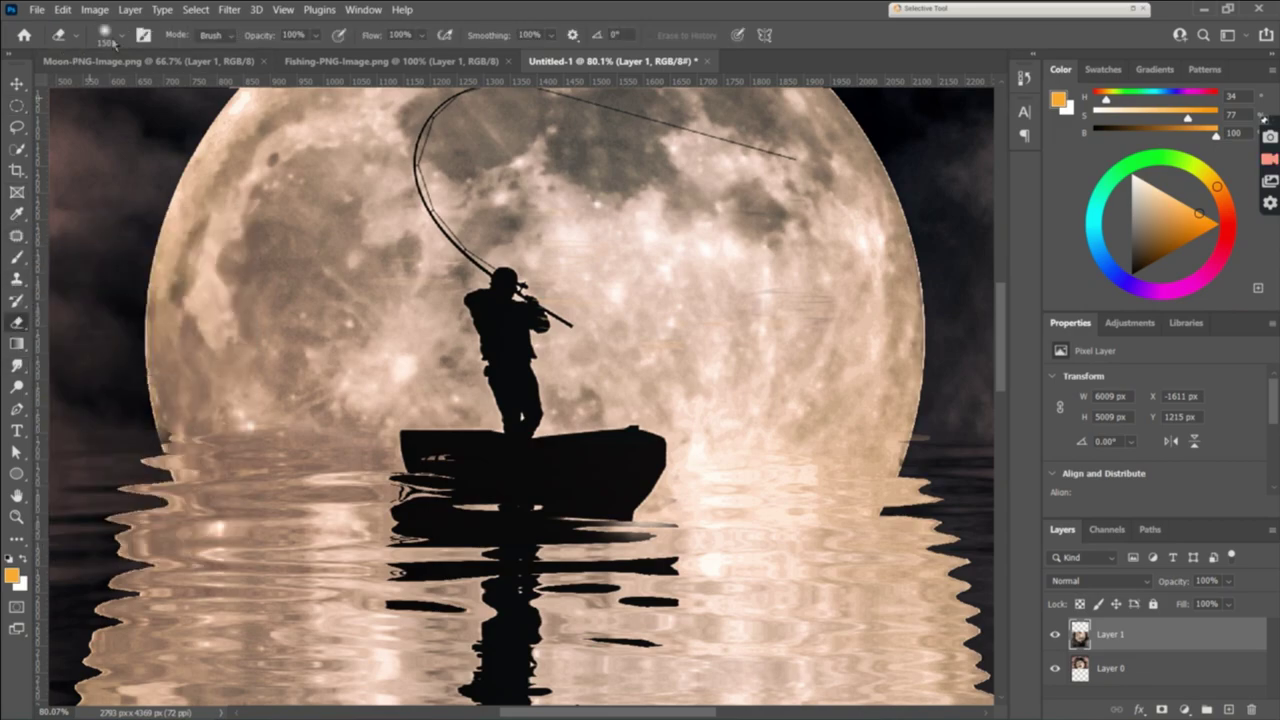
{"action": "left_click", "coordinate": [124, 36]}
{"action": "left_click", "coordinate": [105, 328]}
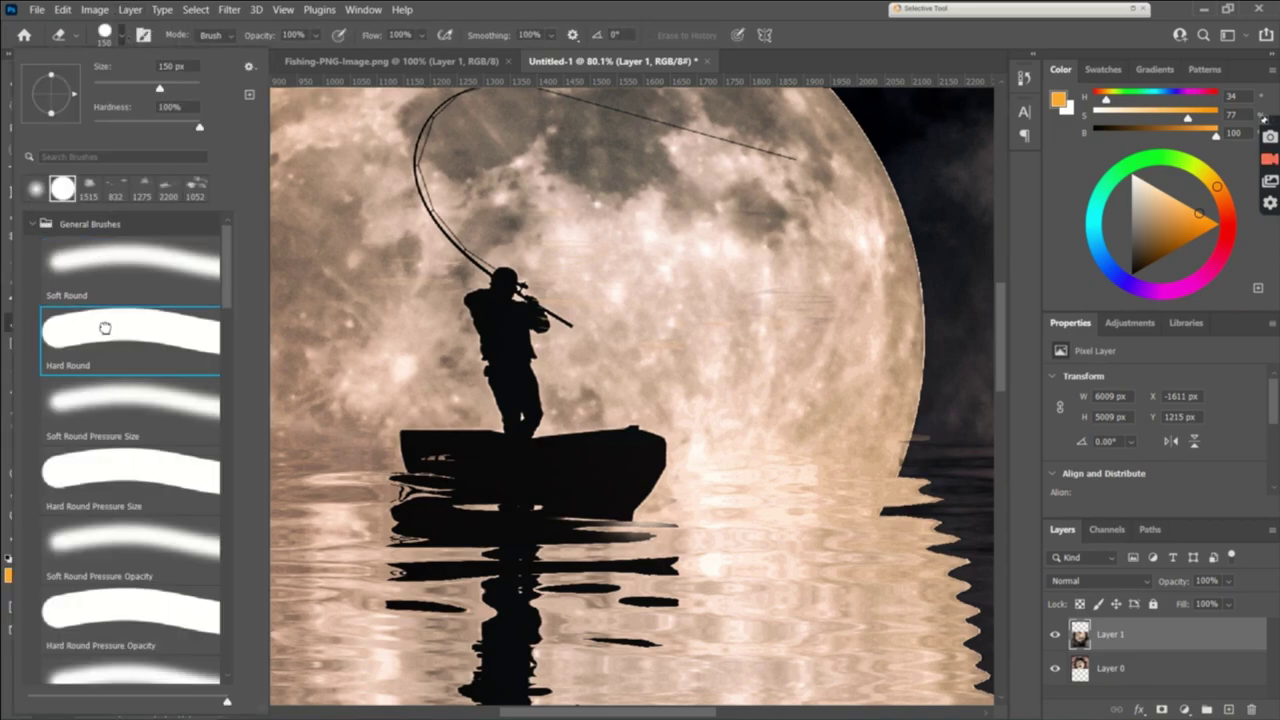
{"action": "left_click", "coordinate": [588, 237]}
{"action": "key", "text": "bracketleft"}
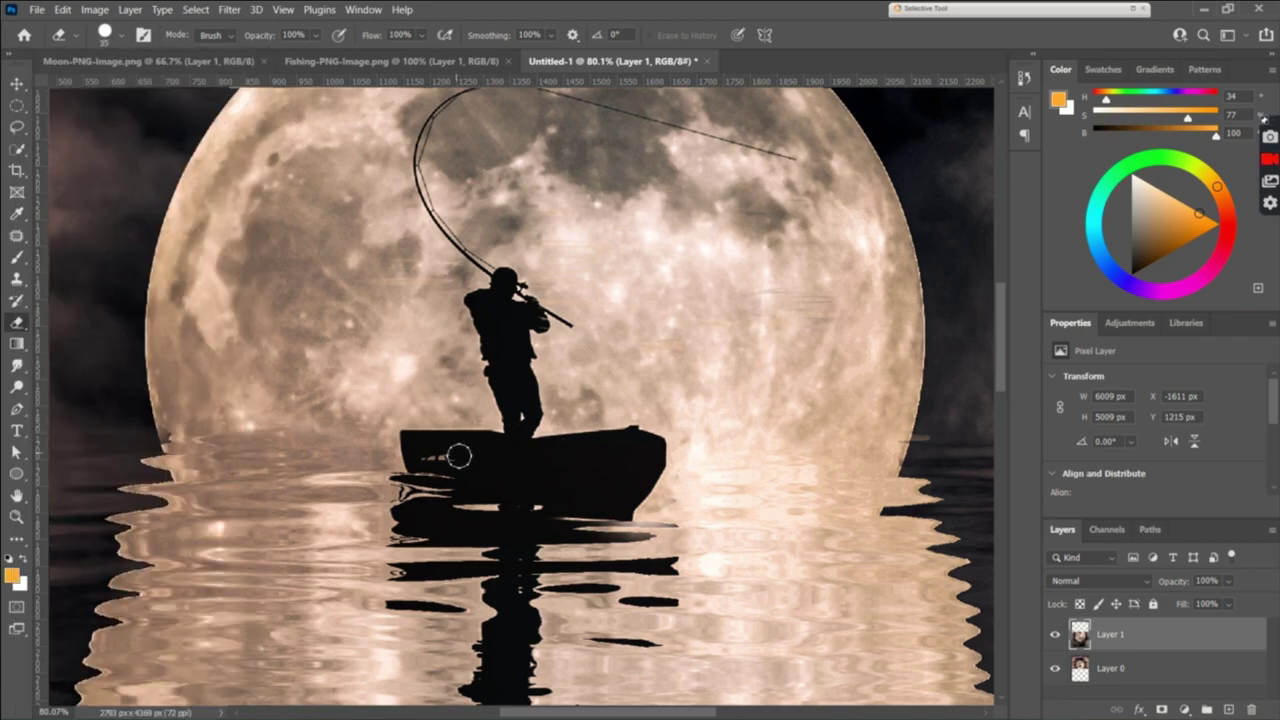
{"action": "key", "text": "bracketleft"}
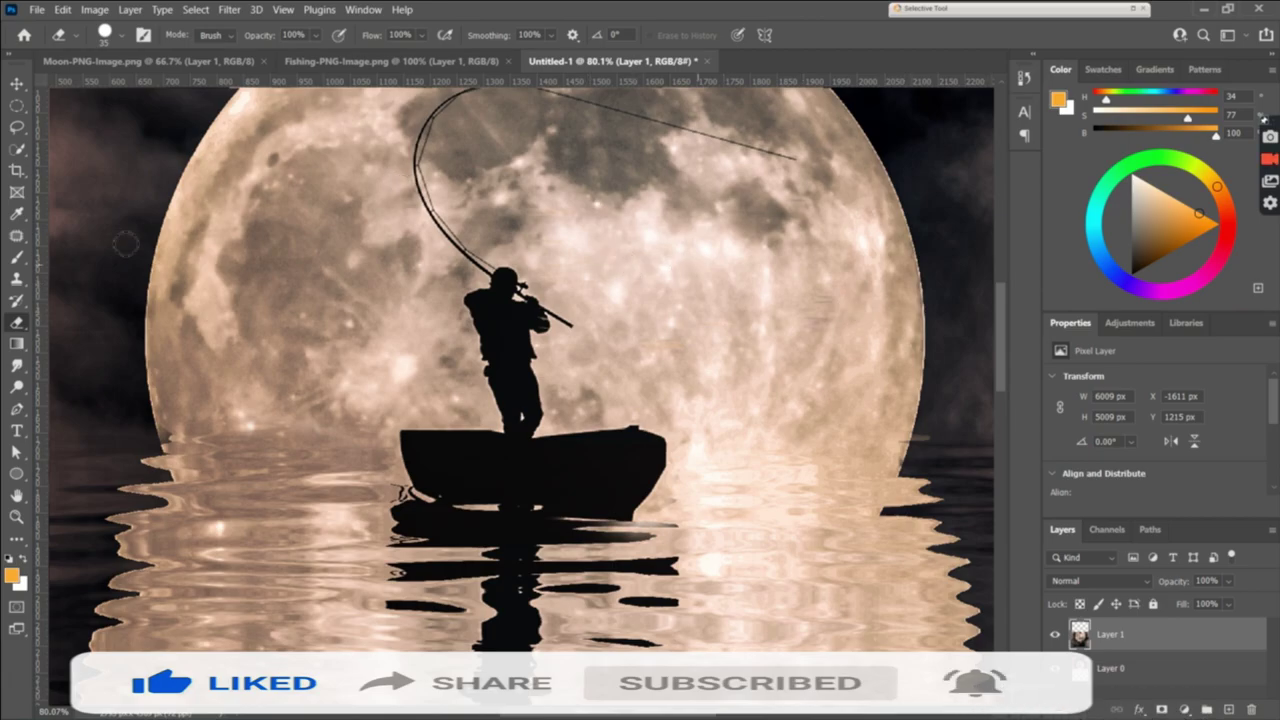
Move around the boat's waterline to erase the leftover dark edges.
{"action": "scroll", "coordinate": [272, 311], "scroll_direction": "down", "scroll_amount": 2}
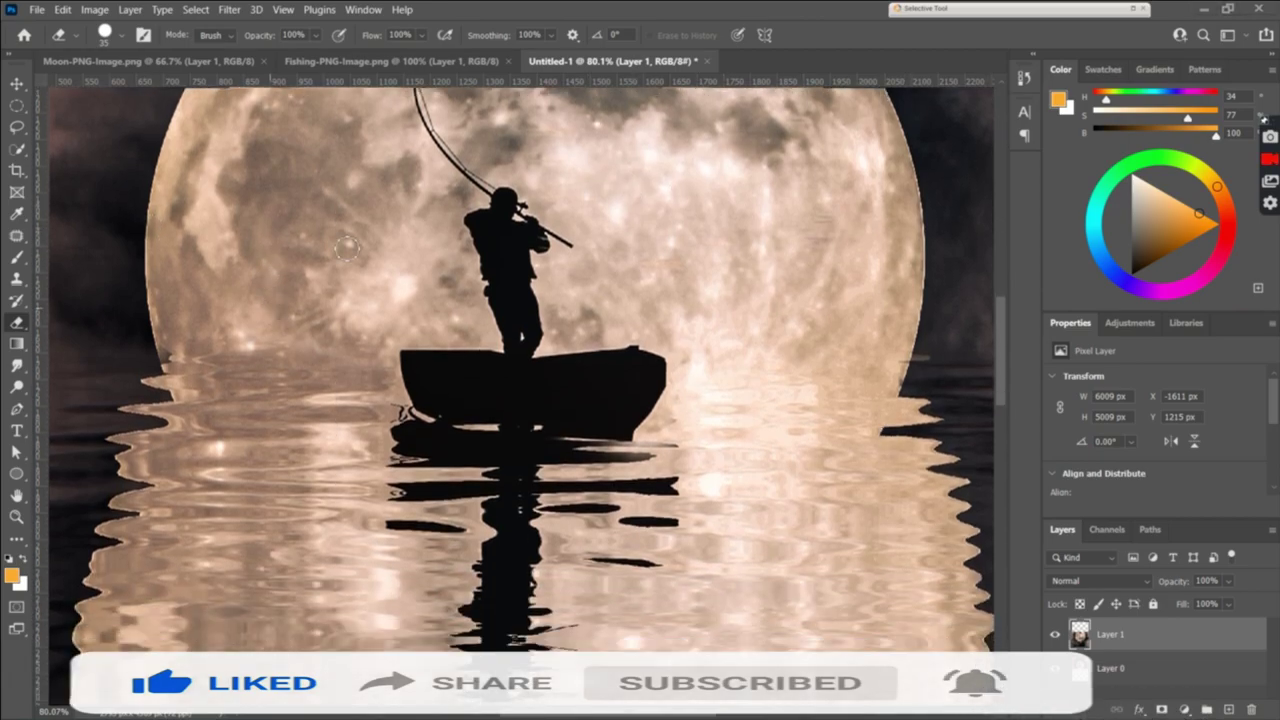
{"action": "scroll", "coordinate": [714, 215], "scroll_direction": "down", "scroll_amount": 3}
{"action": "scroll", "coordinate": [714, 215], "scroll_direction": "down", "scroll_amount": 1}
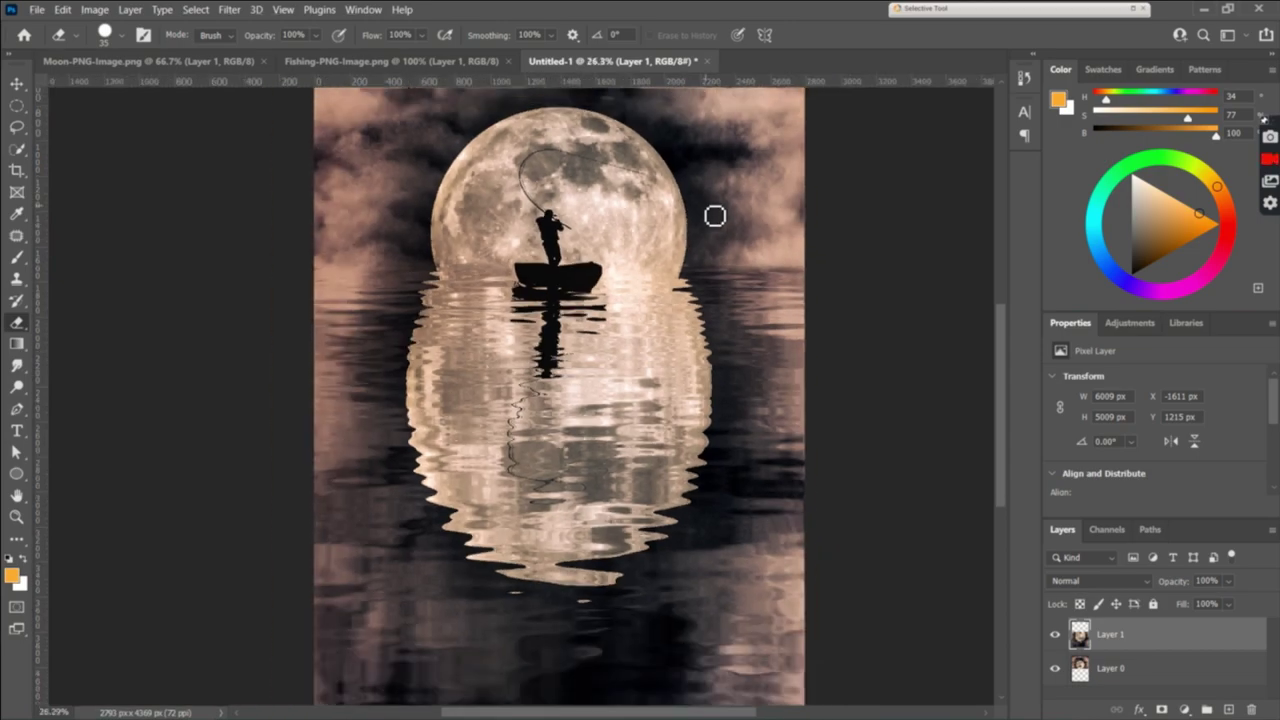
{"action": "scroll", "coordinate": [714, 215], "scroll_direction": "down", "scroll_amount": 1}
{"action": "scroll", "coordinate": [714, 215], "scroll_direction": "down", "scroll_amount": 1}
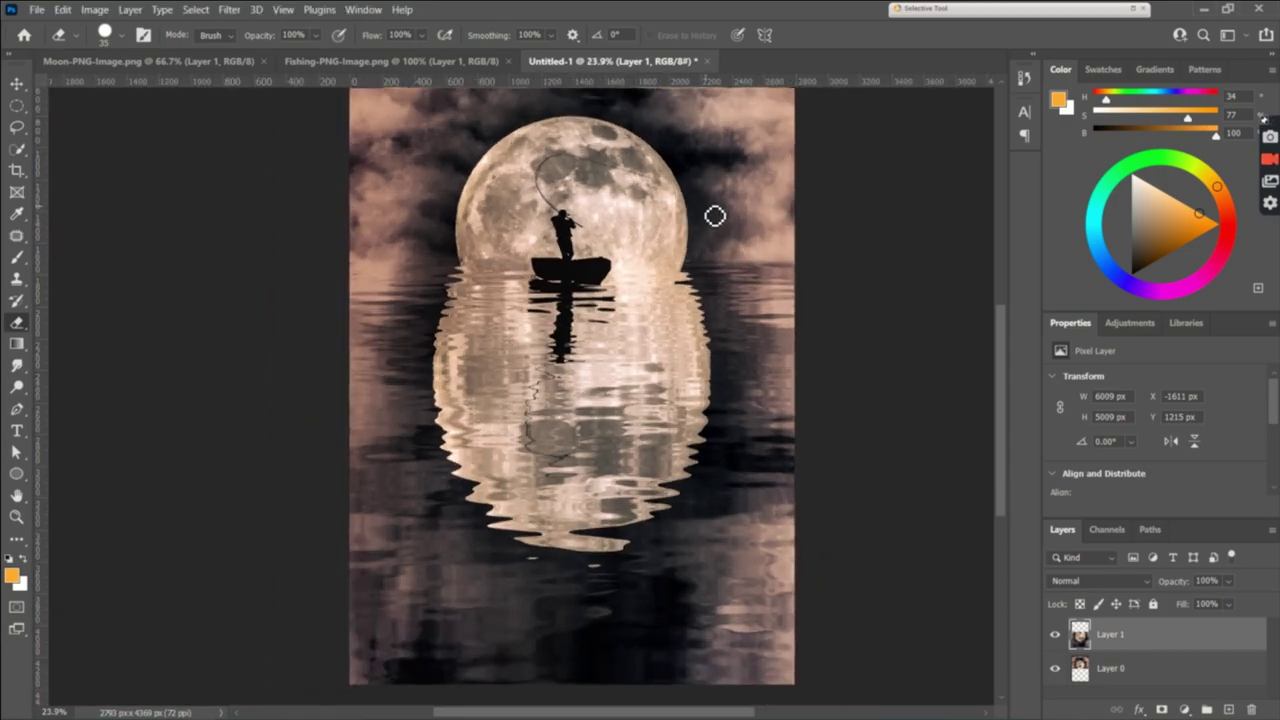
{"action": "scroll", "coordinate": [714, 215], "scroll_direction": "up", "scroll_amount": 2}
{"action": "scroll", "coordinate": [714, 215], "scroll_direction": "down", "scroll_amount": 1}
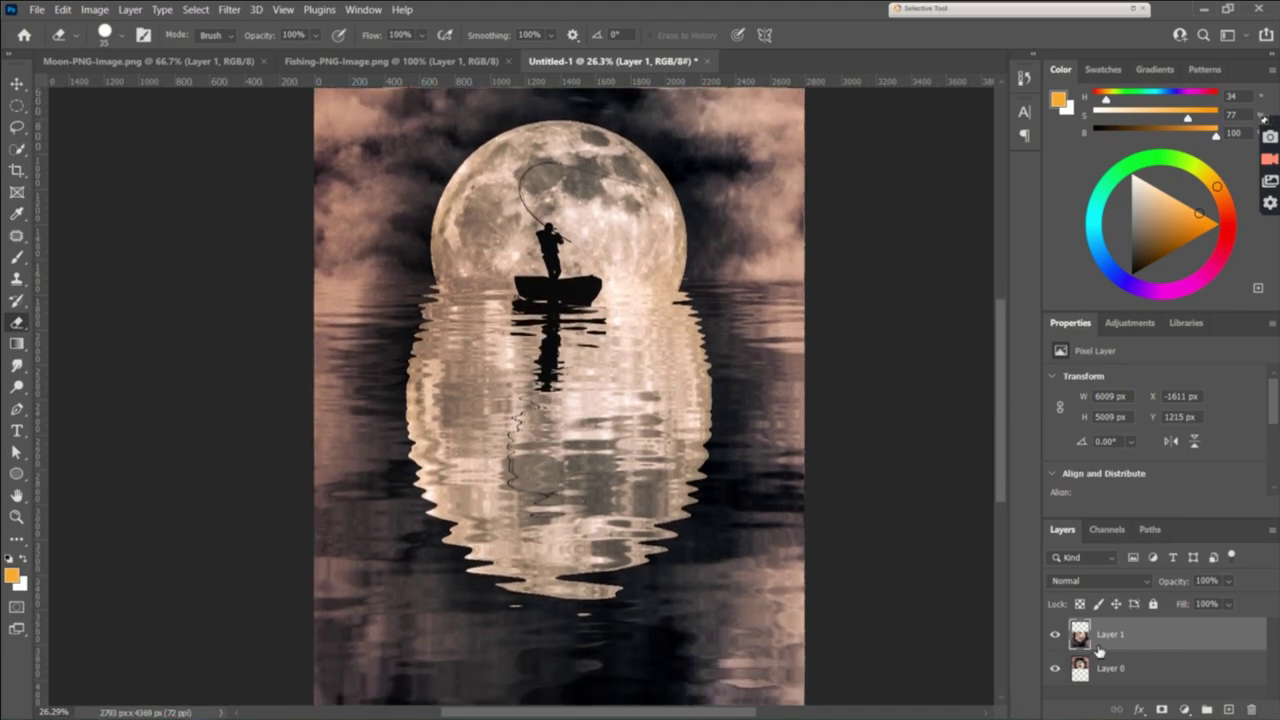
Merge Visible into a single Layer 0 and launch Filter > Camera Raw Filter.
{"action": "right_click", "coordinate": [1146, 641]}
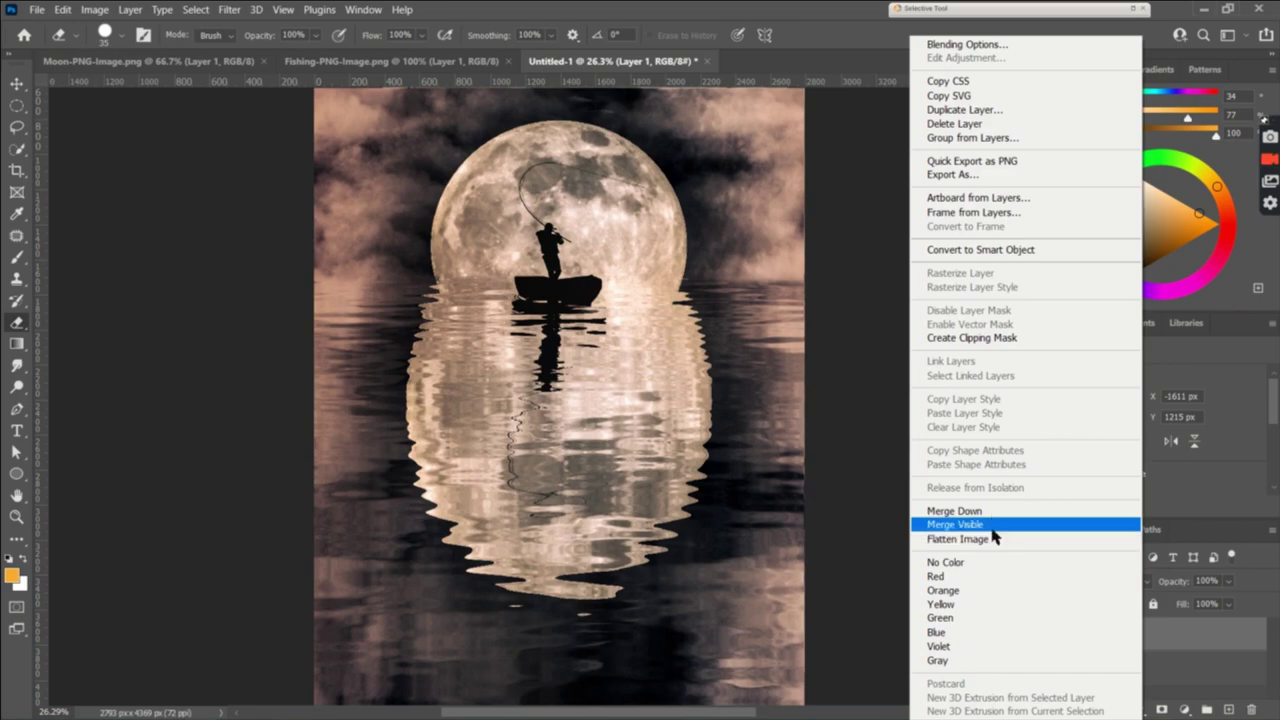
{"action": "left_click", "coordinate": [957, 539]}
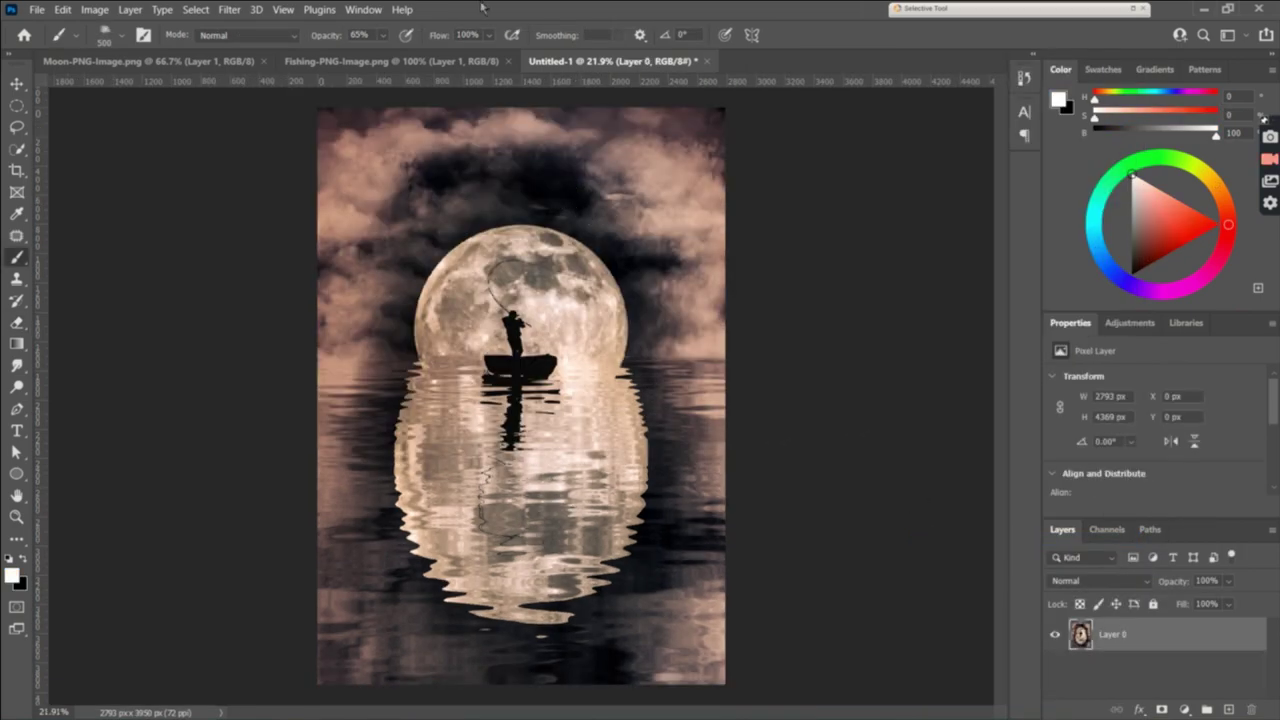
{"action": "left_click", "coordinate": [243, 9]}
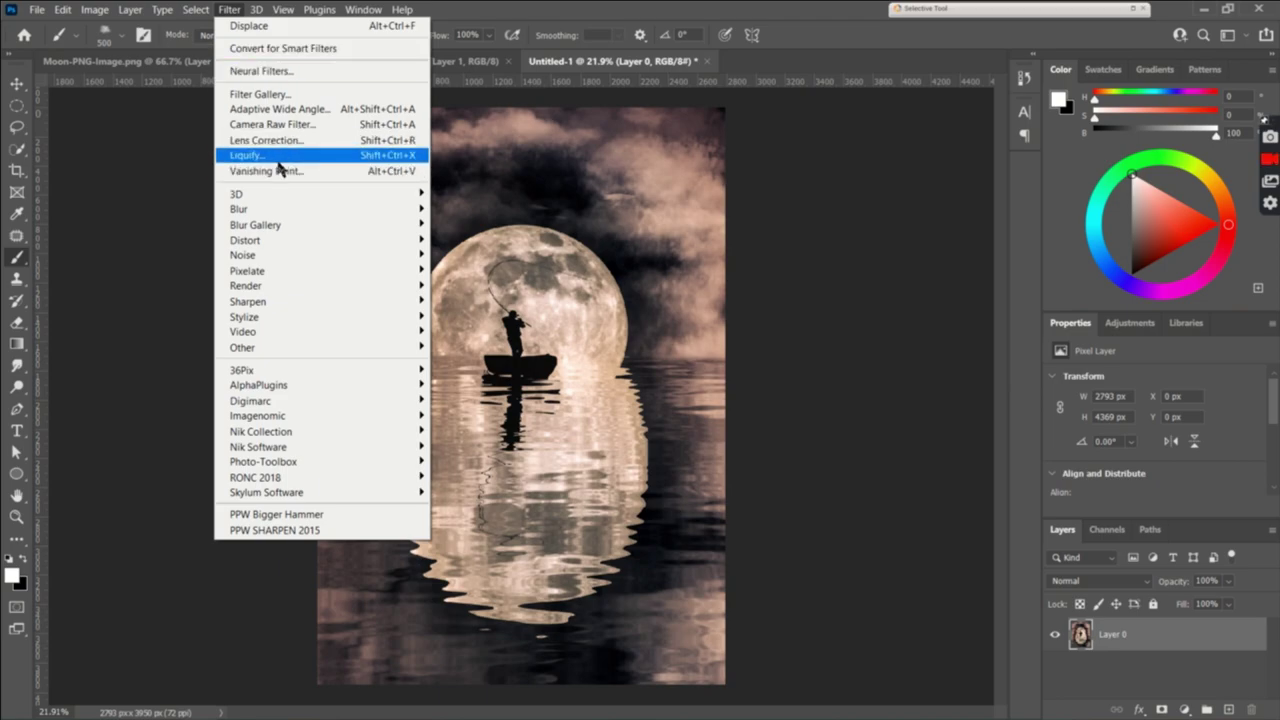
{"action": "left_click", "coordinate": [280, 155]}
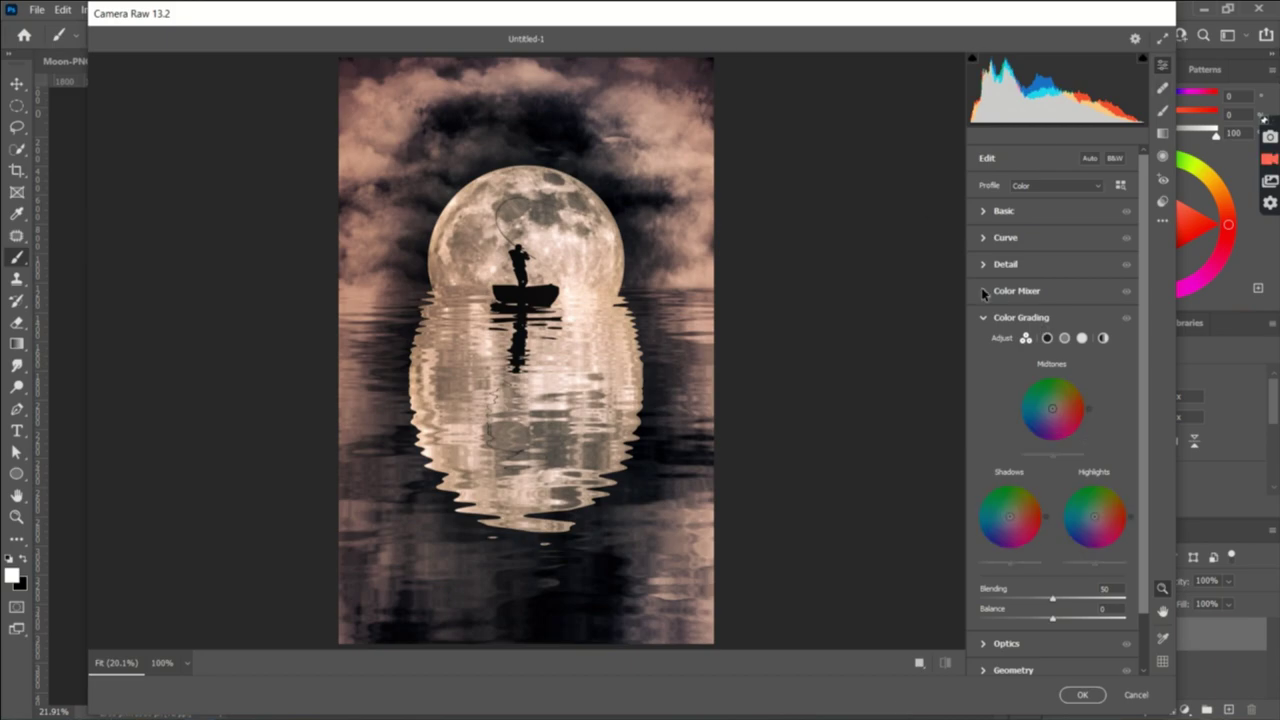
In Color Mixer, shift red hue to -100 and retune orange and yellow hue, saturation, luminance.
{"action": "left_click", "coordinate": [1017, 290]}
{"action": "mouse_move", "coordinate": [1086, 363]}
{"action": "left_mouse_down"}
{"action": "mouse_move", "coordinate": [967, 377]}
{"action": "mouse_move", "coordinate": [1060, 363]}
{"action": "mouse_move", "coordinate": [977, 383]}
{"action": "left_mouse_up"}
{"action": "left_click_drag", "start_coordinate": [1074, 403], "coordinate": [1092, 404]}
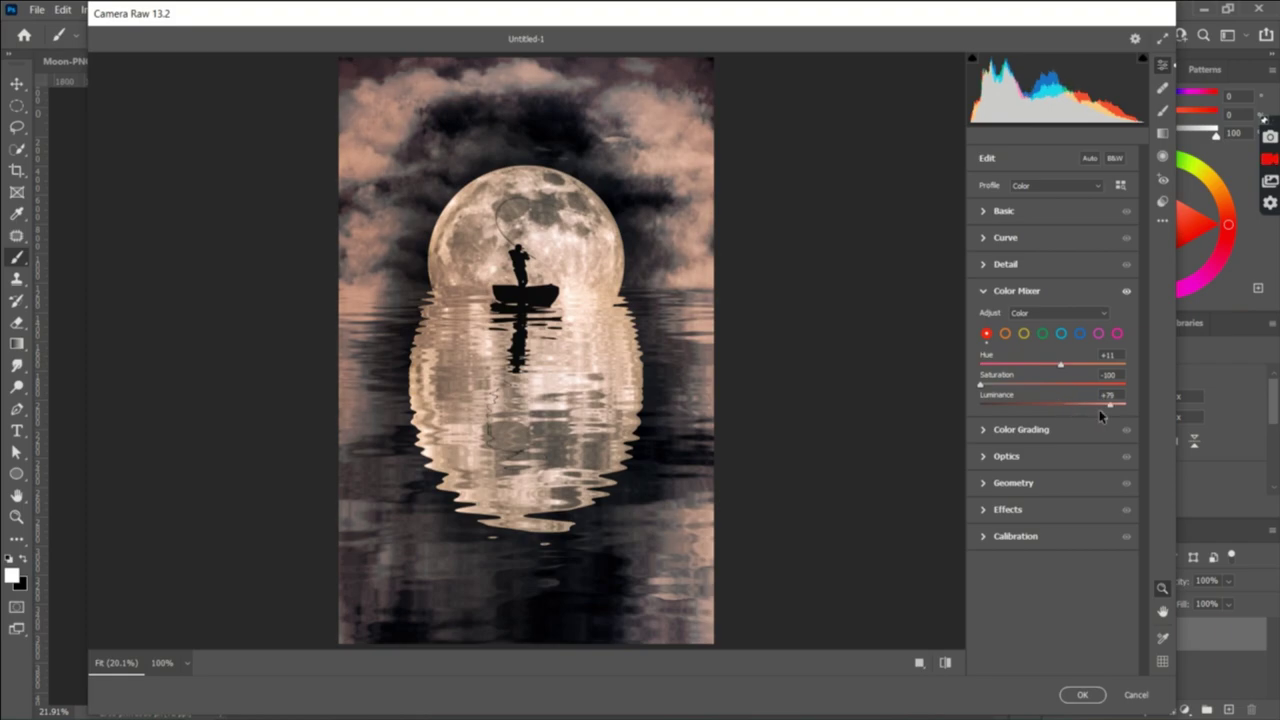
{"action": "left_click", "coordinate": [1005, 333]}
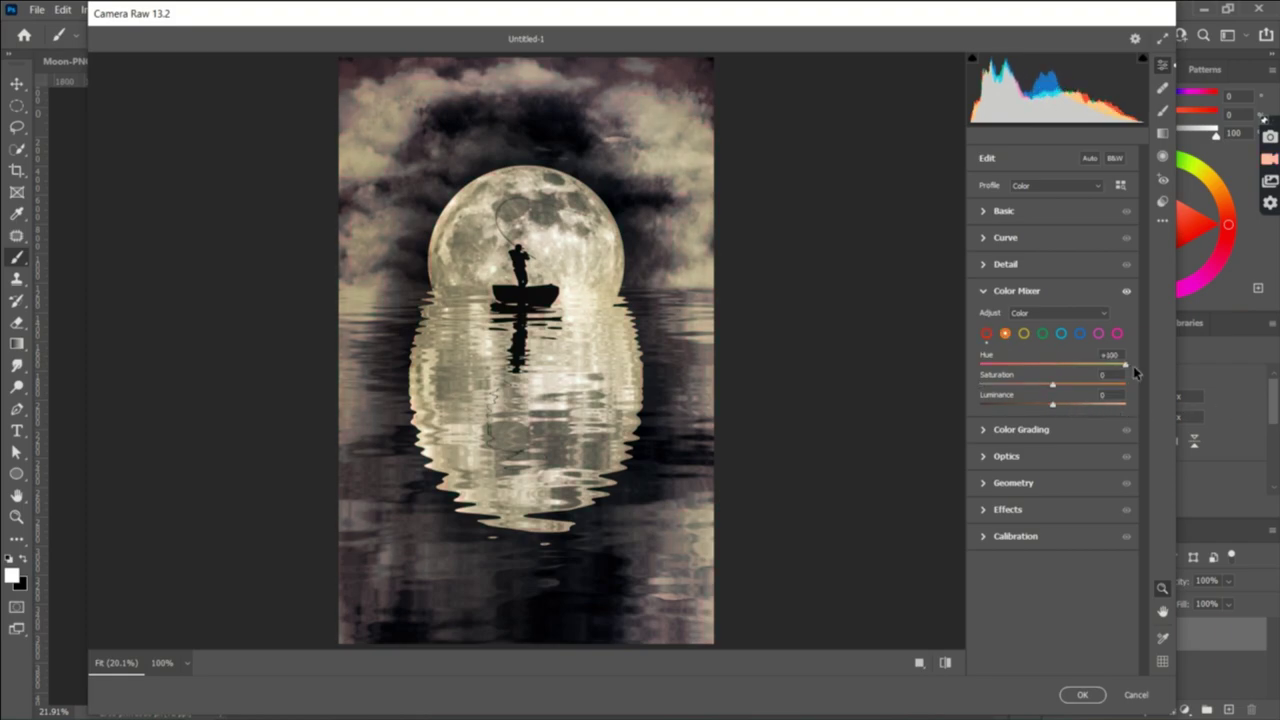
{"action": "mouse_move", "coordinate": [1052, 363]}
{"action": "left_mouse_down"}
{"action": "mouse_move", "coordinate": [1085, 363]}
{"action": "mouse_move", "coordinate": [987, 384]}
{"action": "mouse_move", "coordinate": [1074, 384]}
{"action": "mouse_move", "coordinate": [1074, 403]}
{"action": "left_mouse_up"}
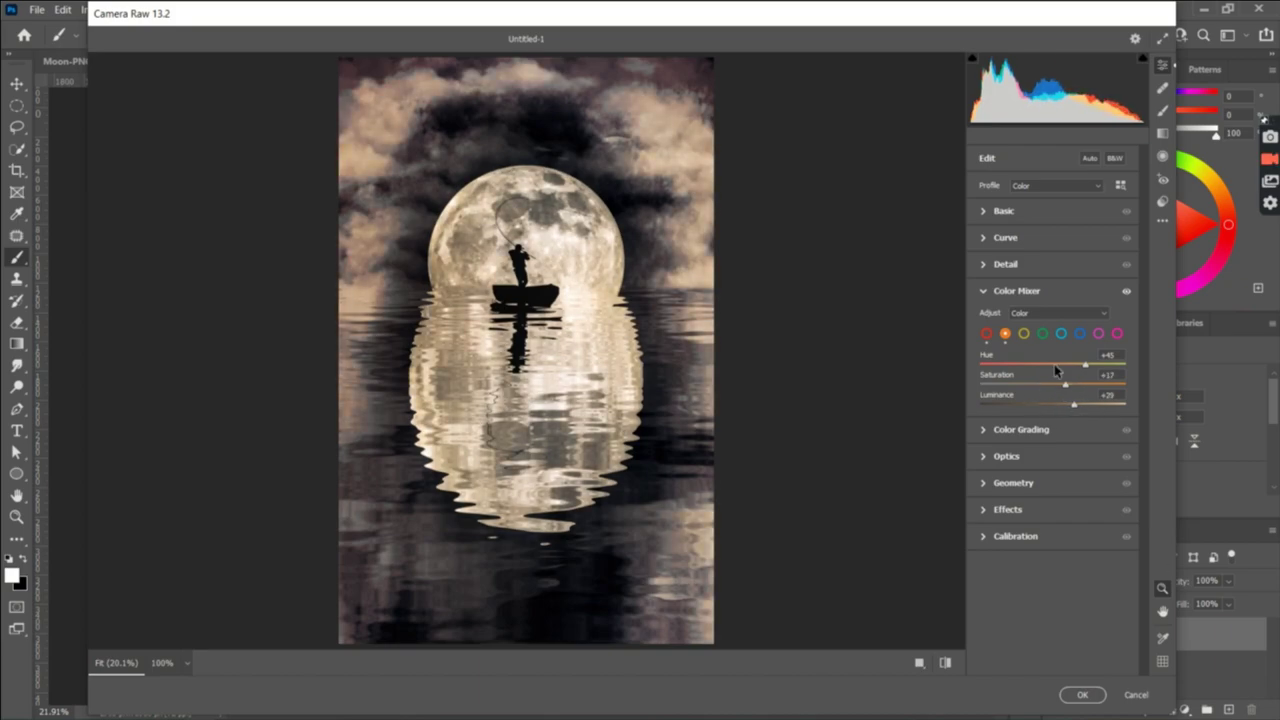
{"action": "left_click", "coordinate": [1023, 333]}
{"action": "left_click_drag", "start_coordinate": [1066, 369], "coordinate": [1129, 371]}
{"action": "mouse_move", "coordinate": [1052, 384]}
{"action": "left_mouse_down"}
{"action": "mouse_move", "coordinate": [1080, 384]}
{"action": "mouse_move", "coordinate": [985, 403]}
{"action": "left_mouse_up"}
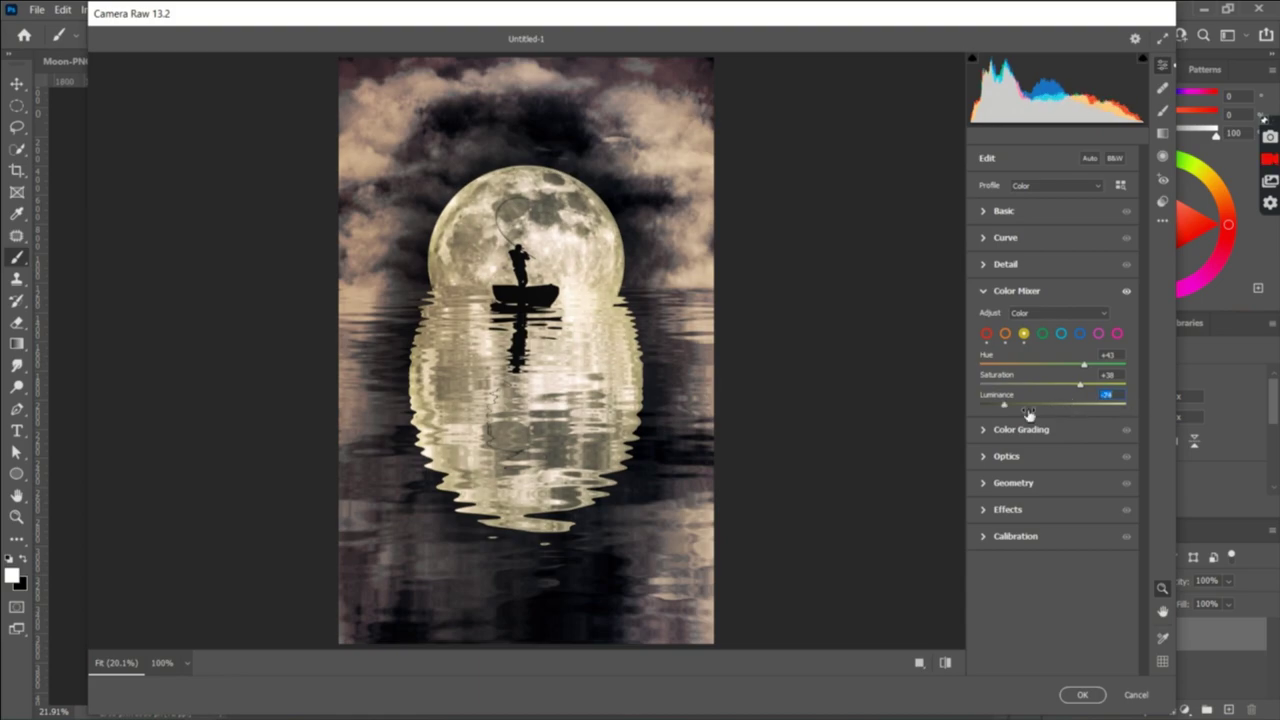
Shift the green hue, desaturate blues to -100, and brighten purple and magenta.
{"action": "left_click", "coordinate": [1042, 333]}
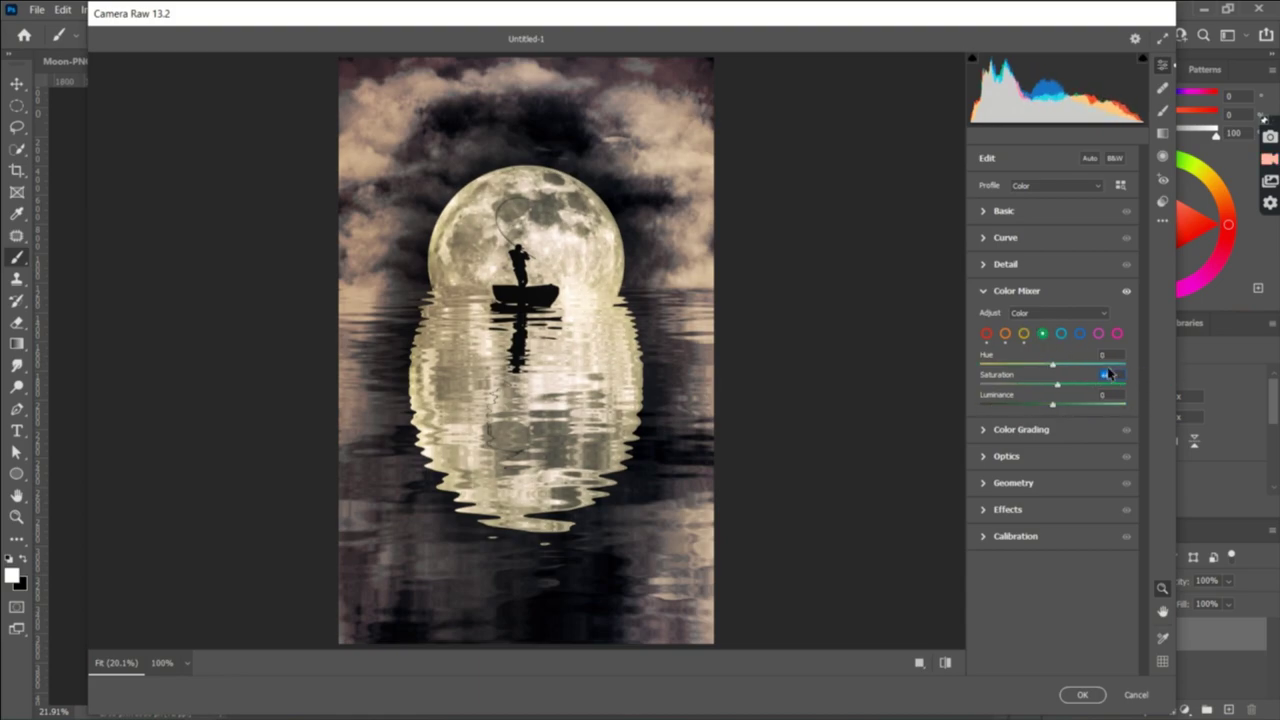
{"action": "left_click_drag", "start_coordinate": [1052, 364], "coordinate": [1126, 364]}
{"action": "left_click", "coordinate": [1061, 333]}
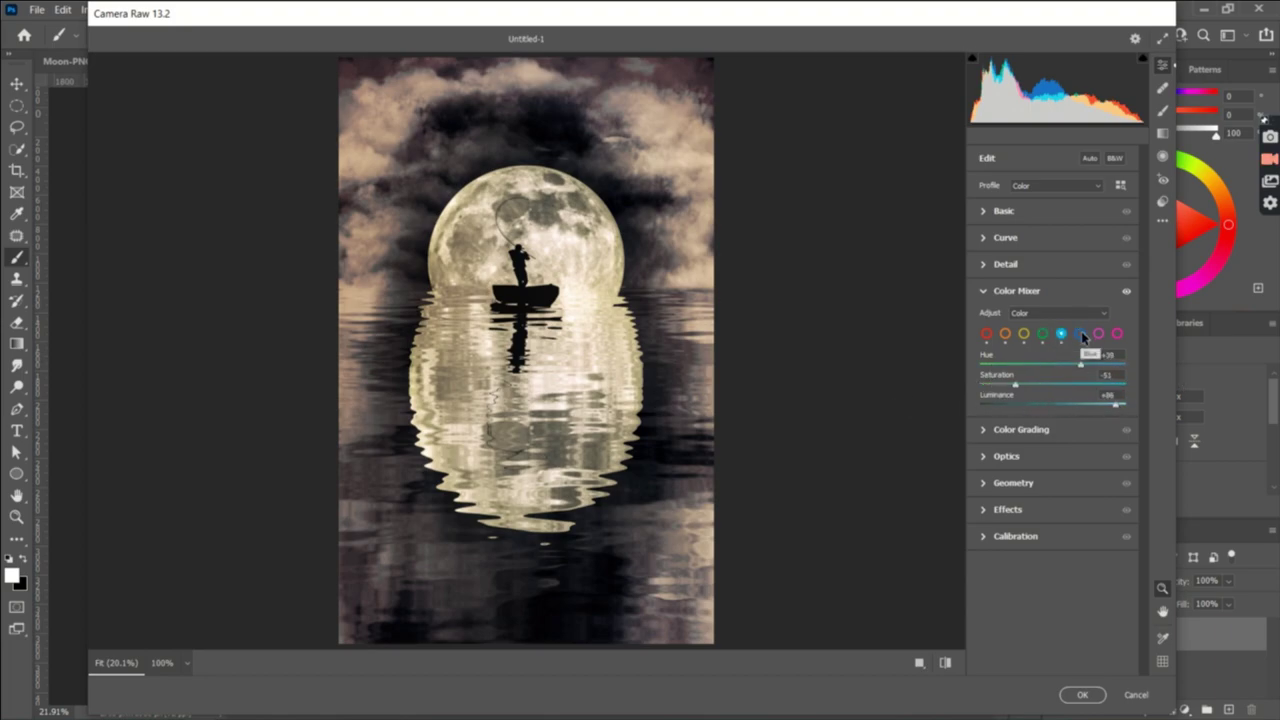
{"action": "left_click", "coordinate": [1080, 333]}
{"action": "left_click_drag", "start_coordinate": [1050, 388], "coordinate": [953, 404]}
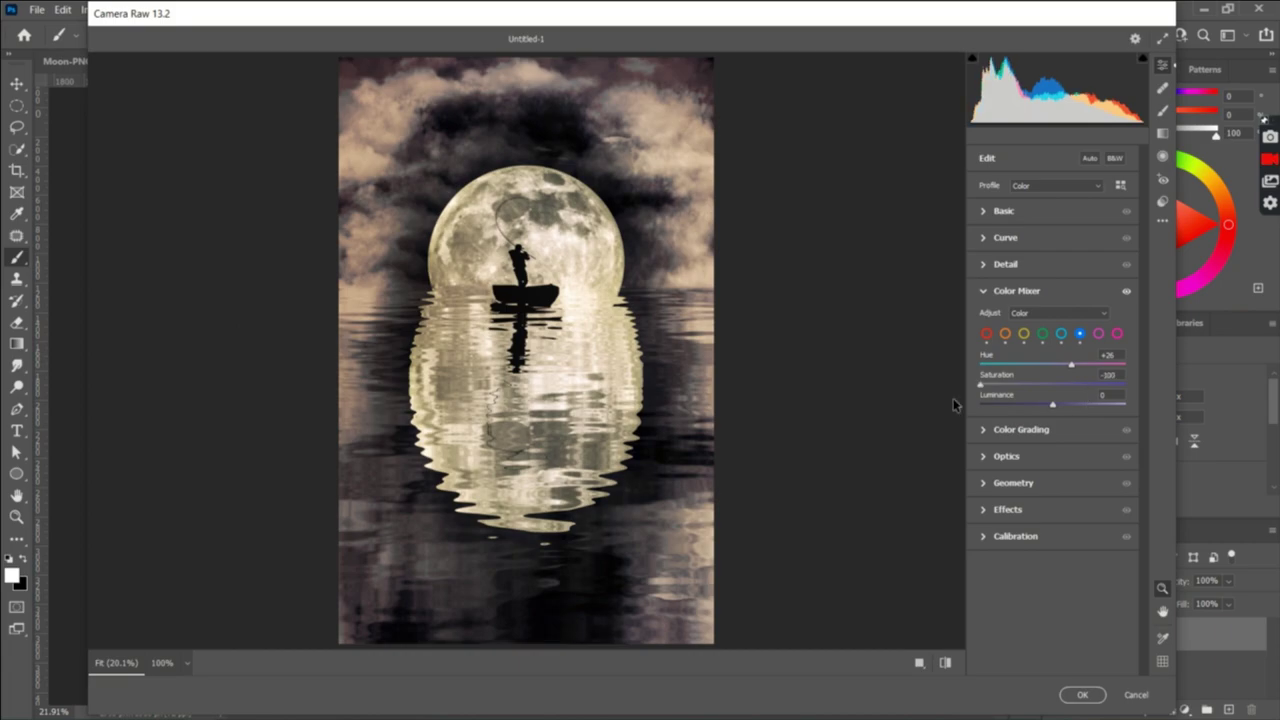
{"action": "left_click", "coordinate": [1098, 334]}
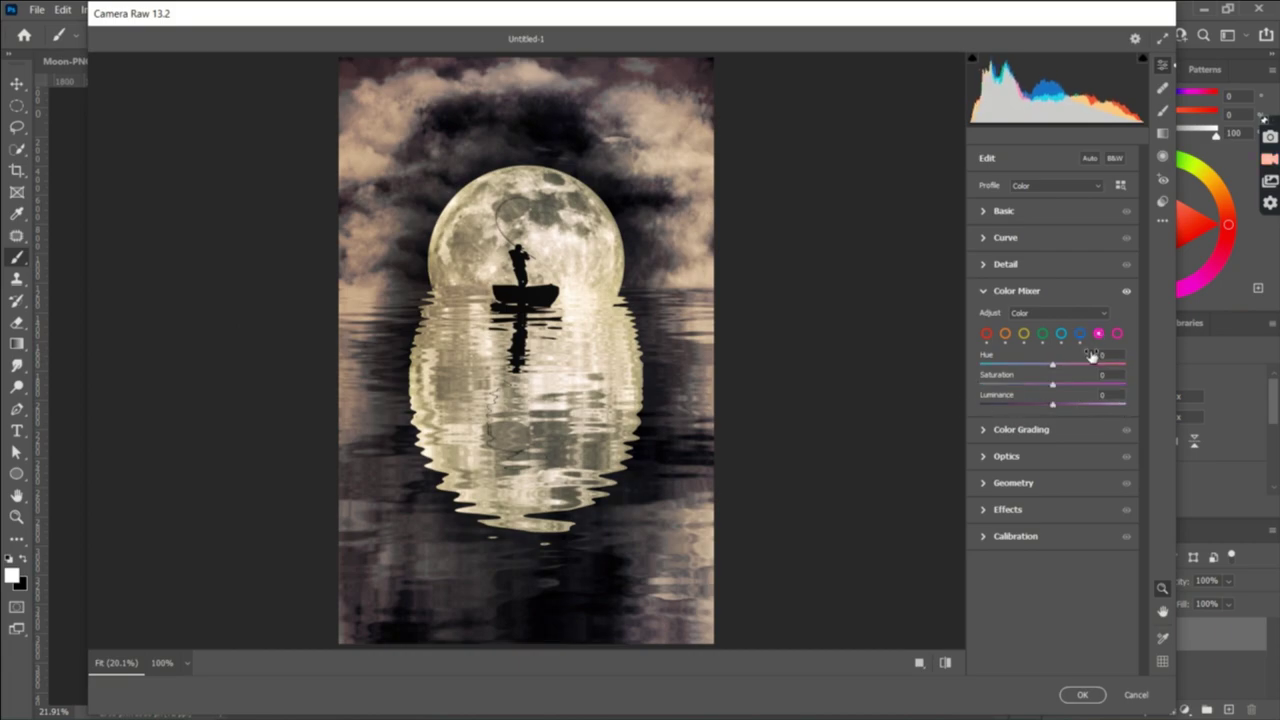
{"action": "left_click_drag", "start_coordinate": [1058, 402], "coordinate": [1093, 404]}
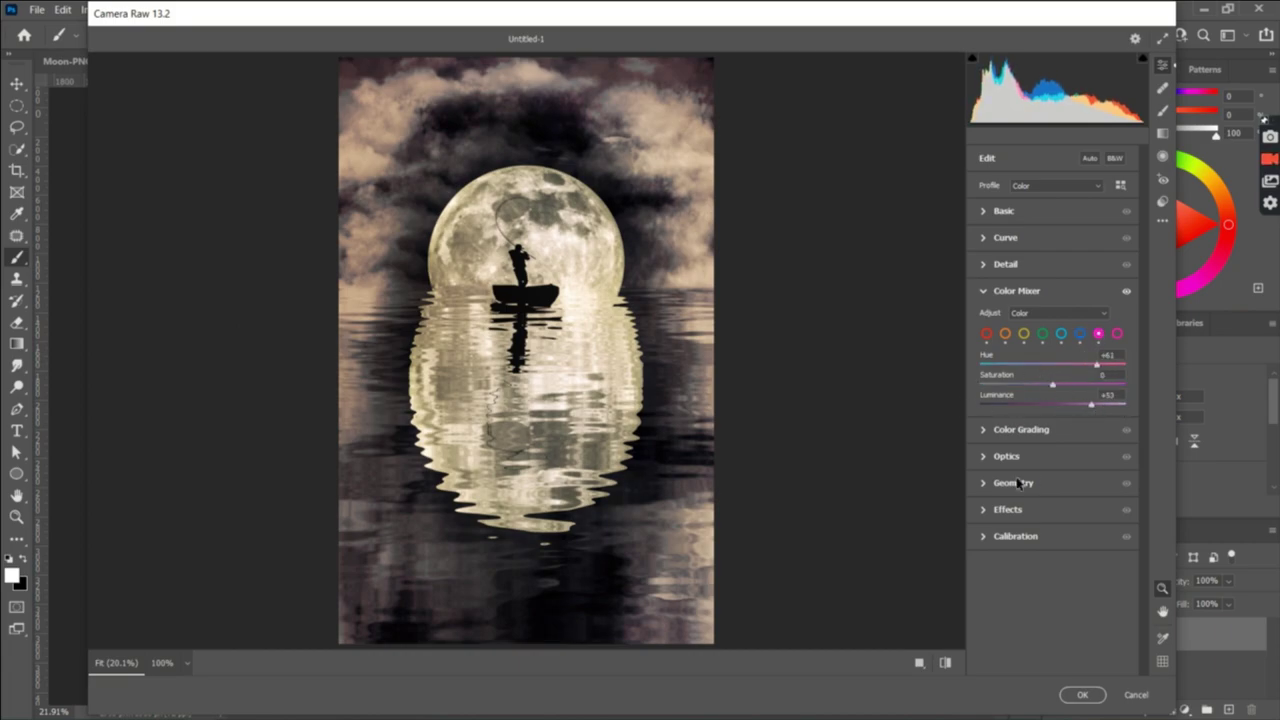
{"action": "left_click", "coordinate": [1115, 334]}
{"action": "left_click_drag", "start_coordinate": [1074, 385], "coordinate": [1097, 385]}
{"action": "left_click", "coordinate": [1072, 404]}
In Basic, lower Temperature slightly, deepen Blacks and raise Texture.
{"action": "left_click", "coordinate": [1003, 211]}
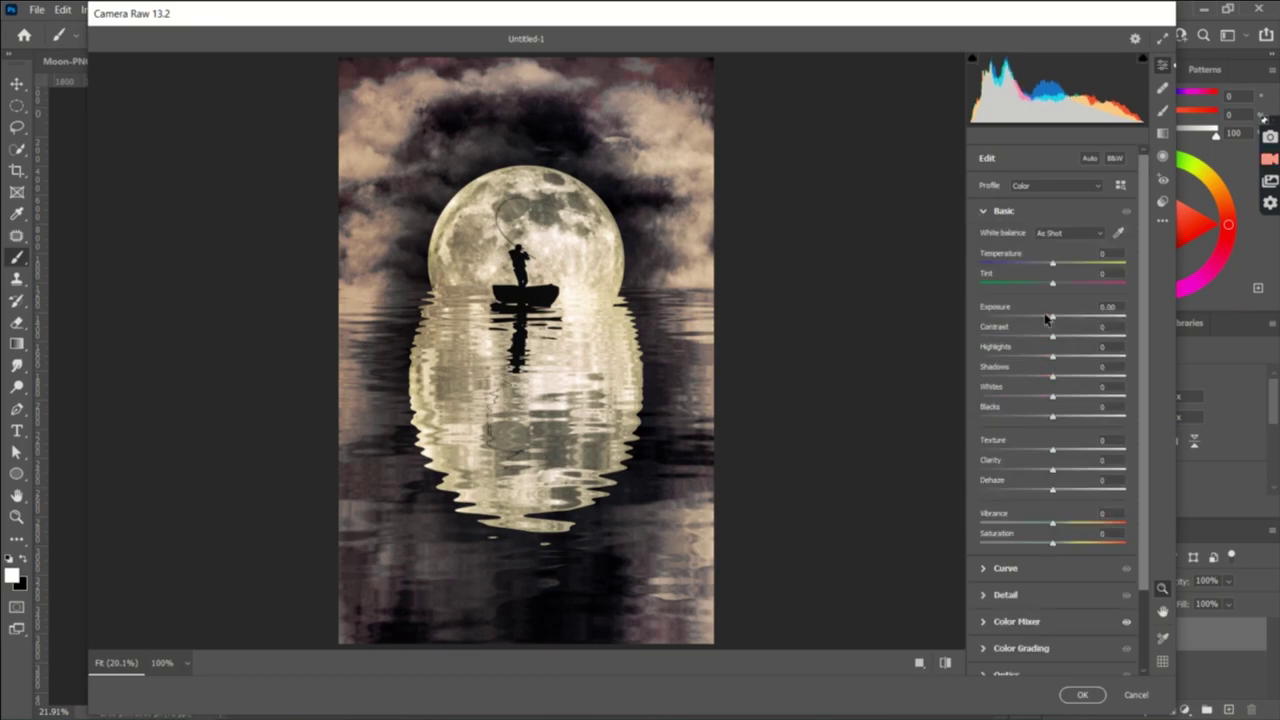
{"action": "mouse_move", "coordinate": [1055, 262]}
{"action": "left_mouse_down"}
{"action": "mouse_move", "coordinate": [1106, 285]}
{"action": "mouse_move", "coordinate": [1043, 285]}
{"action": "mouse_move", "coordinate": [1040, 323]}
{"action": "mouse_move", "coordinate": [1070, 338]}
{"action": "mouse_move", "coordinate": [1037, 356]}
{"action": "mouse_move", "coordinate": [1089, 400]}
{"action": "mouse_move", "coordinate": [1054, 398]}
{"action": "left_mouse_up"}
{"action": "mouse_move", "coordinate": [1058, 418]}
{"action": "left_mouse_down"}
{"action": "mouse_move", "coordinate": [1044, 418]}
{"action": "mouse_move", "coordinate": [1066, 450]}
{"action": "mouse_move", "coordinate": [1048, 469]}
{"action": "mouse_move", "coordinate": [1080, 523]}
{"action": "mouse_move", "coordinate": [1064, 544]}
{"action": "left_mouse_up"}
{"action": "scroll", "coordinate": [1022, 497], "scroll_direction": "down", "scroll_amount": 2}
Turn the yellows warm orange and tint the Color Grading midtones to H 49, S 26.
{"action": "left_click", "coordinate": [1022, 488]}
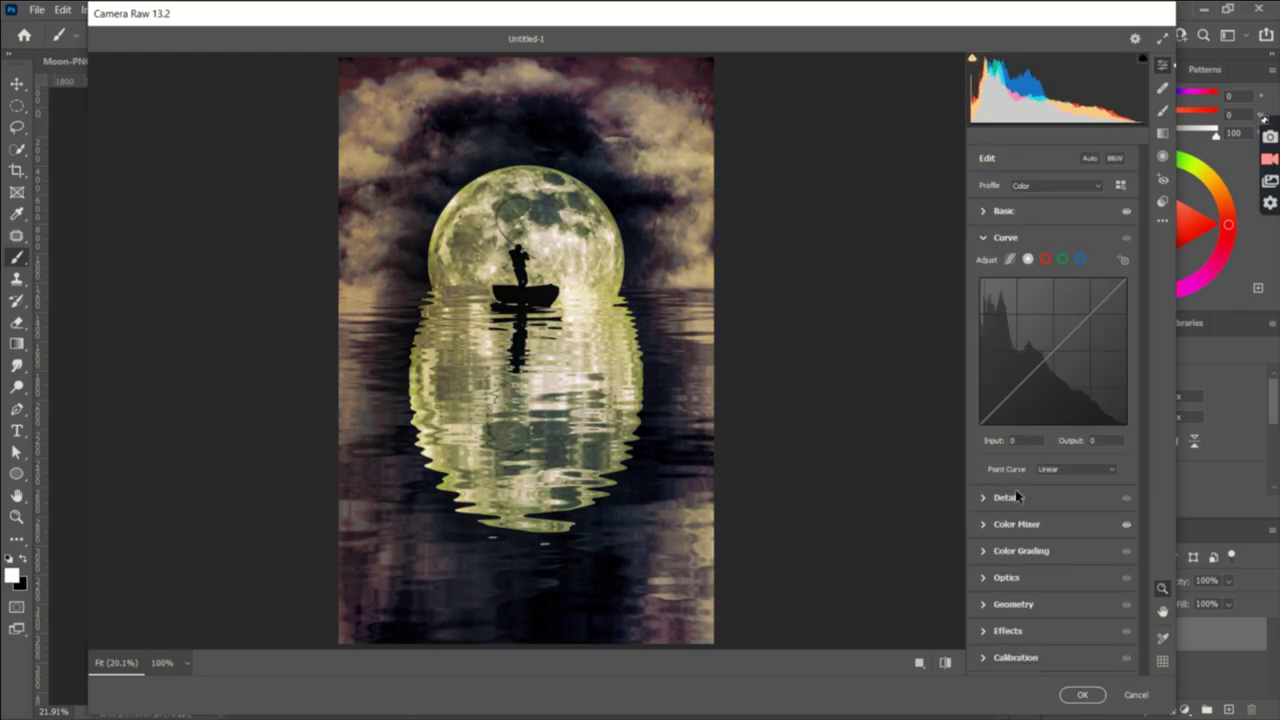
{"action": "left_click", "coordinate": [1027, 436]}
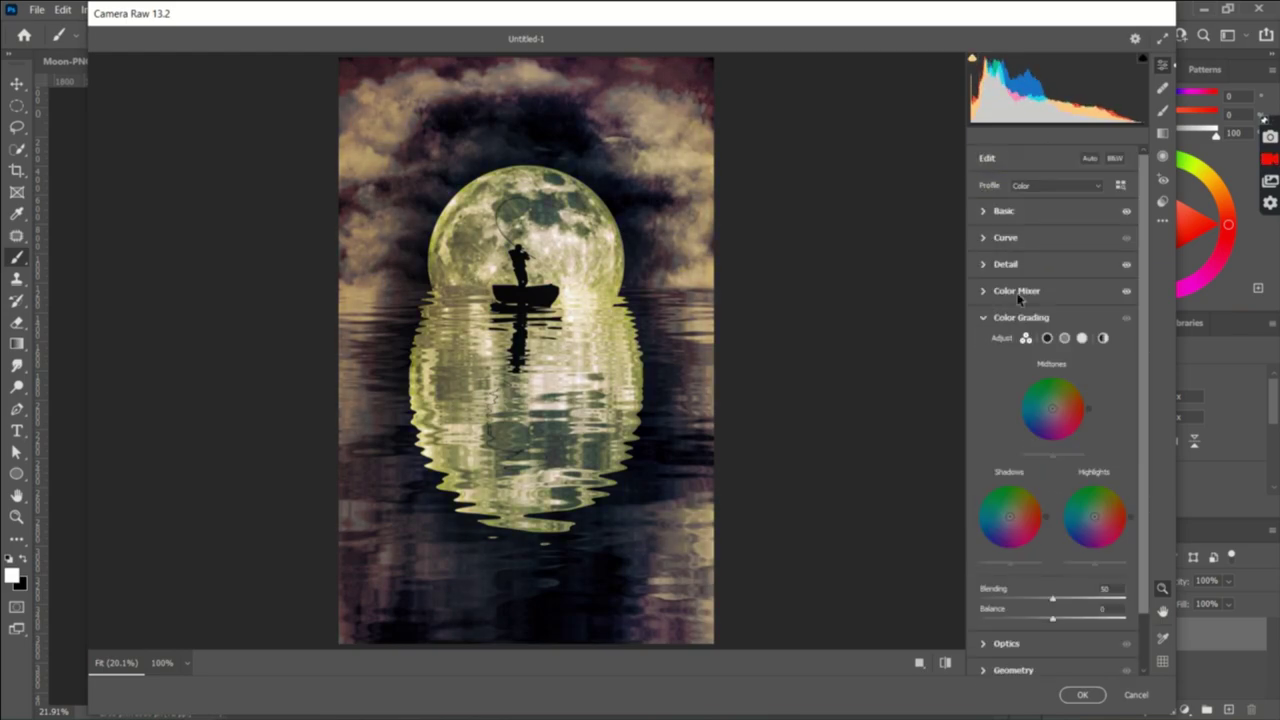
{"action": "left_click", "coordinate": [1017, 290]}
{"action": "left_click", "coordinate": [1024, 334]}
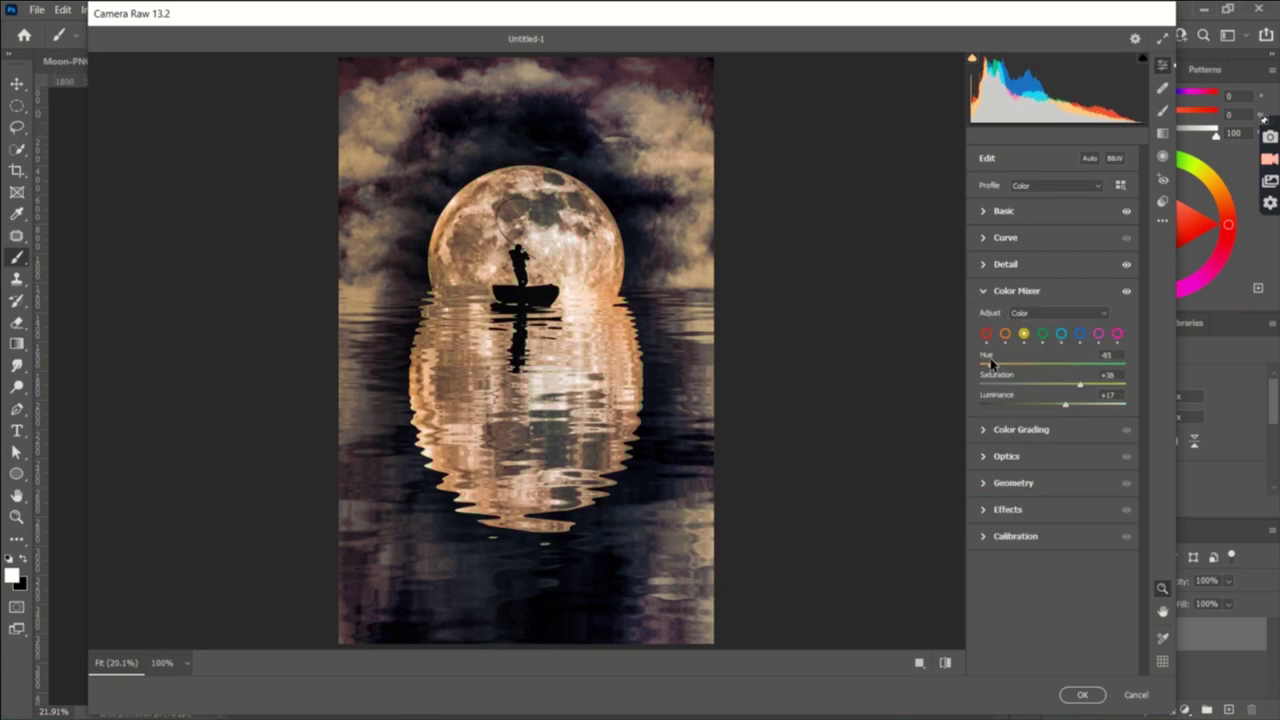
{"action": "mouse_move", "coordinate": [1029, 363]}
{"action": "left_mouse_down"}
{"action": "mouse_move", "coordinate": [1012, 364]}
{"action": "mouse_move", "coordinate": [1147, 385]}
{"action": "mouse_move", "coordinate": [1107, 410]}
{"action": "left_mouse_up"}
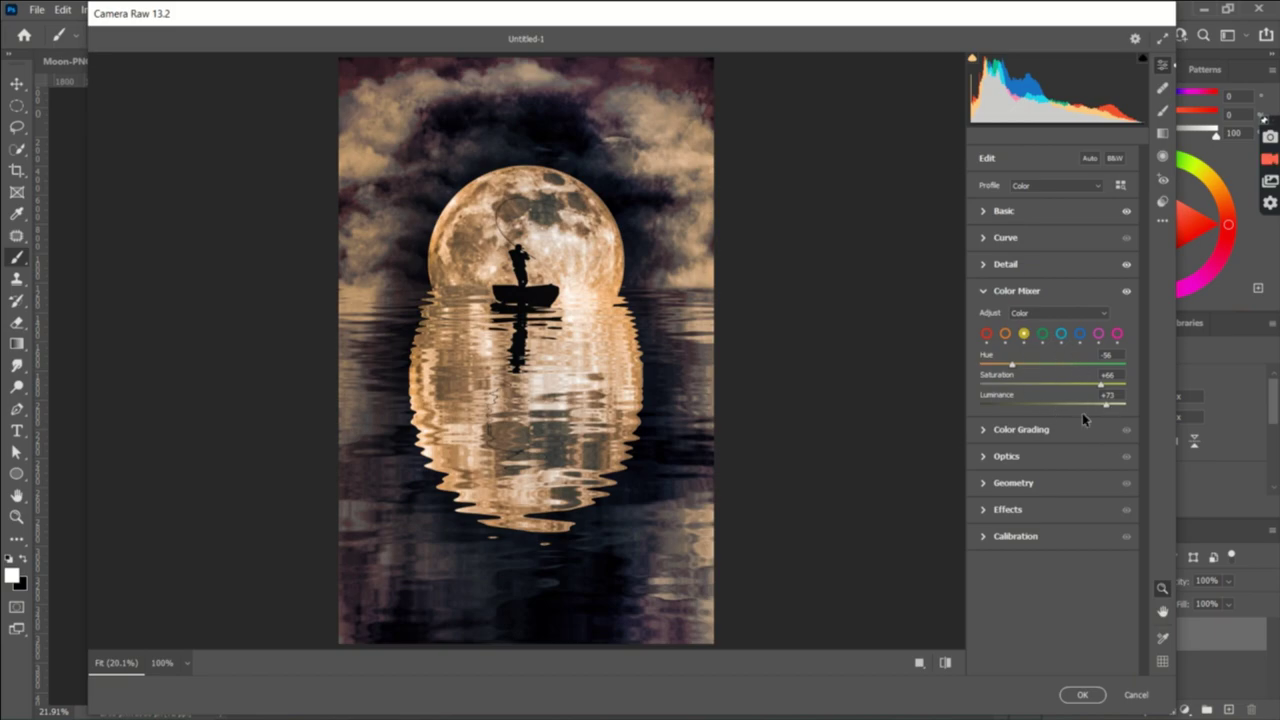
{"action": "left_click", "coordinate": [1022, 262]}
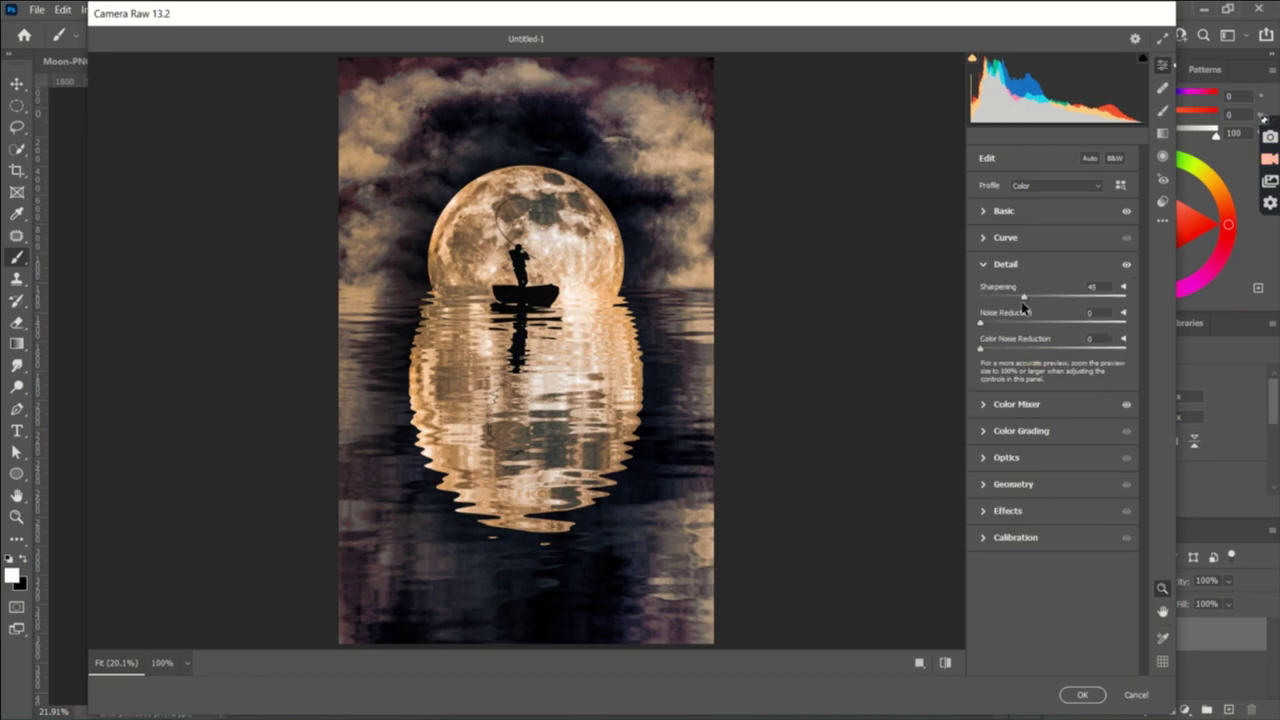
{"action": "left_click", "coordinate": [1021, 437]}
{"action": "mouse_move", "coordinate": [1050, 405]}
{"action": "left_mouse_down"}
{"action": "mouse_move", "coordinate": [1047, 378]}
{"action": "mouse_move", "coordinate": [1057, 402]}
{"action": "left_mouse_up"}
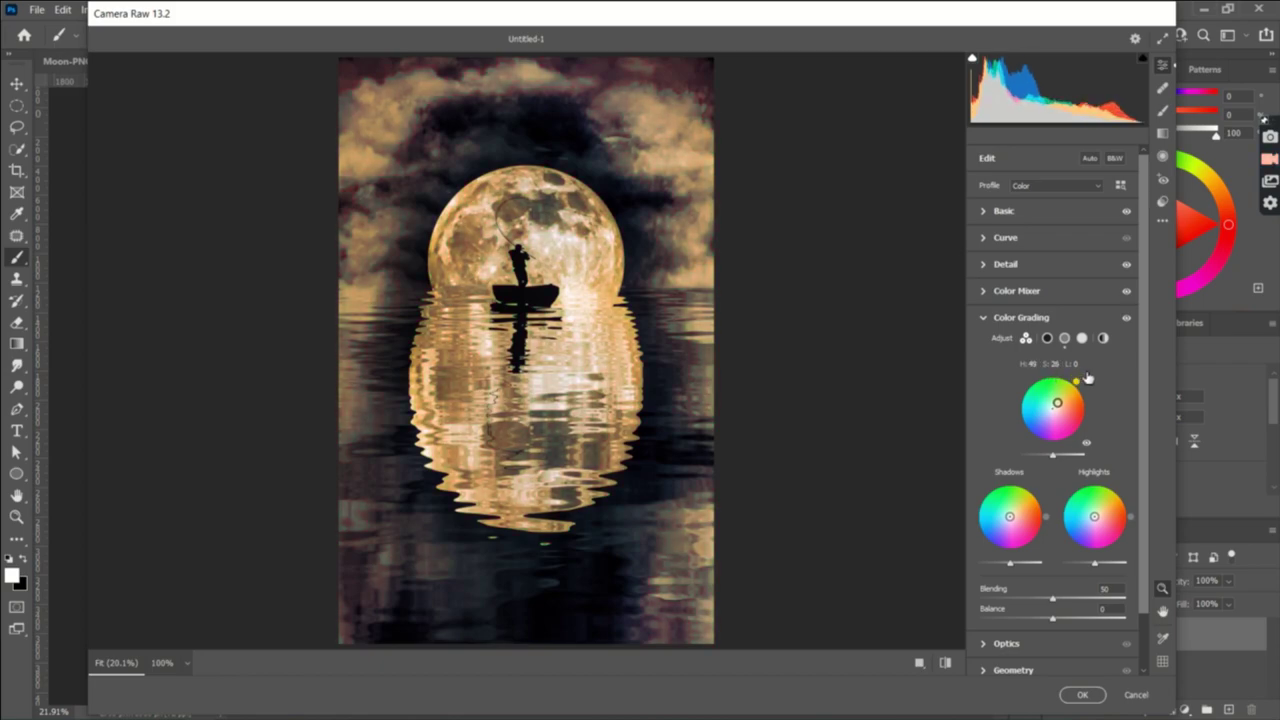
Reset the midtones, then tint midtones slightly blue and shadows purple-blue.
{"action": "double_click", "coordinate": [1057, 403]}
{"action": "left_click_drag", "start_coordinate": [1053, 407], "coordinate": [1048, 414]}
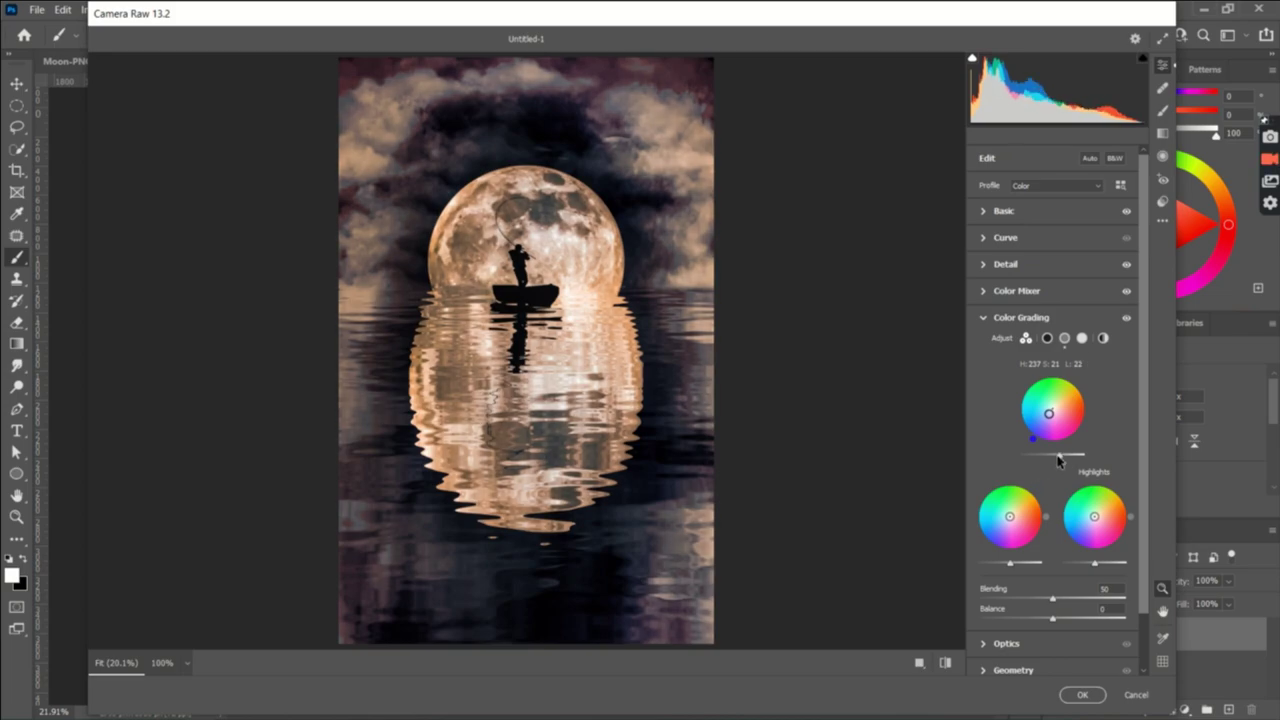
{"action": "mouse_move", "coordinate": [1010, 516]}
{"action": "left_mouse_down"}
{"action": "mouse_move", "coordinate": [982, 554]}
{"action": "mouse_move", "coordinate": [1004, 564]}
{"action": "left_mouse_up"}
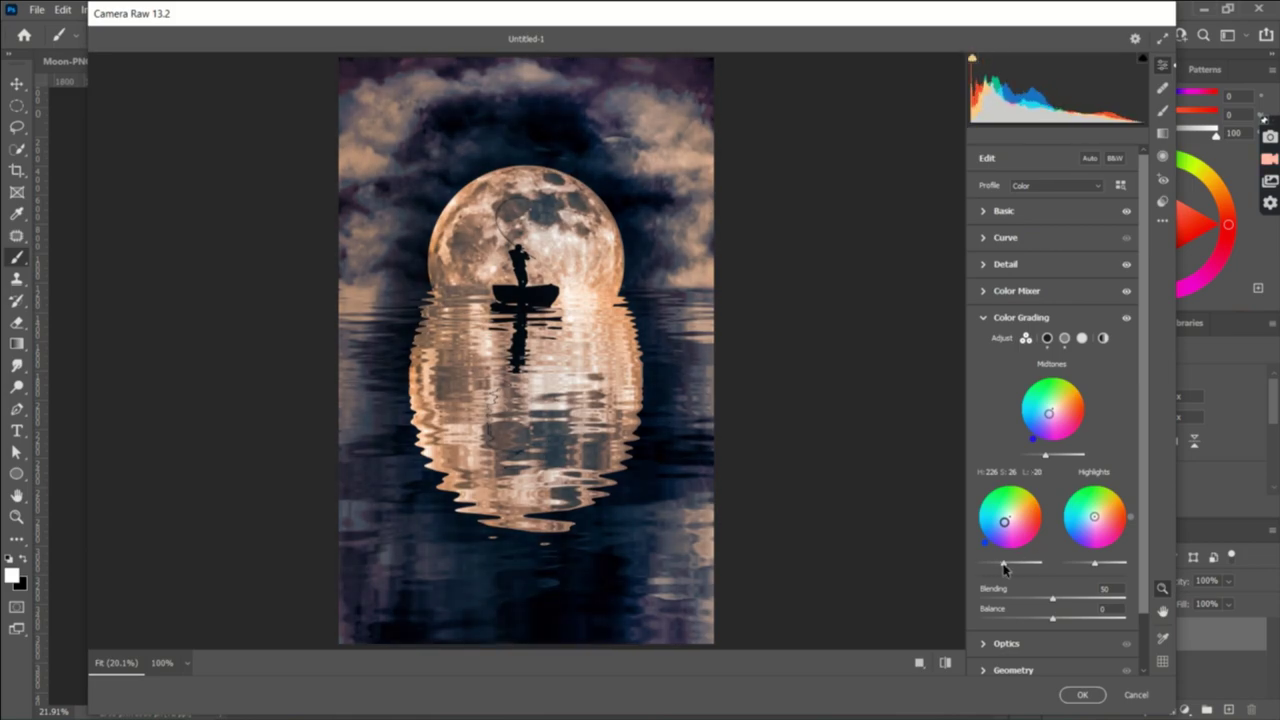
Warm the highlights golden and set Blending 69 and Balance +24.
{"action": "left_click_drag", "start_coordinate": [1094, 517], "coordinate": [1115, 487]}
{"action": "left_click_drag", "start_coordinate": [1095, 563], "coordinate": [1153, 560]}
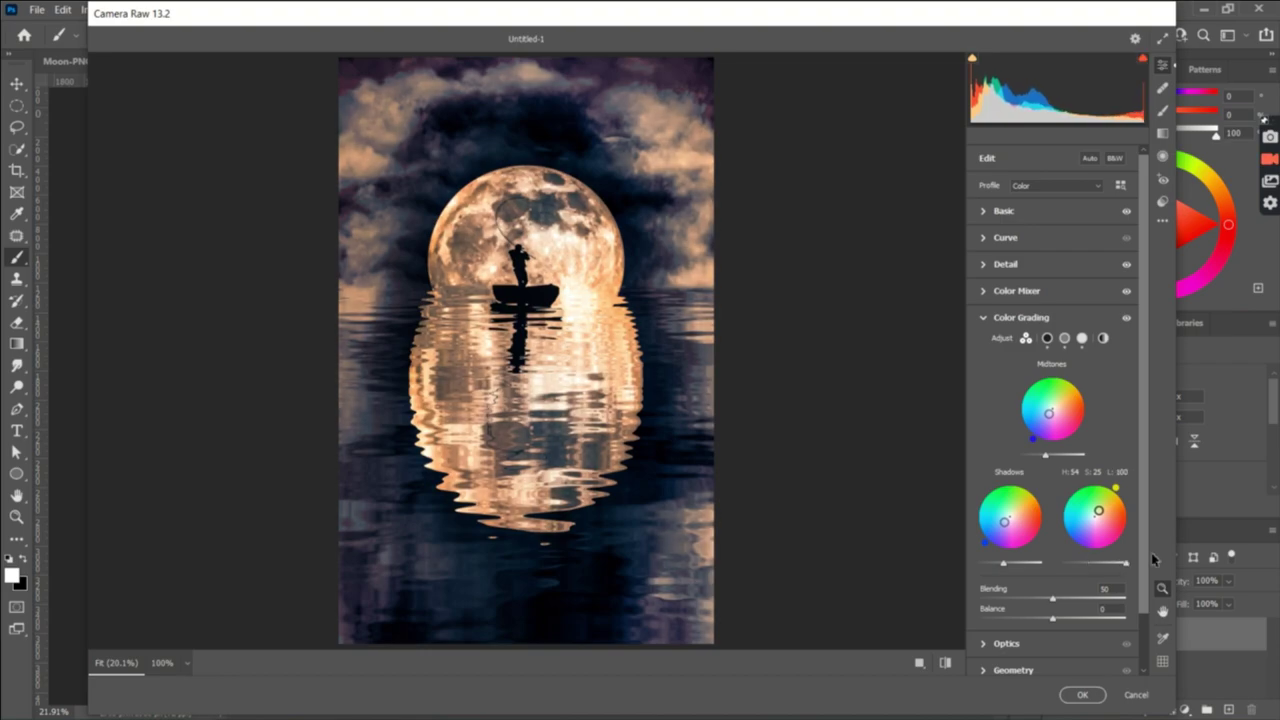
{"action": "mouse_move", "coordinate": [1052, 598]}
{"action": "left_mouse_down"}
{"action": "mouse_move", "coordinate": [1081, 598]}
{"action": "mouse_move", "coordinate": [1094, 620]}
{"action": "mouse_move", "coordinate": [1071, 619]}
{"action": "left_mouse_up"}
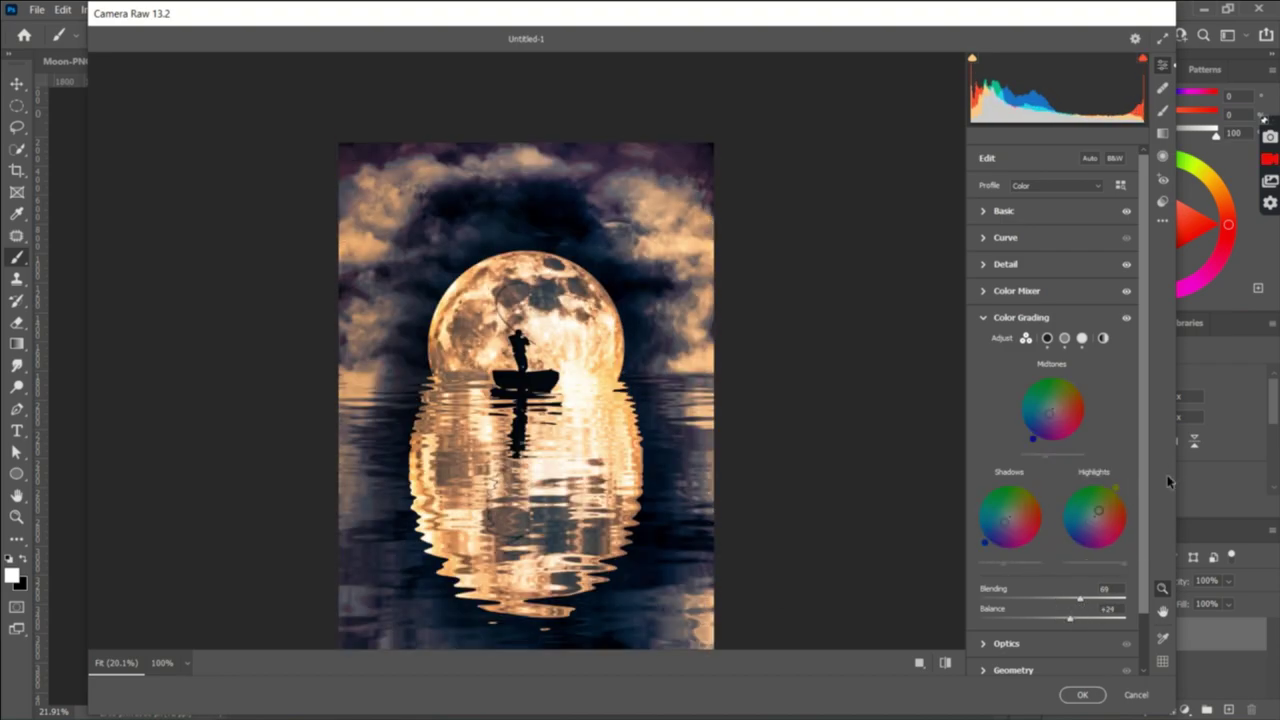
{"action": "scroll", "coordinate": [1137, 516], "scroll_direction": "down", "scroll_amount": 1}
{"action": "mouse_move", "coordinate": [1095, 515]}
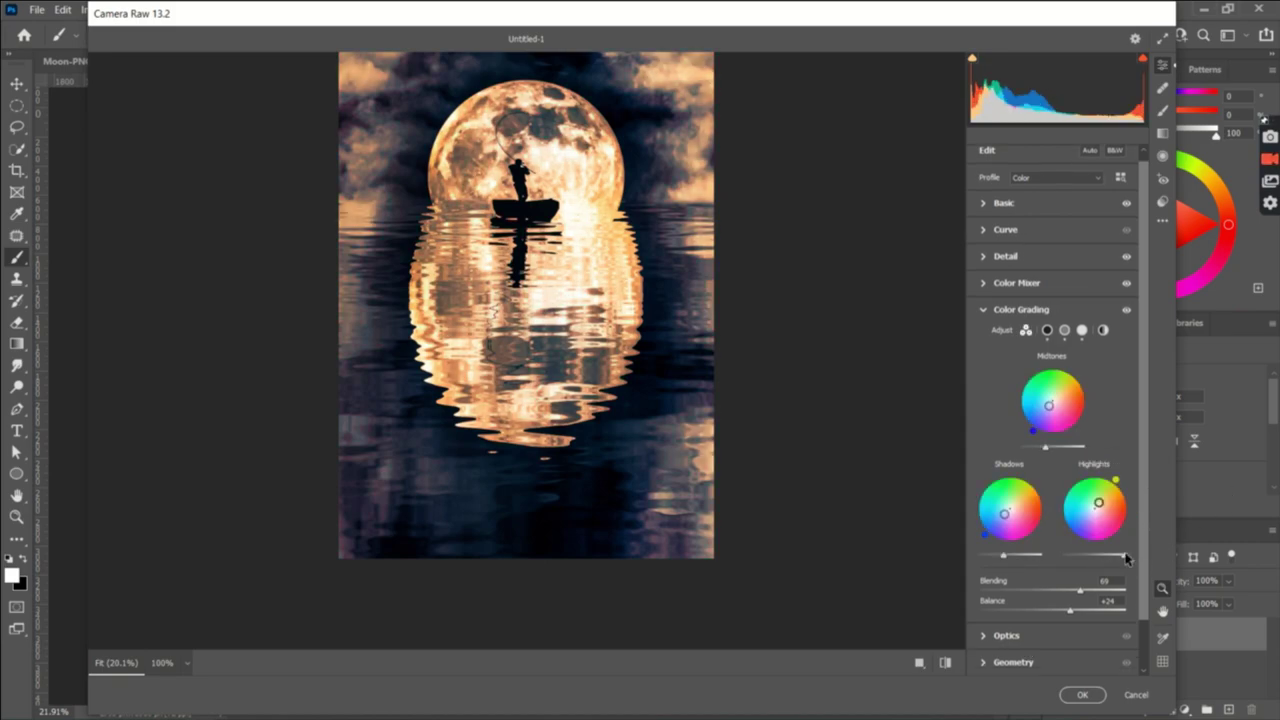
{"action": "left_click_drag", "start_coordinate": [1123, 555], "coordinate": [1115, 557]}
{"action": "scroll", "coordinate": [1140, 555], "scroll_direction": "down", "scroll_amount": 2}
Set Optics Vignette to -100 with a lower Midpoint, then add Effects grain and vignetting.
{"action": "left_click", "coordinate": [1045, 580]}
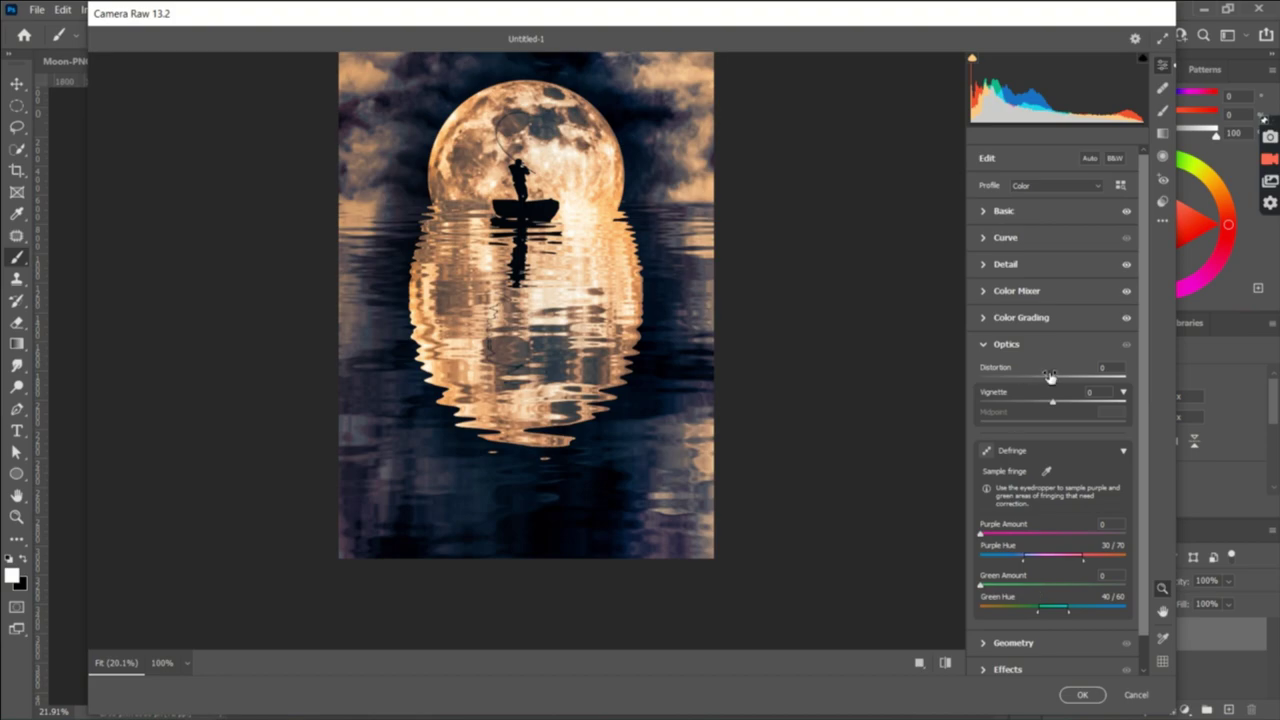
{"action": "mouse_move", "coordinate": [1053, 404]}
{"action": "left_mouse_down"}
{"action": "mouse_move", "coordinate": [1087, 412]}
{"action": "mouse_move", "coordinate": [867, 431]}
{"action": "left_mouse_up"}
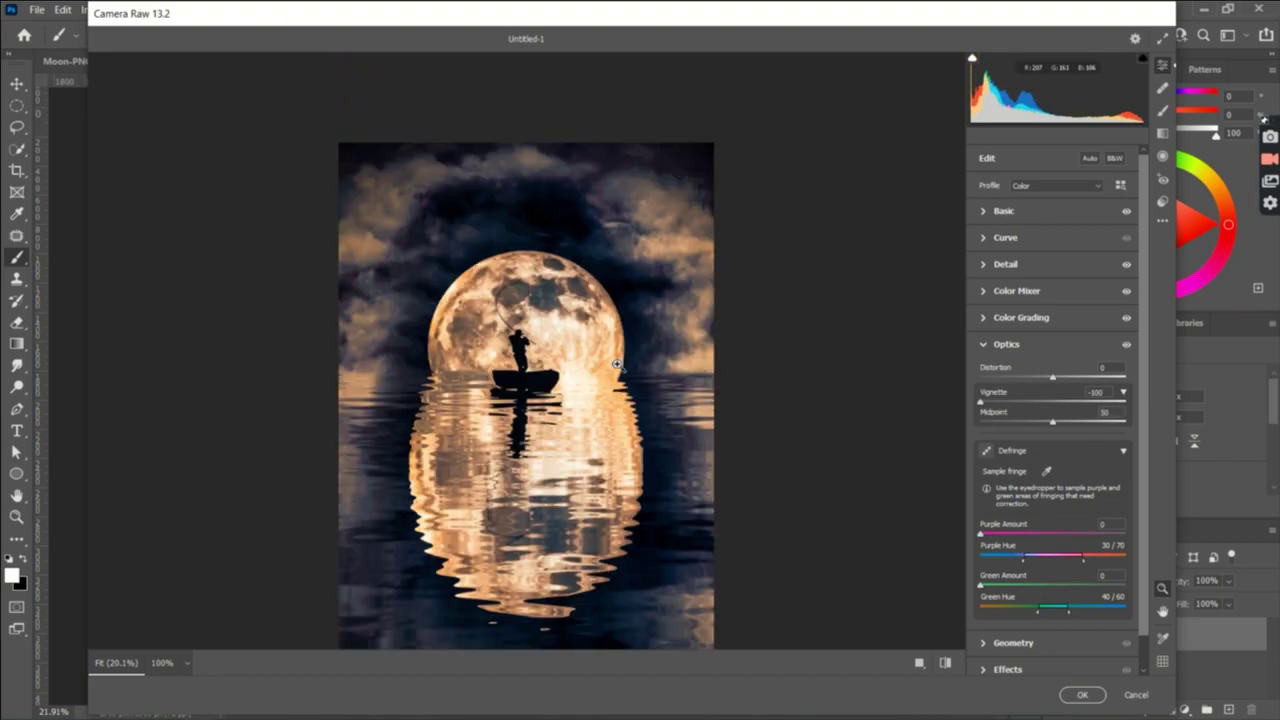
{"action": "left_click_drag", "start_coordinate": [1049, 427], "coordinate": [998, 426]}
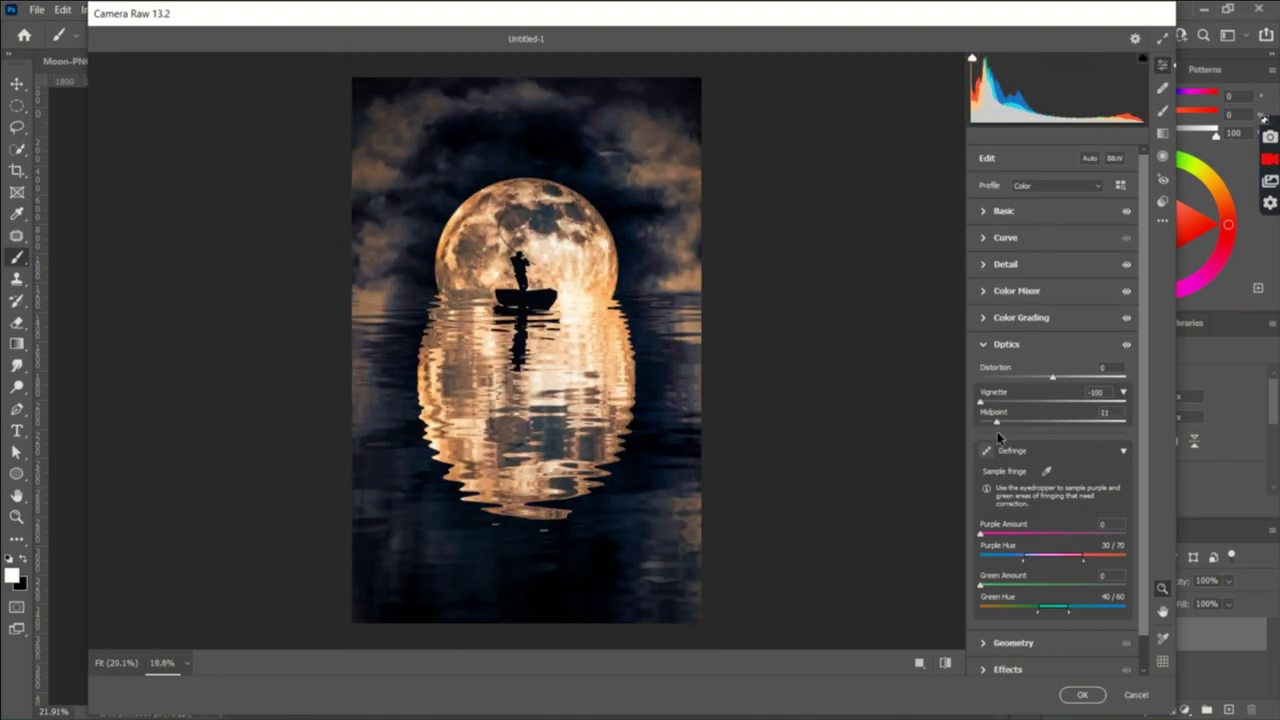
{"action": "scroll", "coordinate": [1035, 560], "scroll_direction": "down", "scroll_amount": 1}
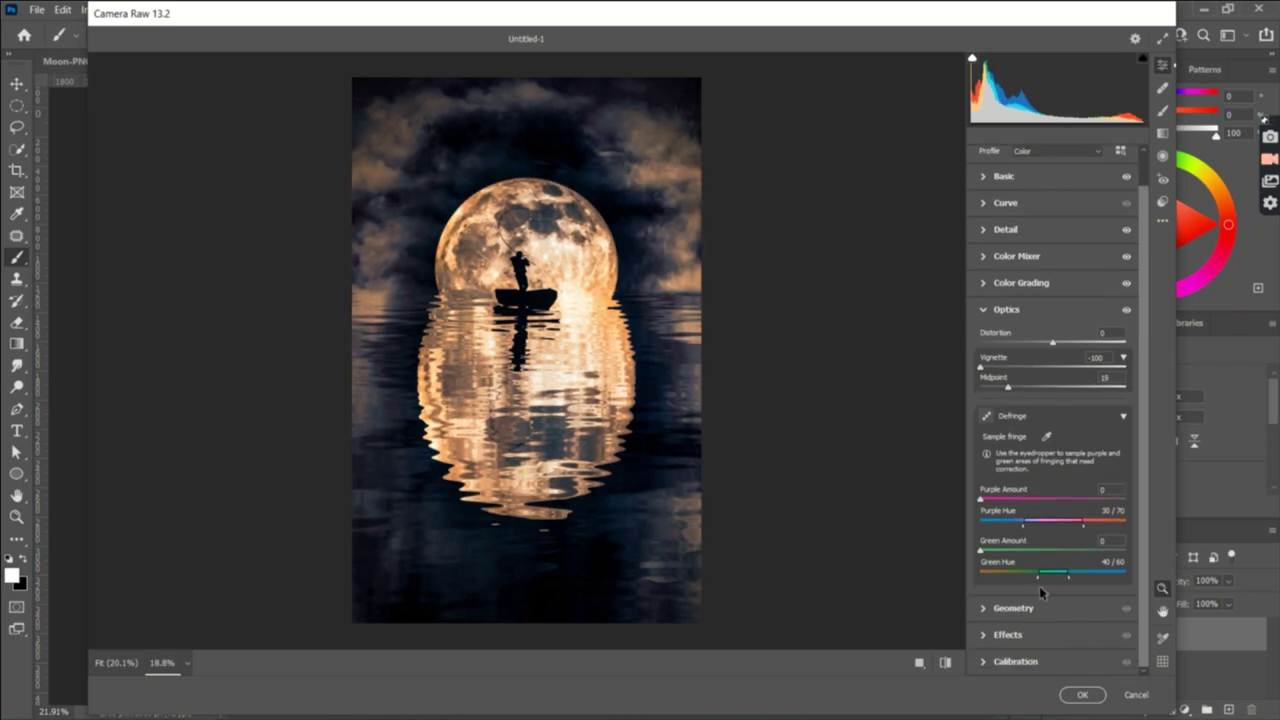
{"action": "left_click", "coordinate": [1016, 603]}
{"action": "left_click", "coordinate": [1010, 626]}
{"action": "left_click", "coordinate": [984, 430]}
{"action": "left_click_drag", "start_coordinate": [990, 440], "coordinate": [997, 430]}
{"action": "mouse_move", "coordinate": [1052, 455]}
{"action": "left_mouse_down"}
{"action": "mouse_move", "coordinate": [1032, 455]}
{"action": "mouse_move", "coordinate": [1031, 481]}
{"action": "mouse_move", "coordinate": [1062, 521]}
{"action": "left_mouse_up"}
Calibrate Shadows Tint +42, red/green primaries and Blue Primary Saturation +77, then apply.
{"action": "left_click", "coordinate": [993, 481]}
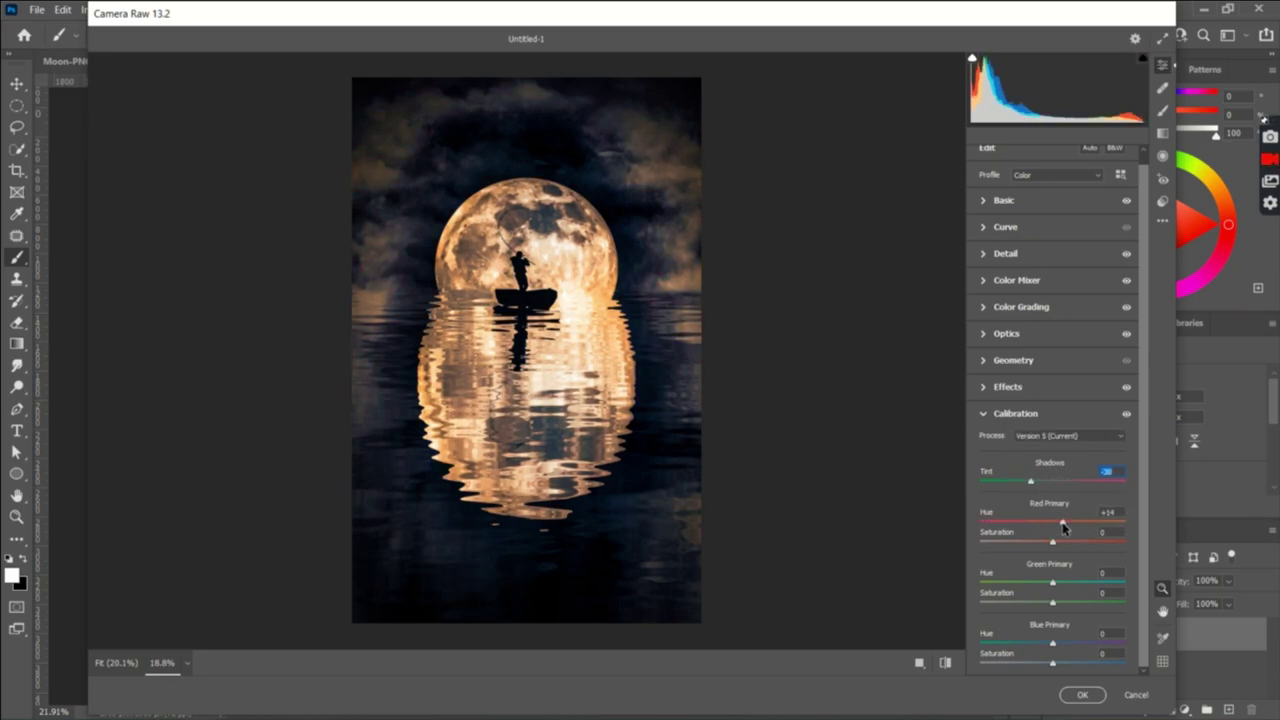
{"action": "mouse_move", "coordinate": [1062, 521]}
{"action": "left_mouse_down"}
{"action": "mouse_move", "coordinate": [1095, 521]}
{"action": "mouse_move", "coordinate": [1072, 521]}
{"action": "mouse_move", "coordinate": [1085, 541]}
{"action": "left_mouse_up"}
{"action": "mouse_move", "coordinate": [1052, 582]}
{"action": "left_mouse_down"}
{"action": "mouse_move", "coordinate": [1087, 582]}
{"action": "mouse_move", "coordinate": [1043, 584]}
{"action": "mouse_move", "coordinate": [1075, 582]}
{"action": "mouse_move", "coordinate": [1059, 541]}
{"action": "left_mouse_up"}
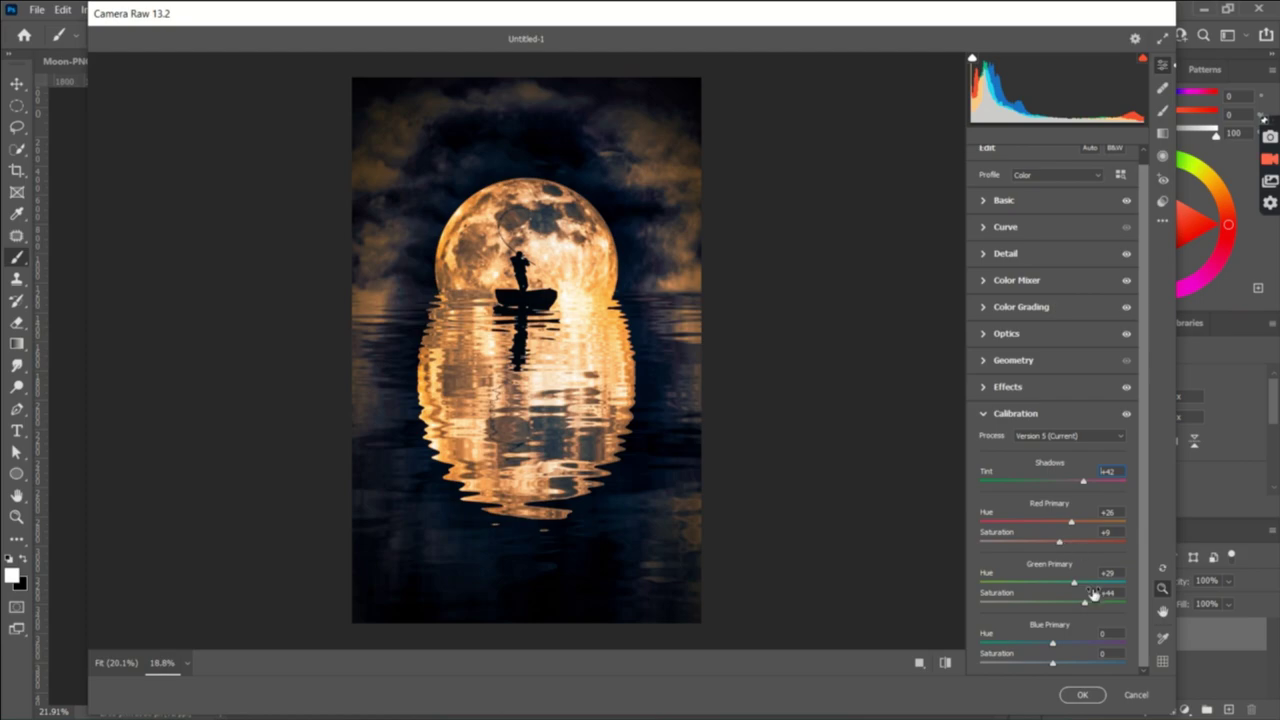
{"action": "mouse_move", "coordinate": [1087, 601]}
{"action": "left_mouse_down"}
{"action": "mouse_move", "coordinate": [1055, 601]}
{"action": "mouse_move", "coordinate": [1108, 664]}
{"action": "left_mouse_up"}
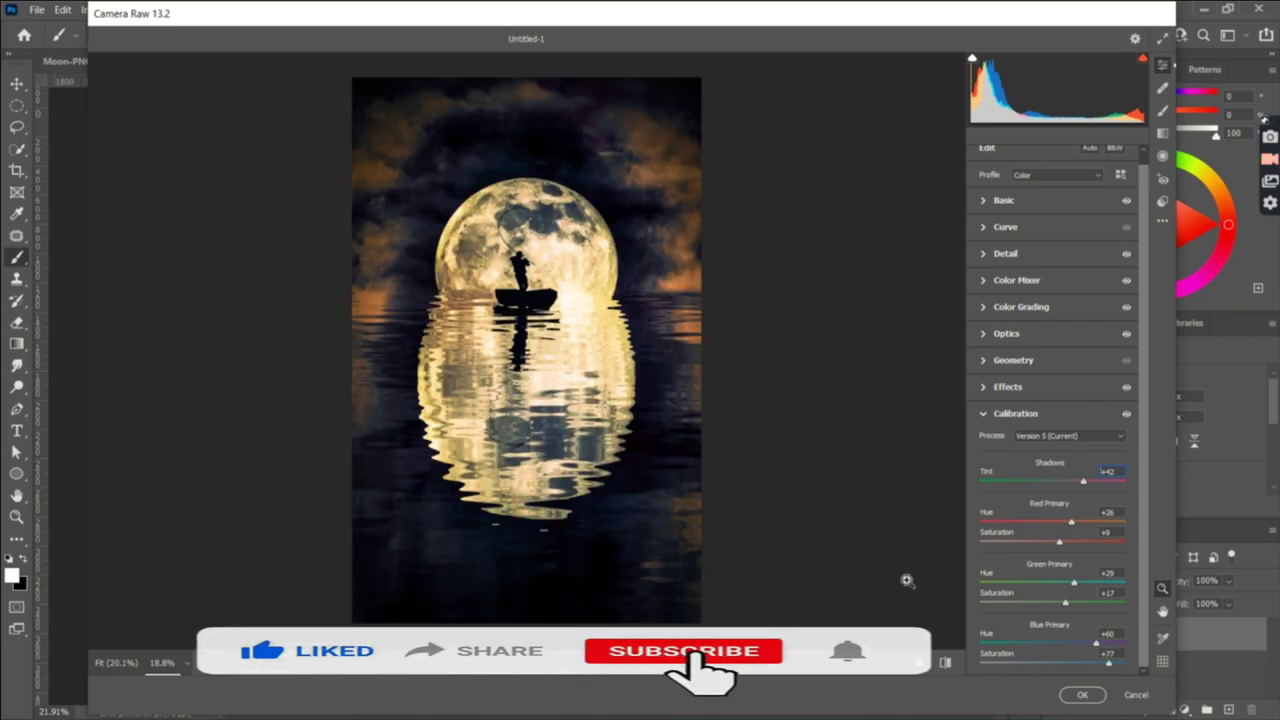
{"action": "left_click", "coordinate": [1082, 694]}
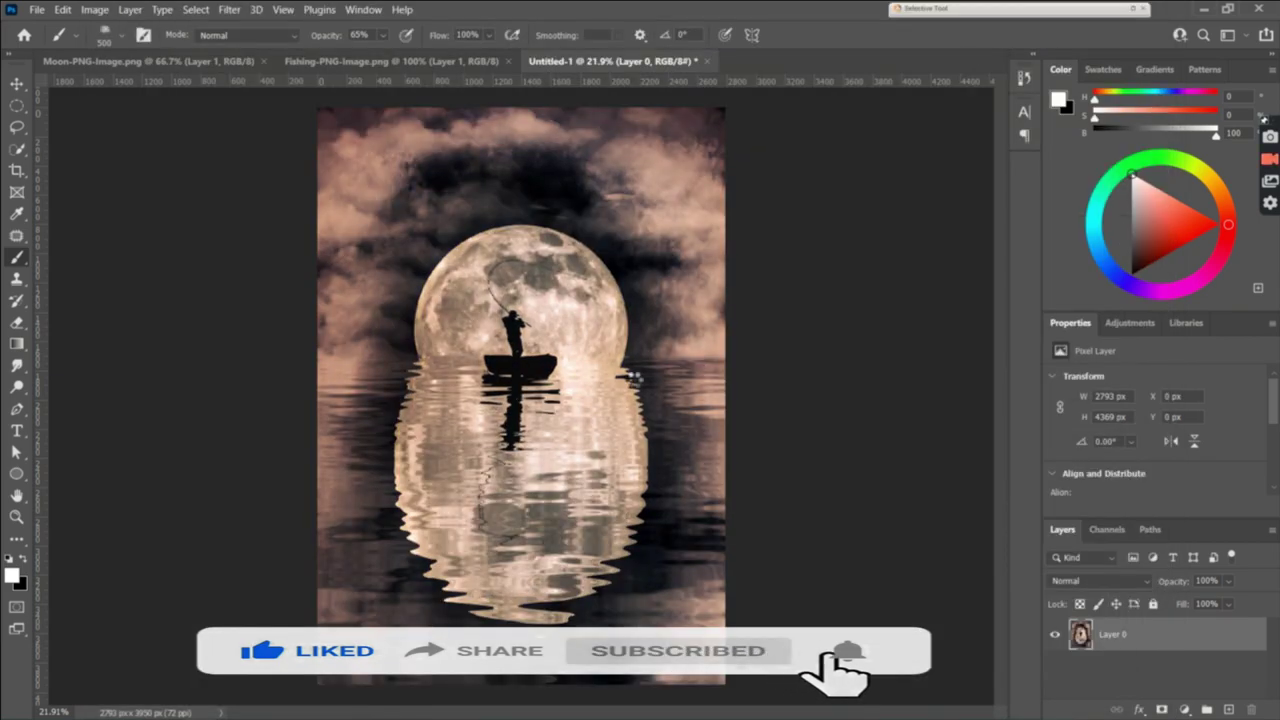